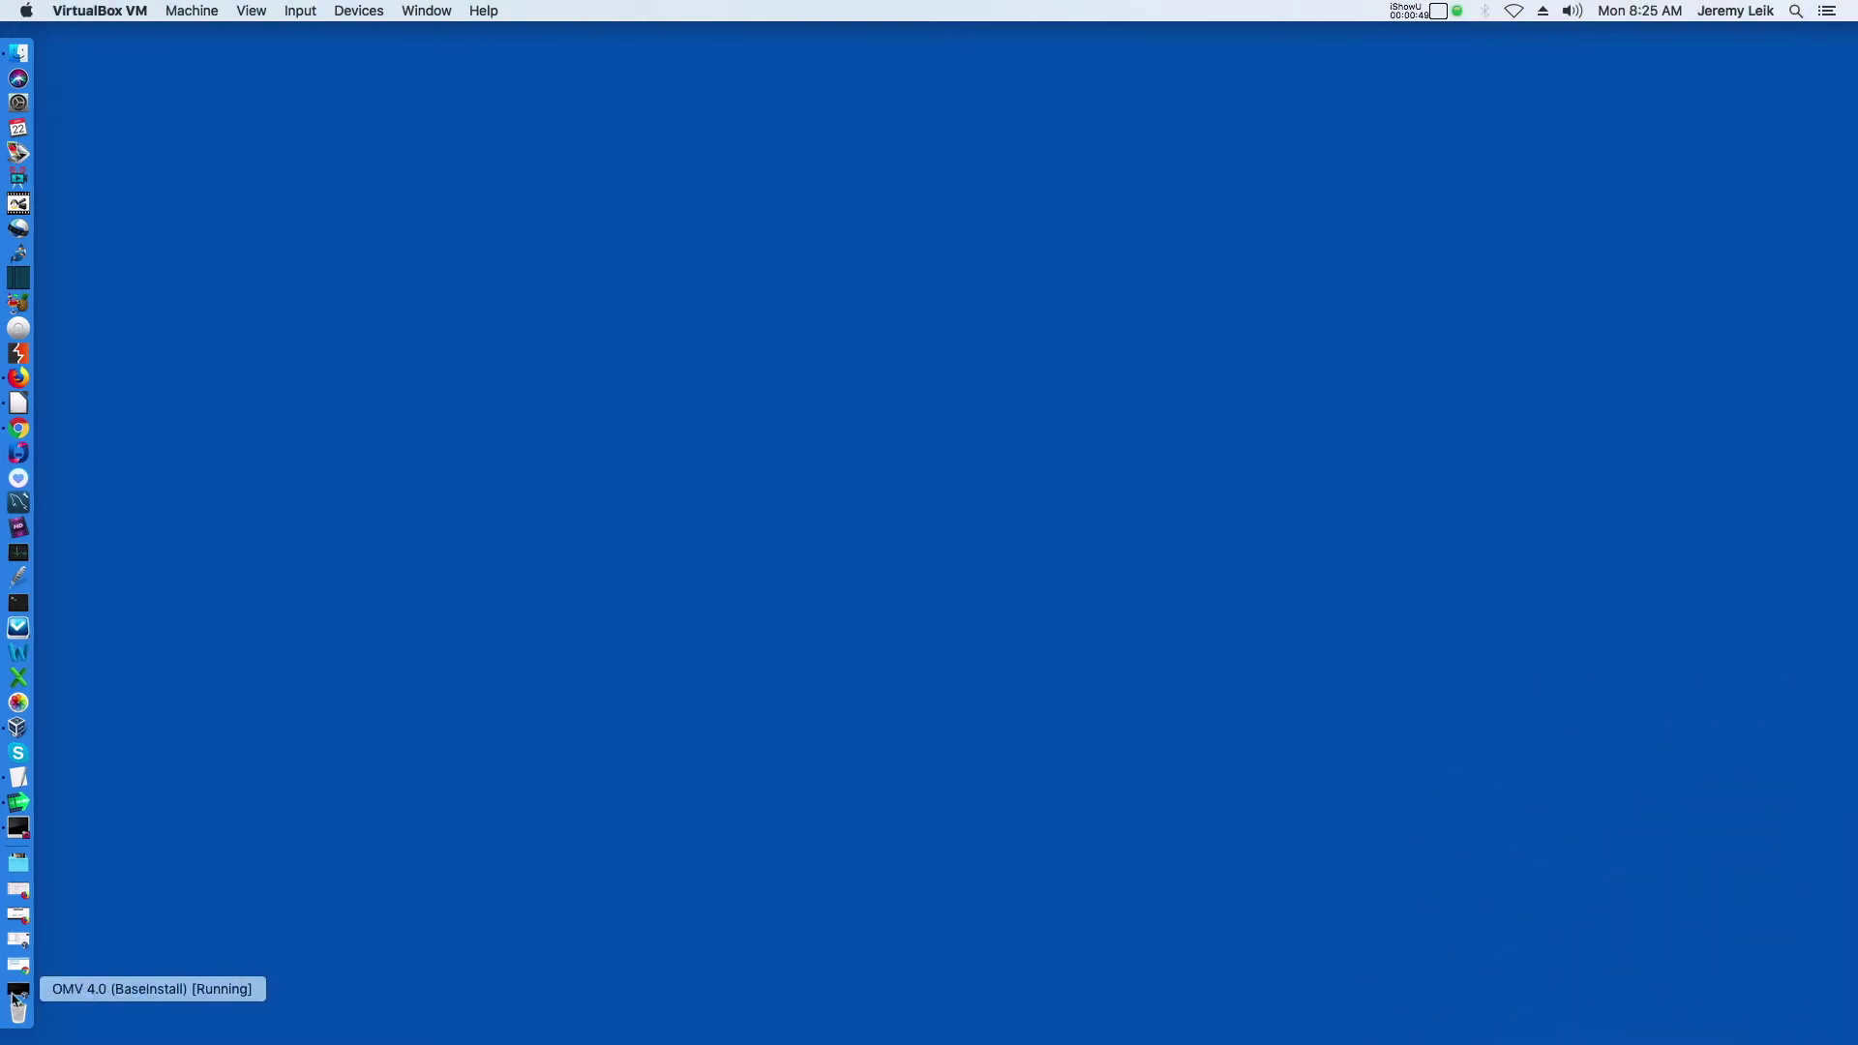
Check the OMV 4.0 VM console for its address 172.16.74.184, then return to the openmediavault dashboard
{"action": "left_click", "coordinate": [15, 993]}
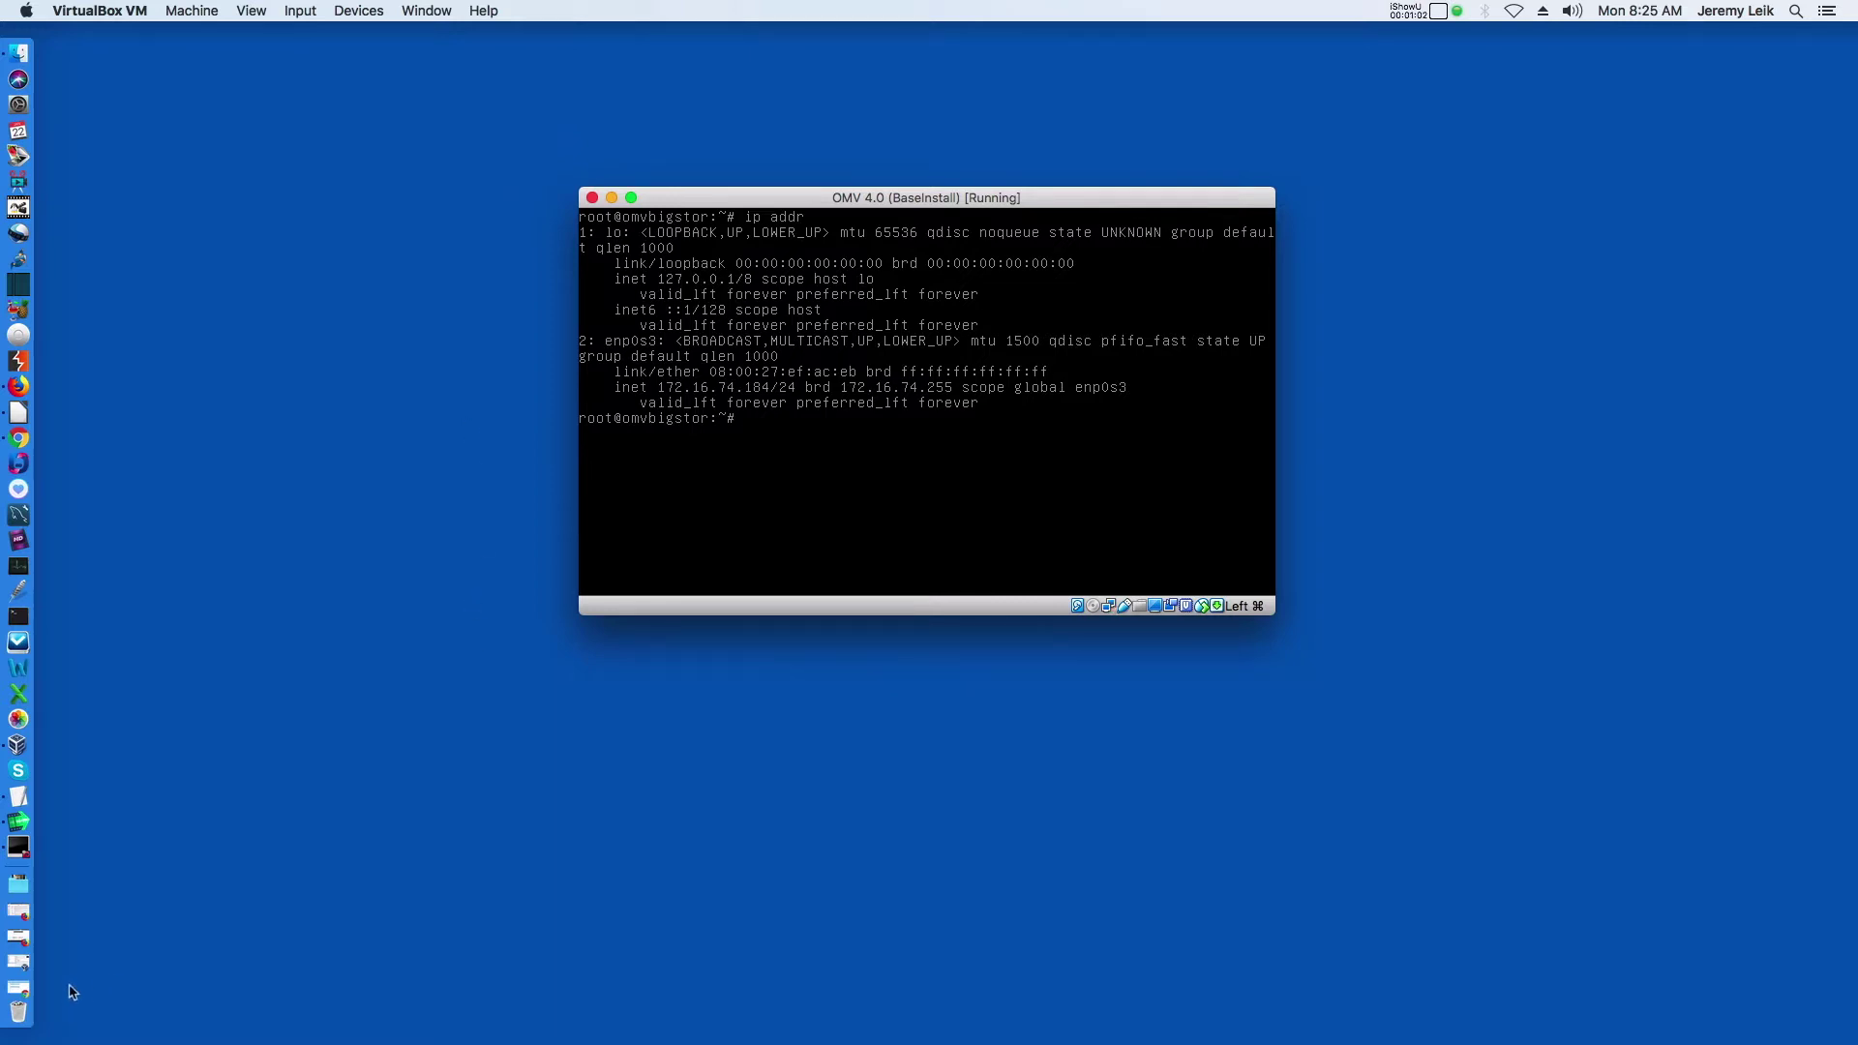
{"action": "left_click", "coordinate": [12, 994]}
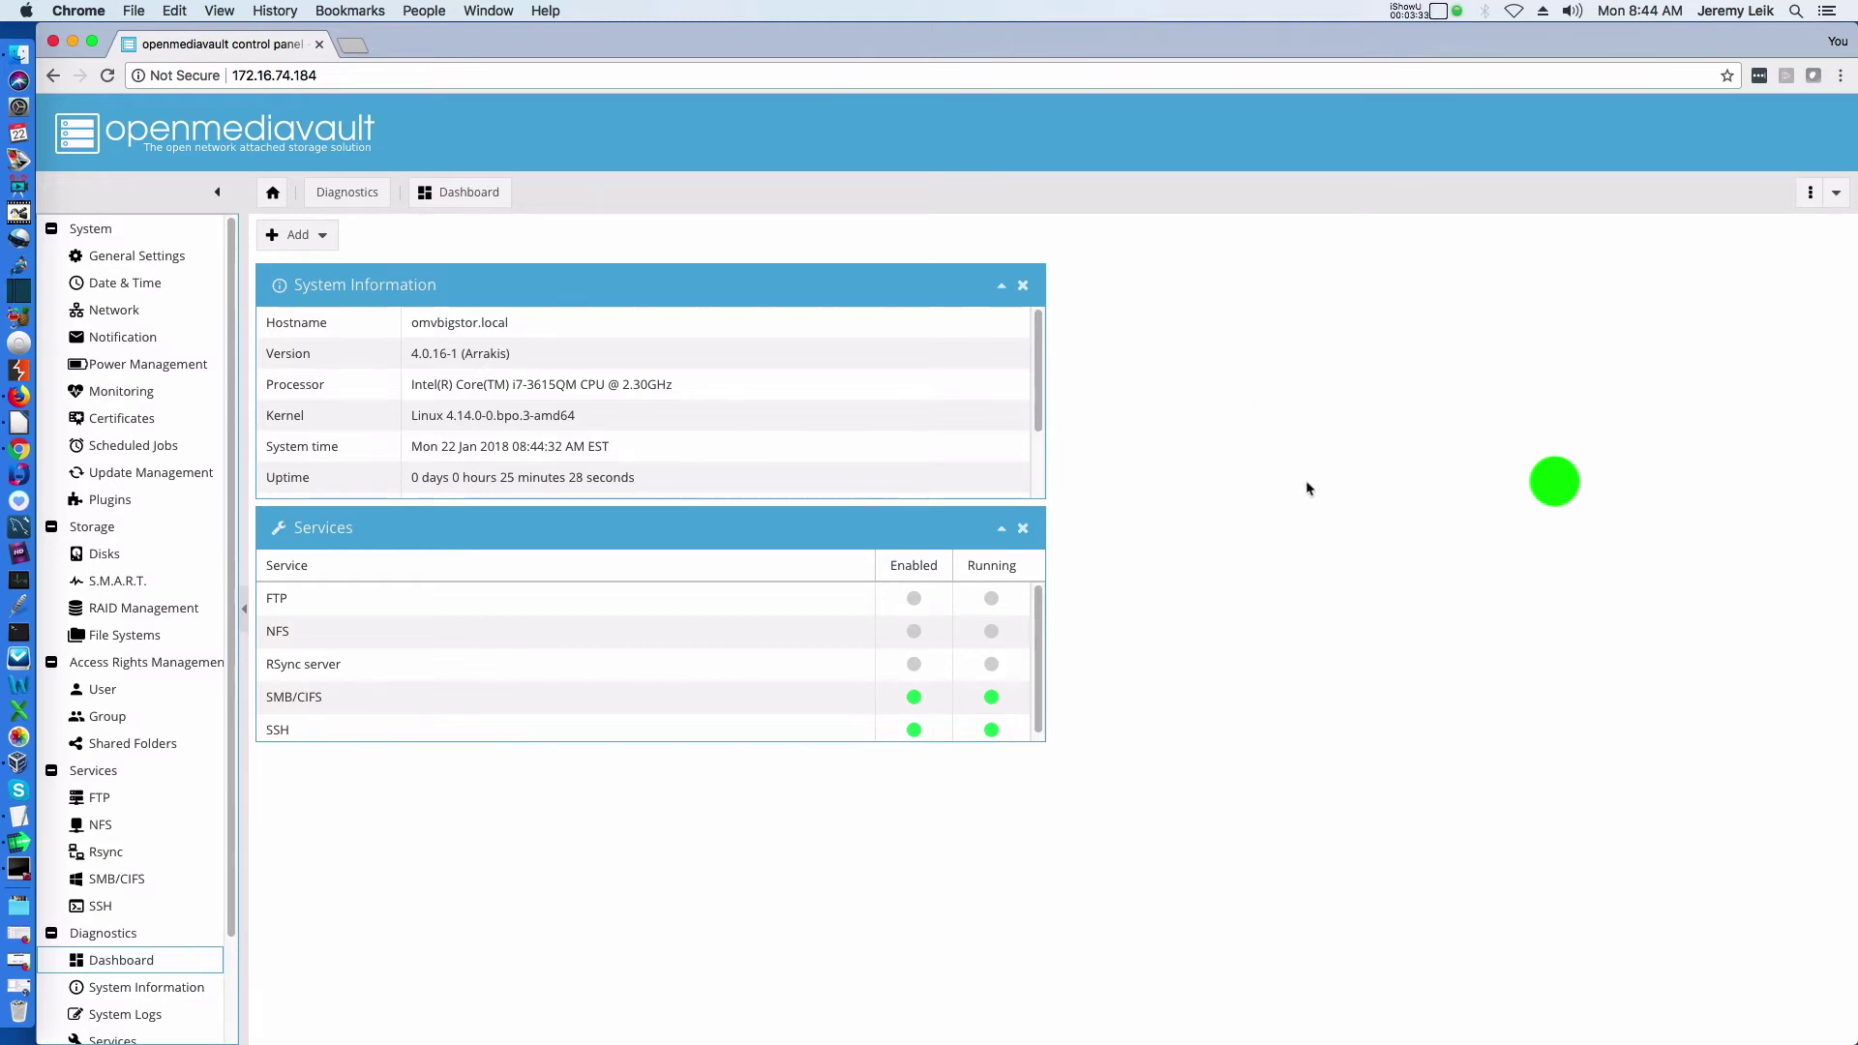
Search Google for 'omv extras' and open OMV-Extras.org's OMV 4.X stable plugin list
{"action": "key", "text": "super+t"}
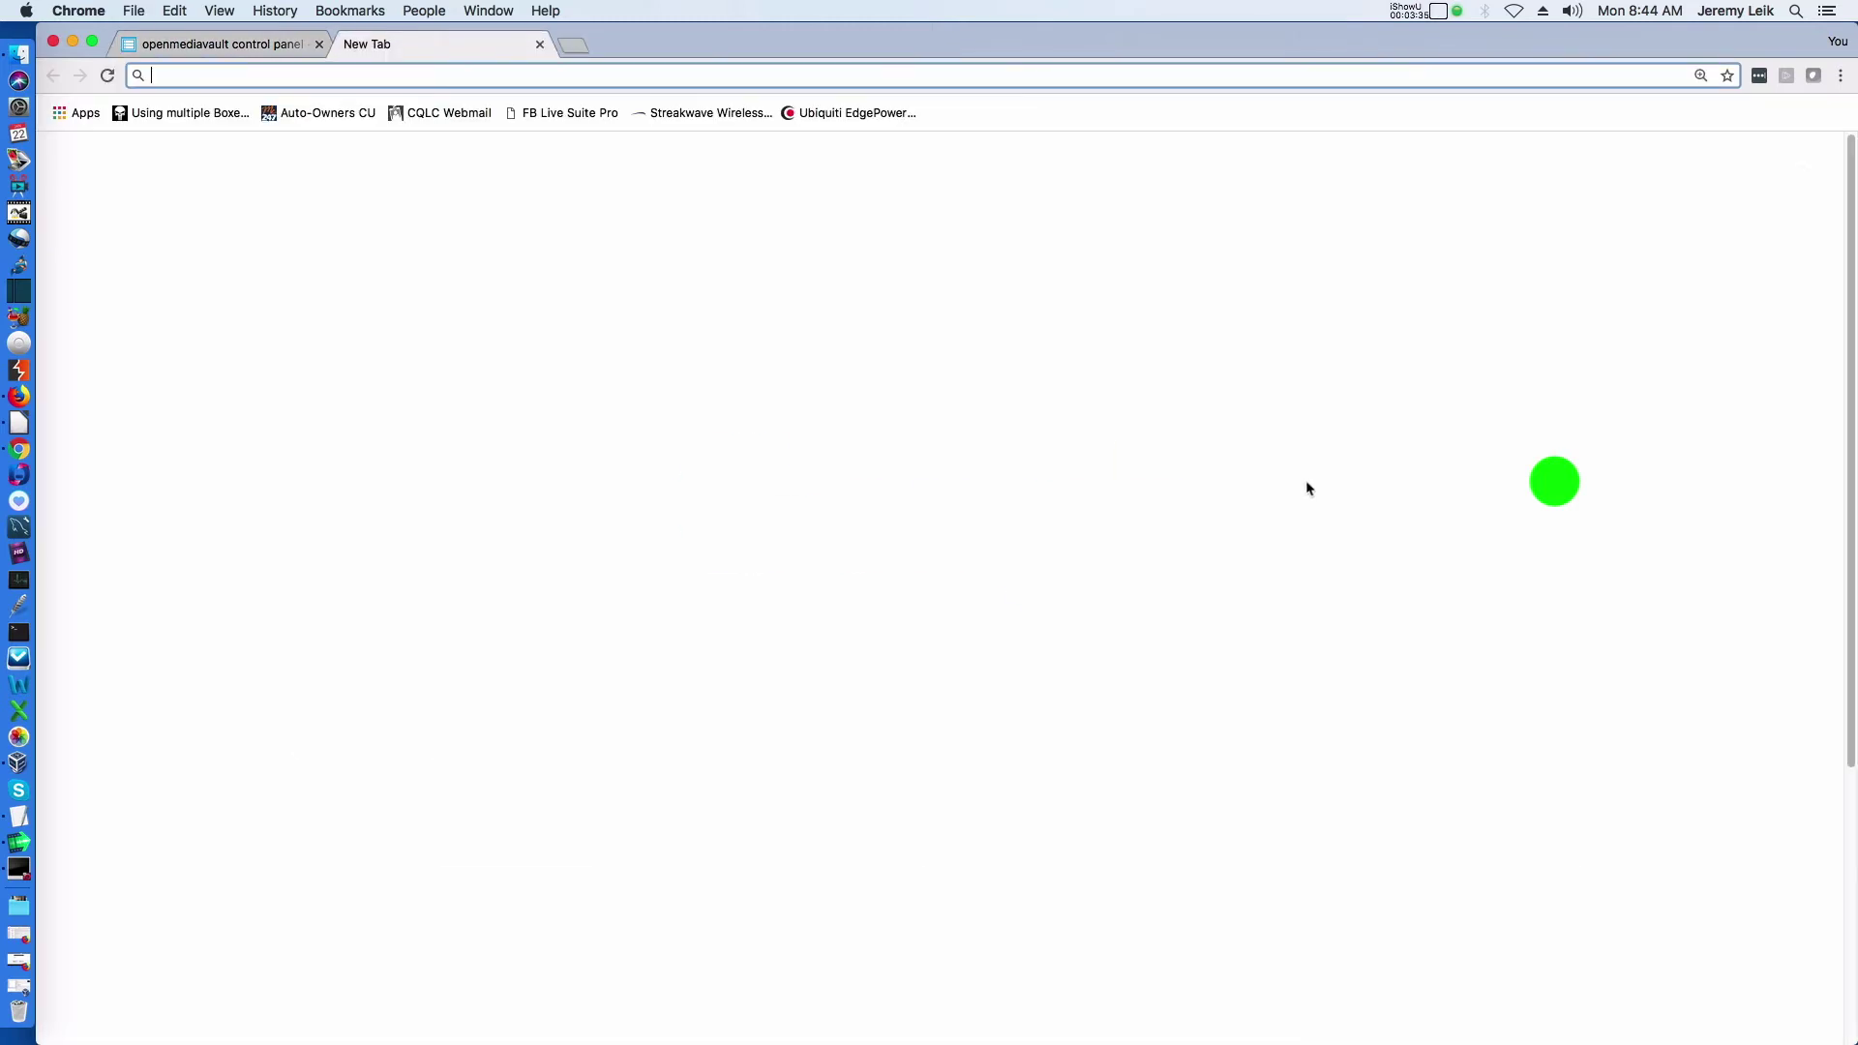
{"action": "type", "text": "omv"}
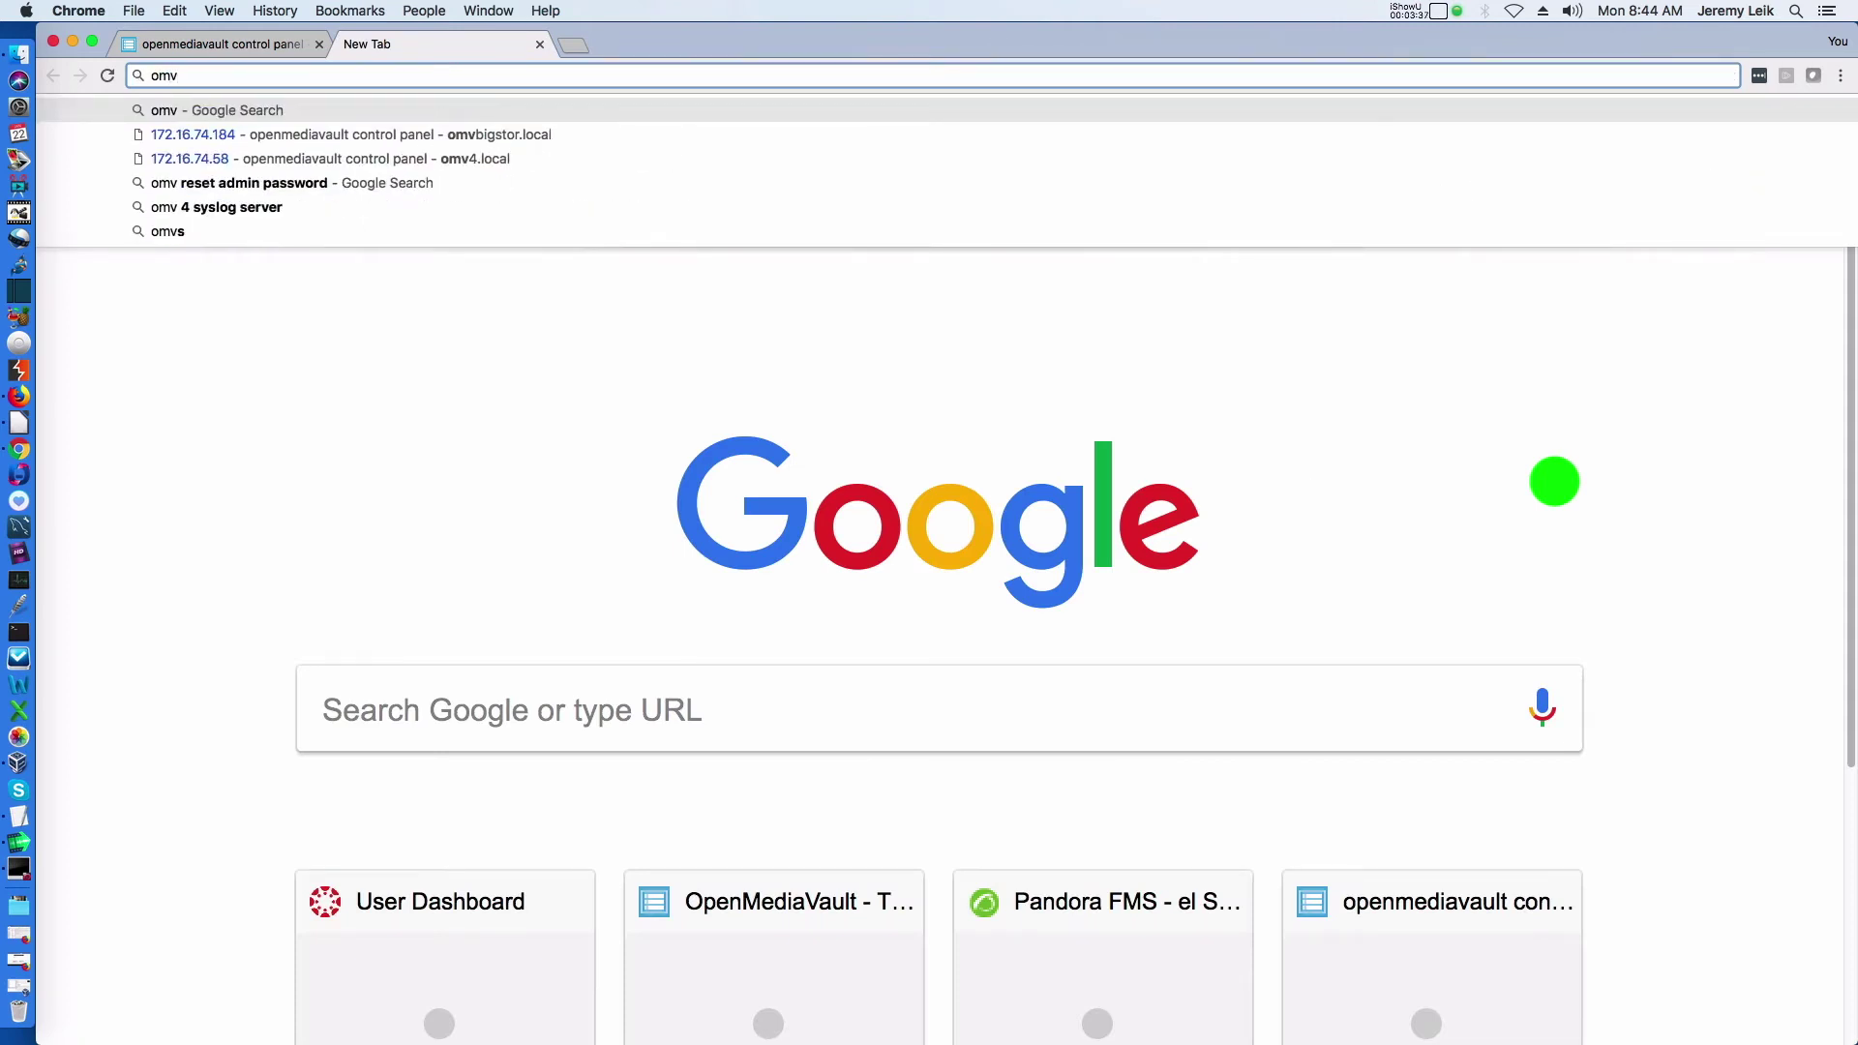
{"action": "type", "text": " extras"}
{"action": "key", "text": "Return"}
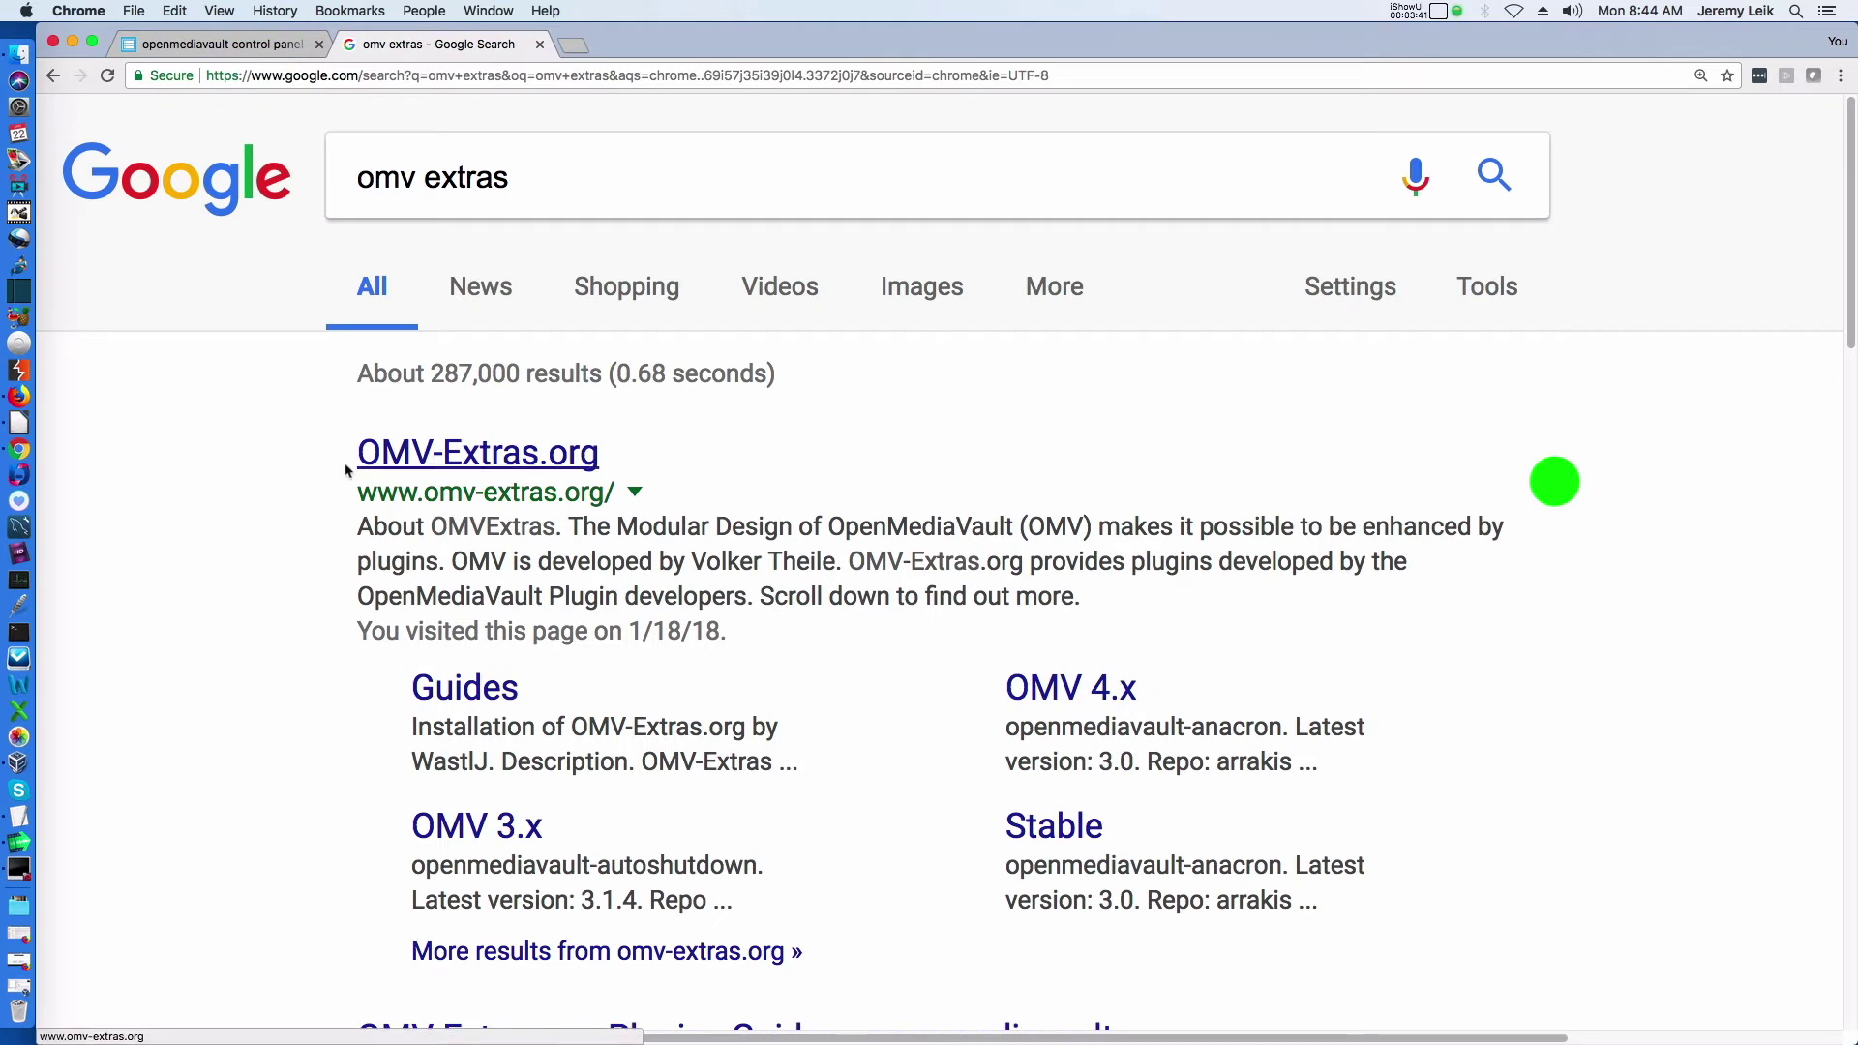
{"action": "left_click", "coordinate": [404, 455]}
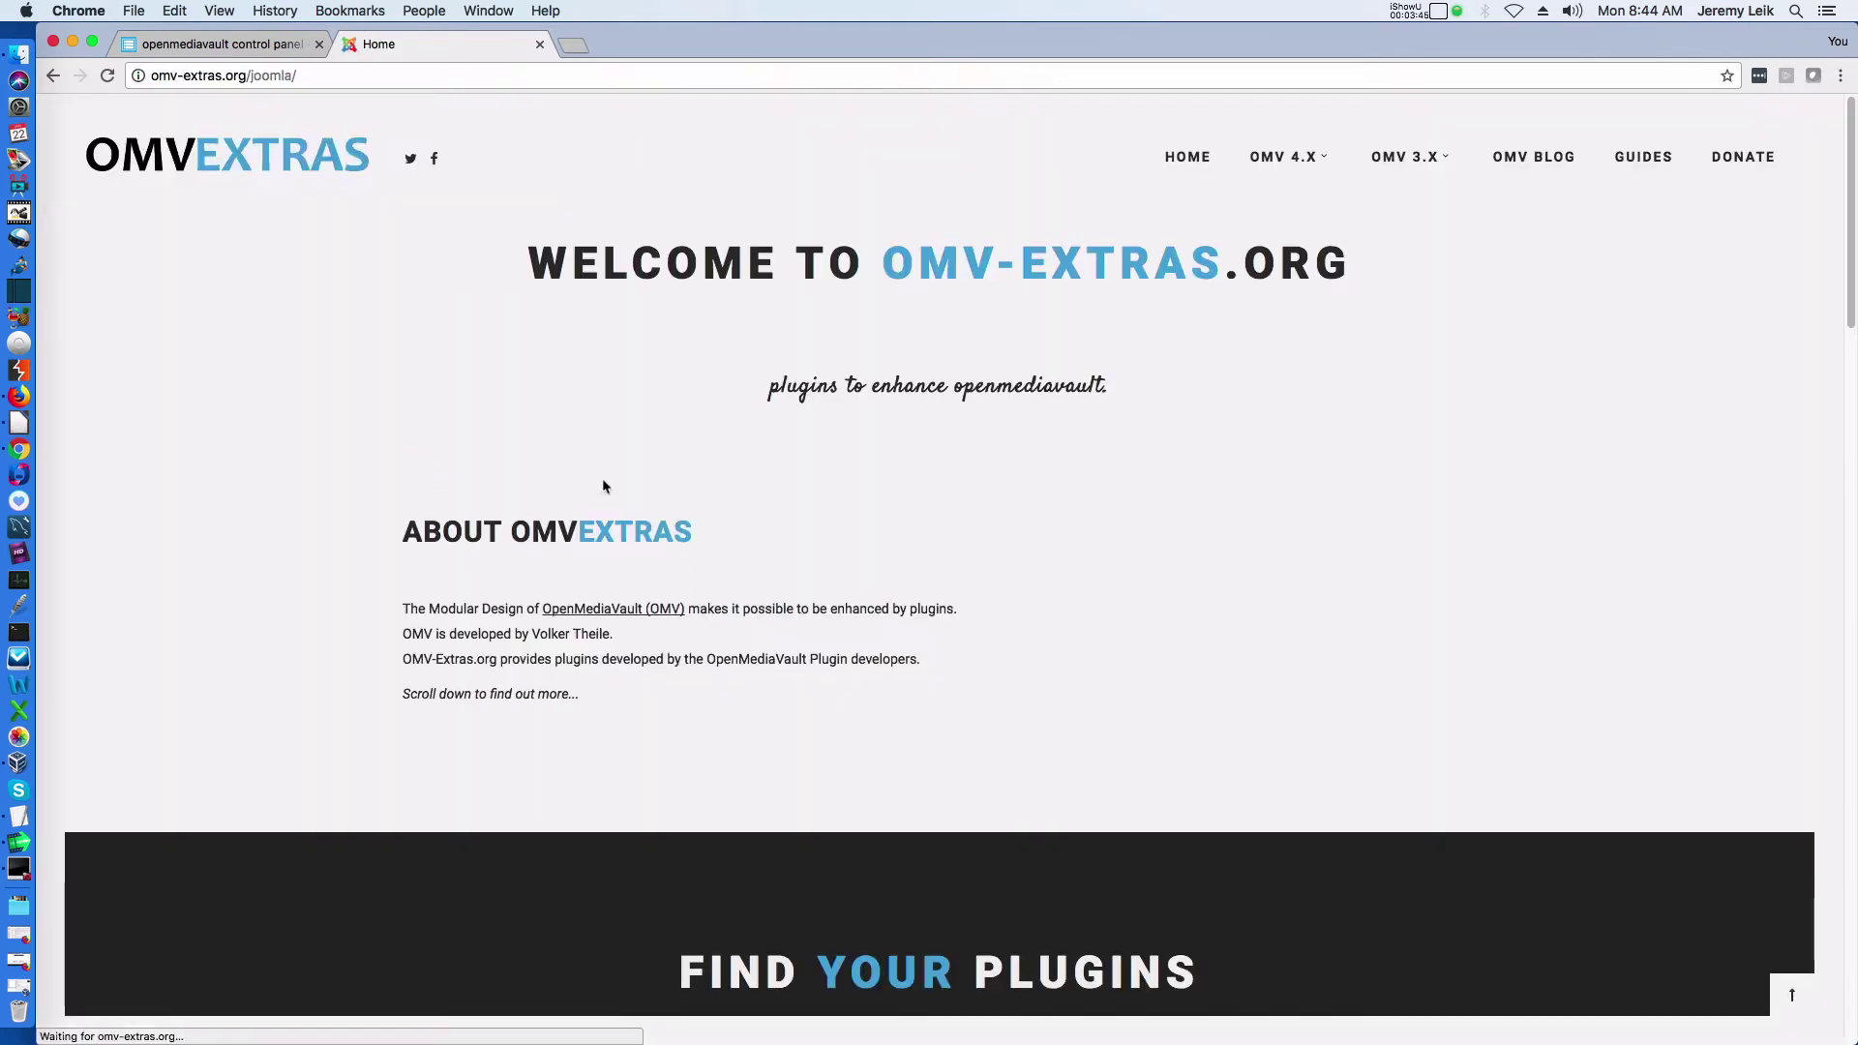
{"action": "mouse_move", "coordinate": [1268, 171]}
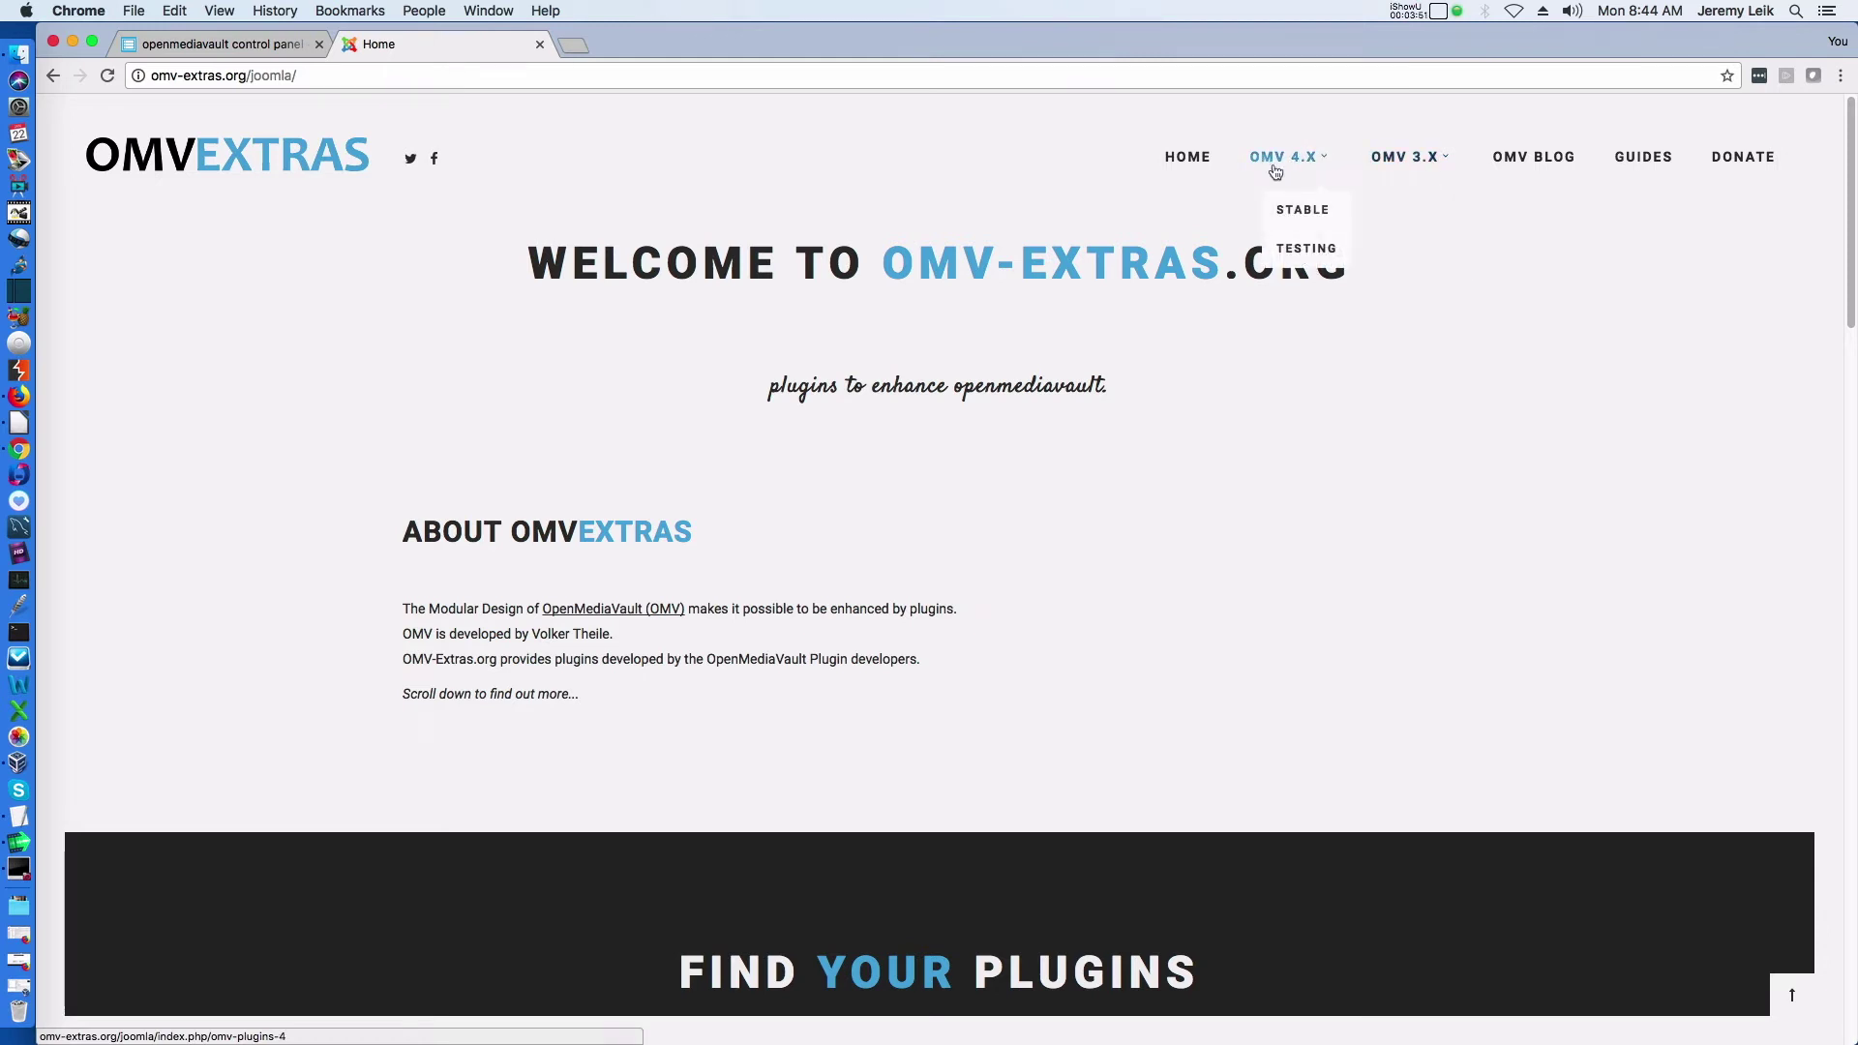
{"action": "left_click", "coordinate": [1304, 213]}
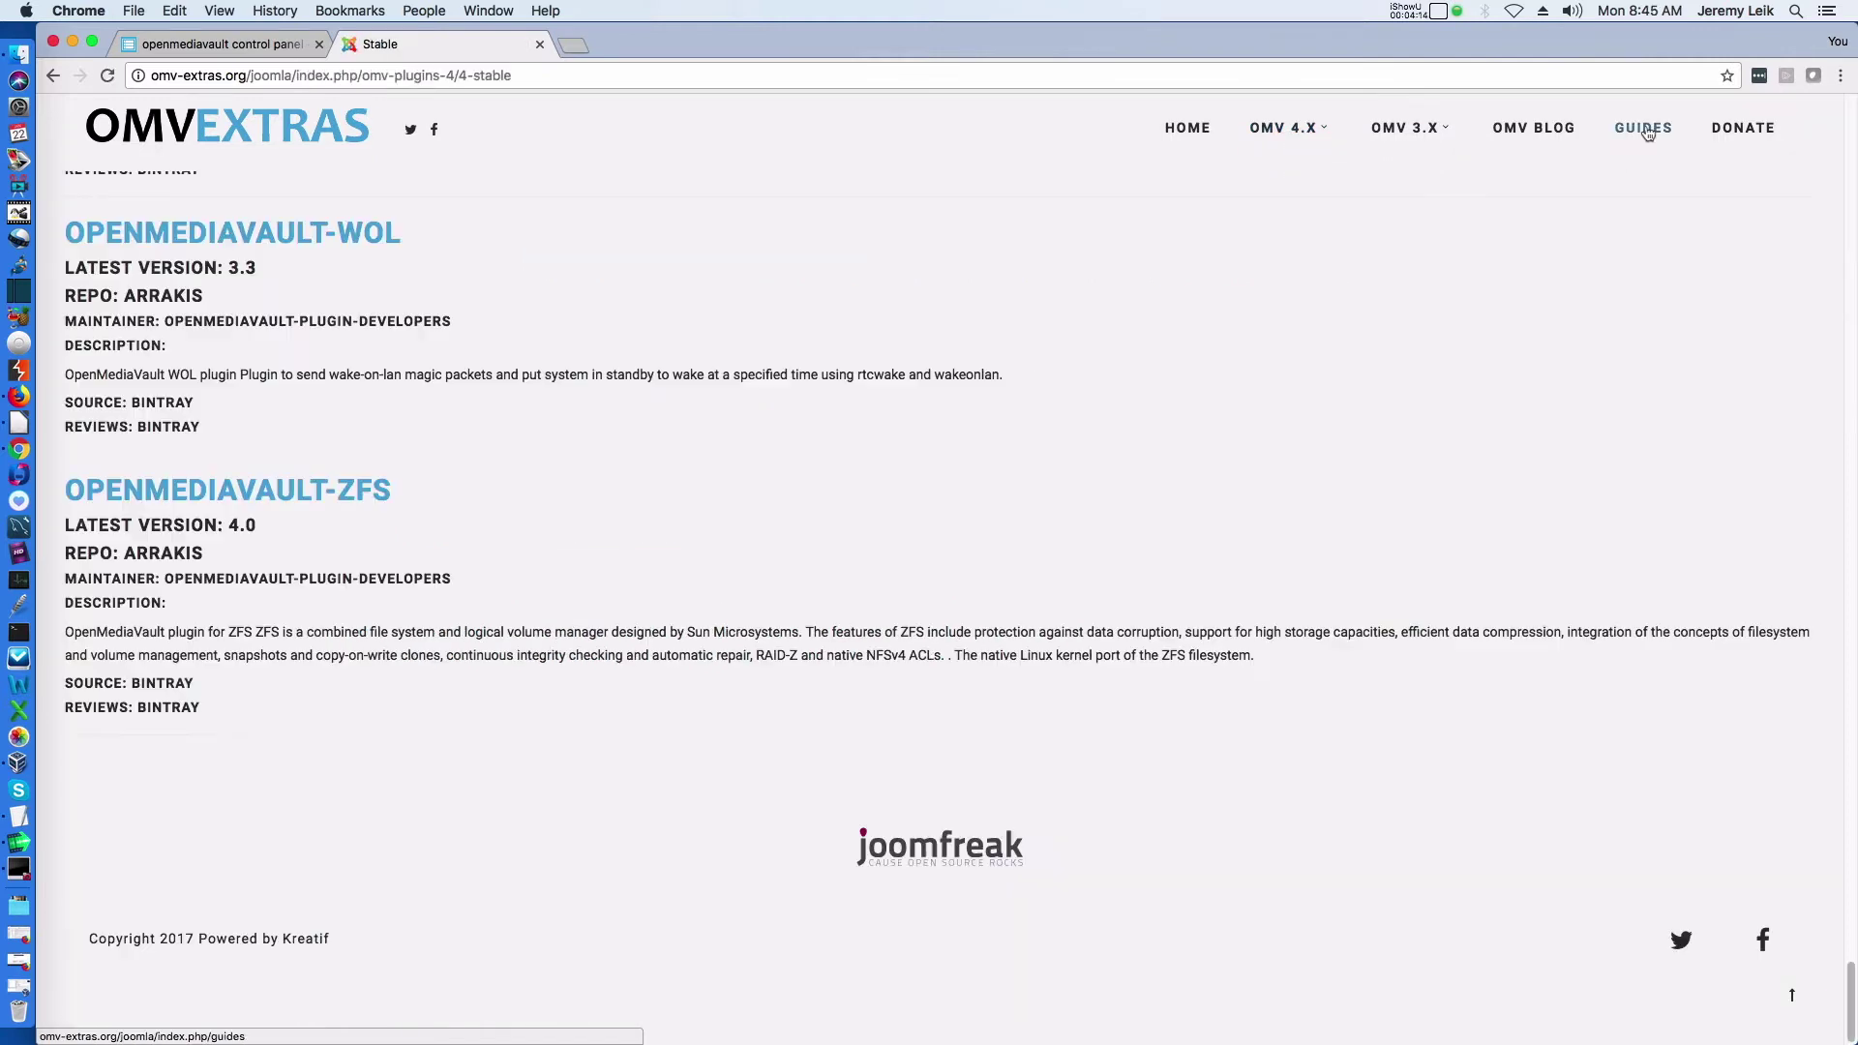
Read the OMV-Extras installation guide, then switch back to the openmediavault tab
{"action": "left_click", "coordinate": [1645, 126]}
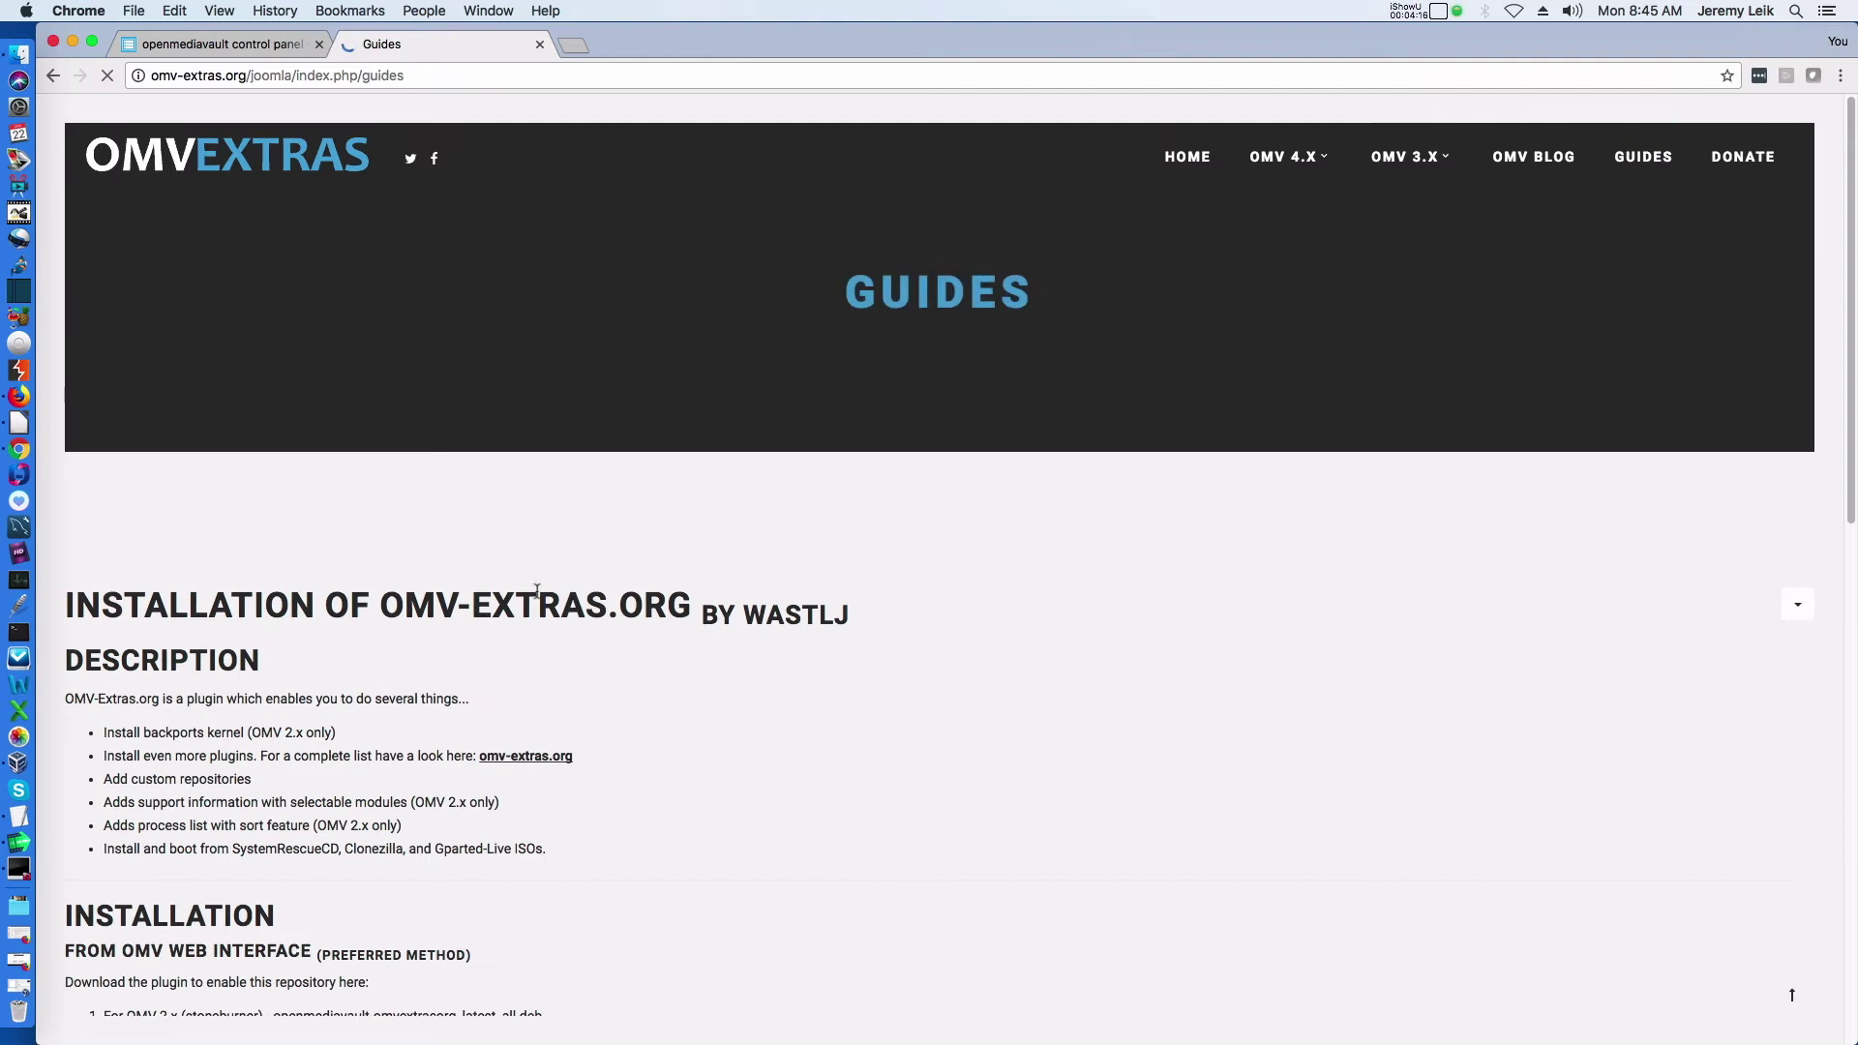
{"action": "scroll", "coordinate": [736, 651], "scroll_direction": "down", "scroll_amount": 15}
{"action": "scroll", "coordinate": [620, 629], "scroll_direction": "up", "scroll_amount": 8}
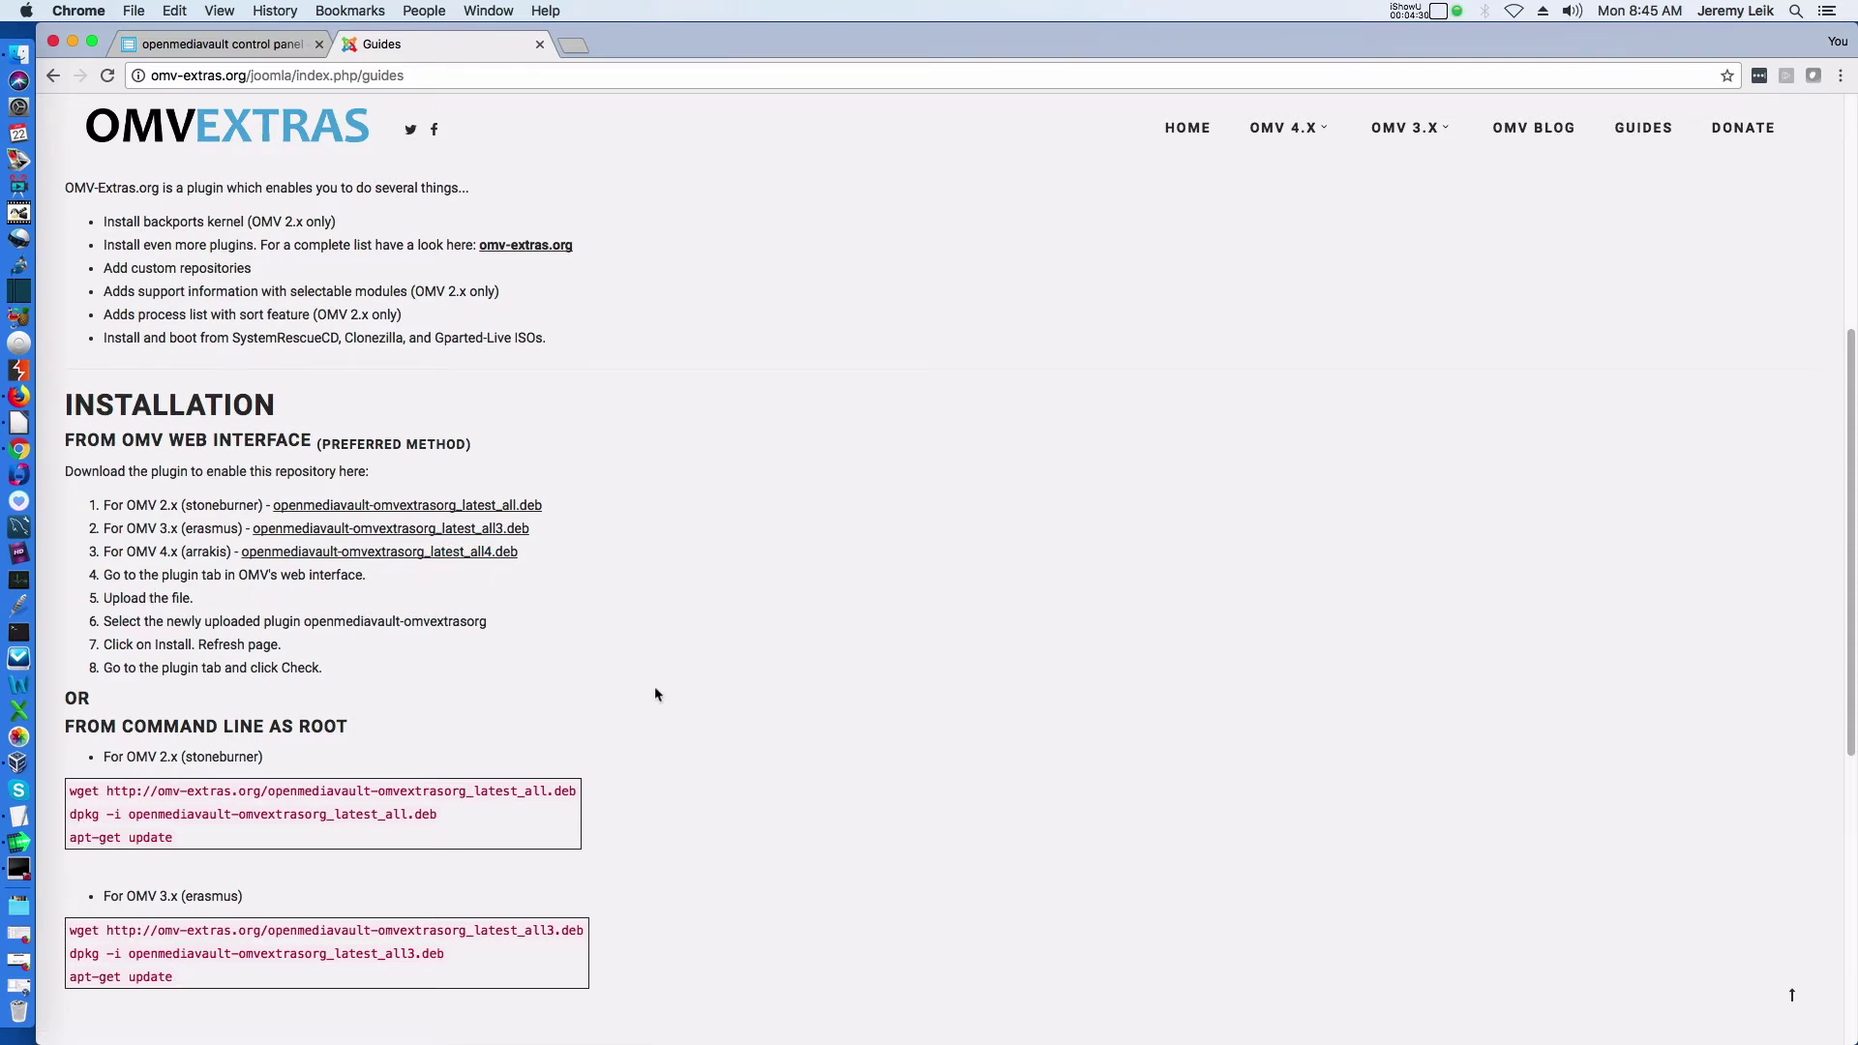
{"action": "scroll", "coordinate": [651, 693], "scroll_direction": "down", "scroll_amount": 6}
{"action": "scroll", "coordinate": [643, 638], "scroll_direction": "up", "scroll_amount": 1}
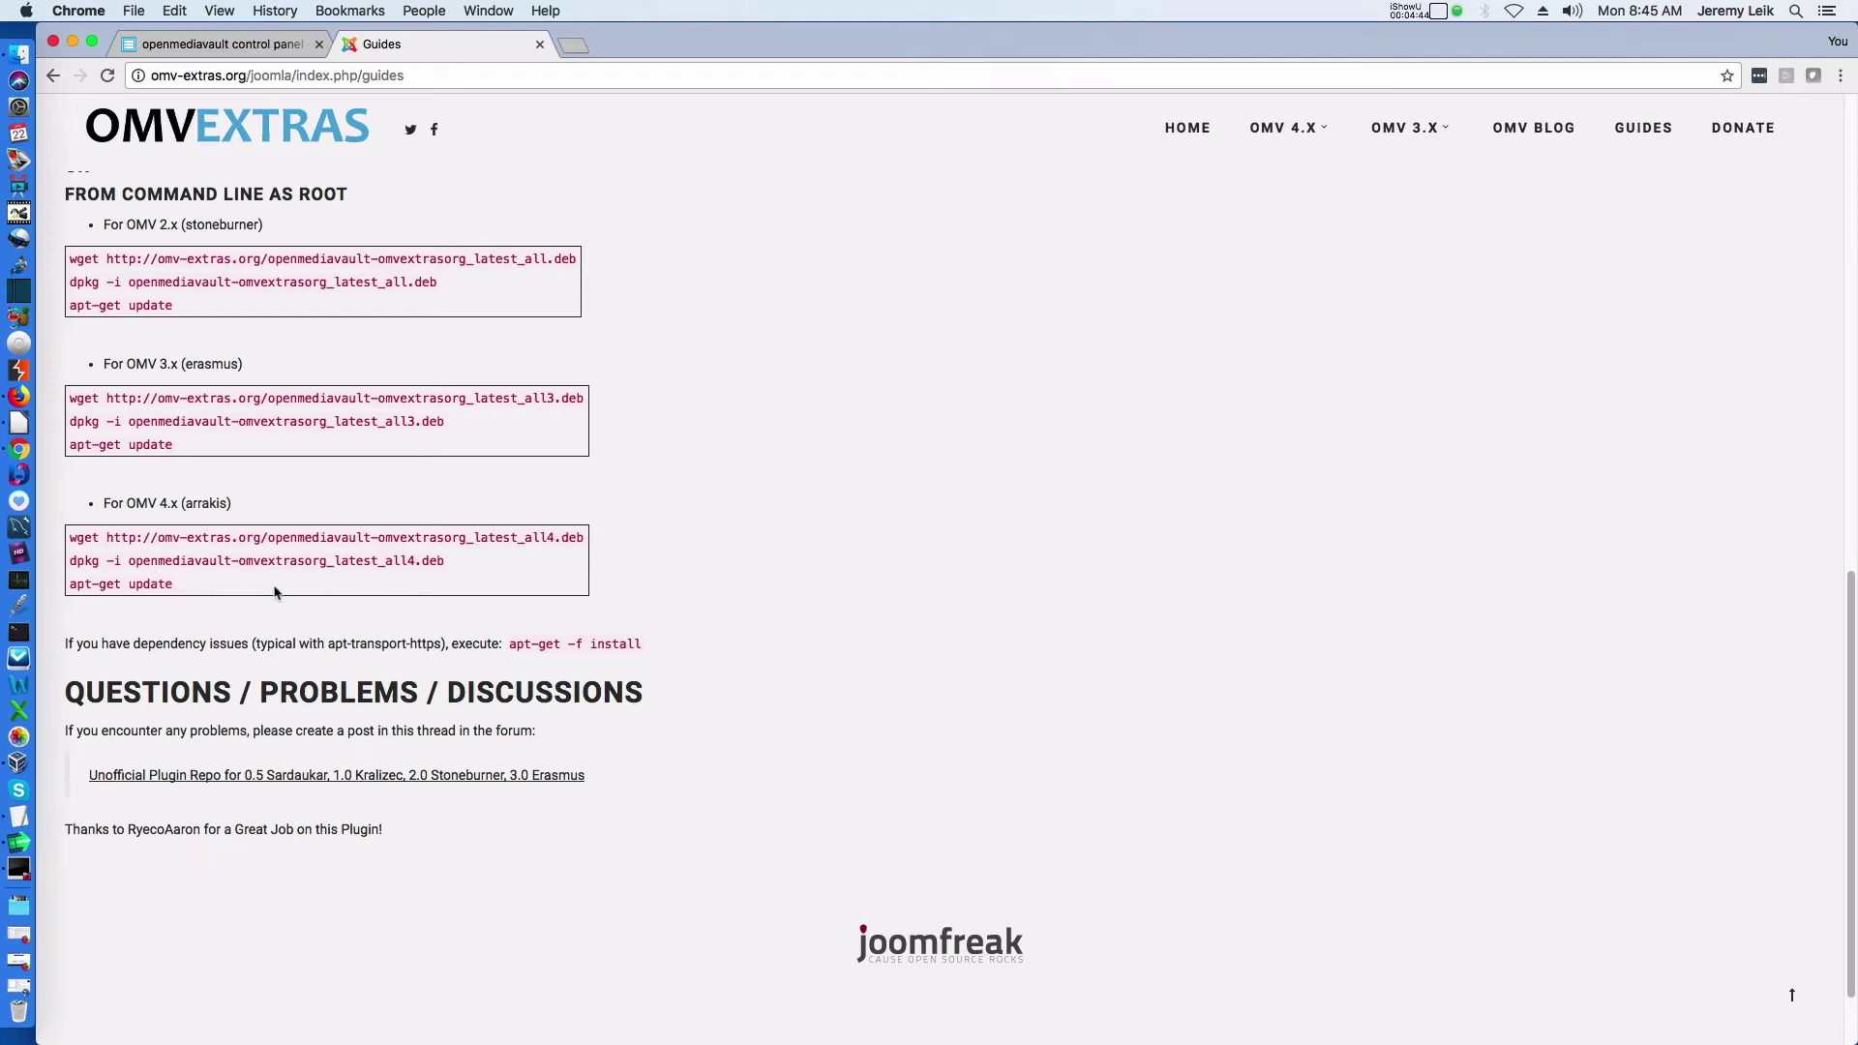
{"action": "scroll", "coordinate": [695, 733], "scroll_direction": "up", "scroll_amount": 20}
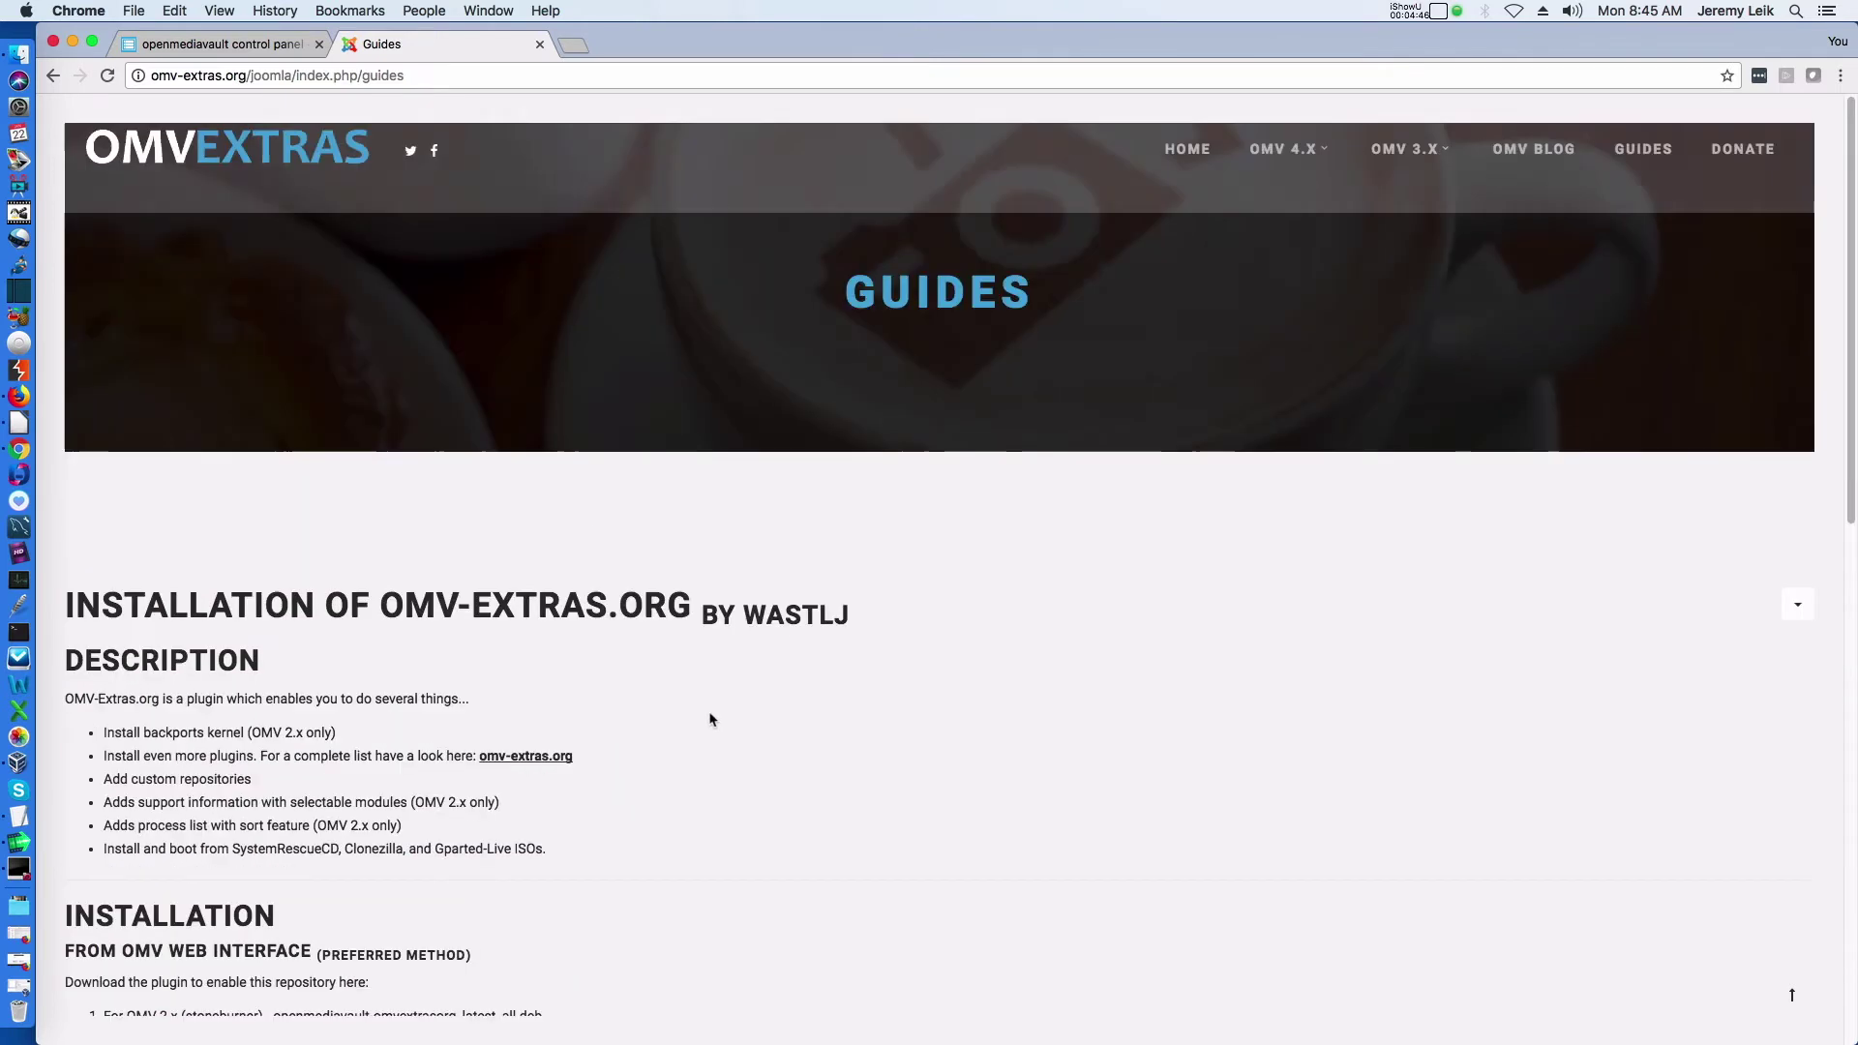
{"action": "left_click", "coordinate": [204, 45]}
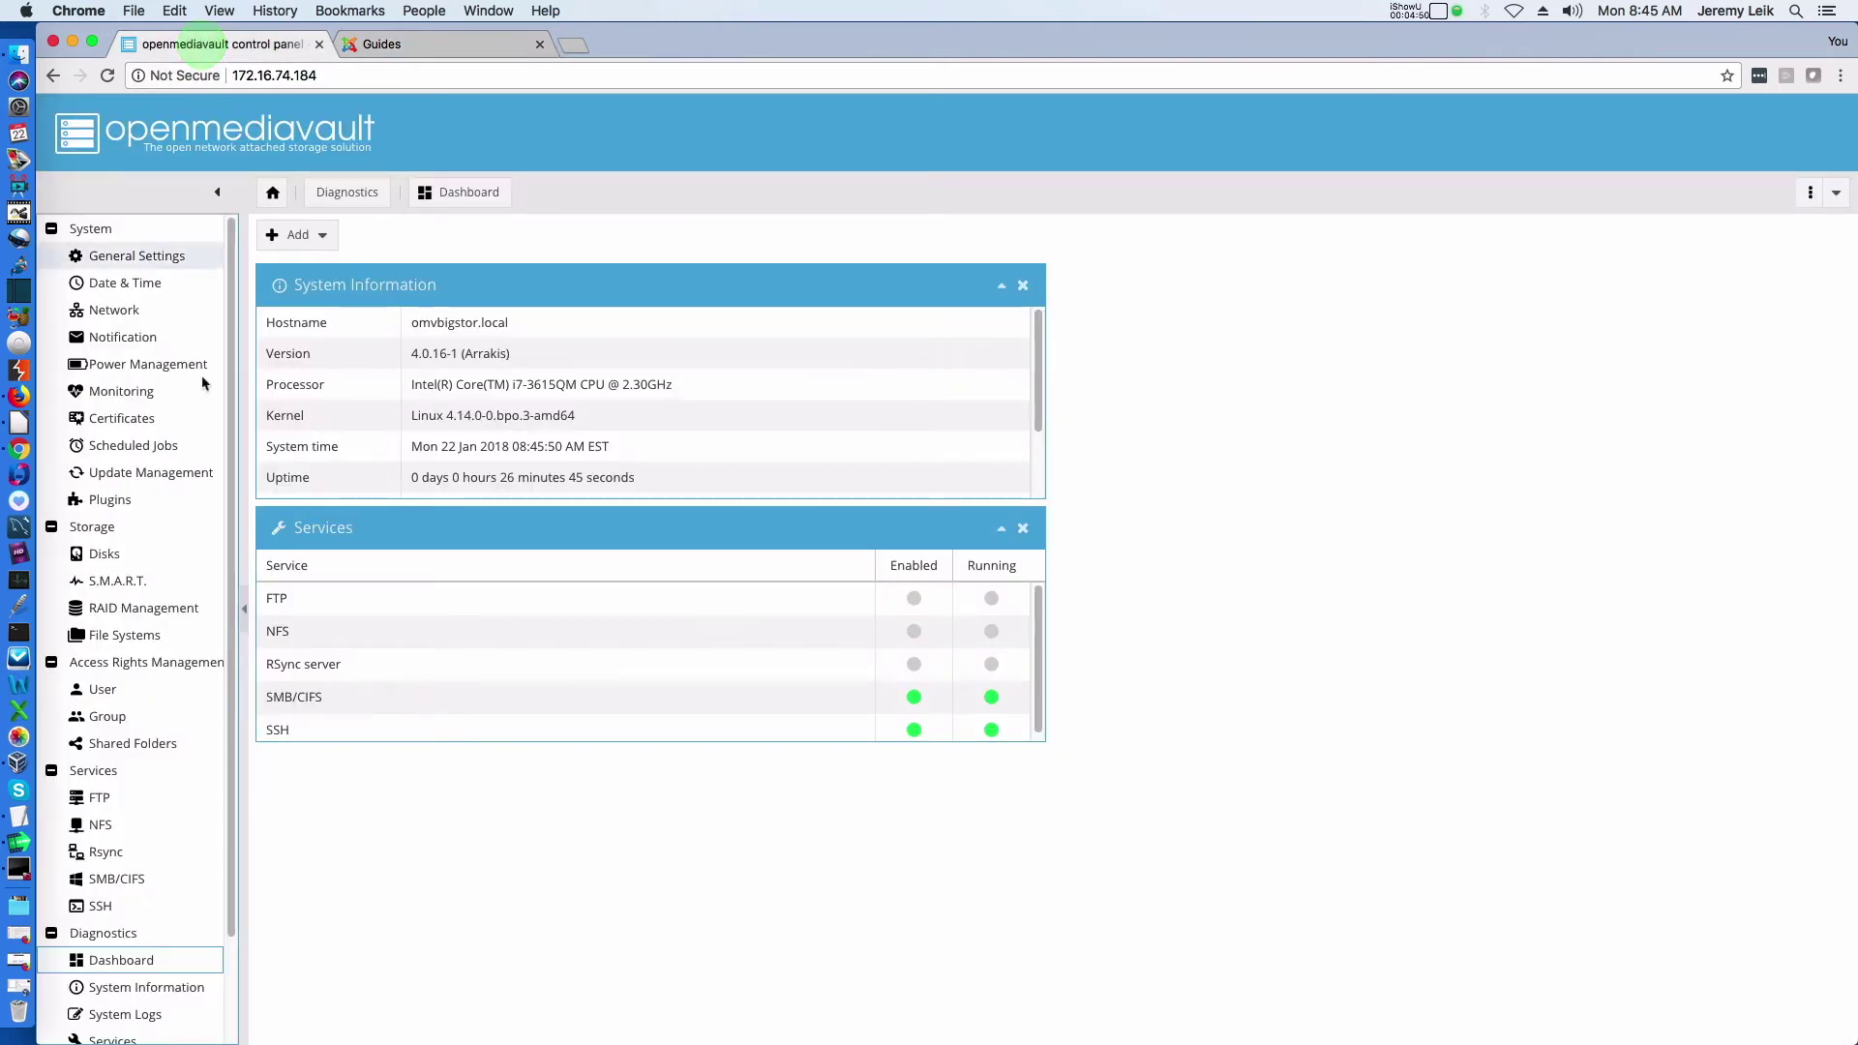
Upload openmediavault-omvextrasorg_latest_all4.deb from Downloads/OMV-Plugins as a plugin package
{"action": "left_click", "coordinate": [92, 498]}
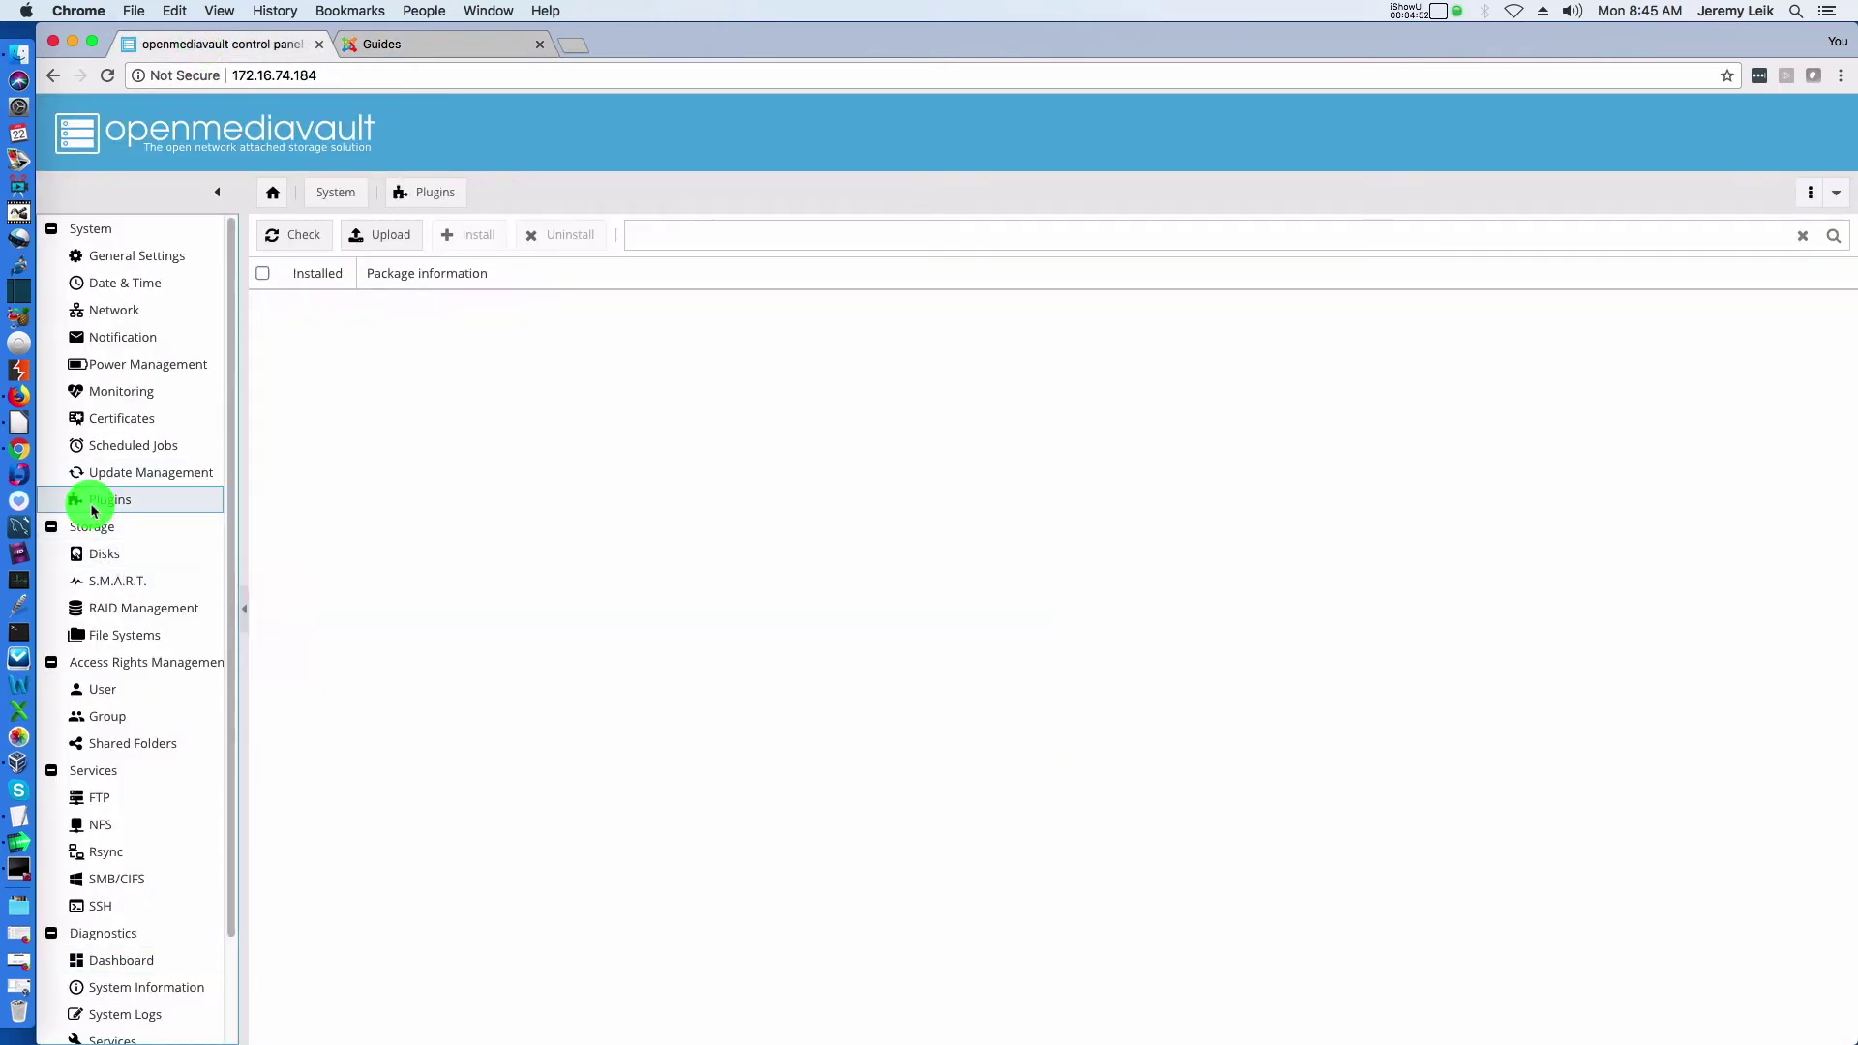
{"action": "left_click", "coordinate": [378, 234]}
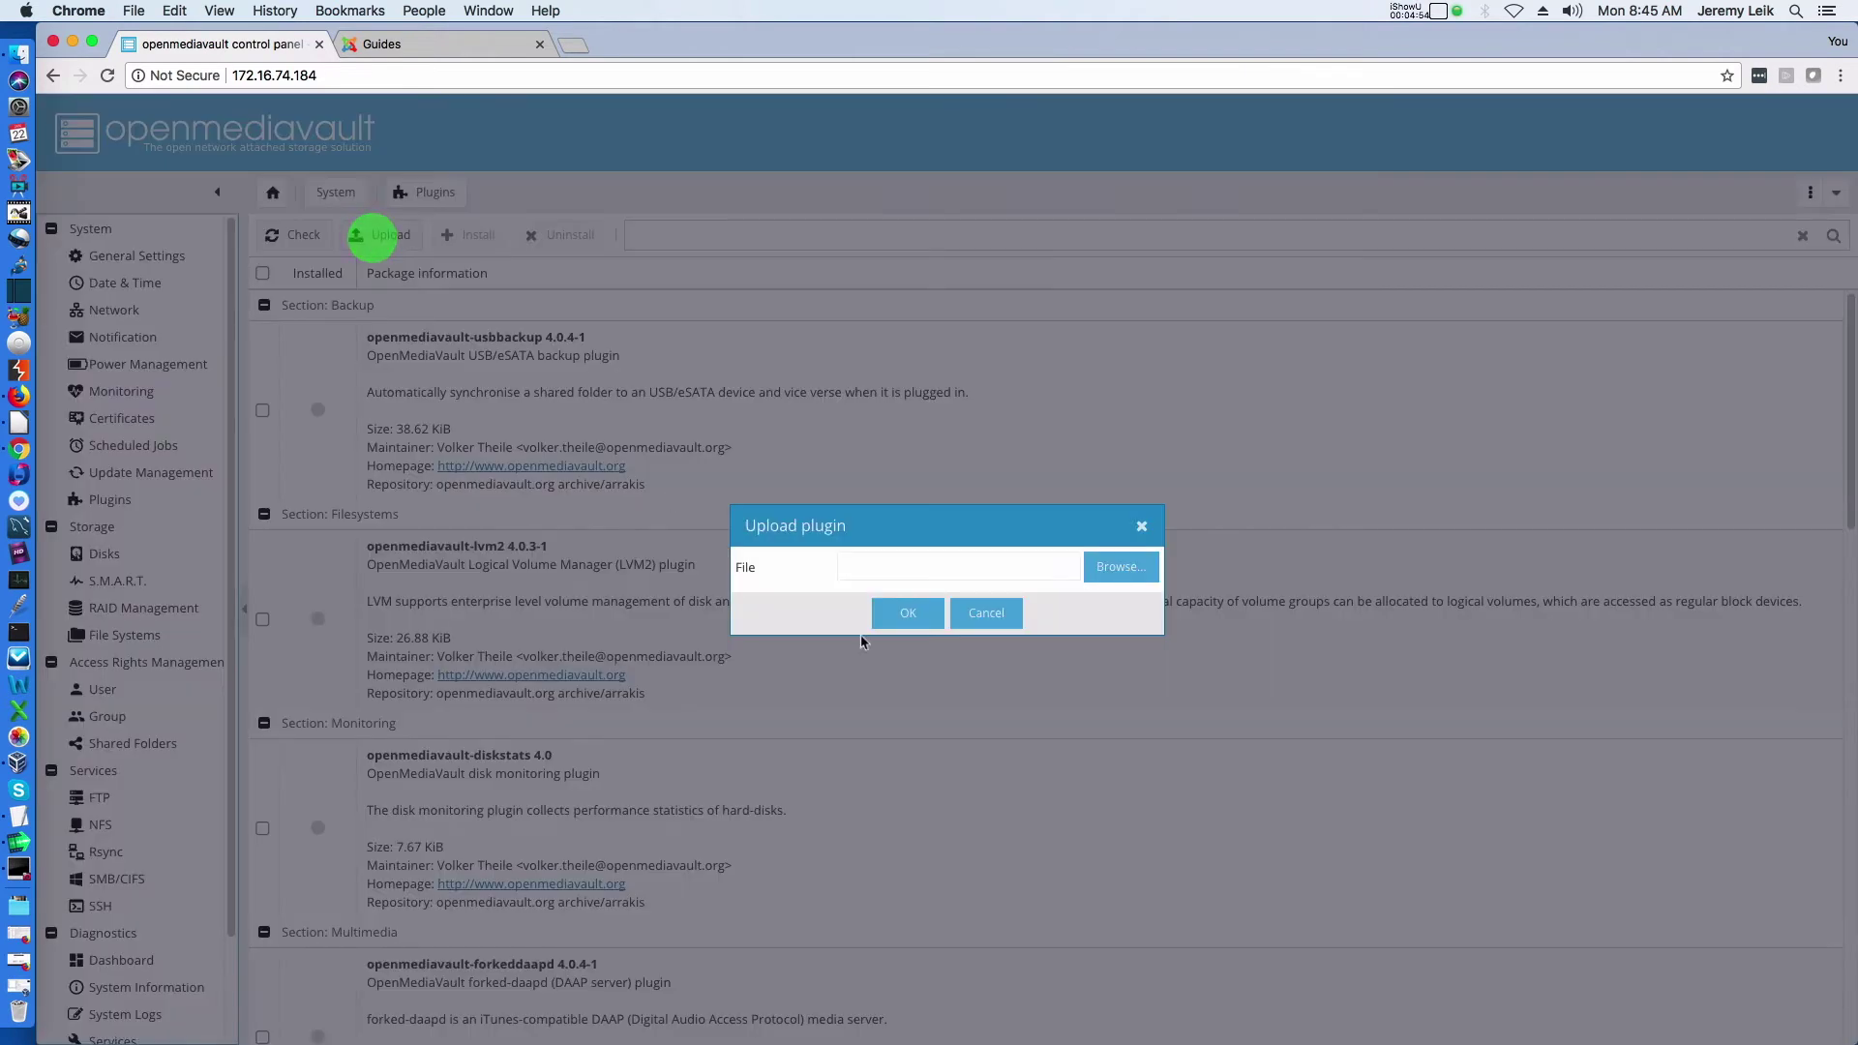
{"action": "left_click", "coordinate": [1113, 570]}
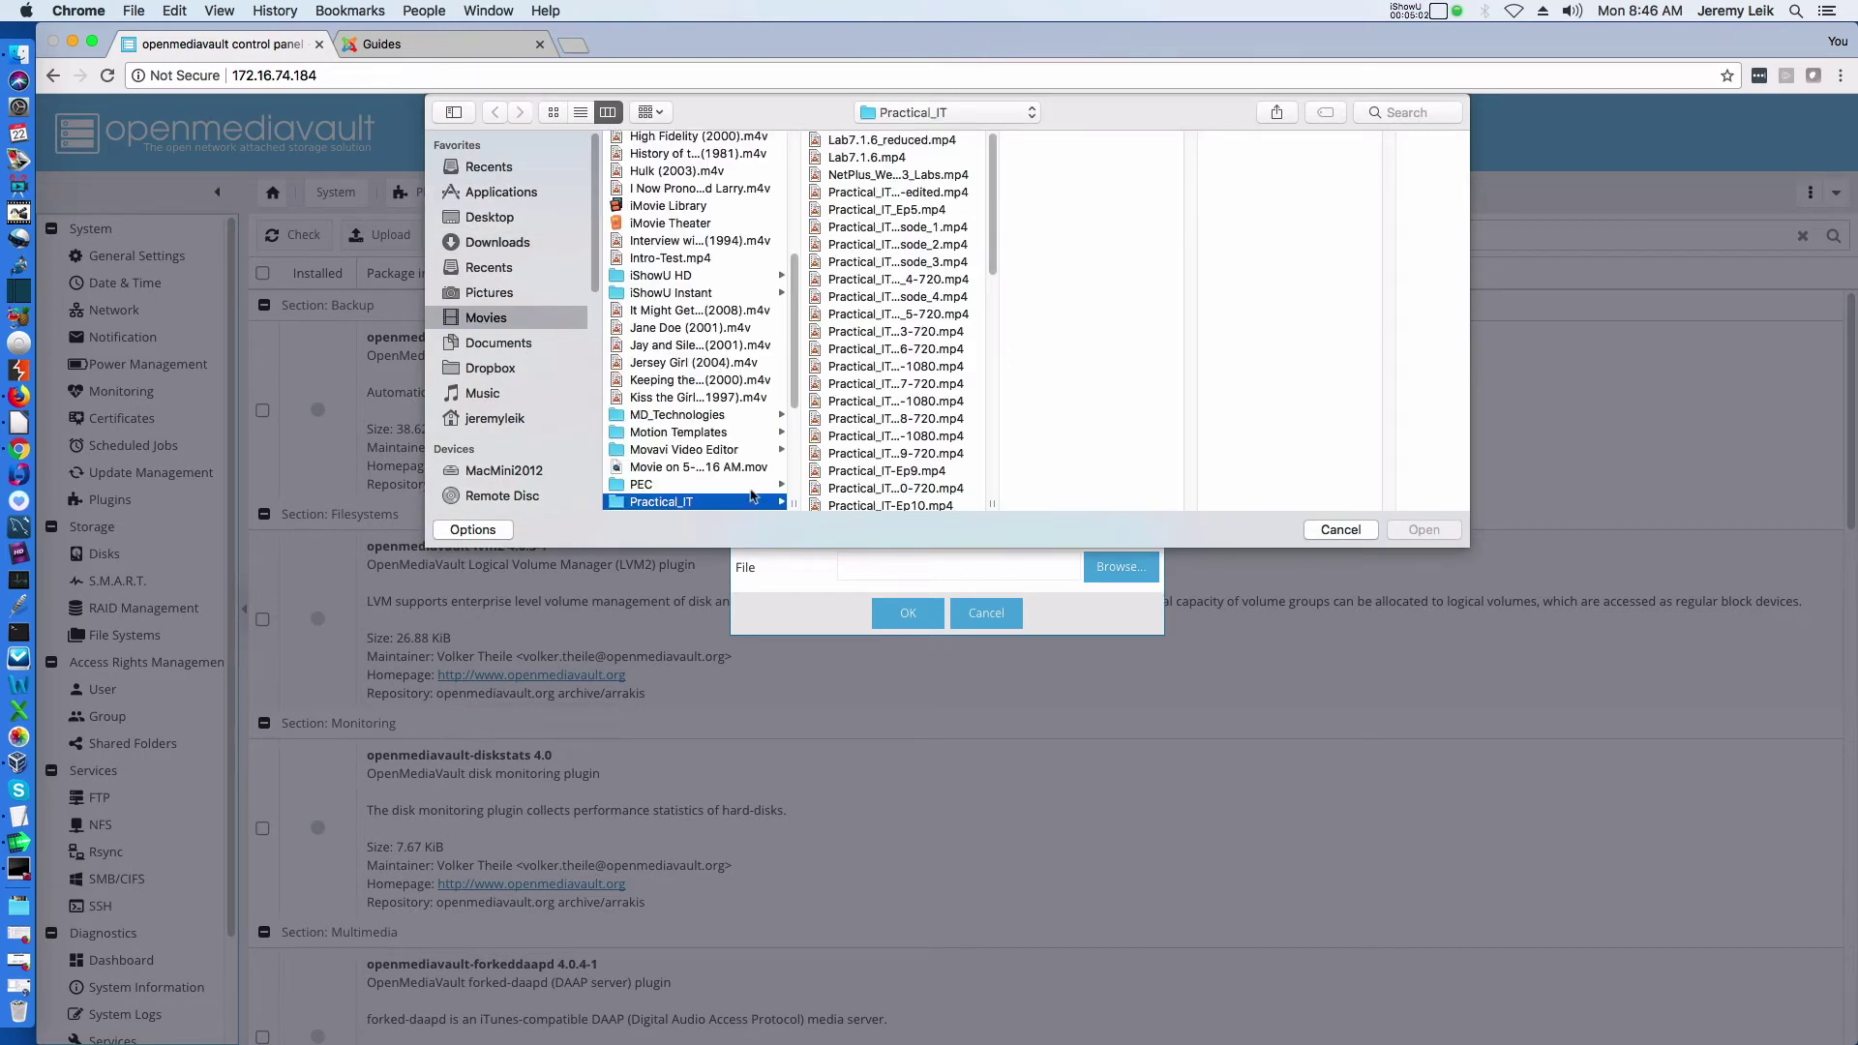
{"action": "left_click", "coordinate": [494, 243]}
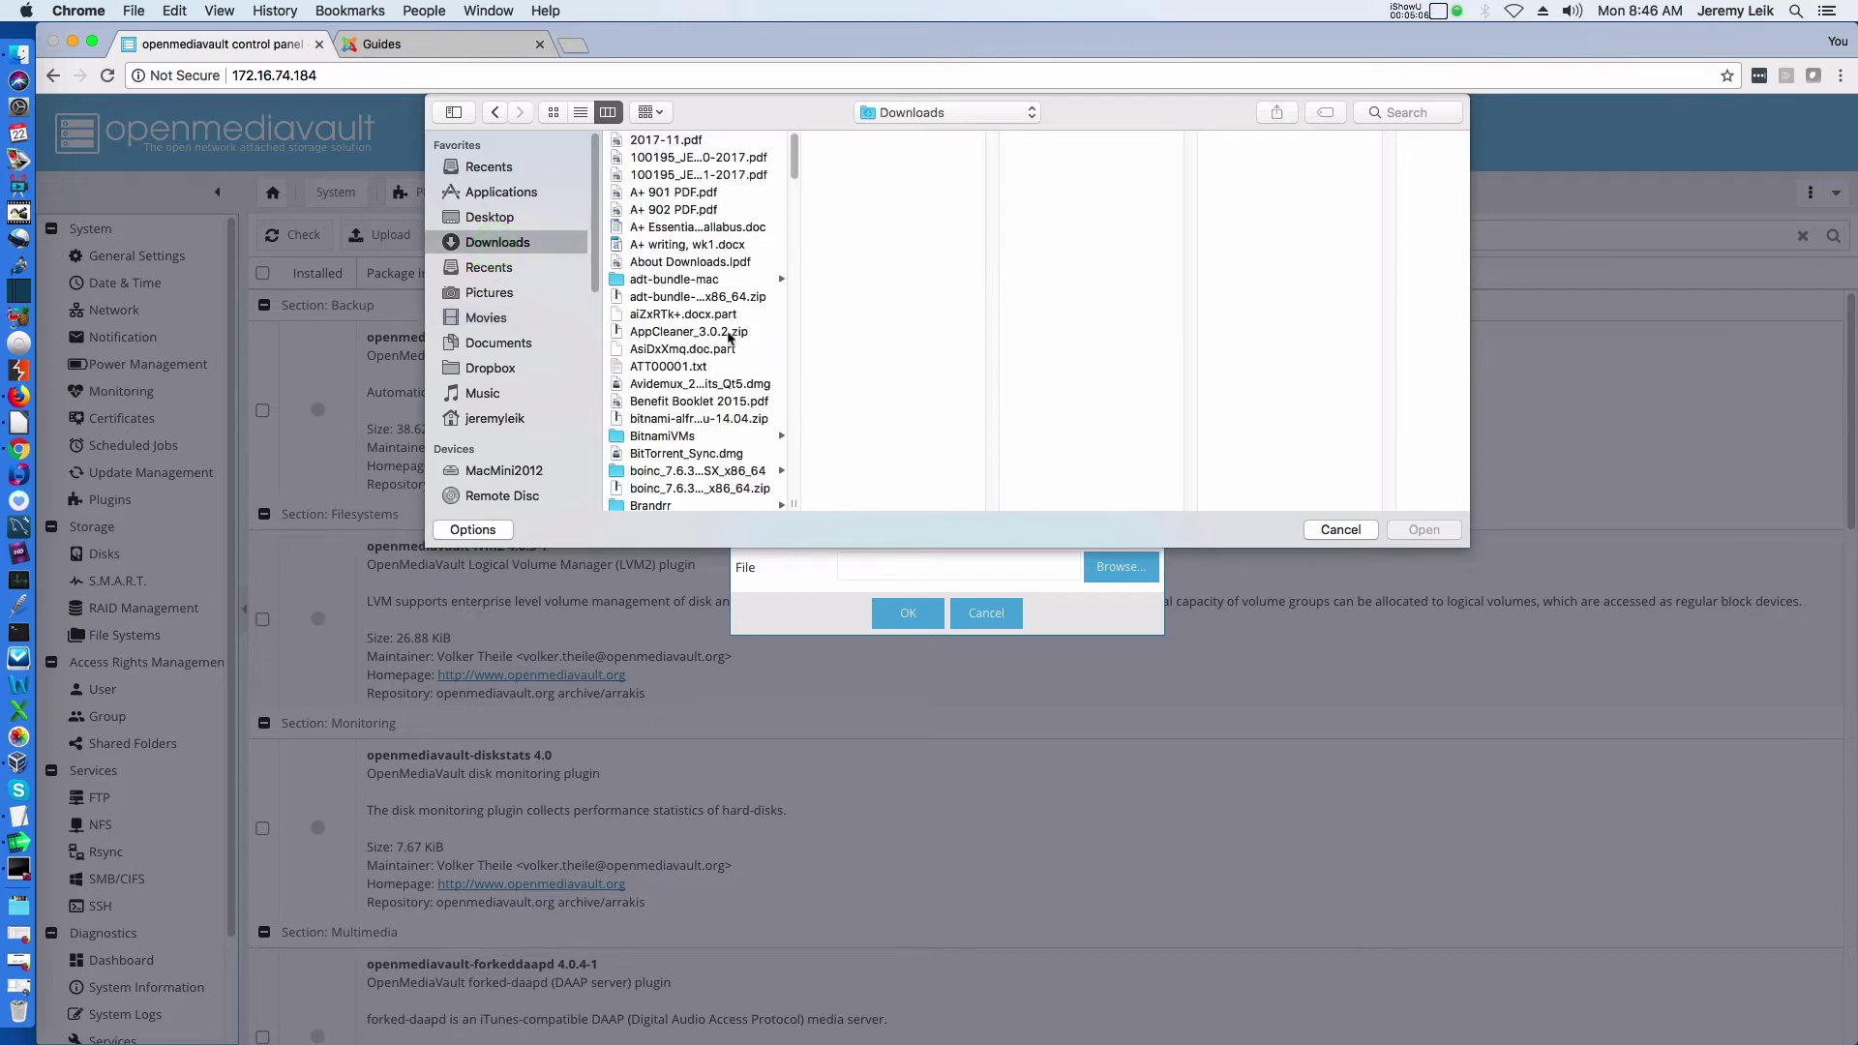
{"action": "scroll", "coordinate": [724, 380], "scroll_direction": "down", "scroll_amount": 10}
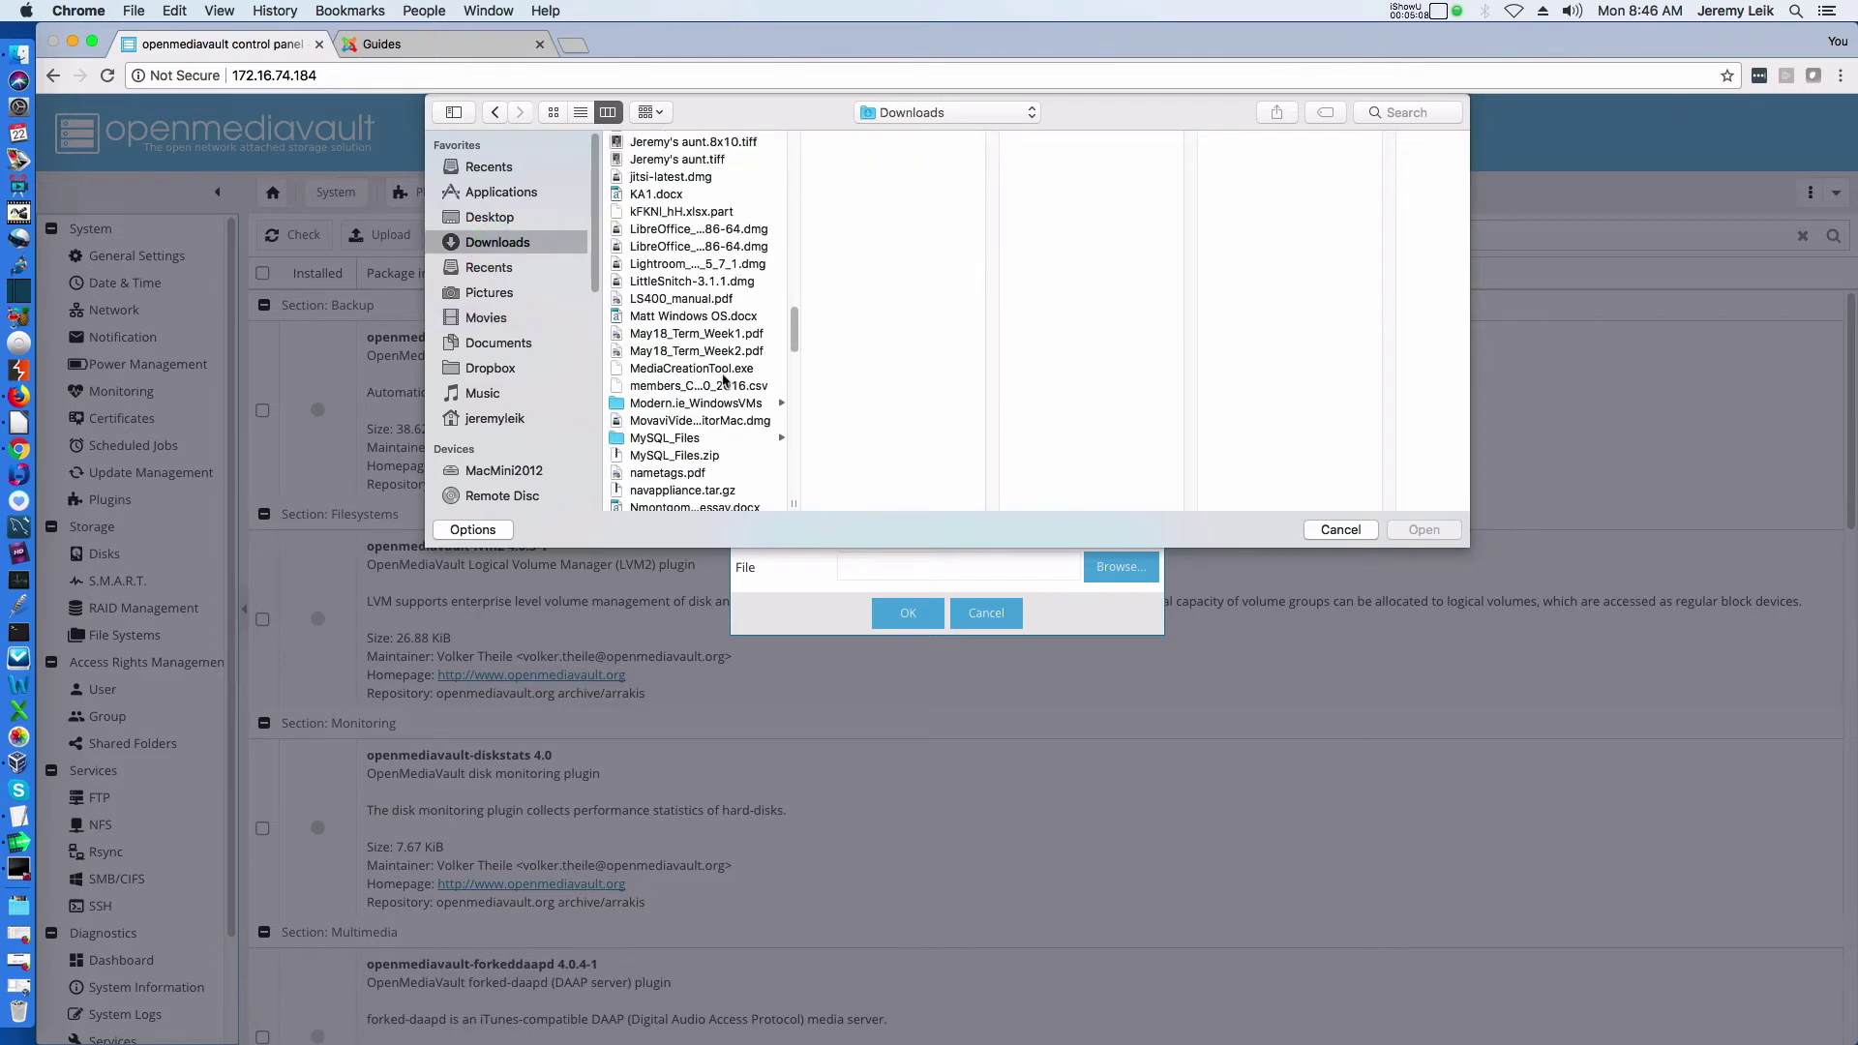
{"action": "scroll", "coordinate": [724, 380], "scroll_direction": "down", "scroll_amount": 5}
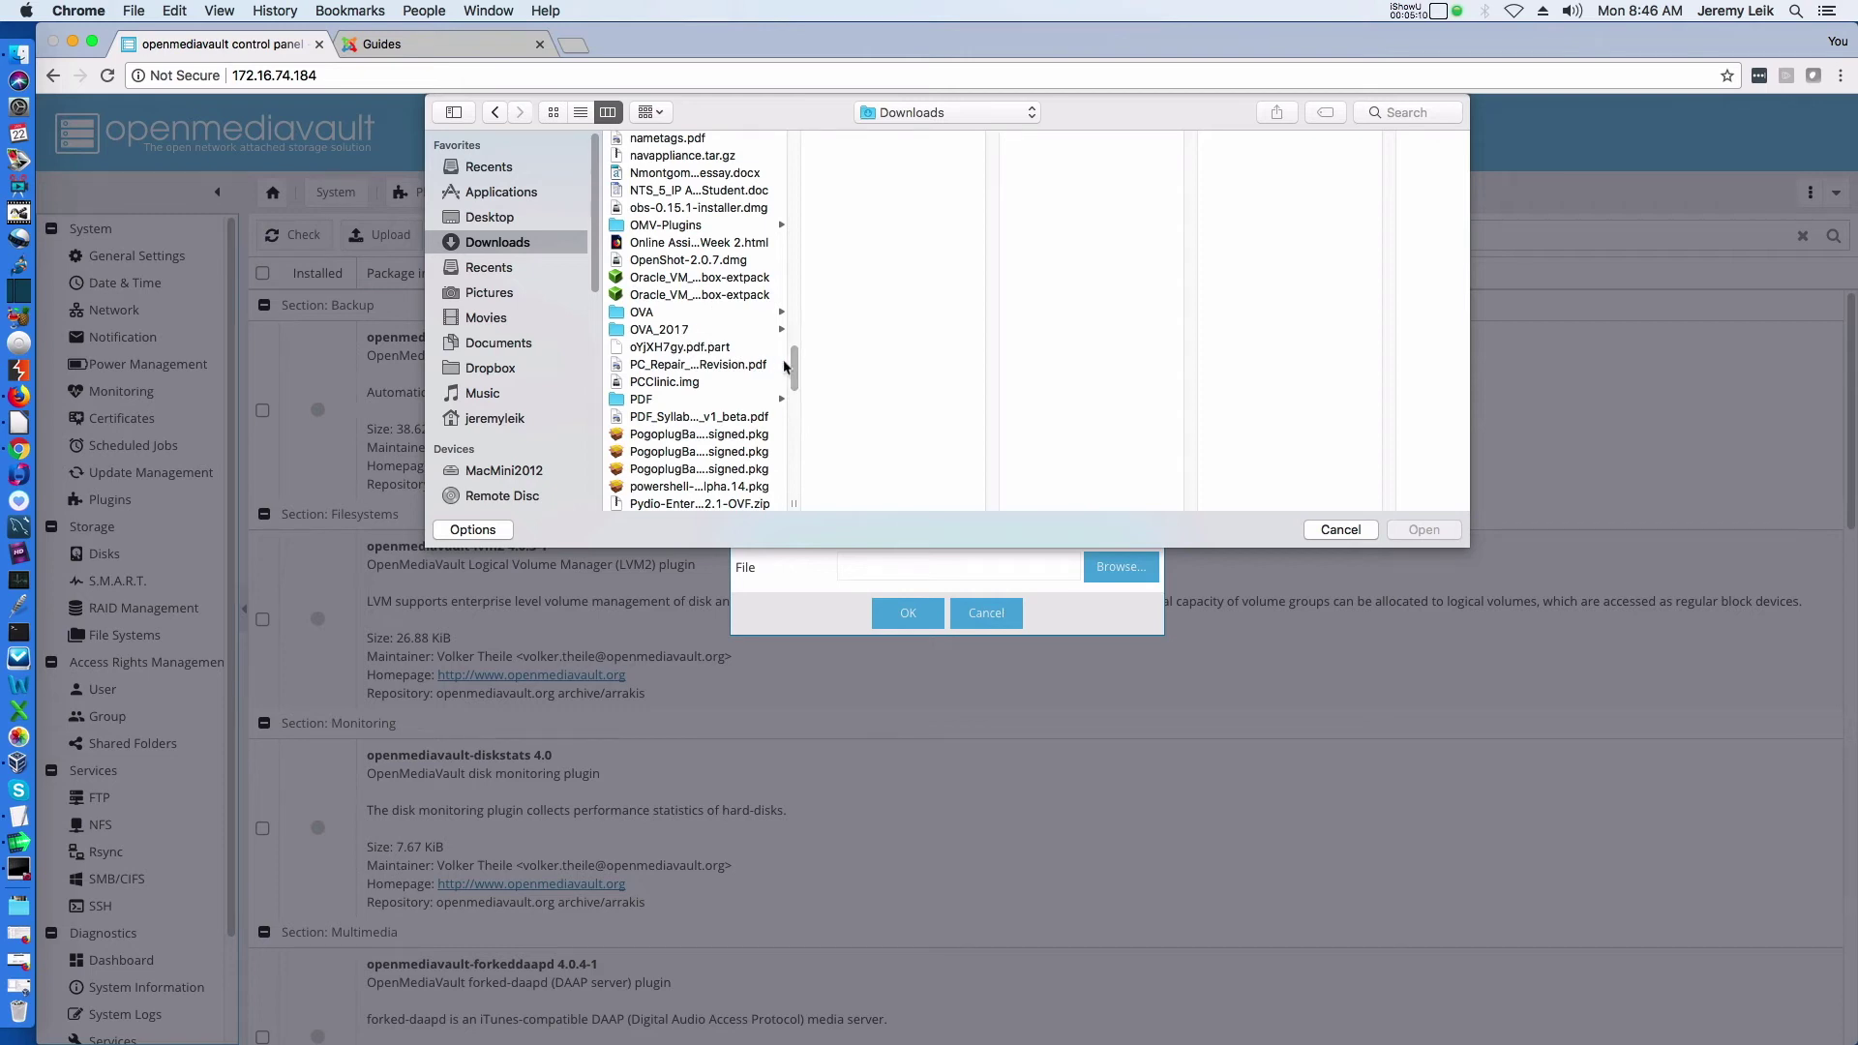
{"action": "left_click", "coordinate": [684, 225]}
{"action": "left_click", "coordinate": [851, 138]}
{"action": "left_click", "coordinate": [1435, 533]}
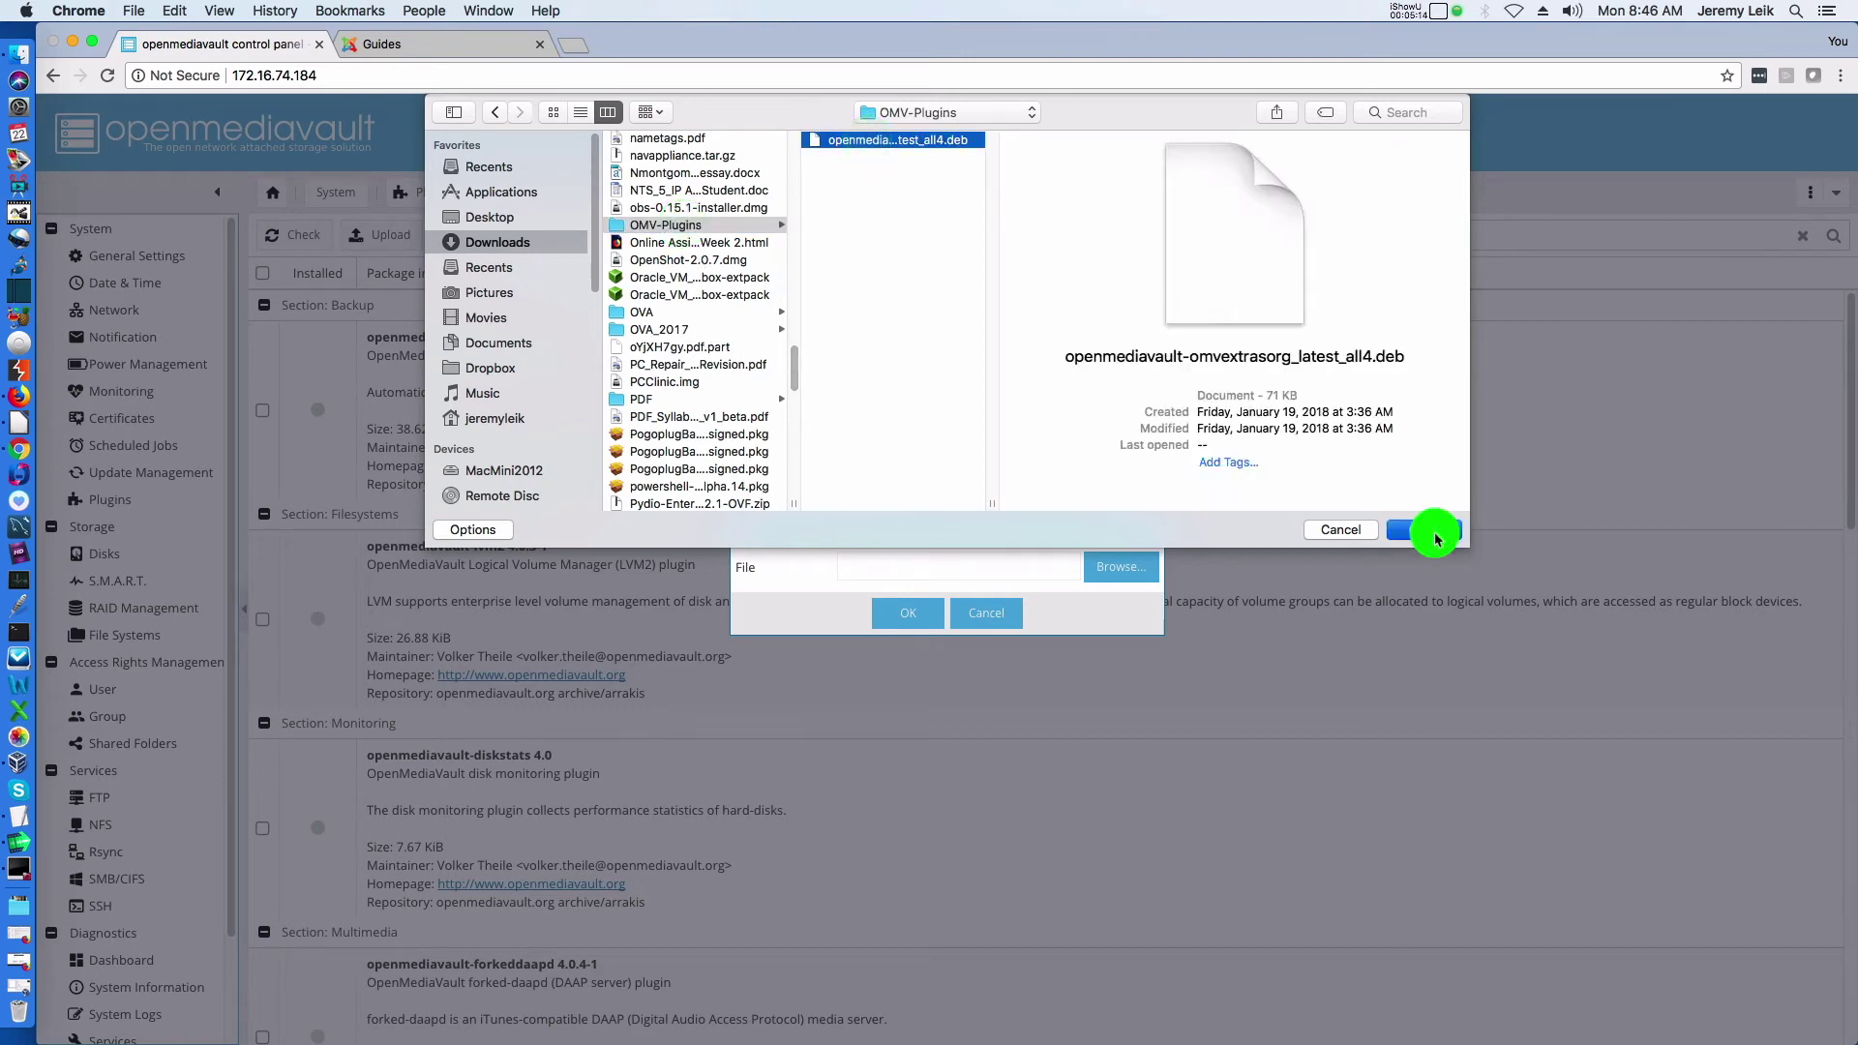
{"action": "left_click", "coordinate": [909, 614]}
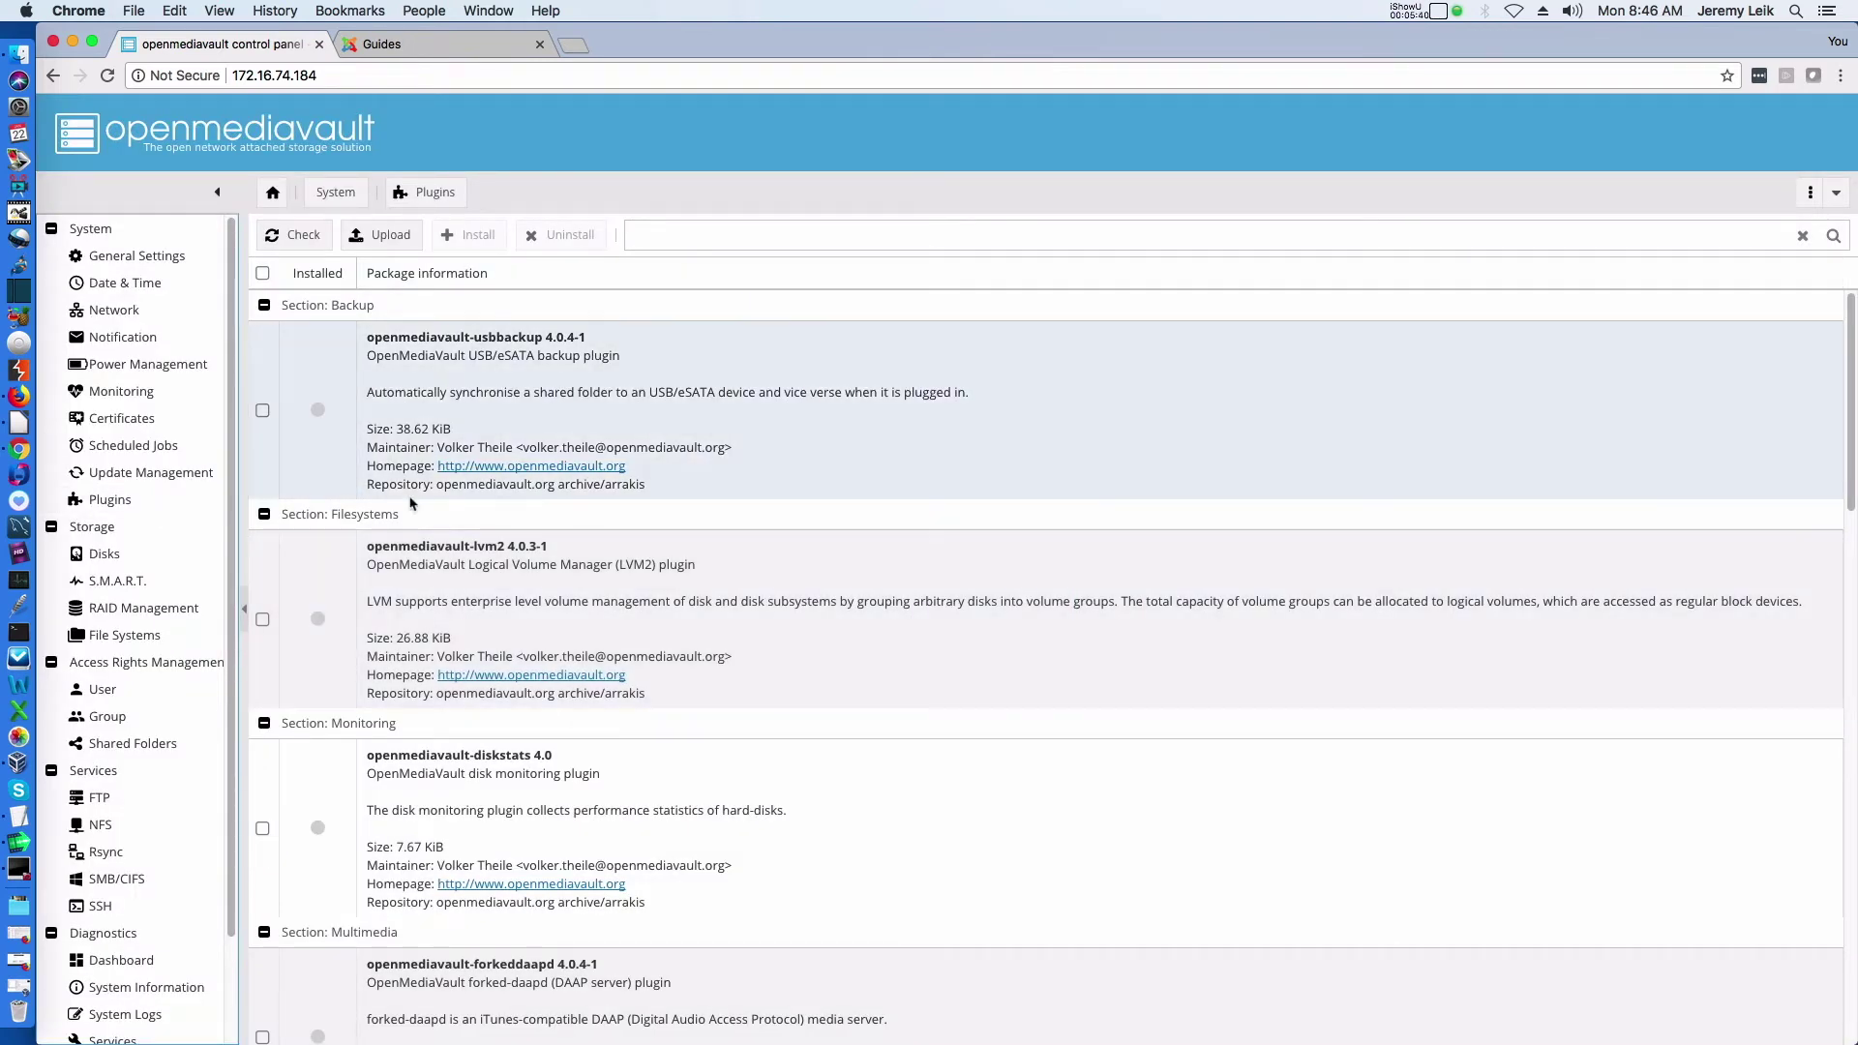
Install the openmediavault-omvextrasorg 4.1.2 plugin and accept the page reload
{"action": "scroll", "coordinate": [739, 598], "scroll_direction": "down", "scroll_amount": 10}
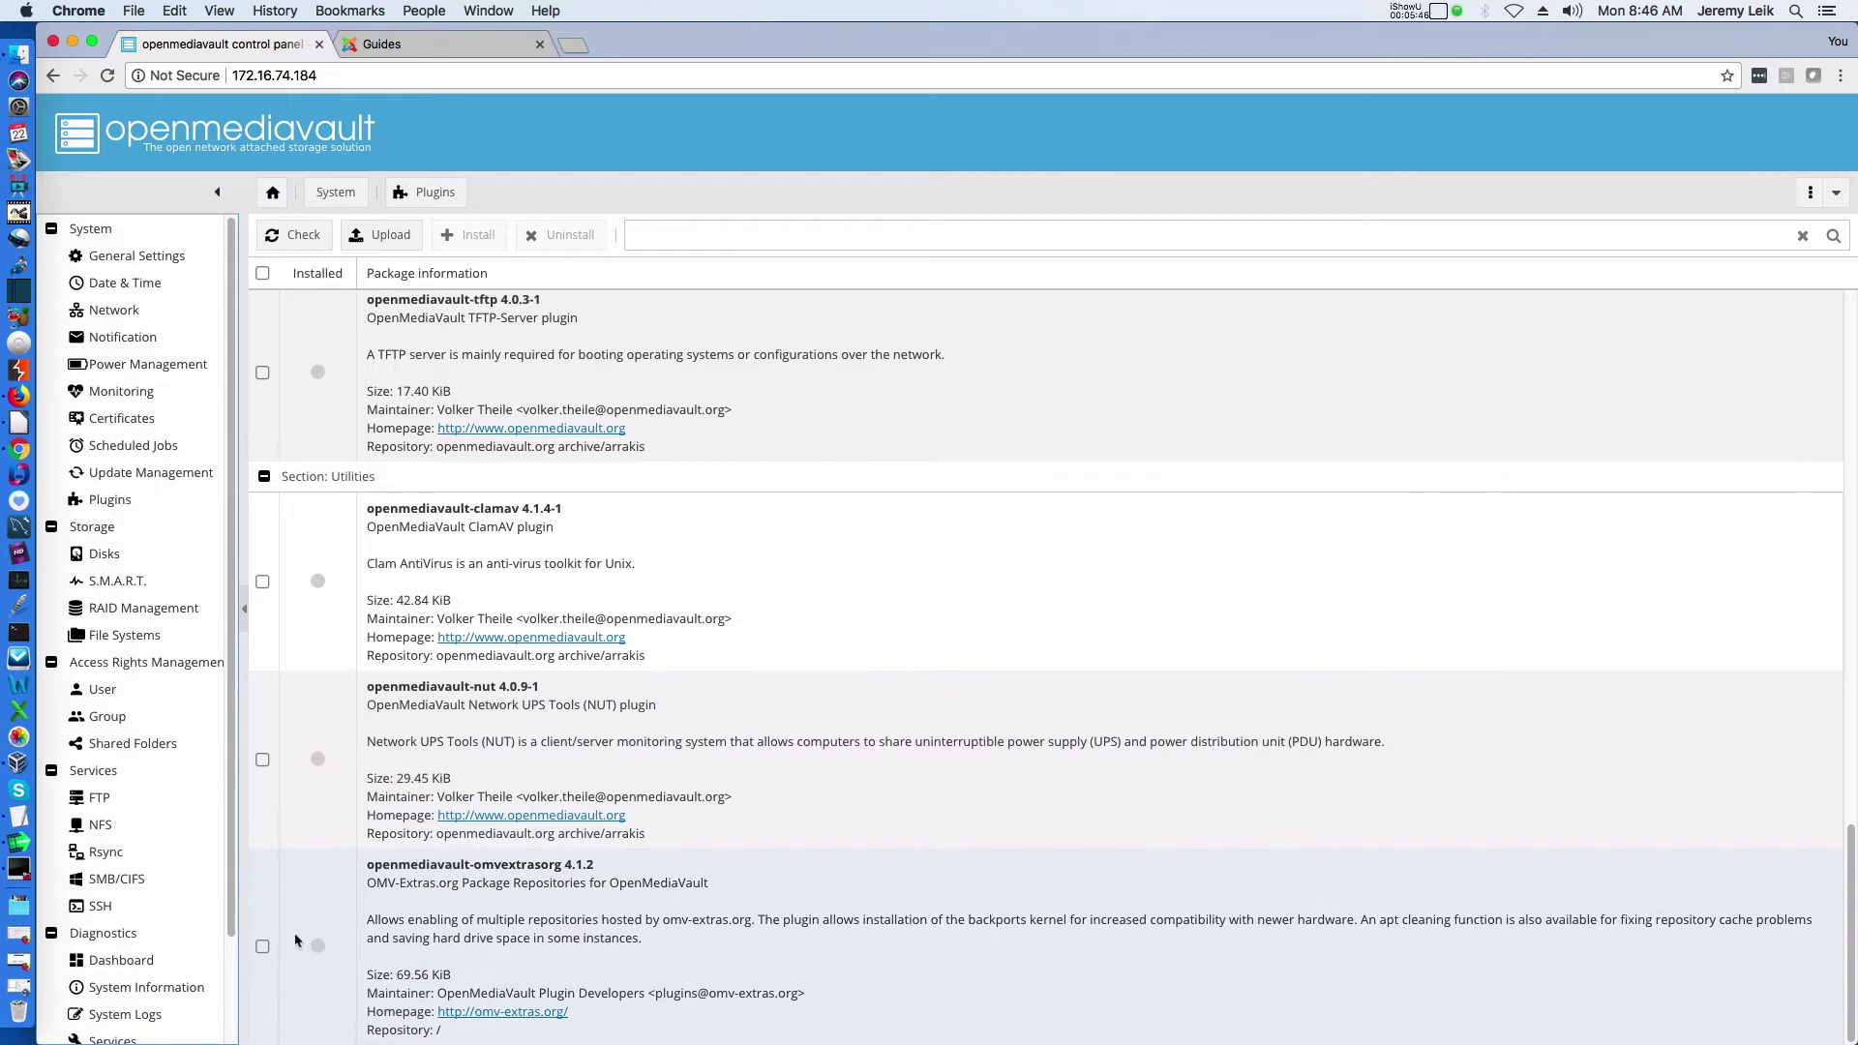
{"action": "left_click", "coordinate": [262, 946]}
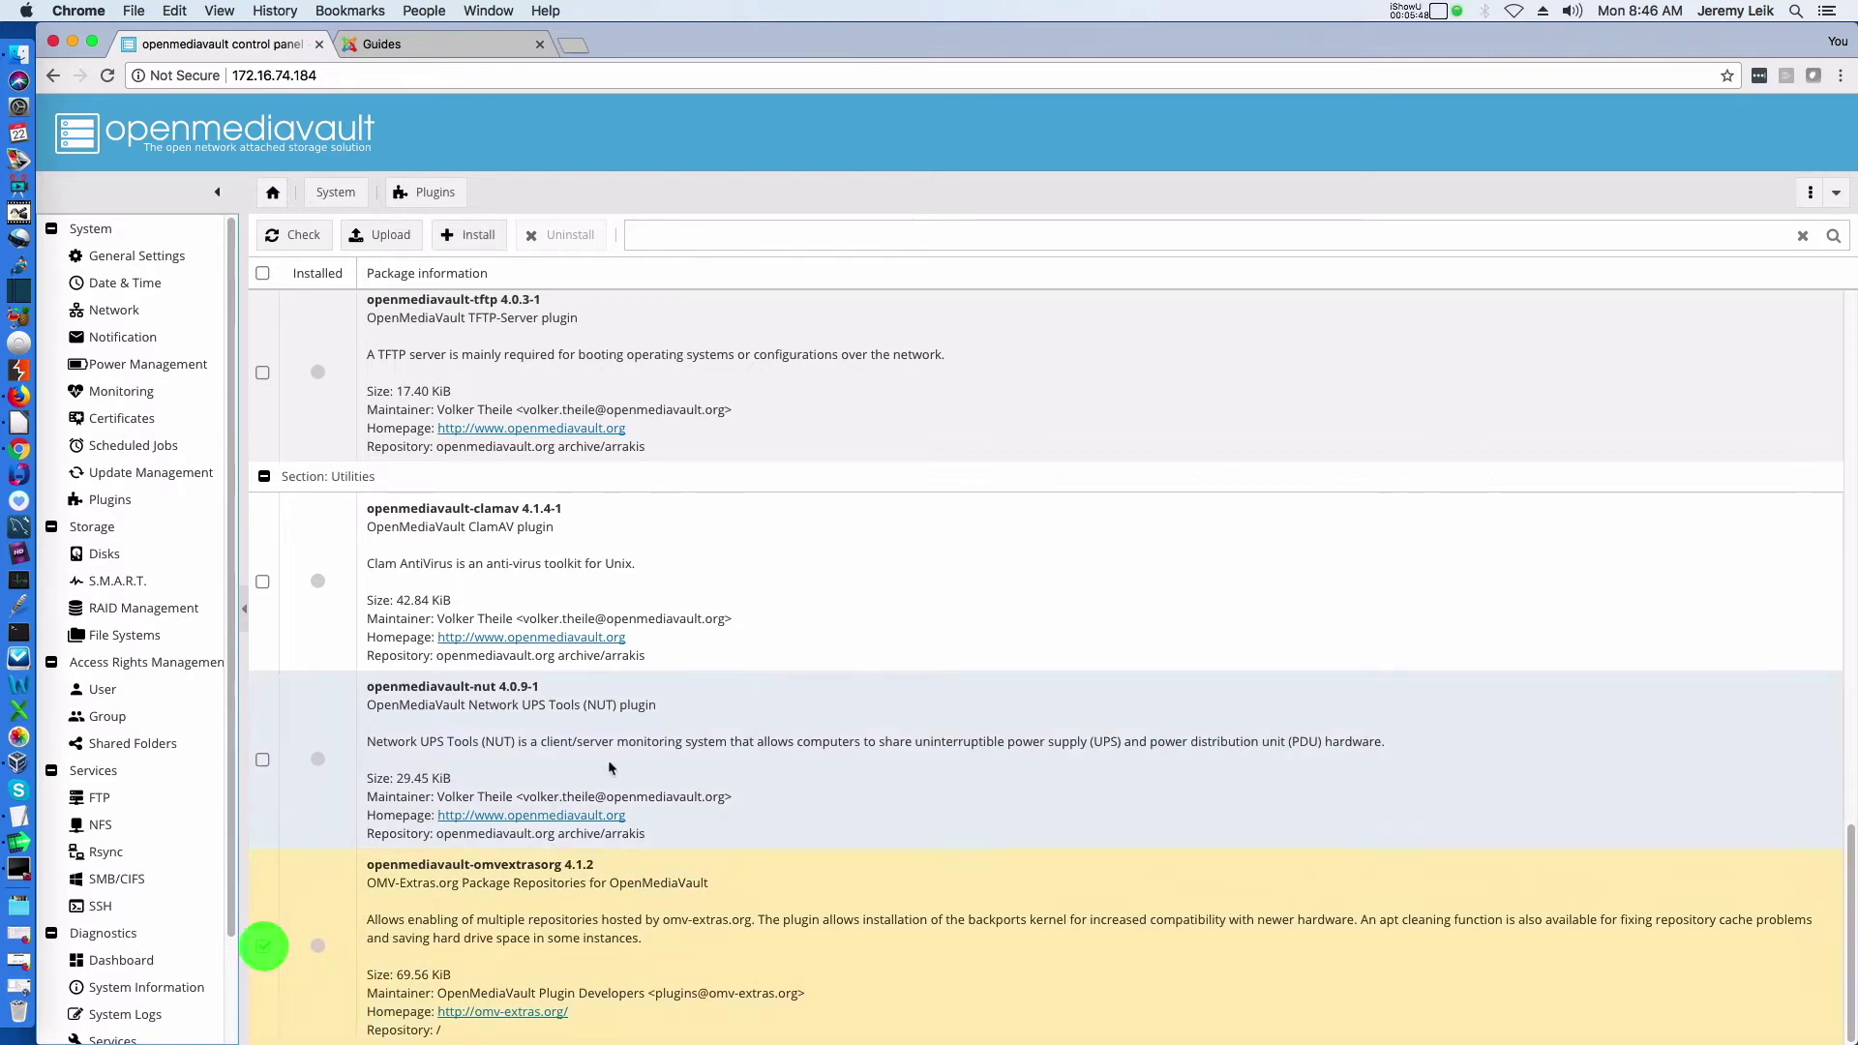
{"action": "left_click", "coordinate": [470, 241]}
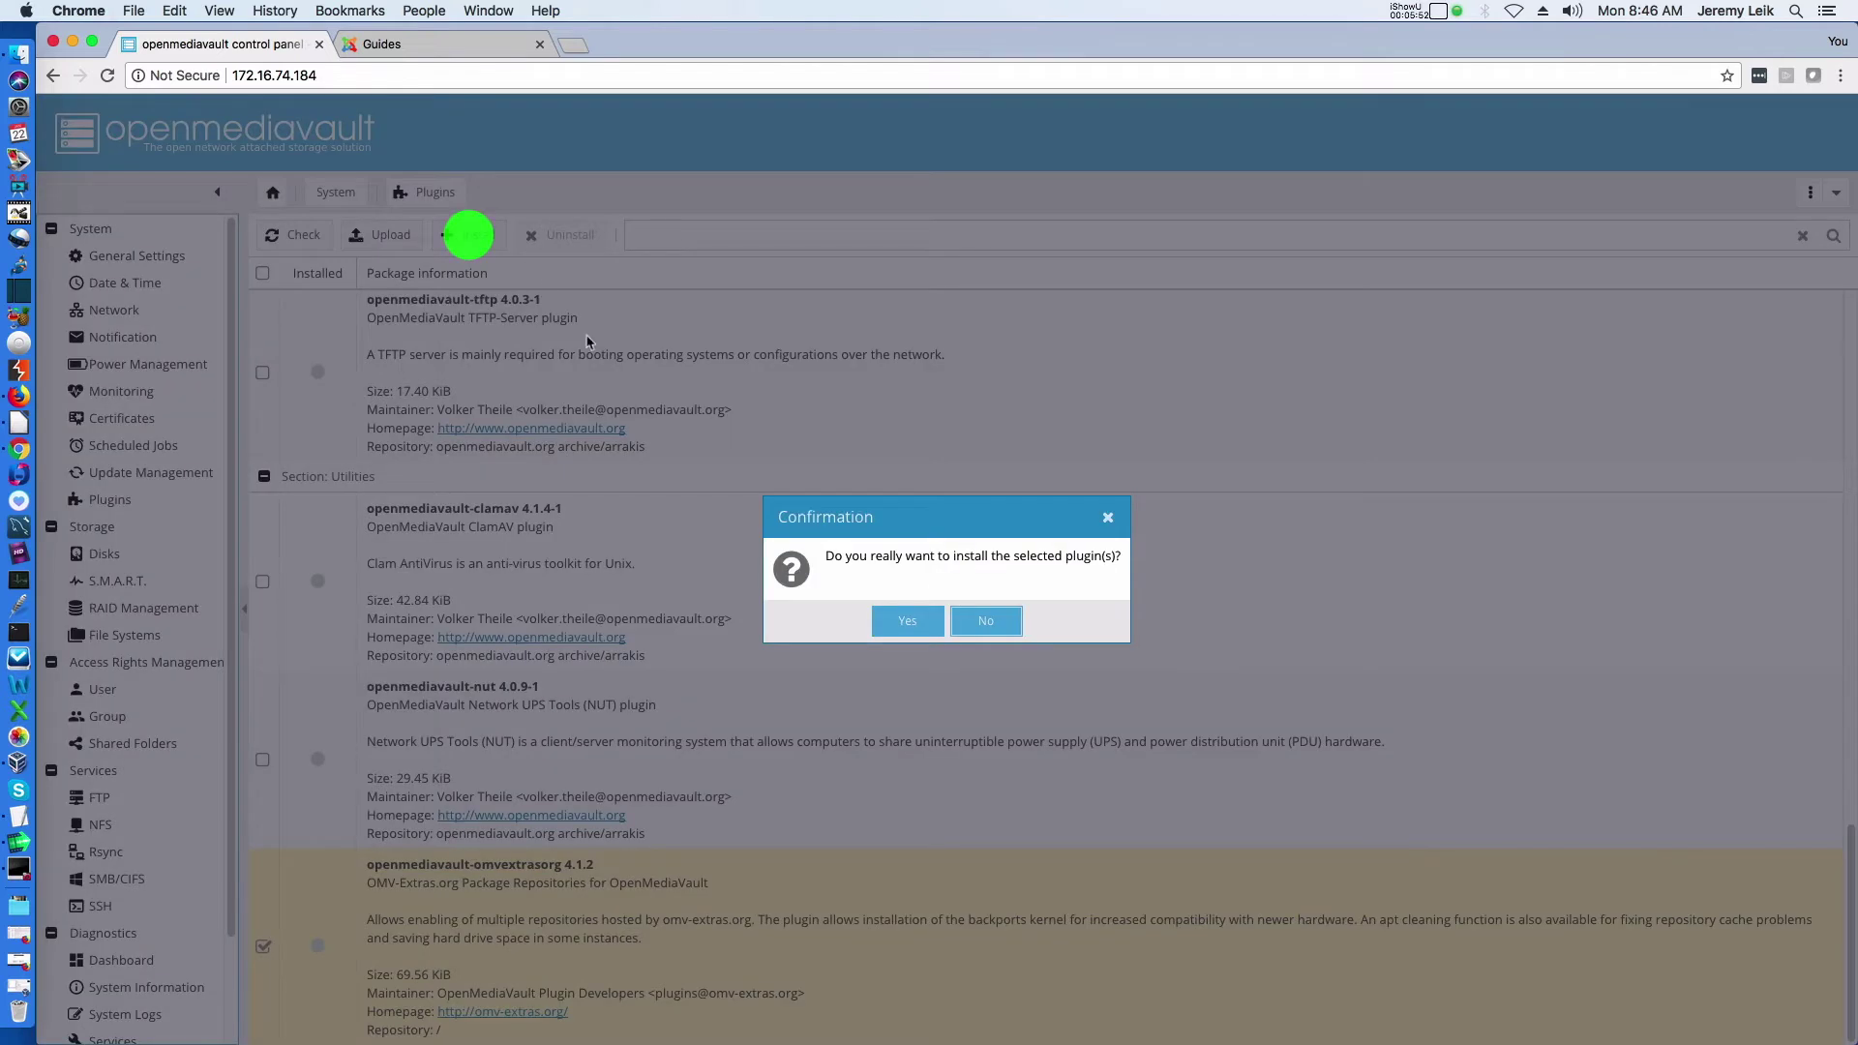
{"action": "left_click", "coordinate": [906, 624]}
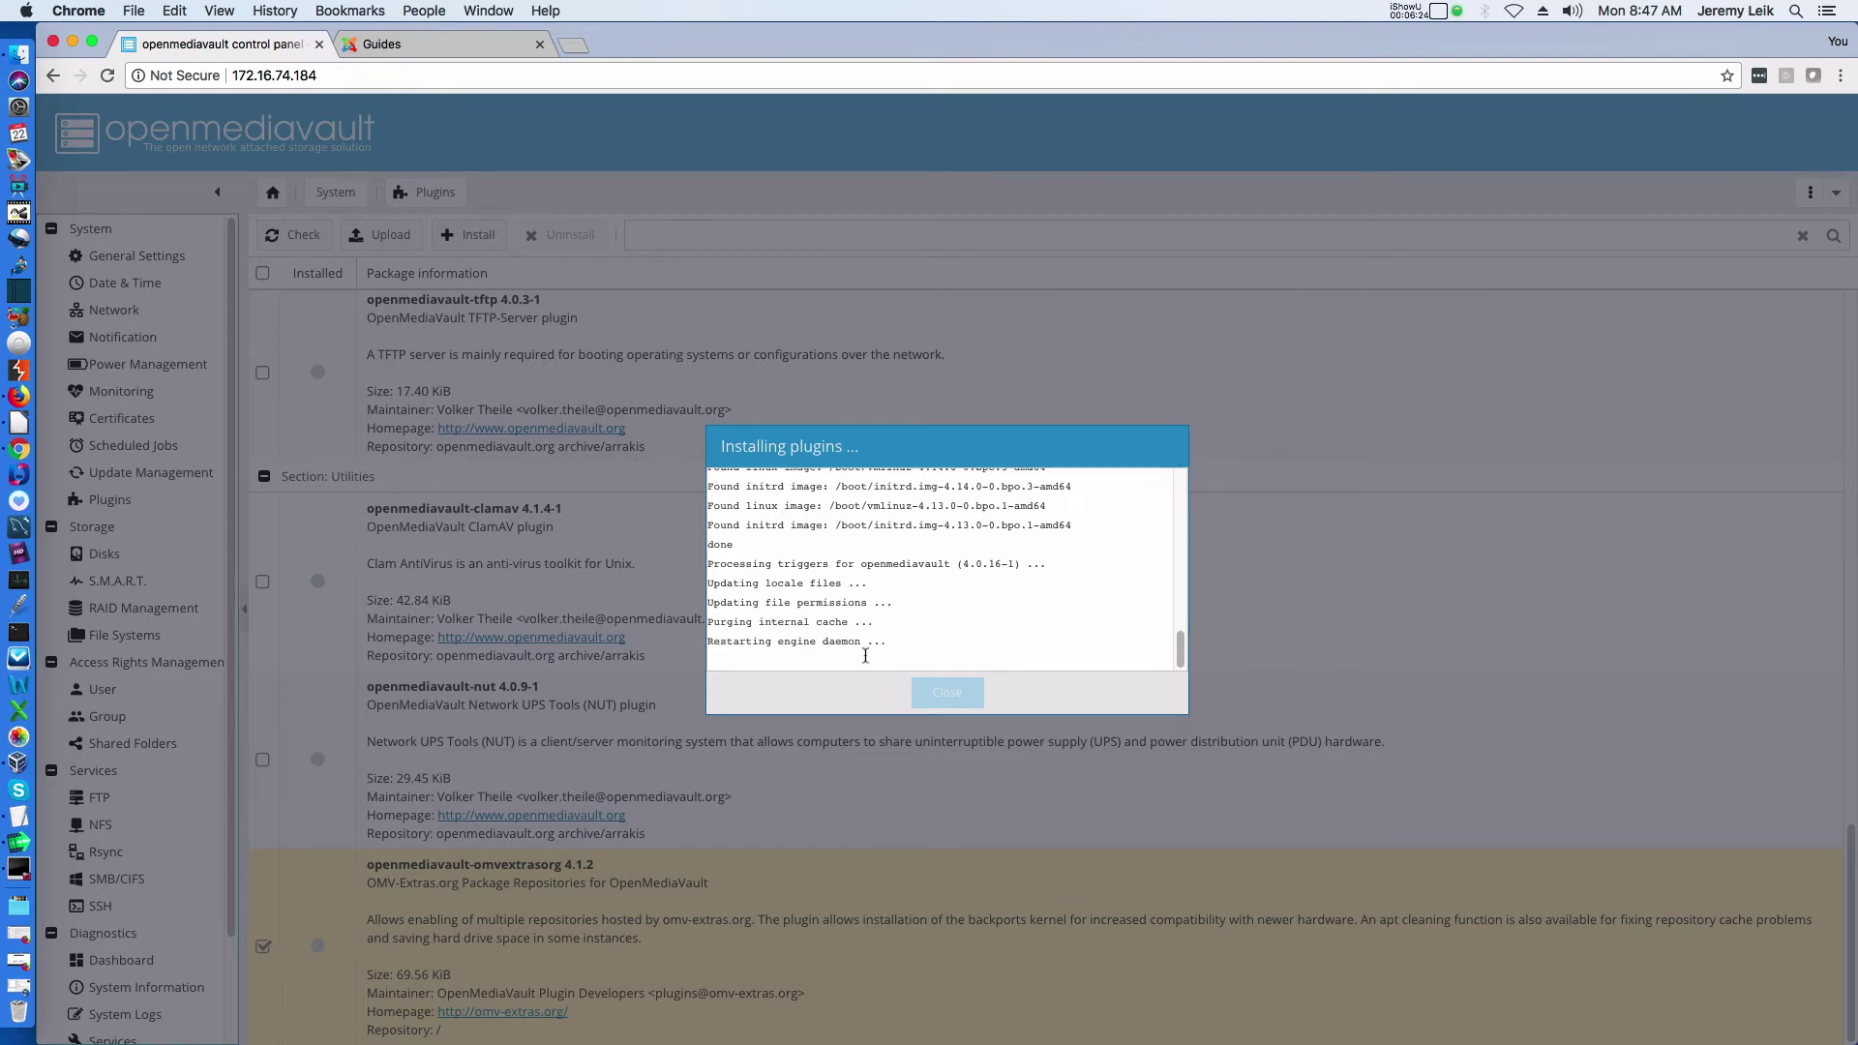
{"action": "left_click", "coordinate": [951, 693]}
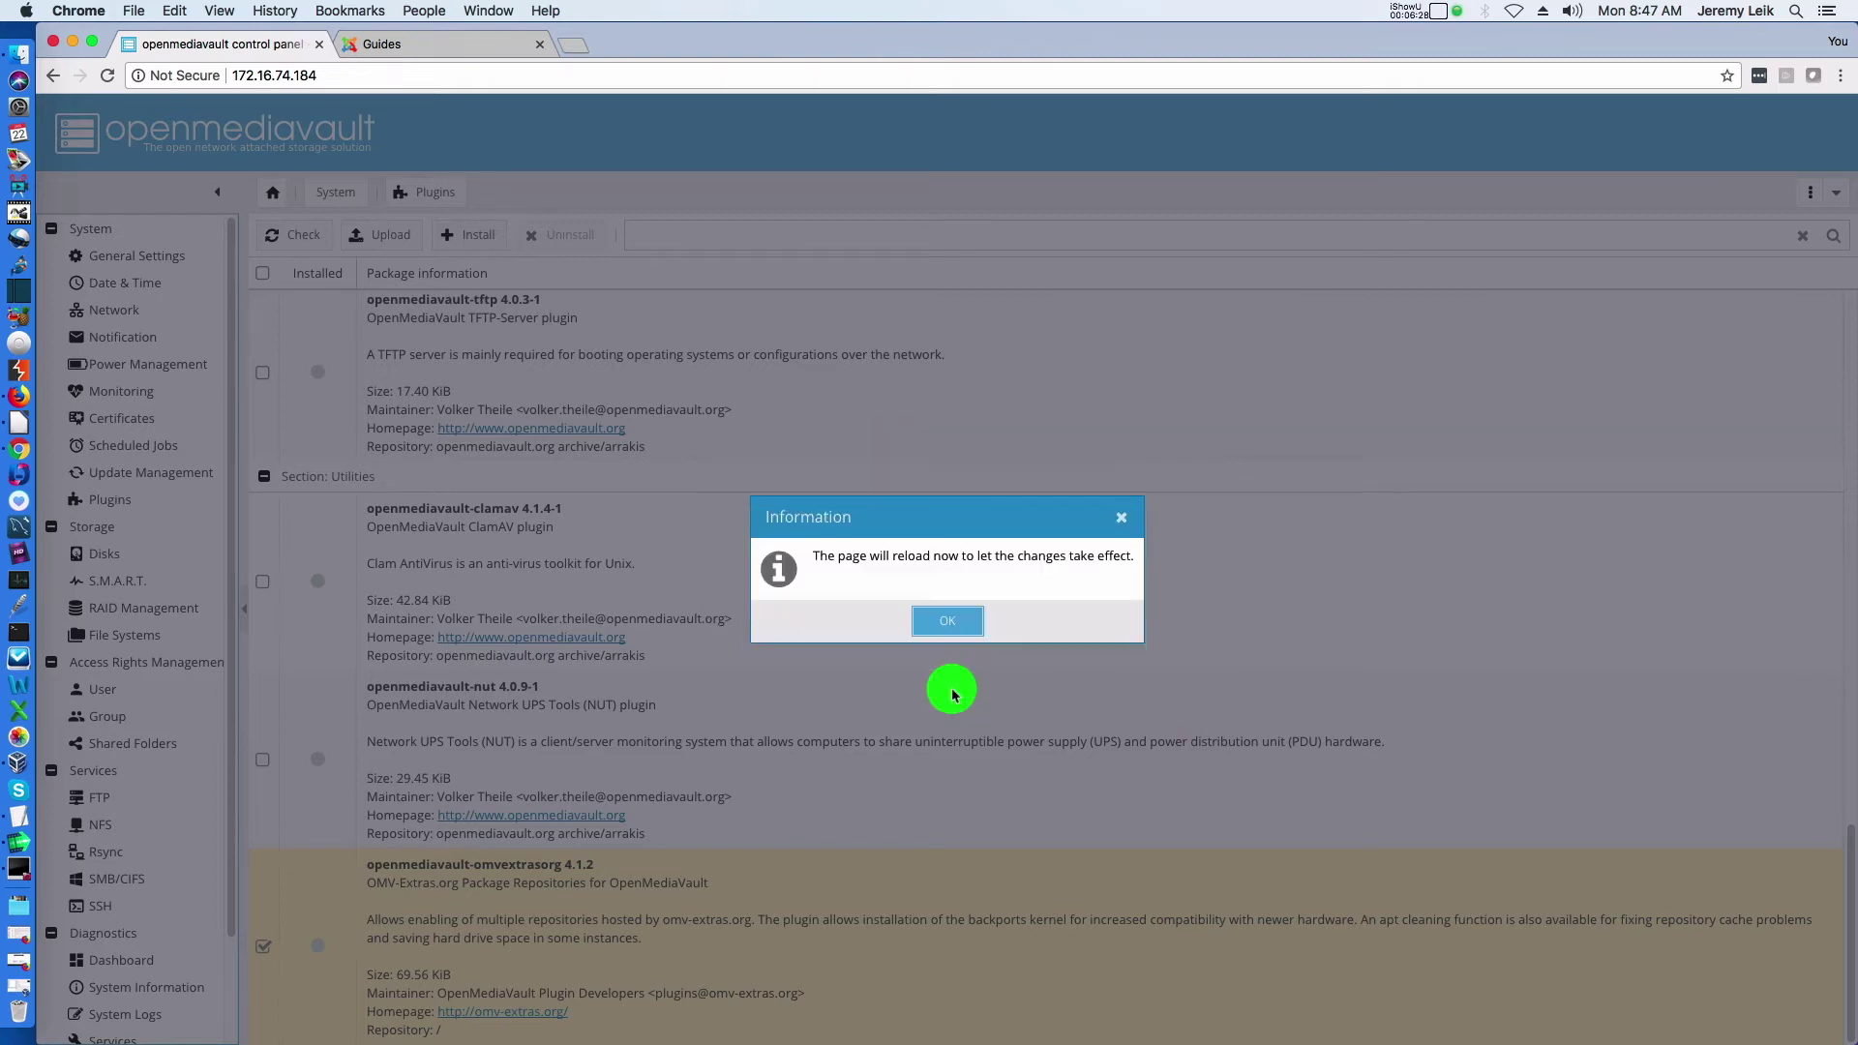
{"action": "left_click", "coordinate": [951, 624]}
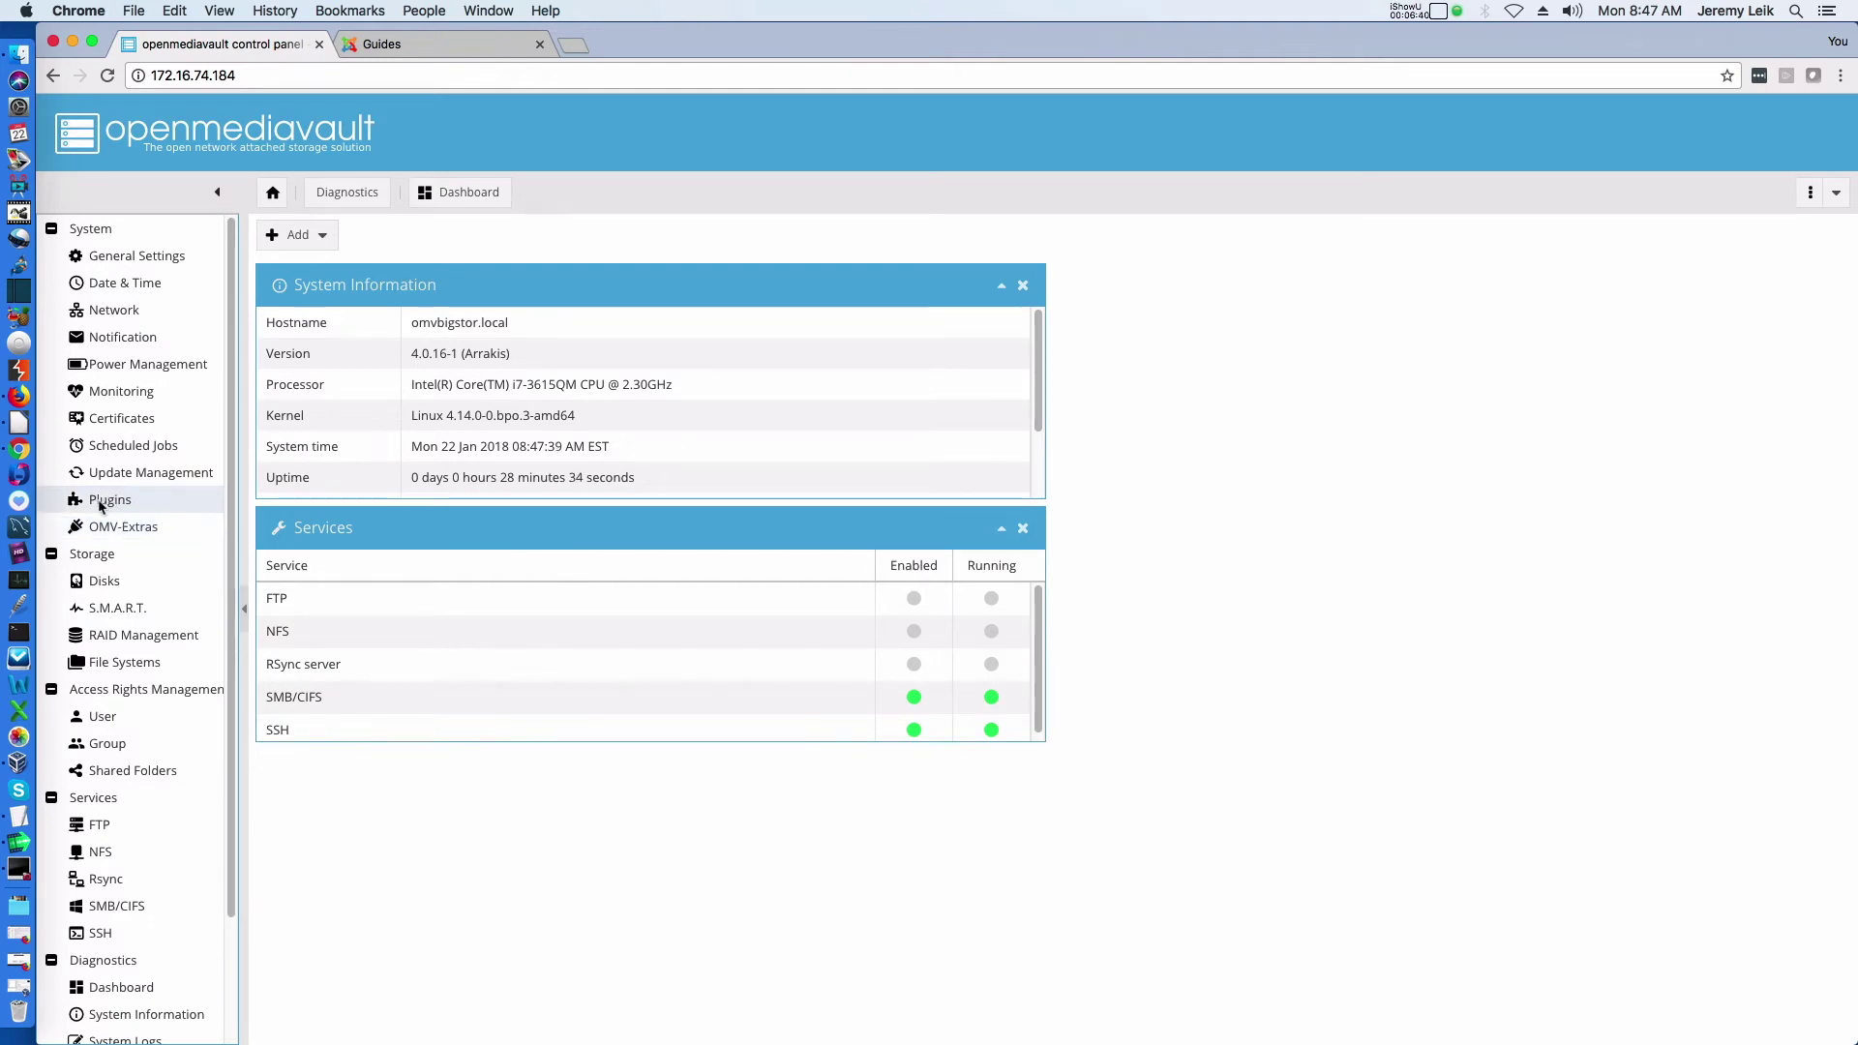
Review the OMV-Extras repositories, widening the Name column, then return to Plugins
{"action": "left_click", "coordinate": [100, 530]}
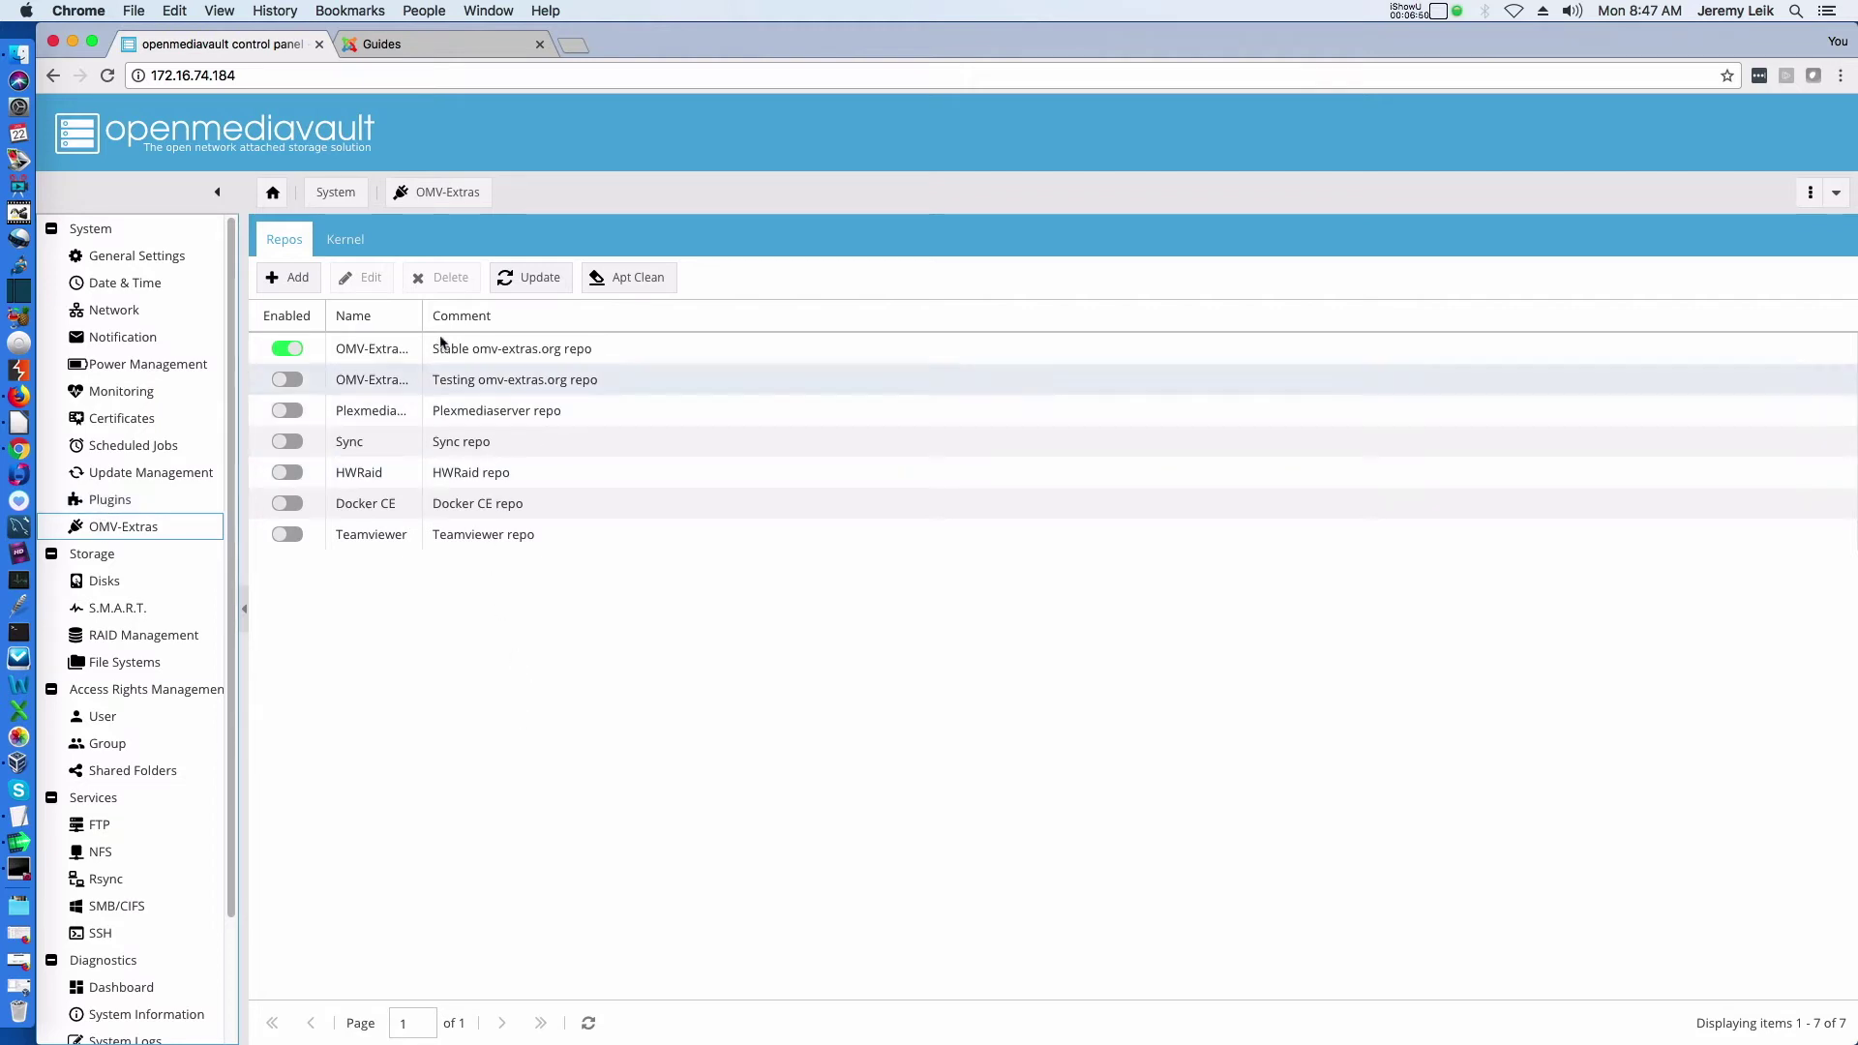
{"action": "left_click_drag", "start_coordinate": [426, 307], "coordinate": [622, 307]}
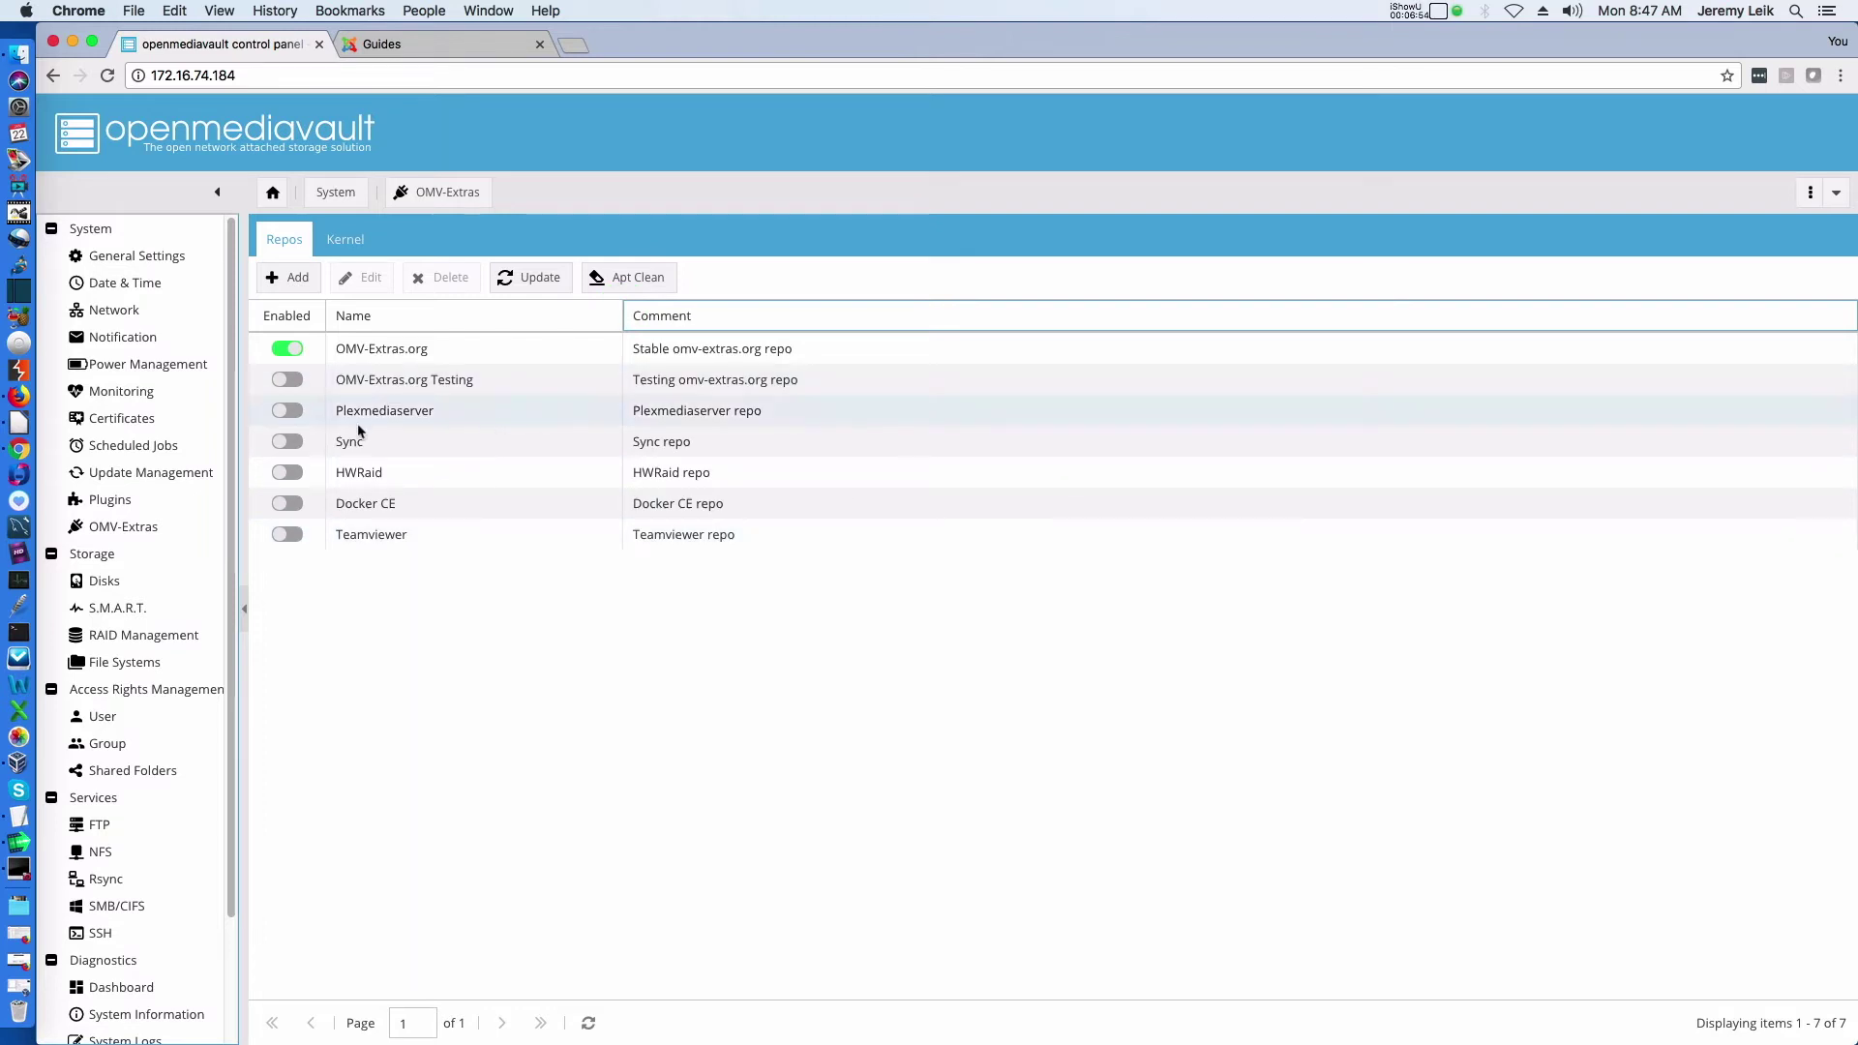
{"action": "left_click", "coordinate": [110, 530]}
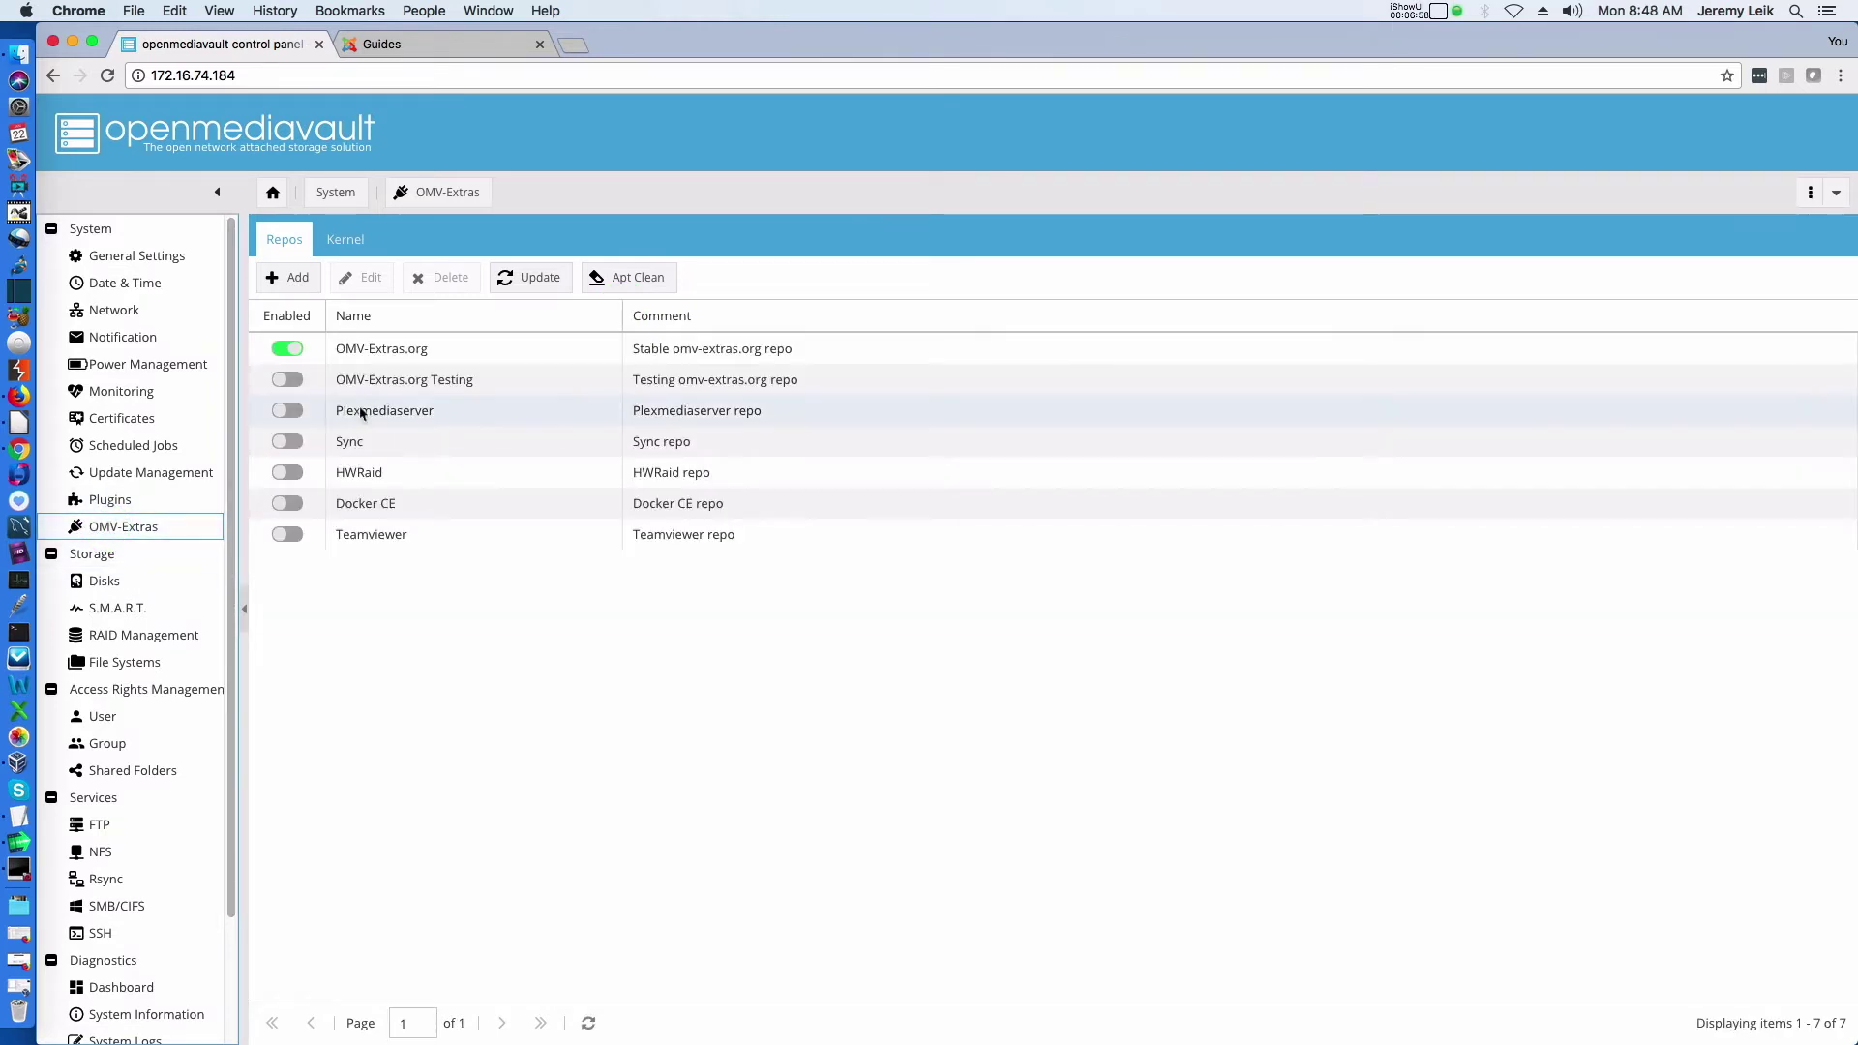
{"action": "left_click", "coordinate": [104, 499]}
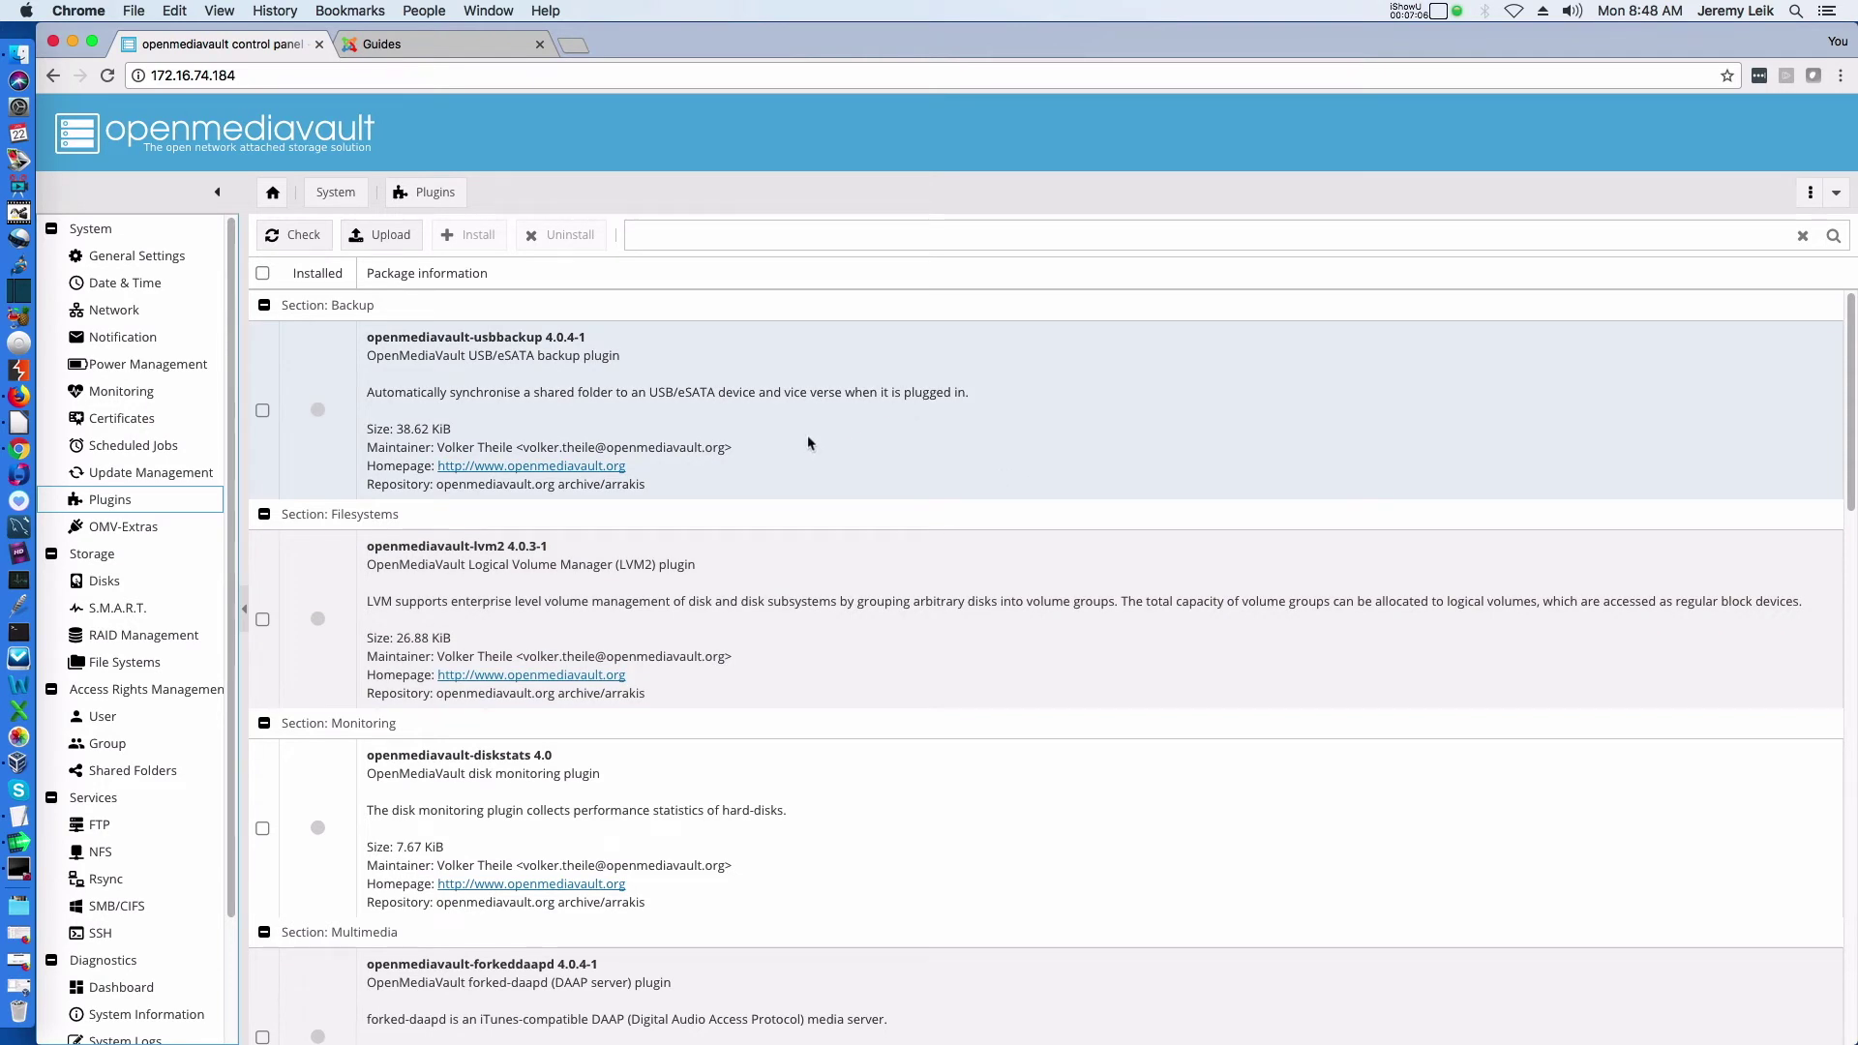
Browse the new OMV-Extras plugins and tick openmediavault-urbackup-server 3.1 for installation
{"action": "scroll", "coordinate": [808, 438], "scroll_direction": "down", "scroll_amount": 1}
{"action": "scroll", "coordinate": [808, 443], "scroll_direction": "down", "scroll_amount": 5}
{"action": "scroll", "coordinate": [811, 445], "scroll_direction": "down", "scroll_amount": 5}
{"action": "scroll", "coordinate": [811, 446], "scroll_direction": "down", "scroll_amount": 13}
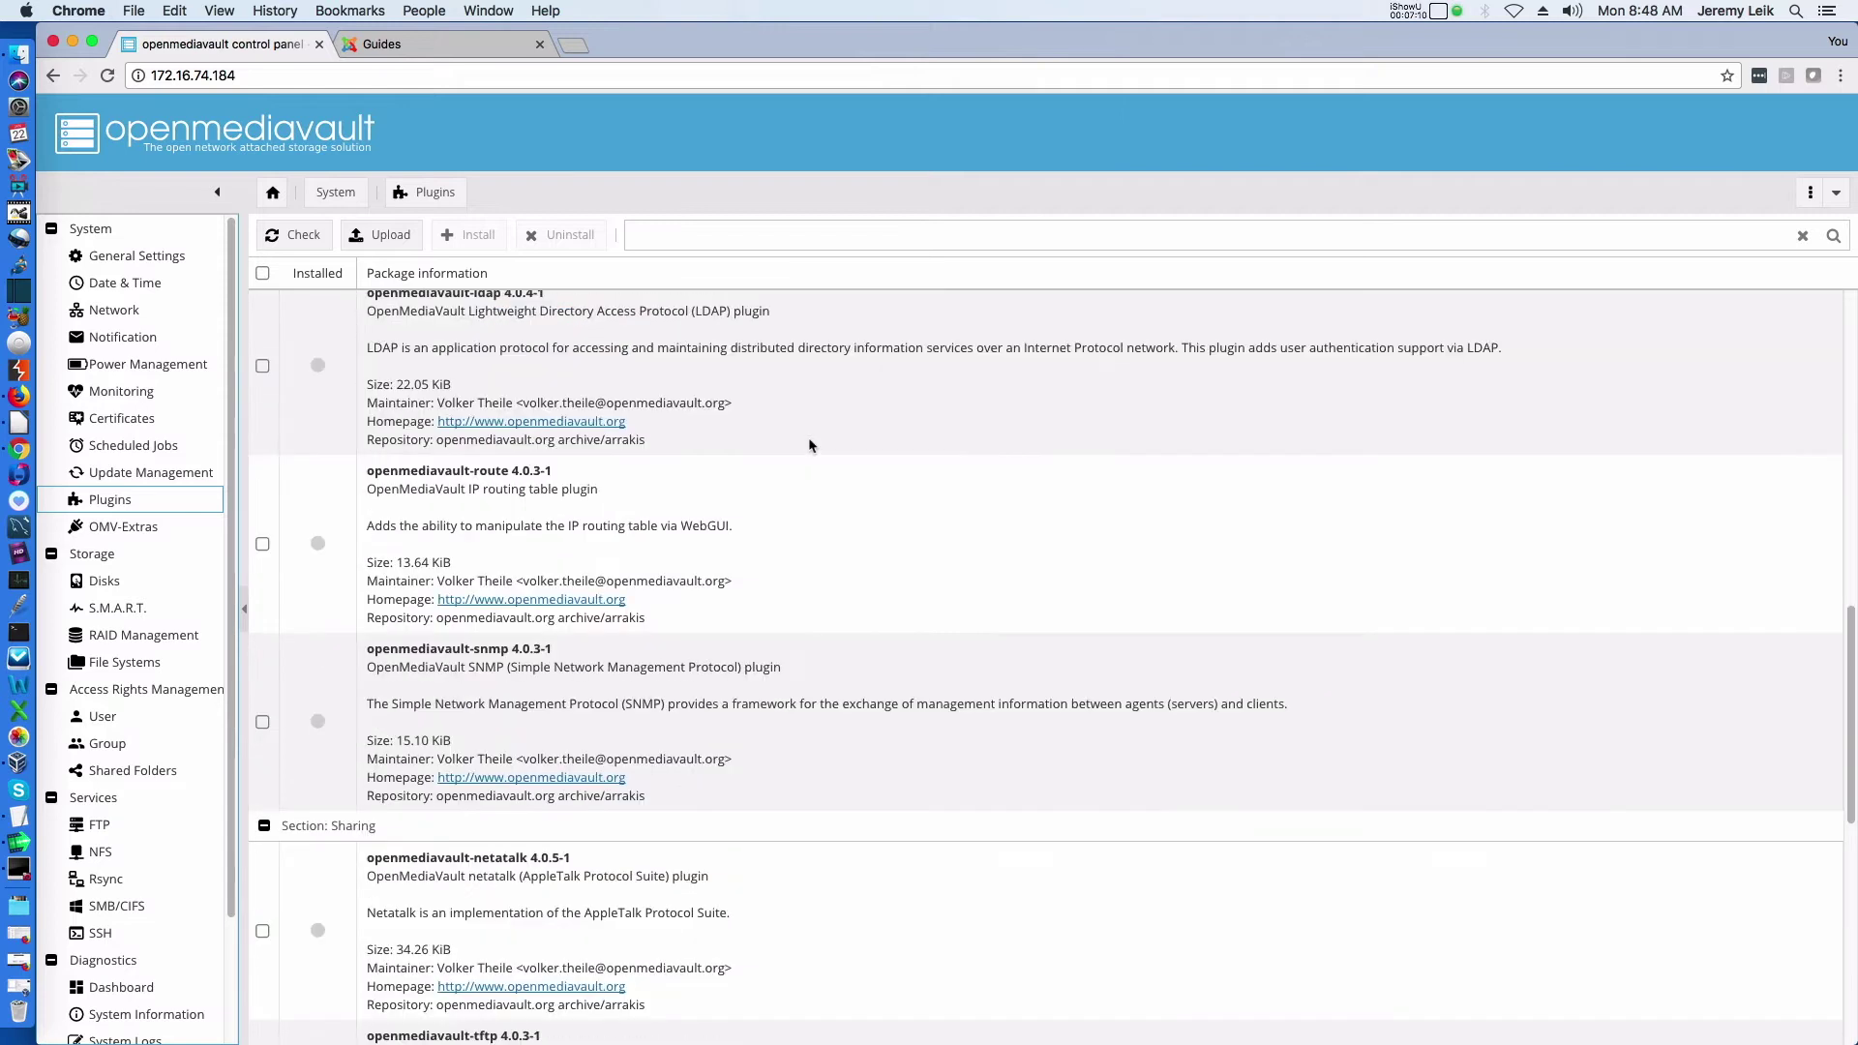
{"action": "scroll", "coordinate": [811, 447], "scroll_direction": "down", "scroll_amount": 16}
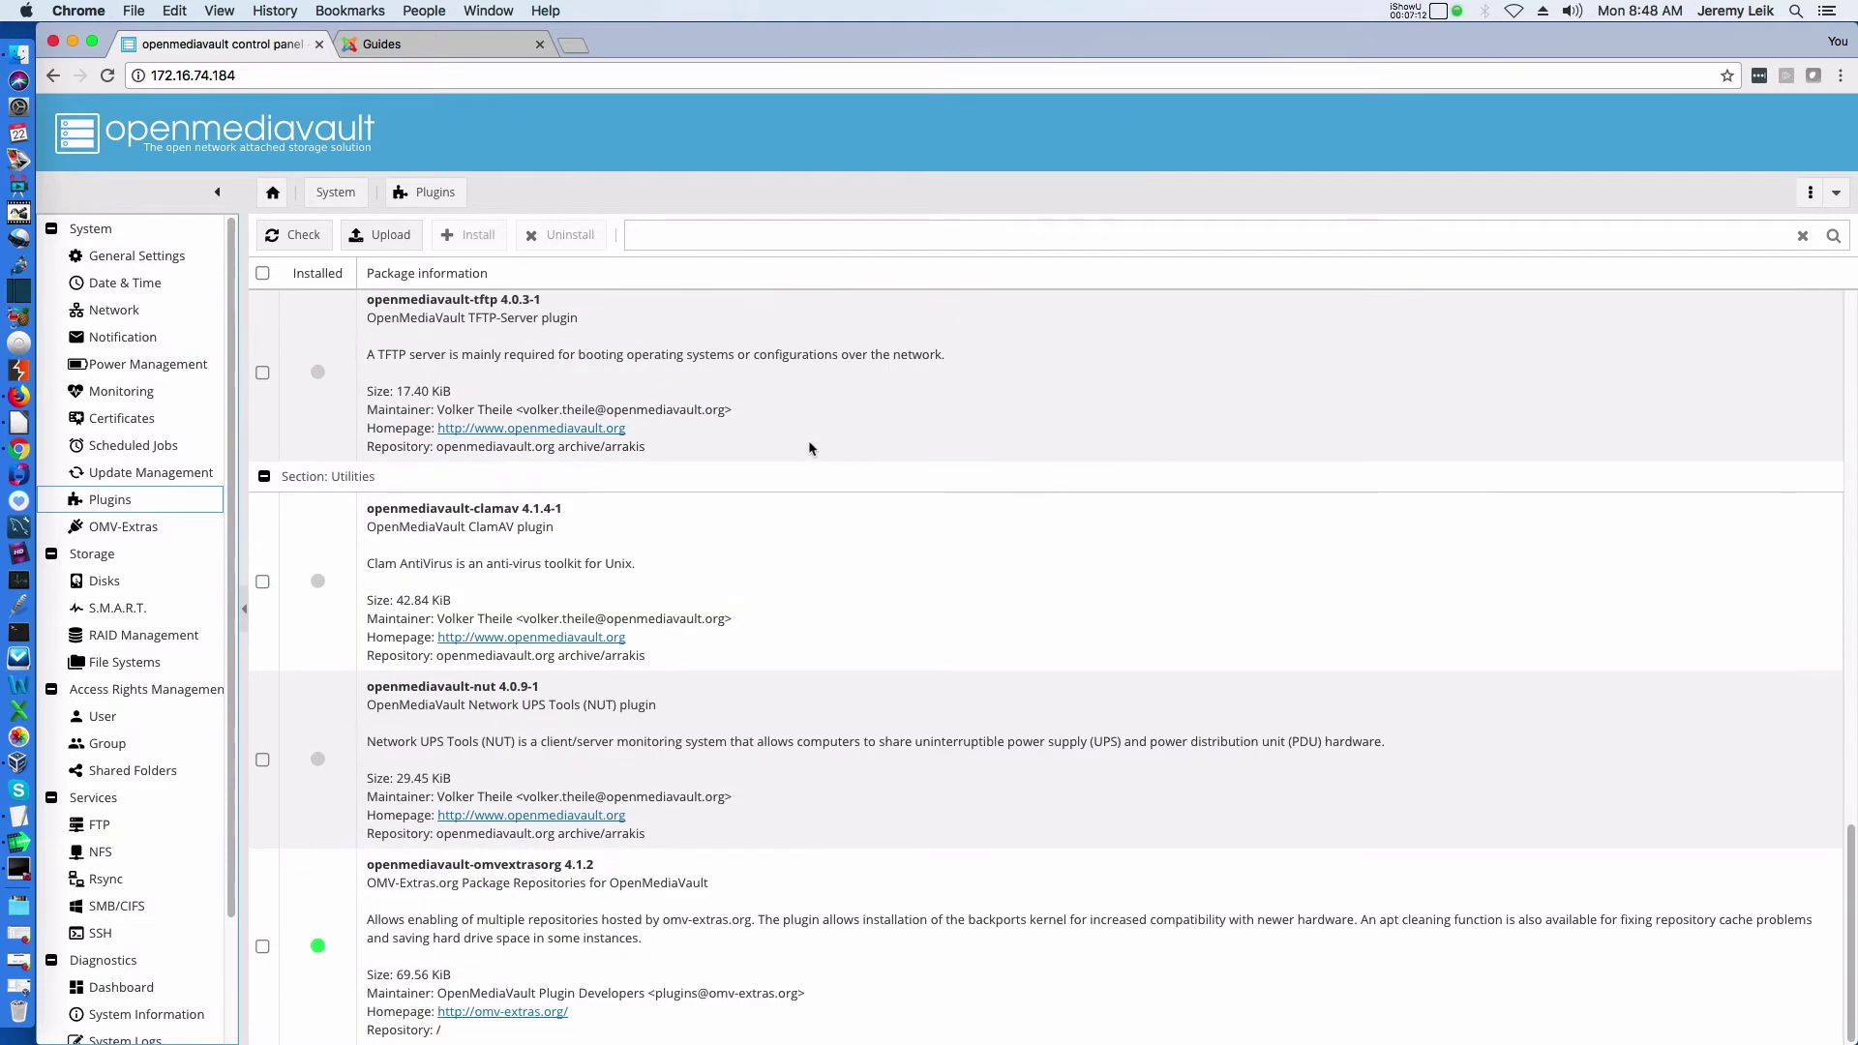
{"action": "scroll", "coordinate": [811, 447], "scroll_direction": "up", "scroll_amount": 20}
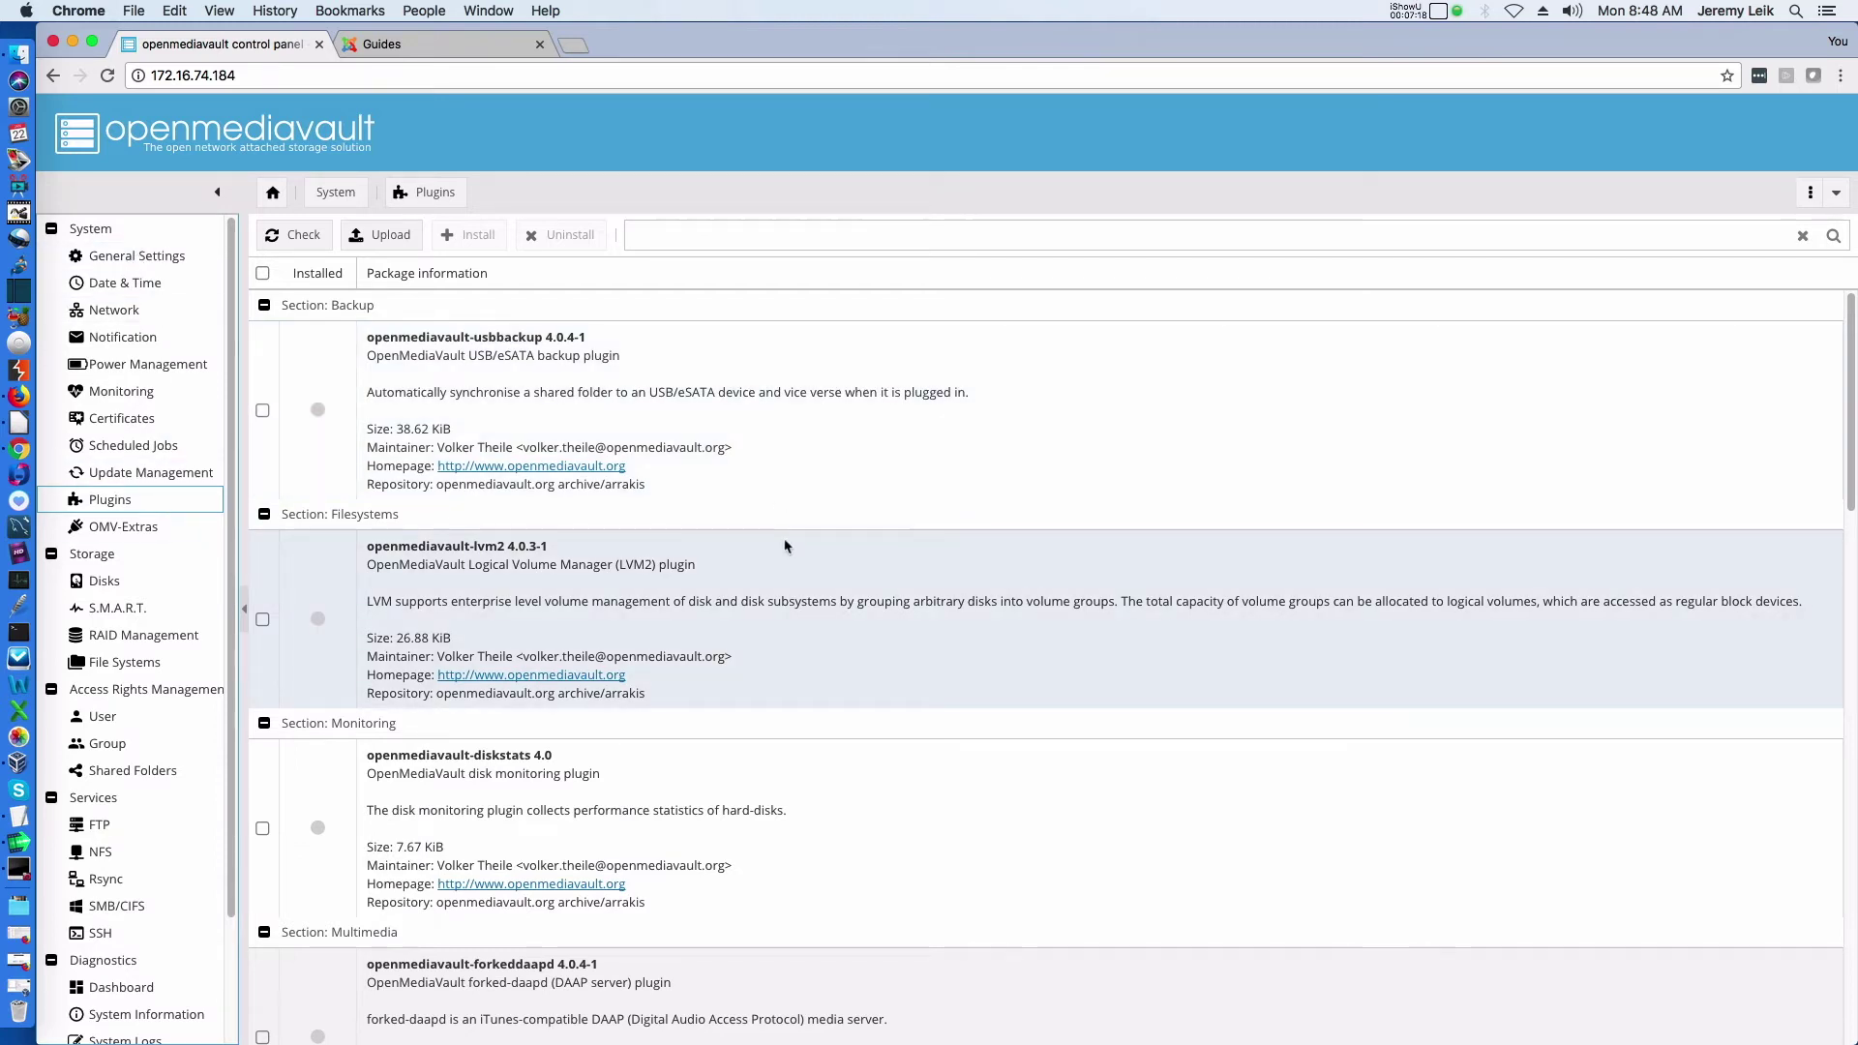
{"action": "scroll", "coordinate": [827, 627], "scroll_direction": "down", "scroll_amount": 15}
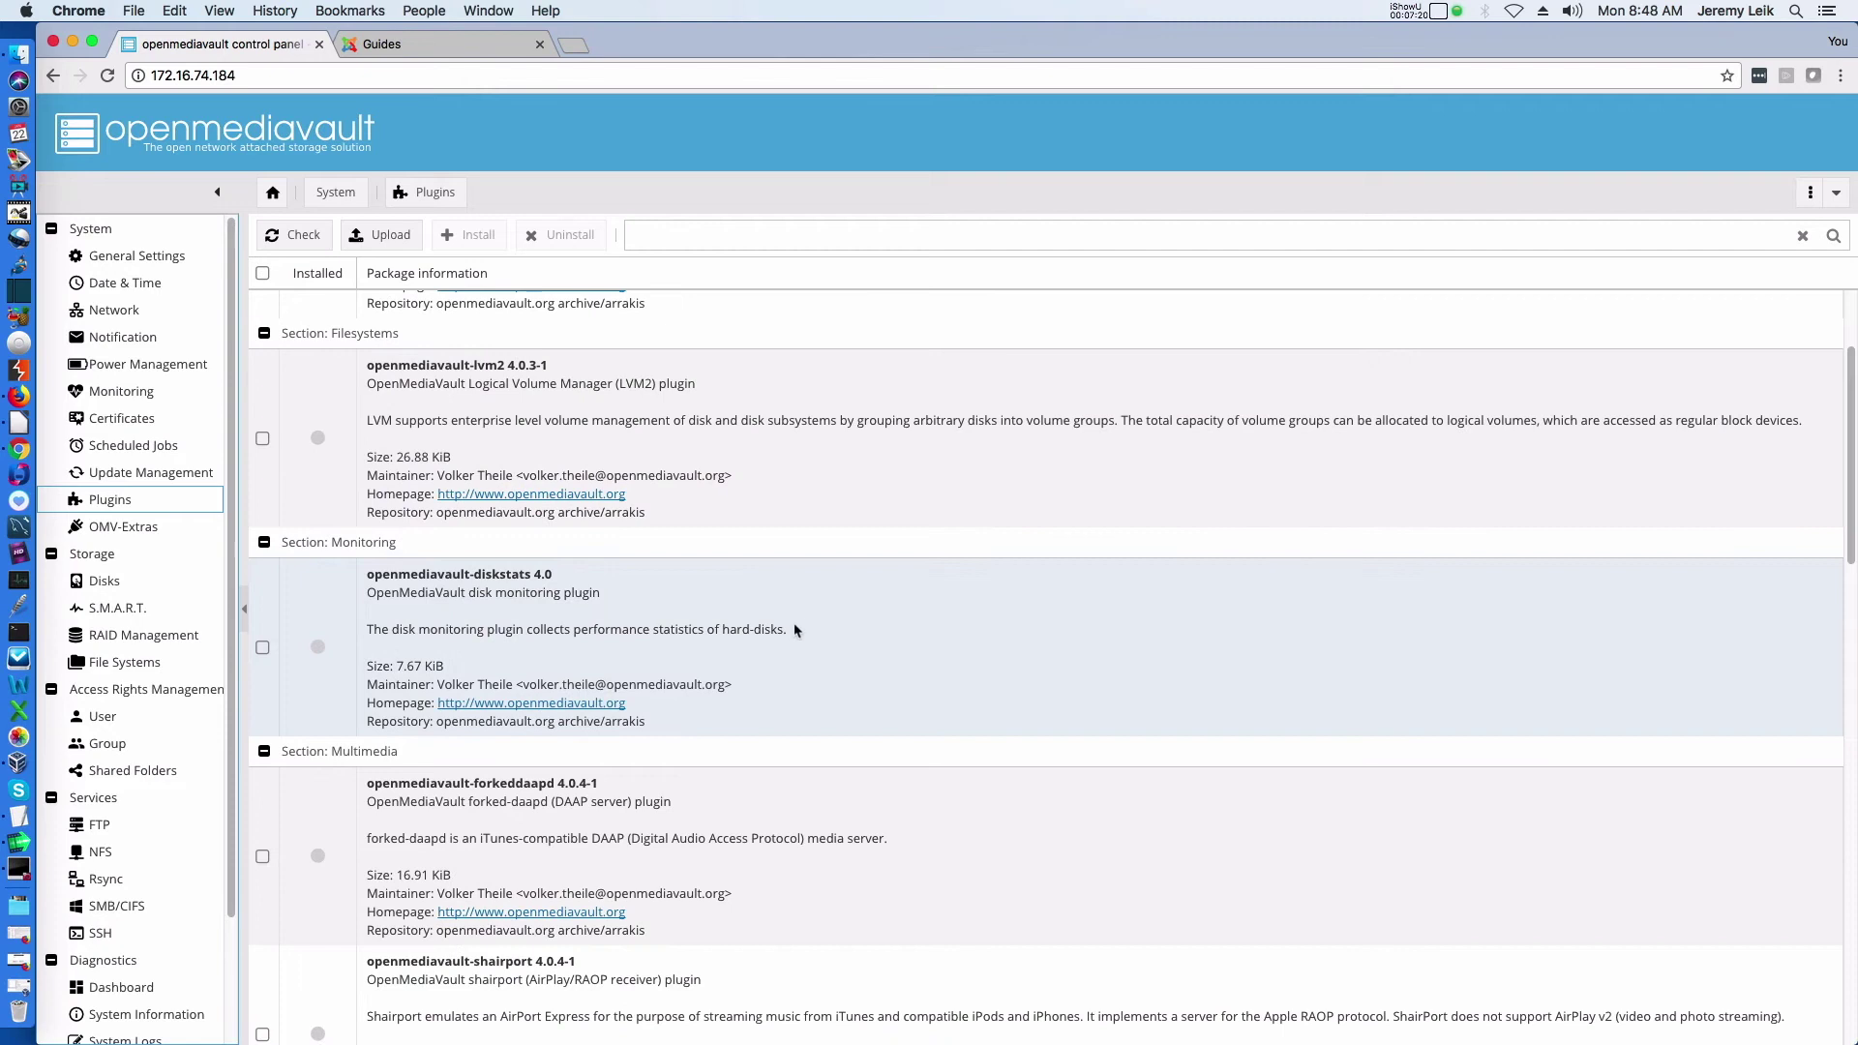
{"action": "scroll", "coordinate": [798, 622], "scroll_direction": "down", "scroll_amount": 7}
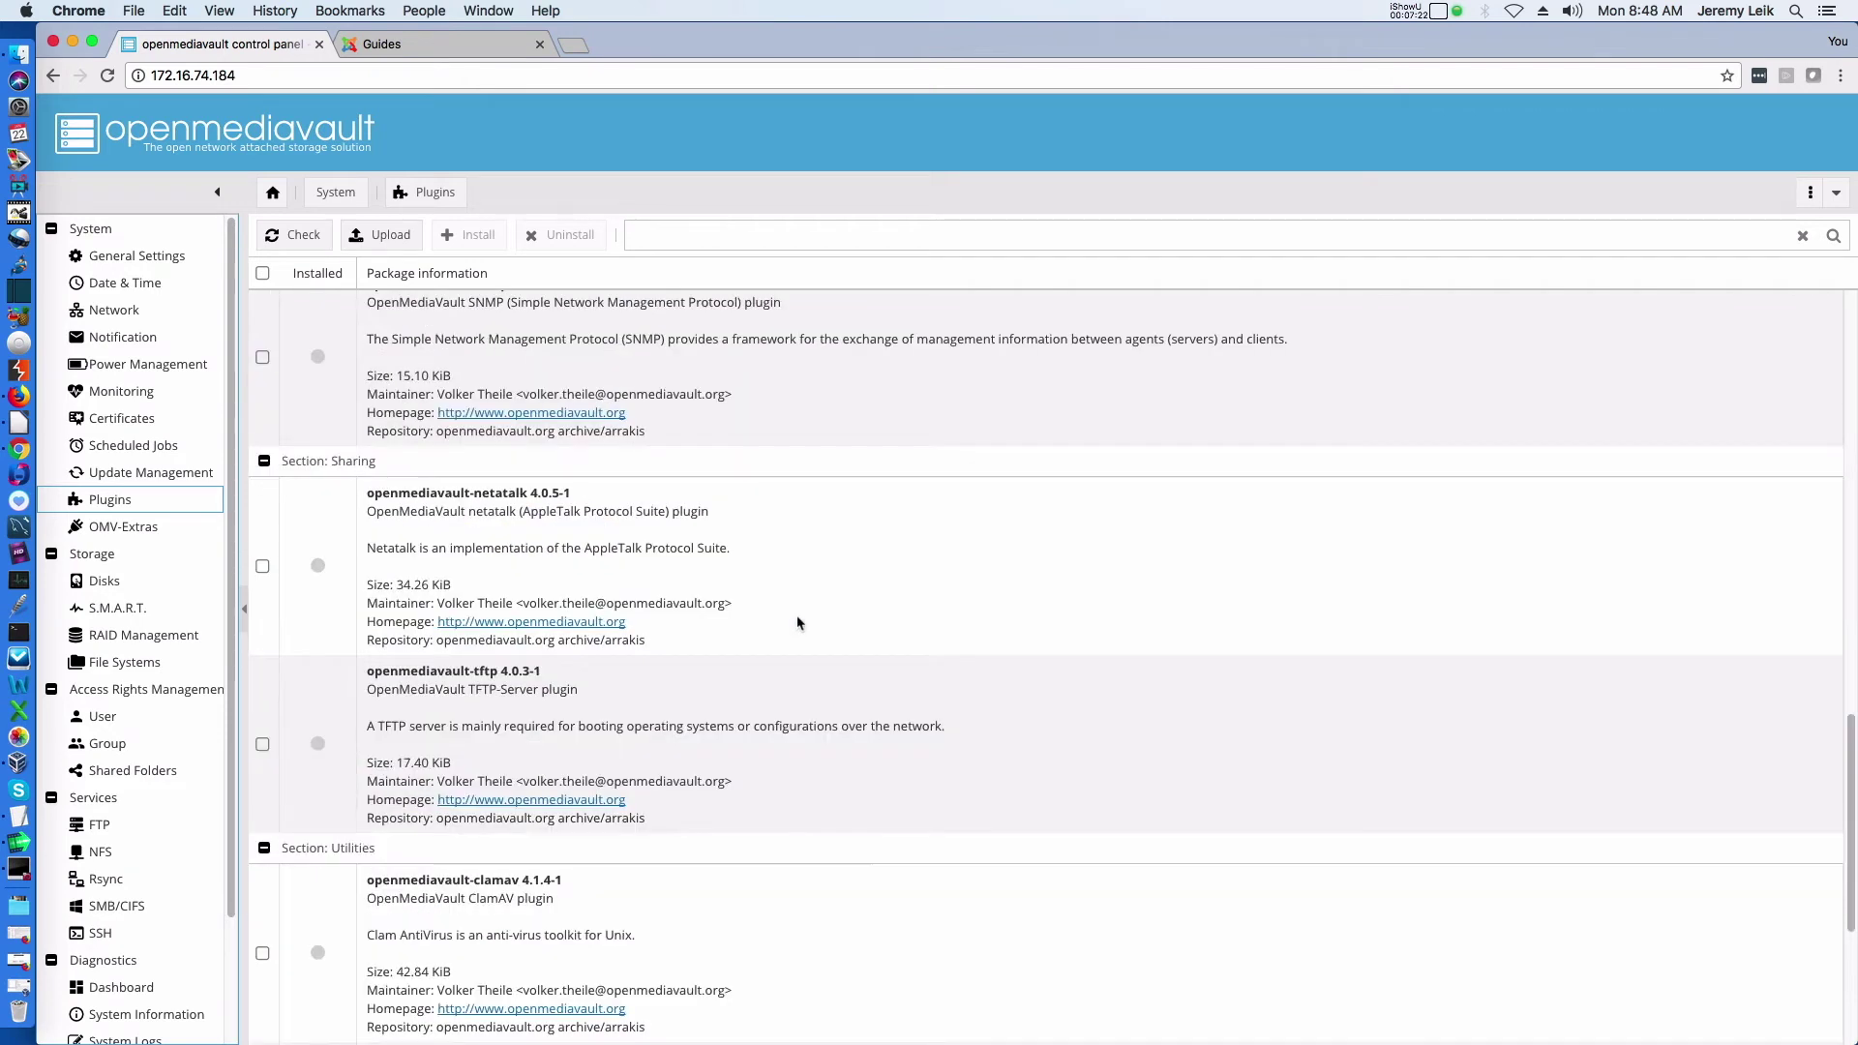
{"action": "scroll", "coordinate": [797, 622], "scroll_direction": "down", "scroll_amount": 4}
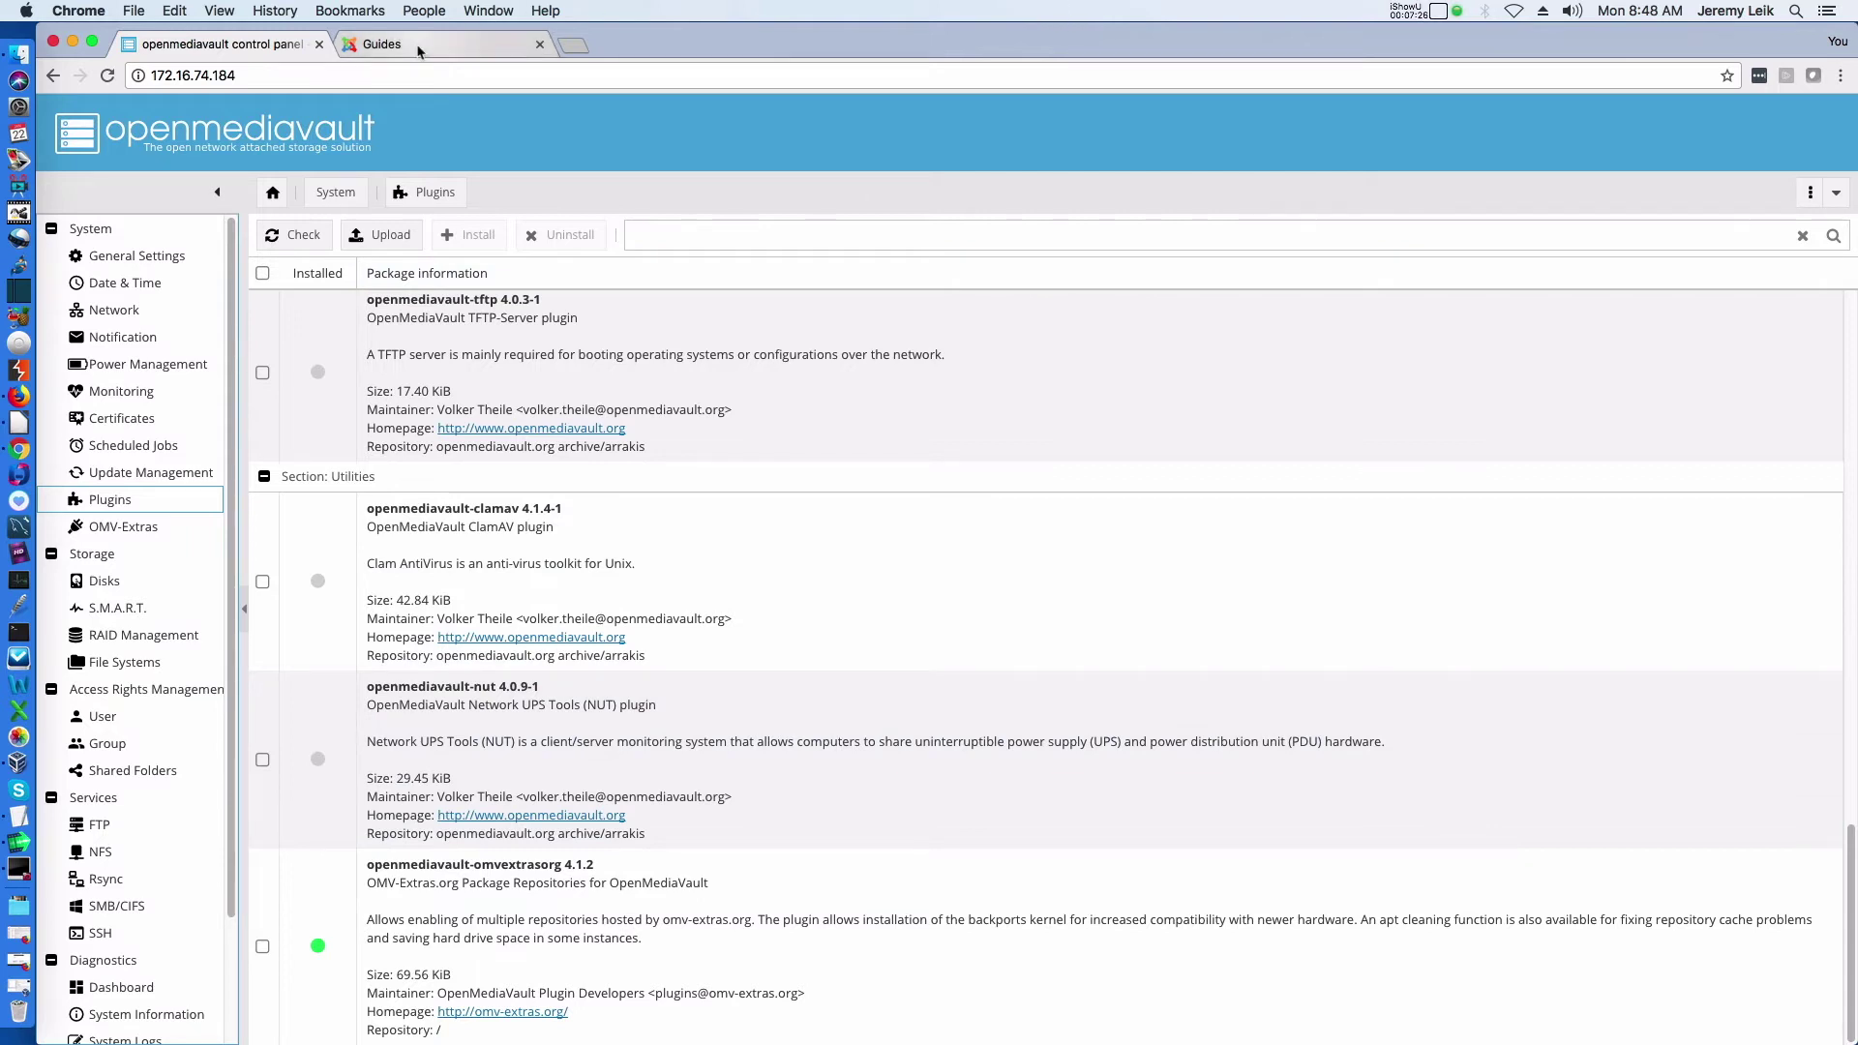
{"action": "left_click", "coordinate": [1439, 13]}
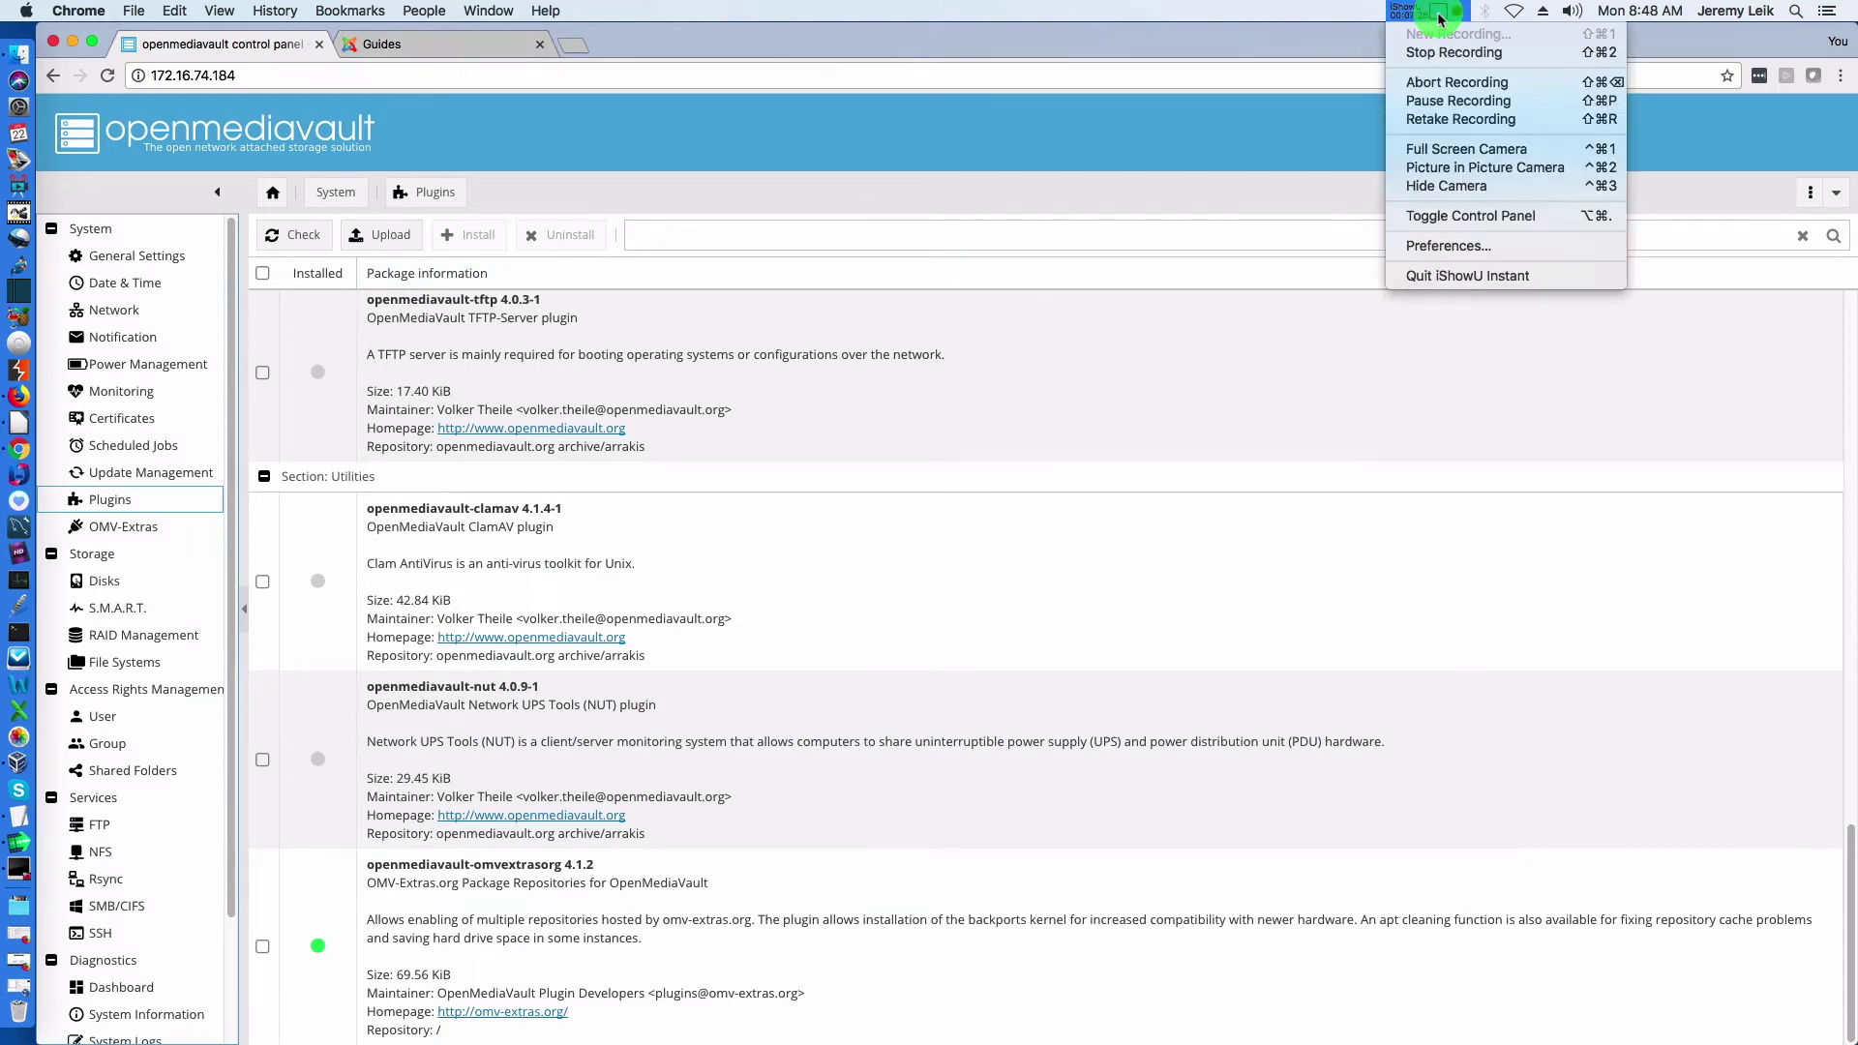
{"action": "left_click", "coordinate": [1414, 100]}
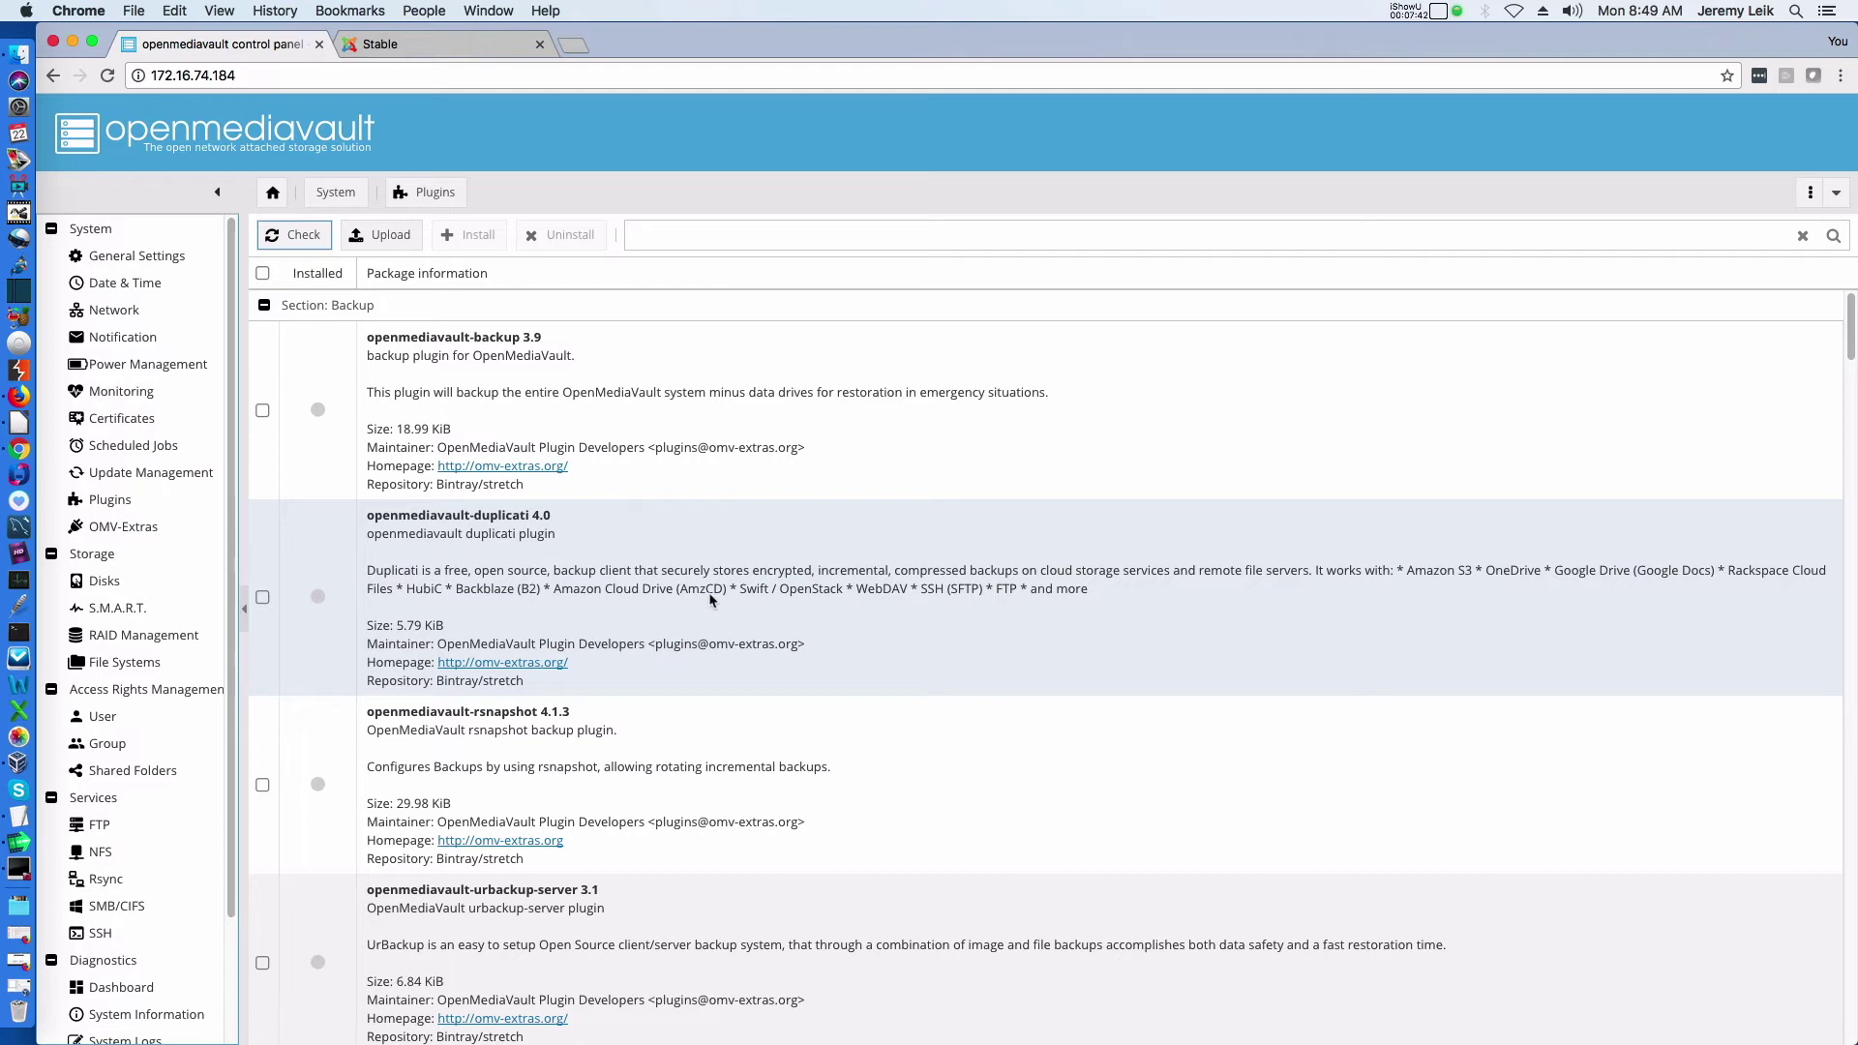
{"action": "scroll", "coordinate": [719, 587], "scroll_direction": "down", "scroll_amount": 3}
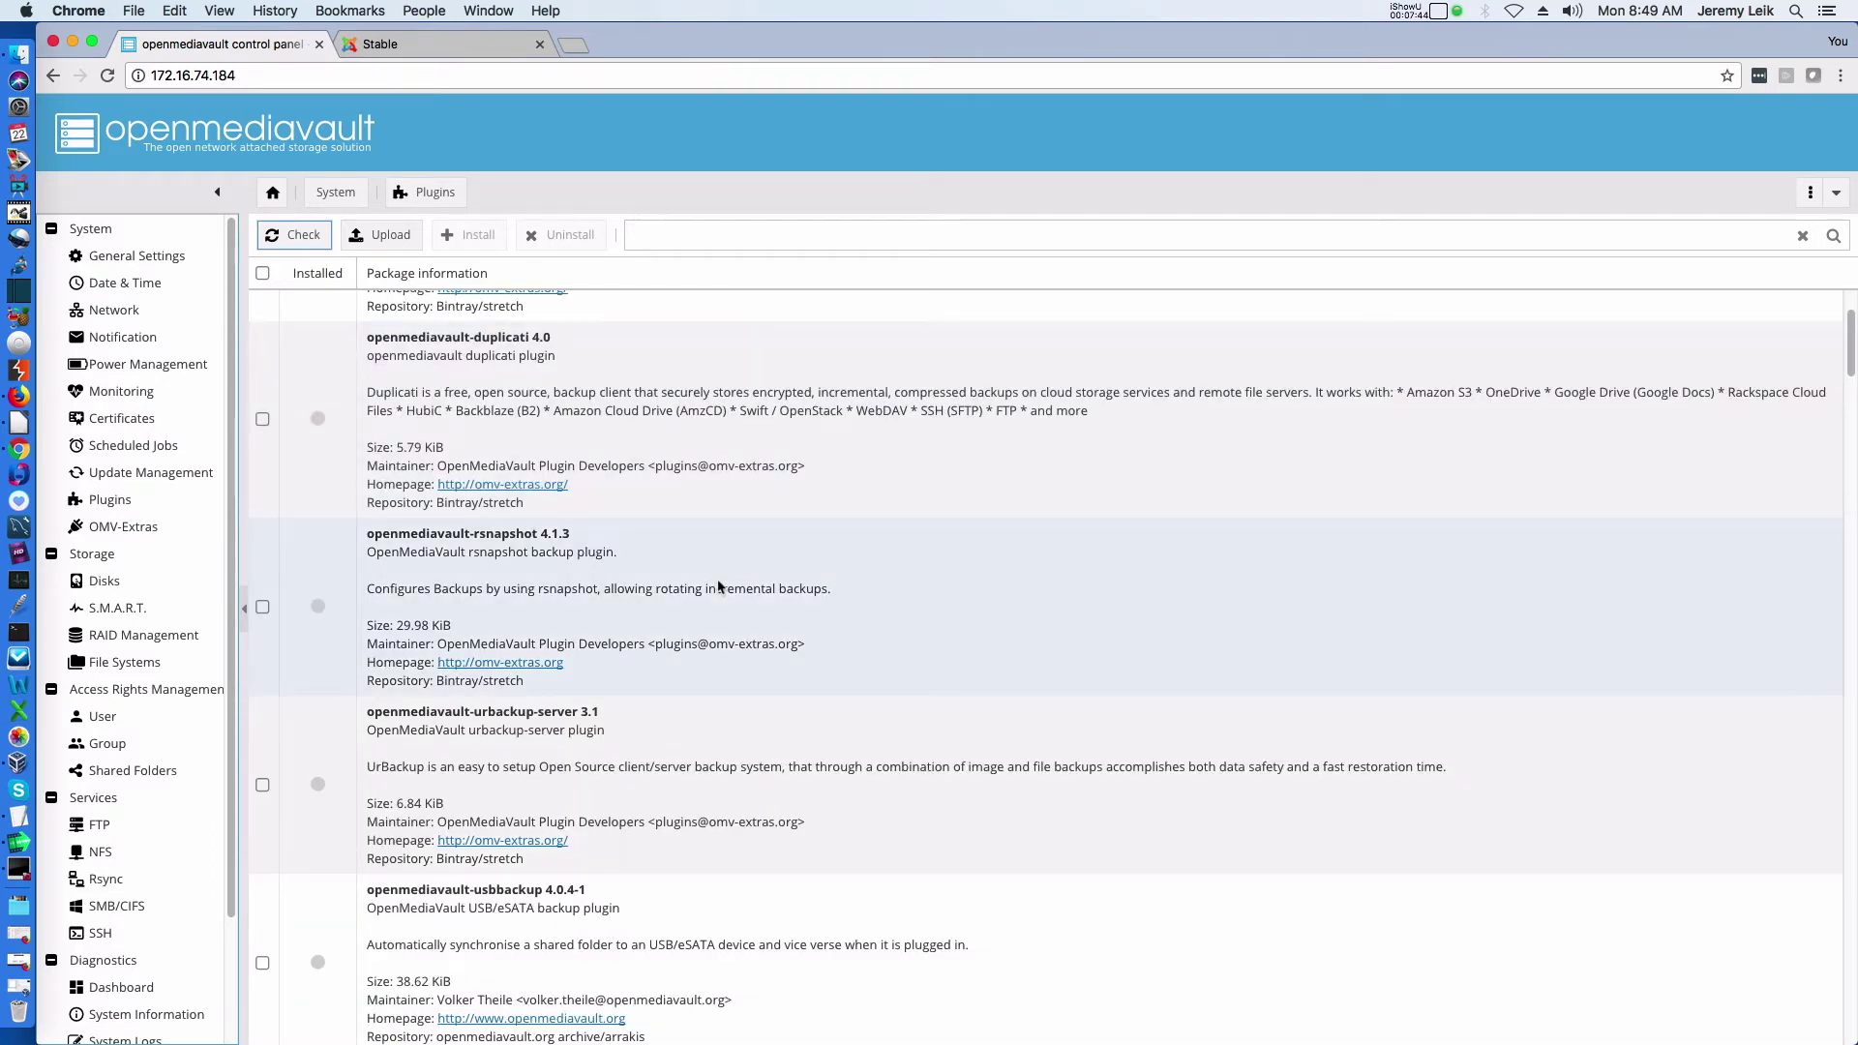
{"action": "scroll", "coordinate": [719, 587], "scroll_direction": "down", "scroll_amount": 1}
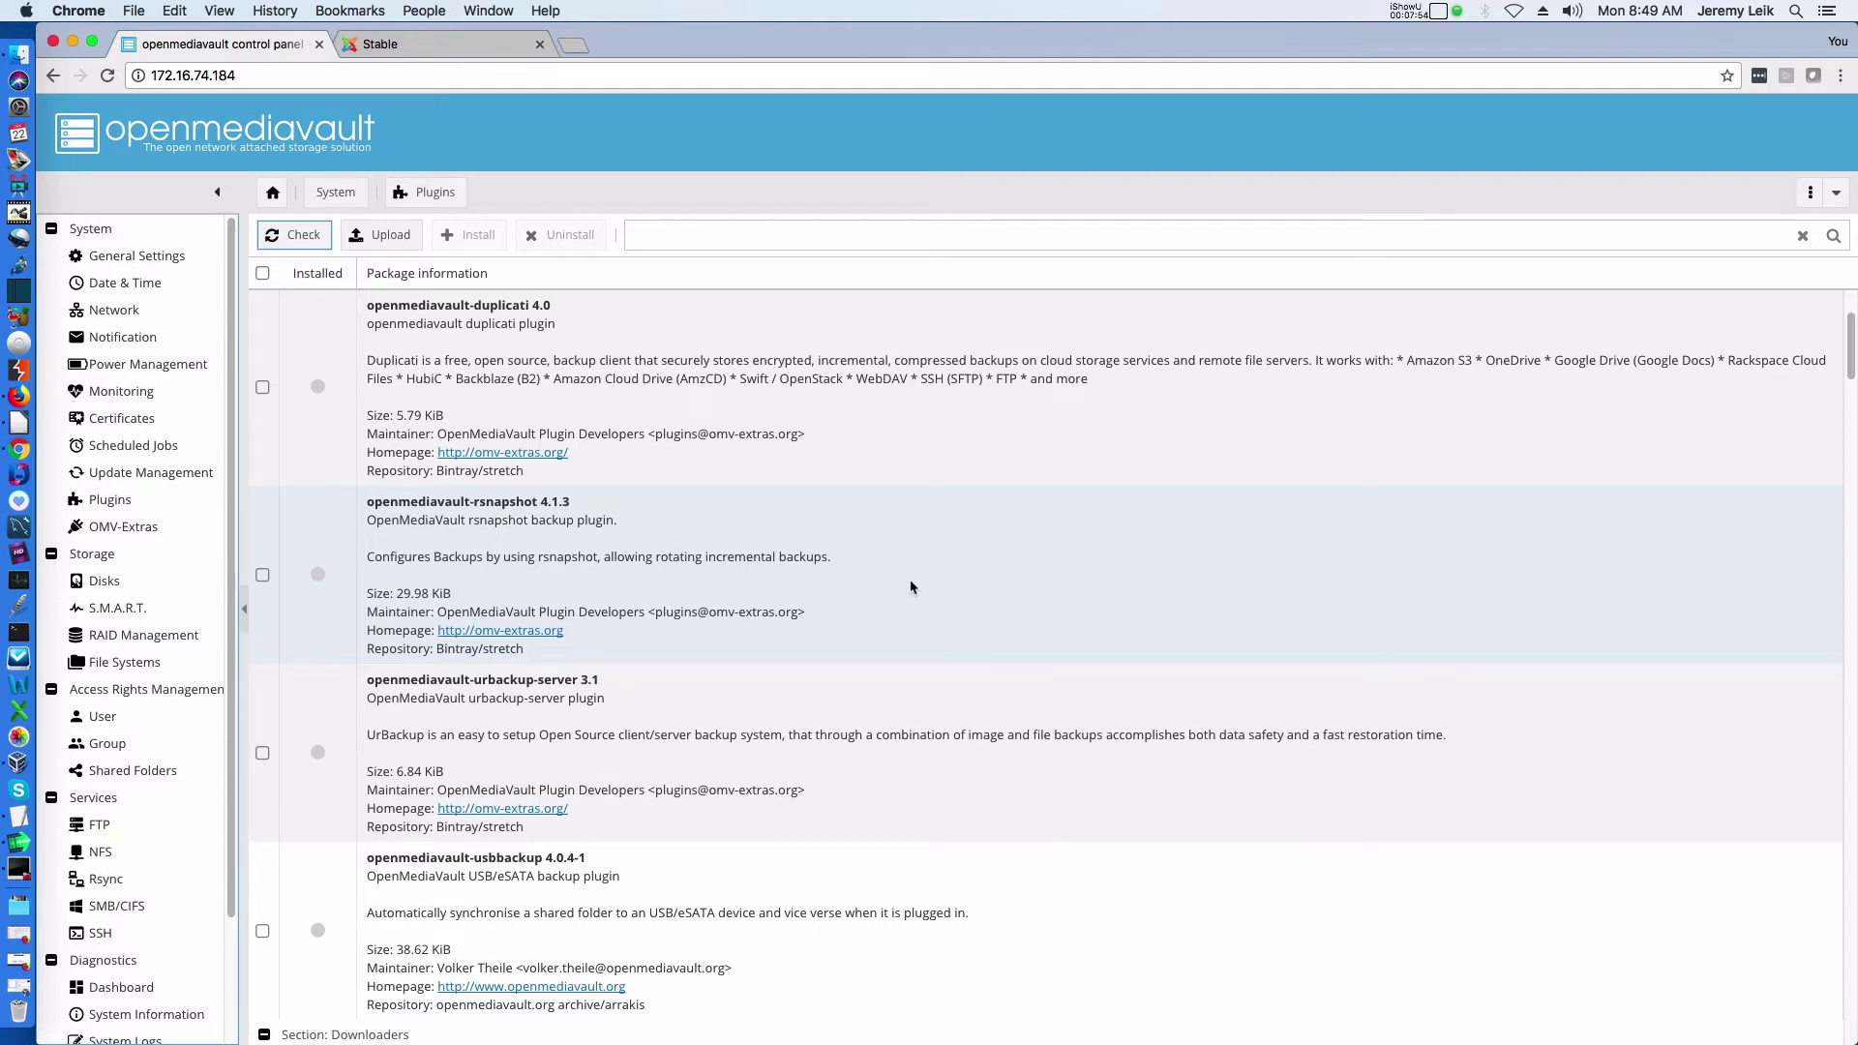
{"action": "scroll", "coordinate": [910, 587], "scroll_direction": "down", "scroll_amount": 5}
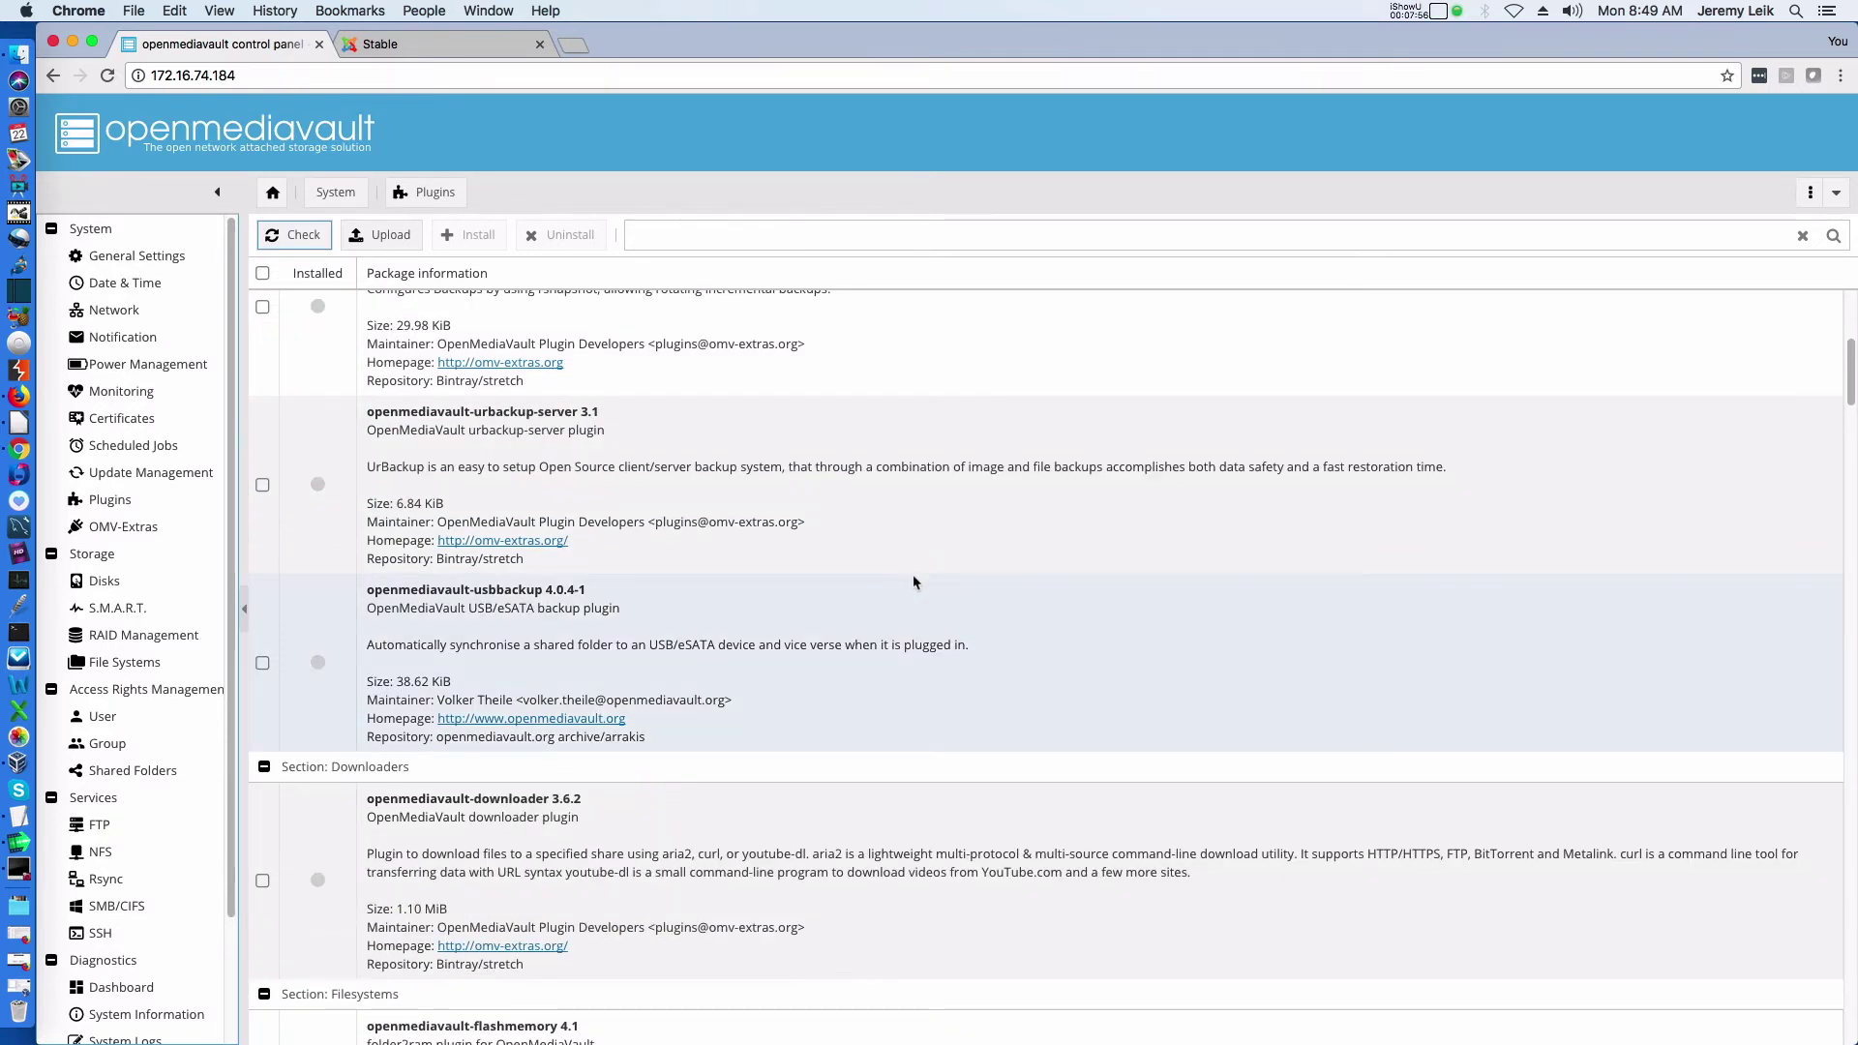
{"action": "left_click", "coordinate": [262, 485]}
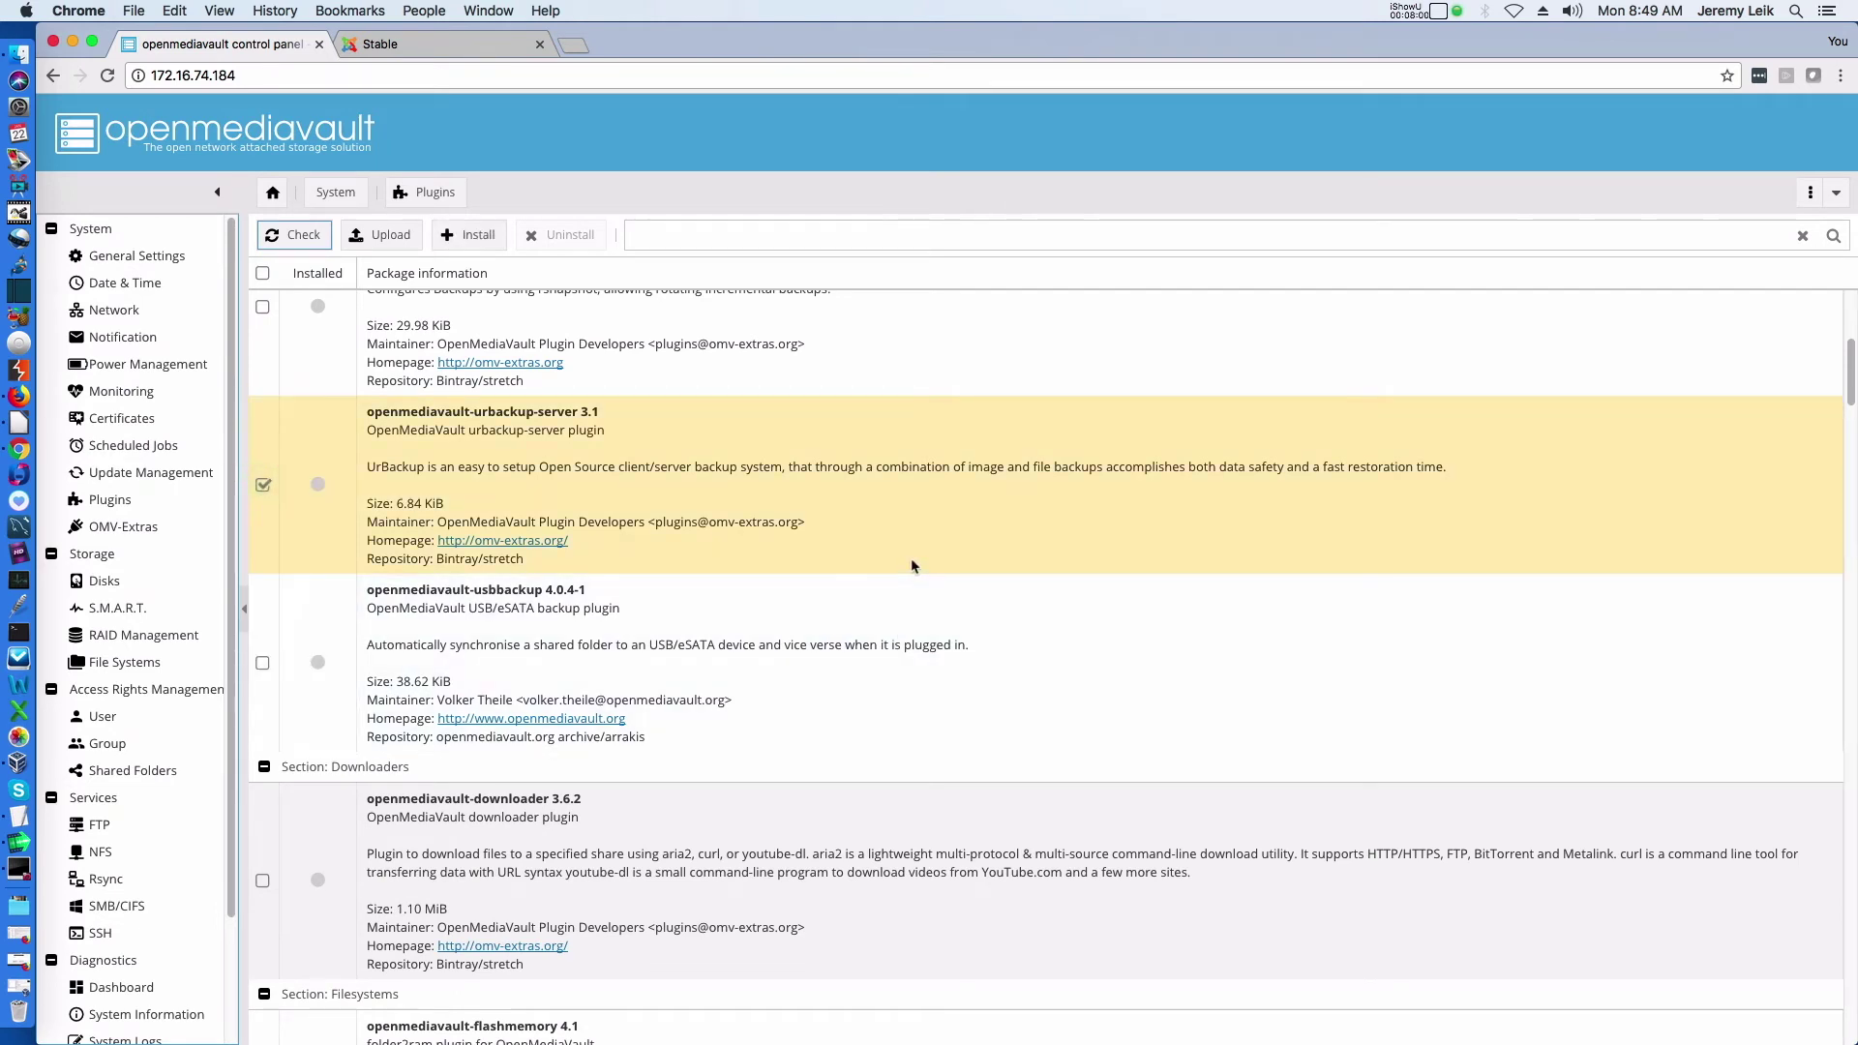
Scroll the plugin list down to the Virtualization section with openmediavault-virtualbox 4.0
{"action": "scroll", "coordinate": [886, 552], "scroll_direction": "down", "scroll_amount": 3}
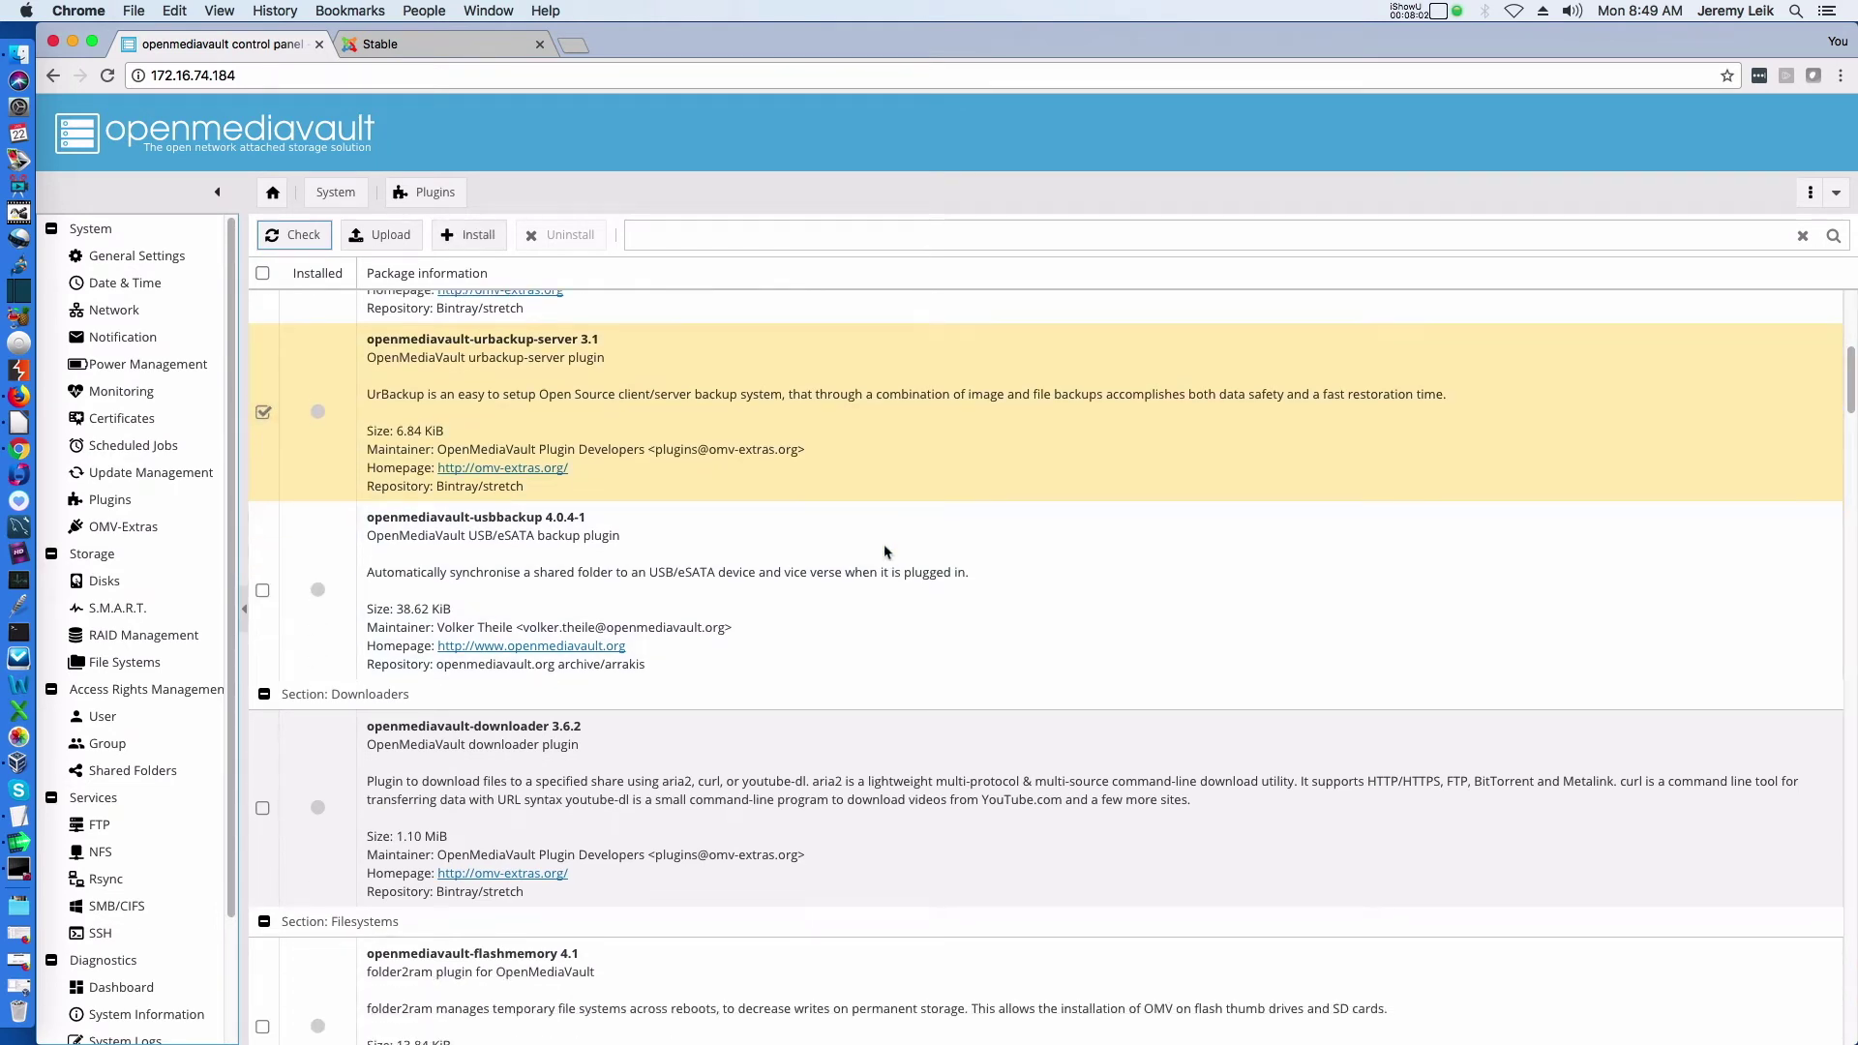
{"action": "scroll", "coordinate": [885, 554], "scroll_direction": "down", "scroll_amount": 10}
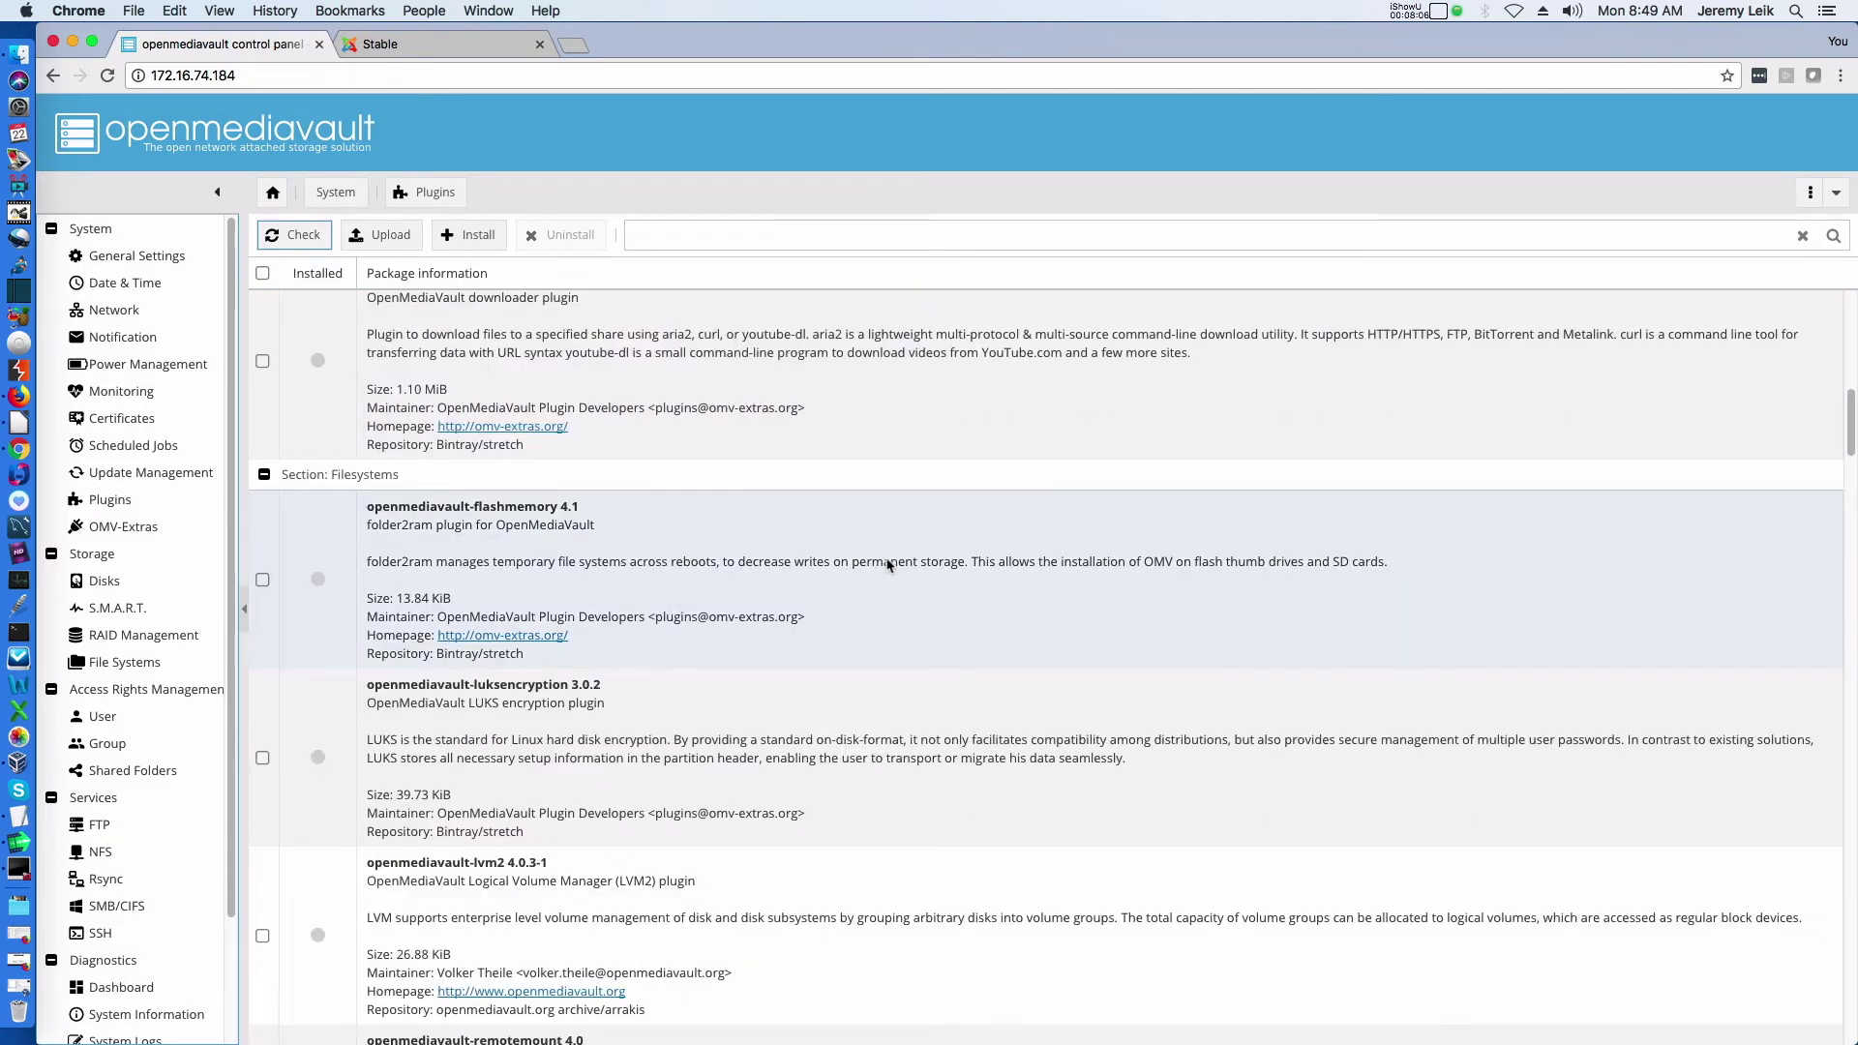
{"action": "scroll", "coordinate": [887, 564], "scroll_direction": "down", "scroll_amount": 5}
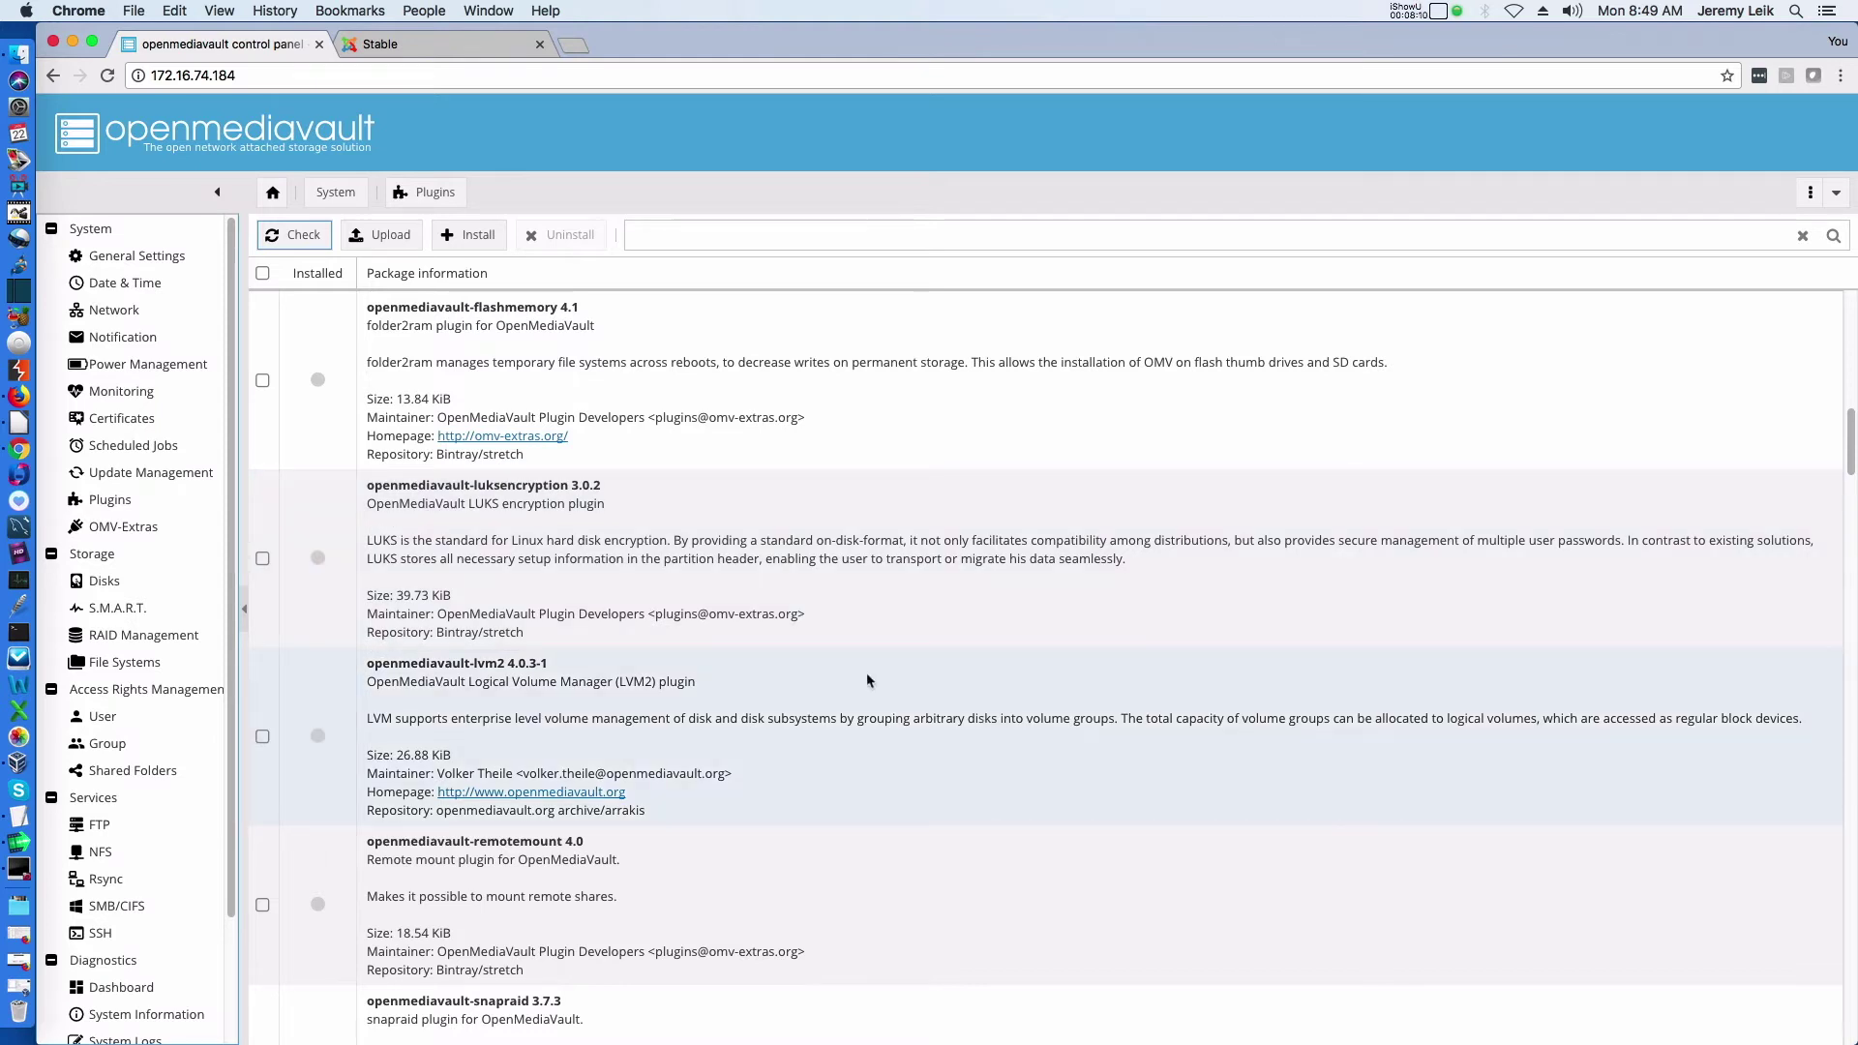
{"action": "scroll", "coordinate": [781, 664], "scroll_direction": "down", "scroll_amount": 5}
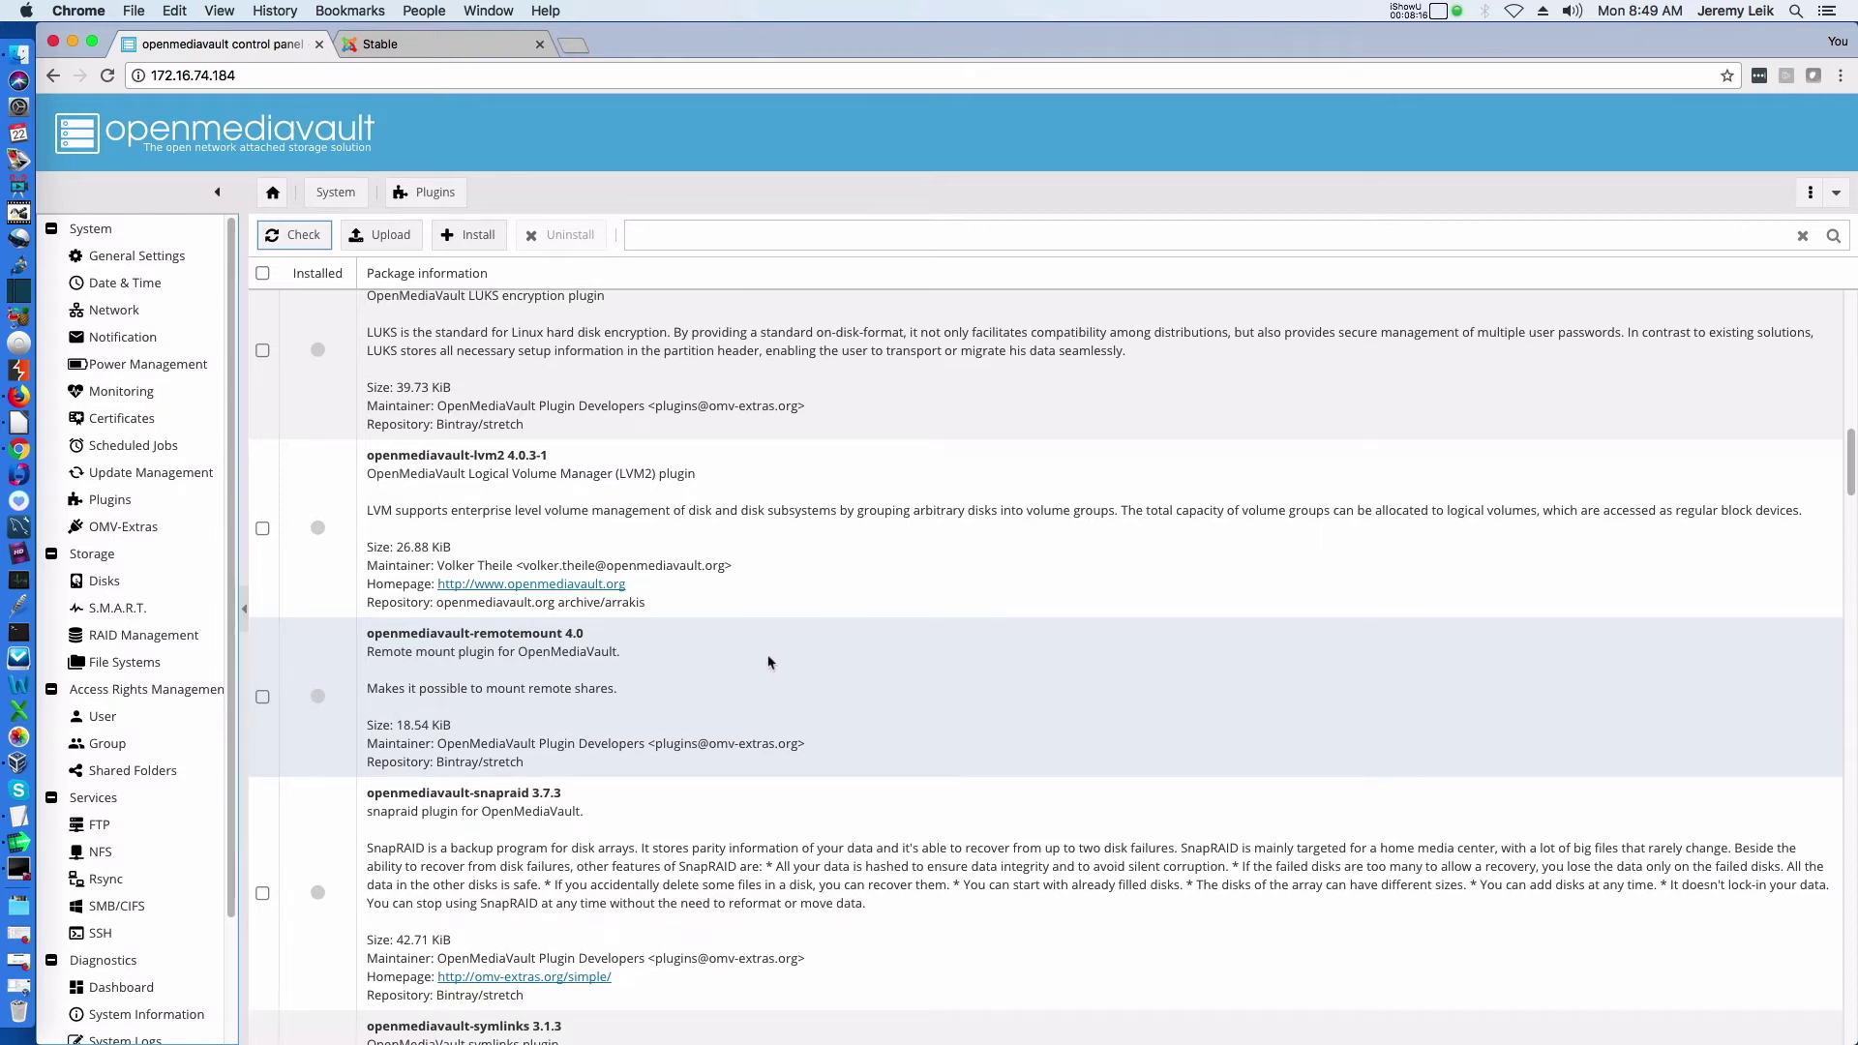
{"action": "scroll", "coordinate": [767, 663], "scroll_direction": "down", "scroll_amount": 4}
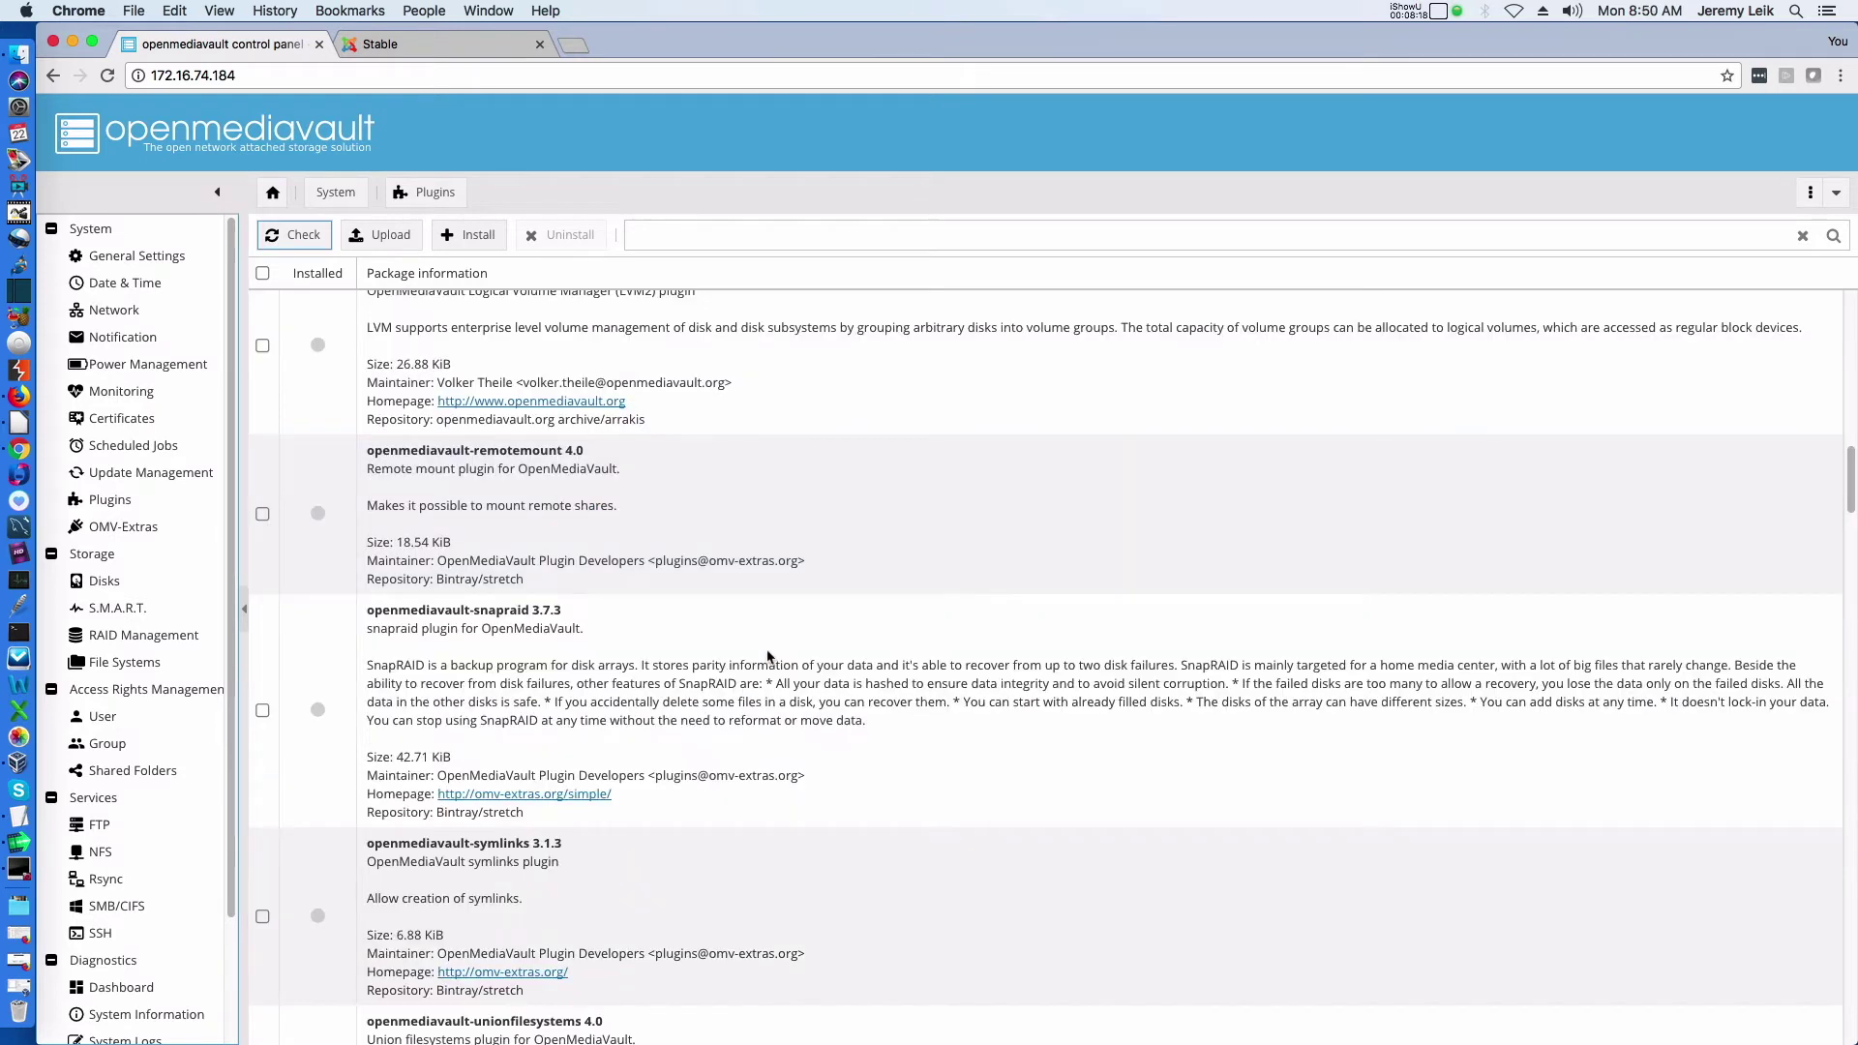
{"action": "scroll", "coordinate": [769, 658], "scroll_direction": "down", "scroll_amount": 5}
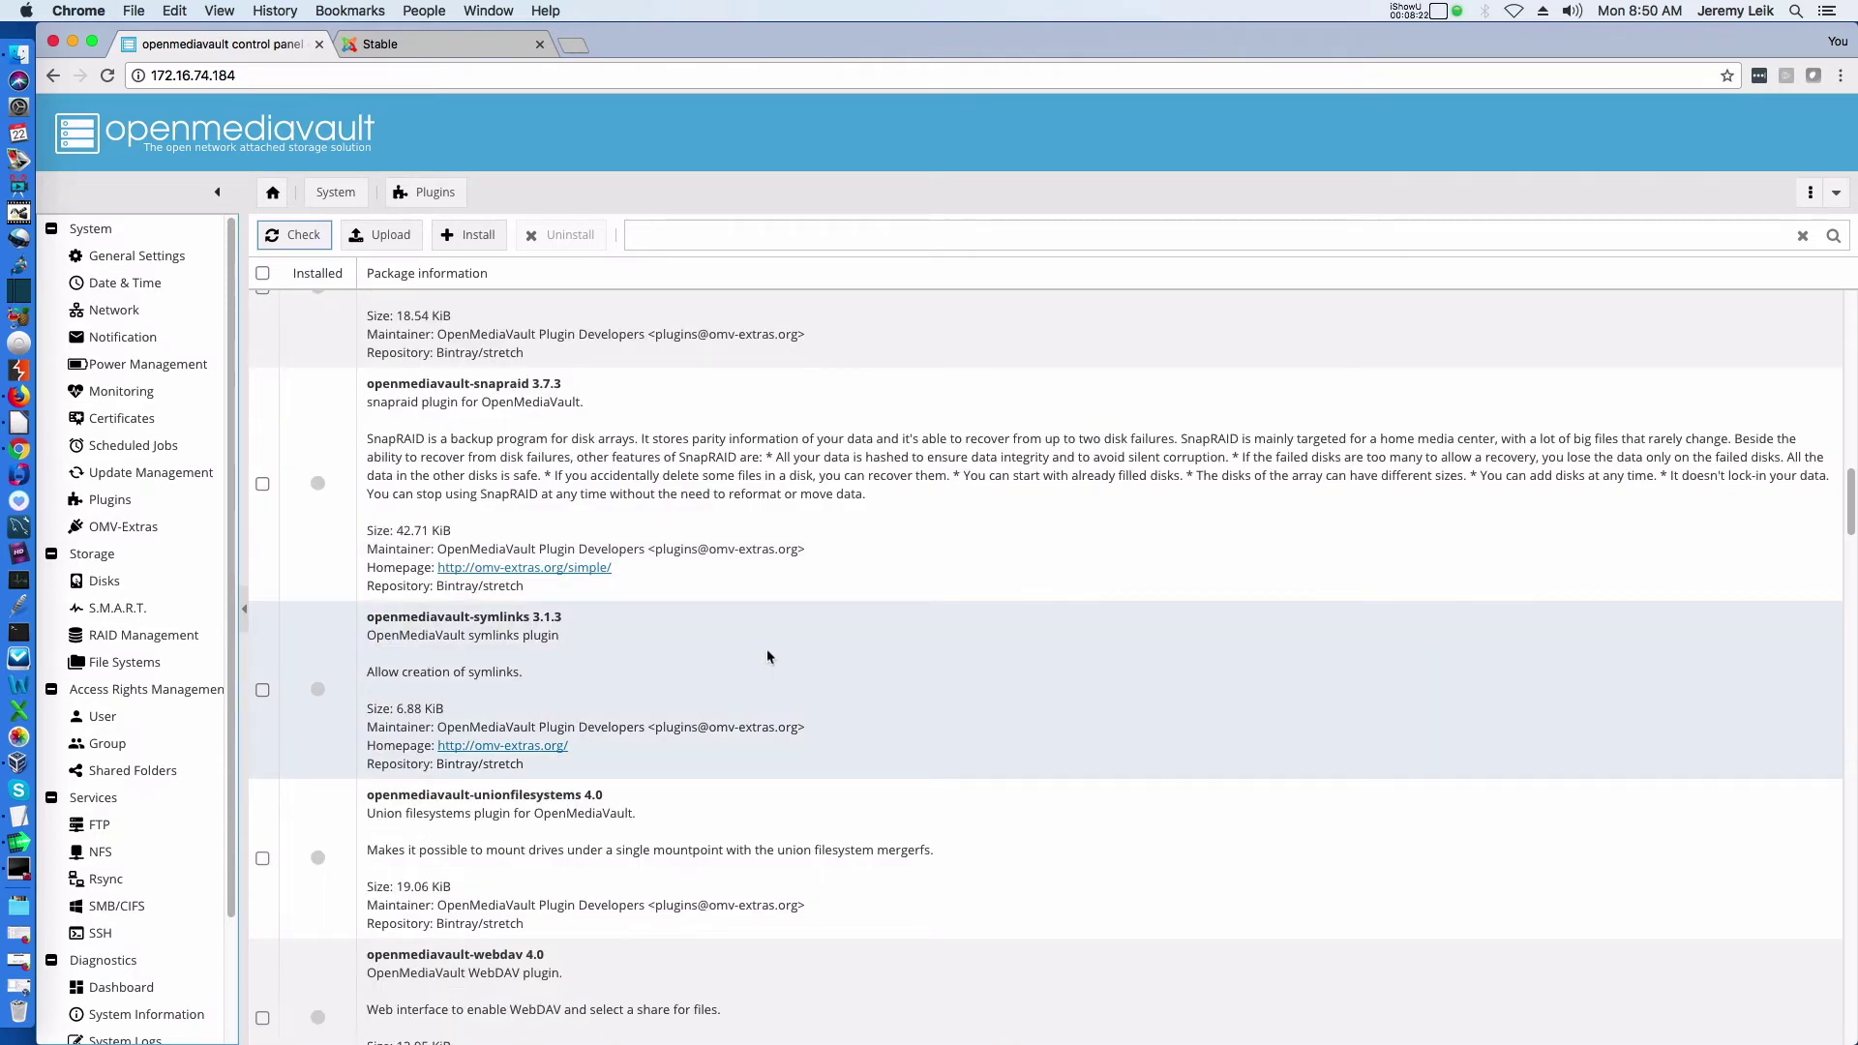
{"action": "scroll", "coordinate": [768, 655], "scroll_direction": "down", "scroll_amount": 1}
{"action": "scroll", "coordinate": [768, 654], "scroll_direction": "down", "scroll_amount": 12}
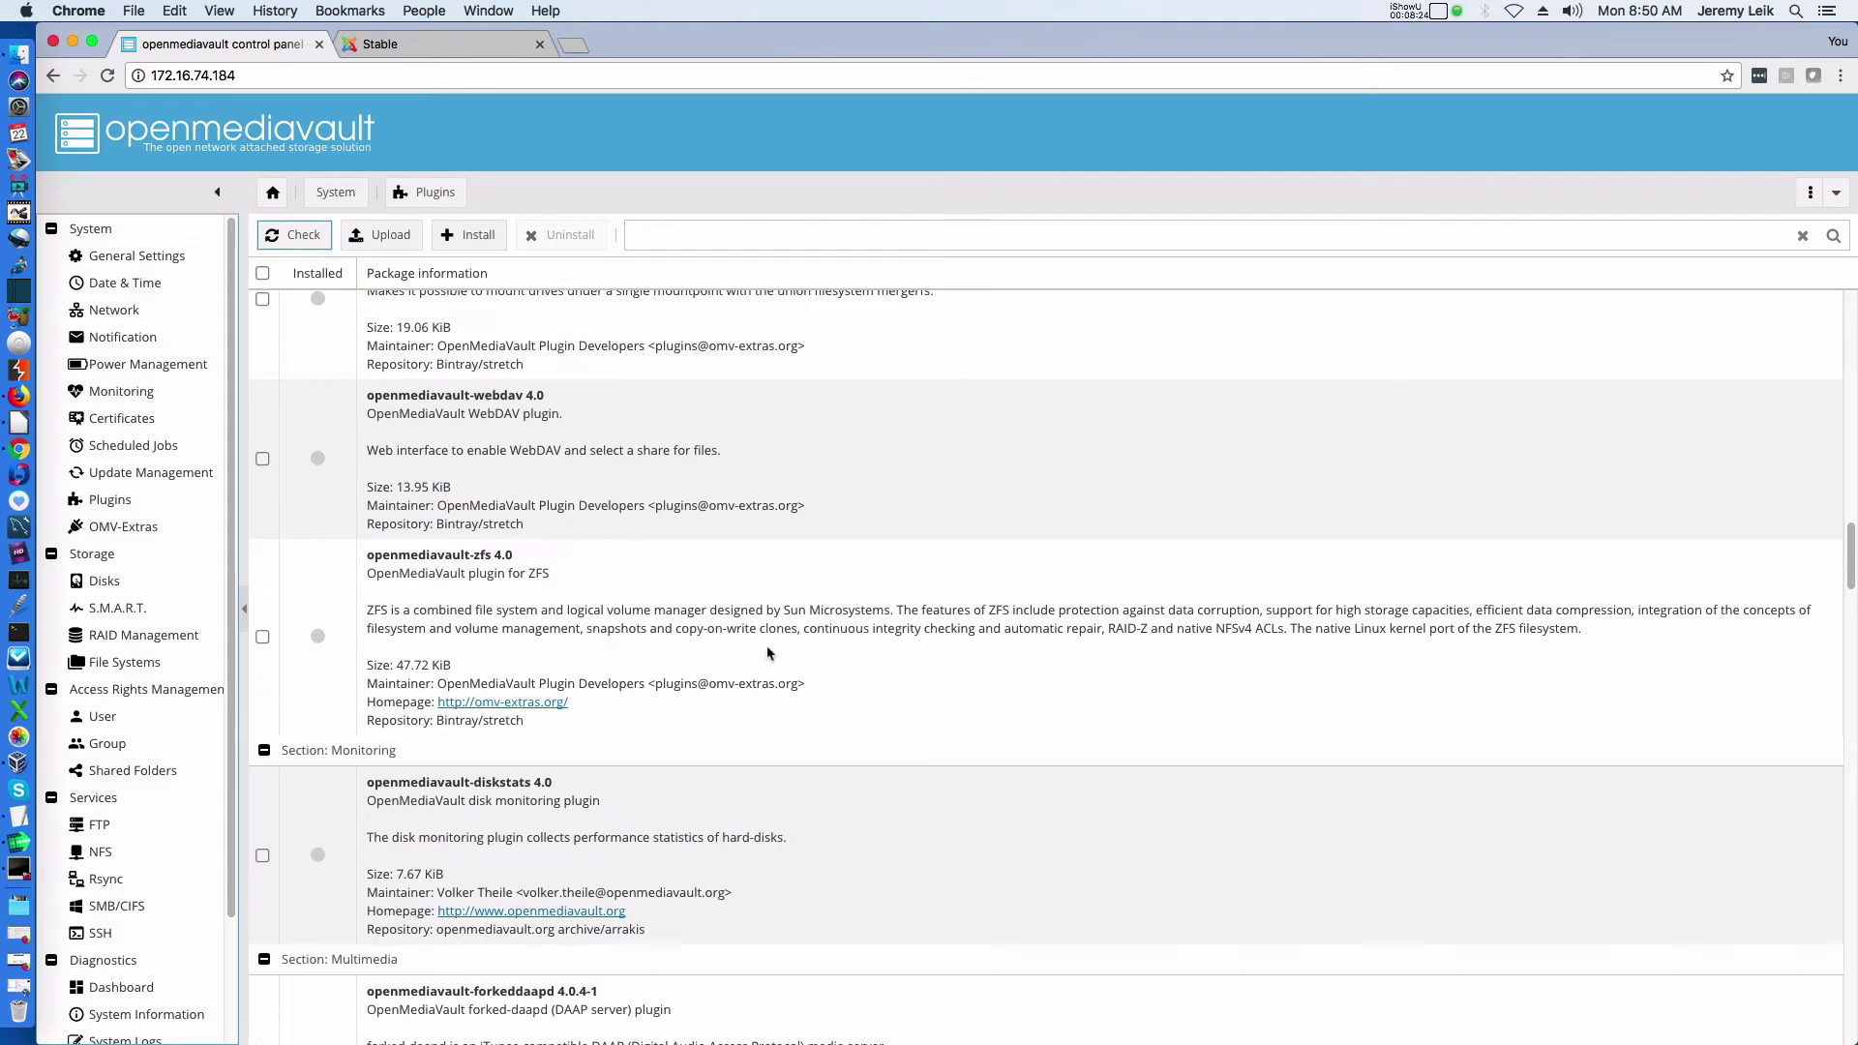
{"action": "scroll", "coordinate": [768, 654], "scroll_direction": "down", "scroll_amount": 14}
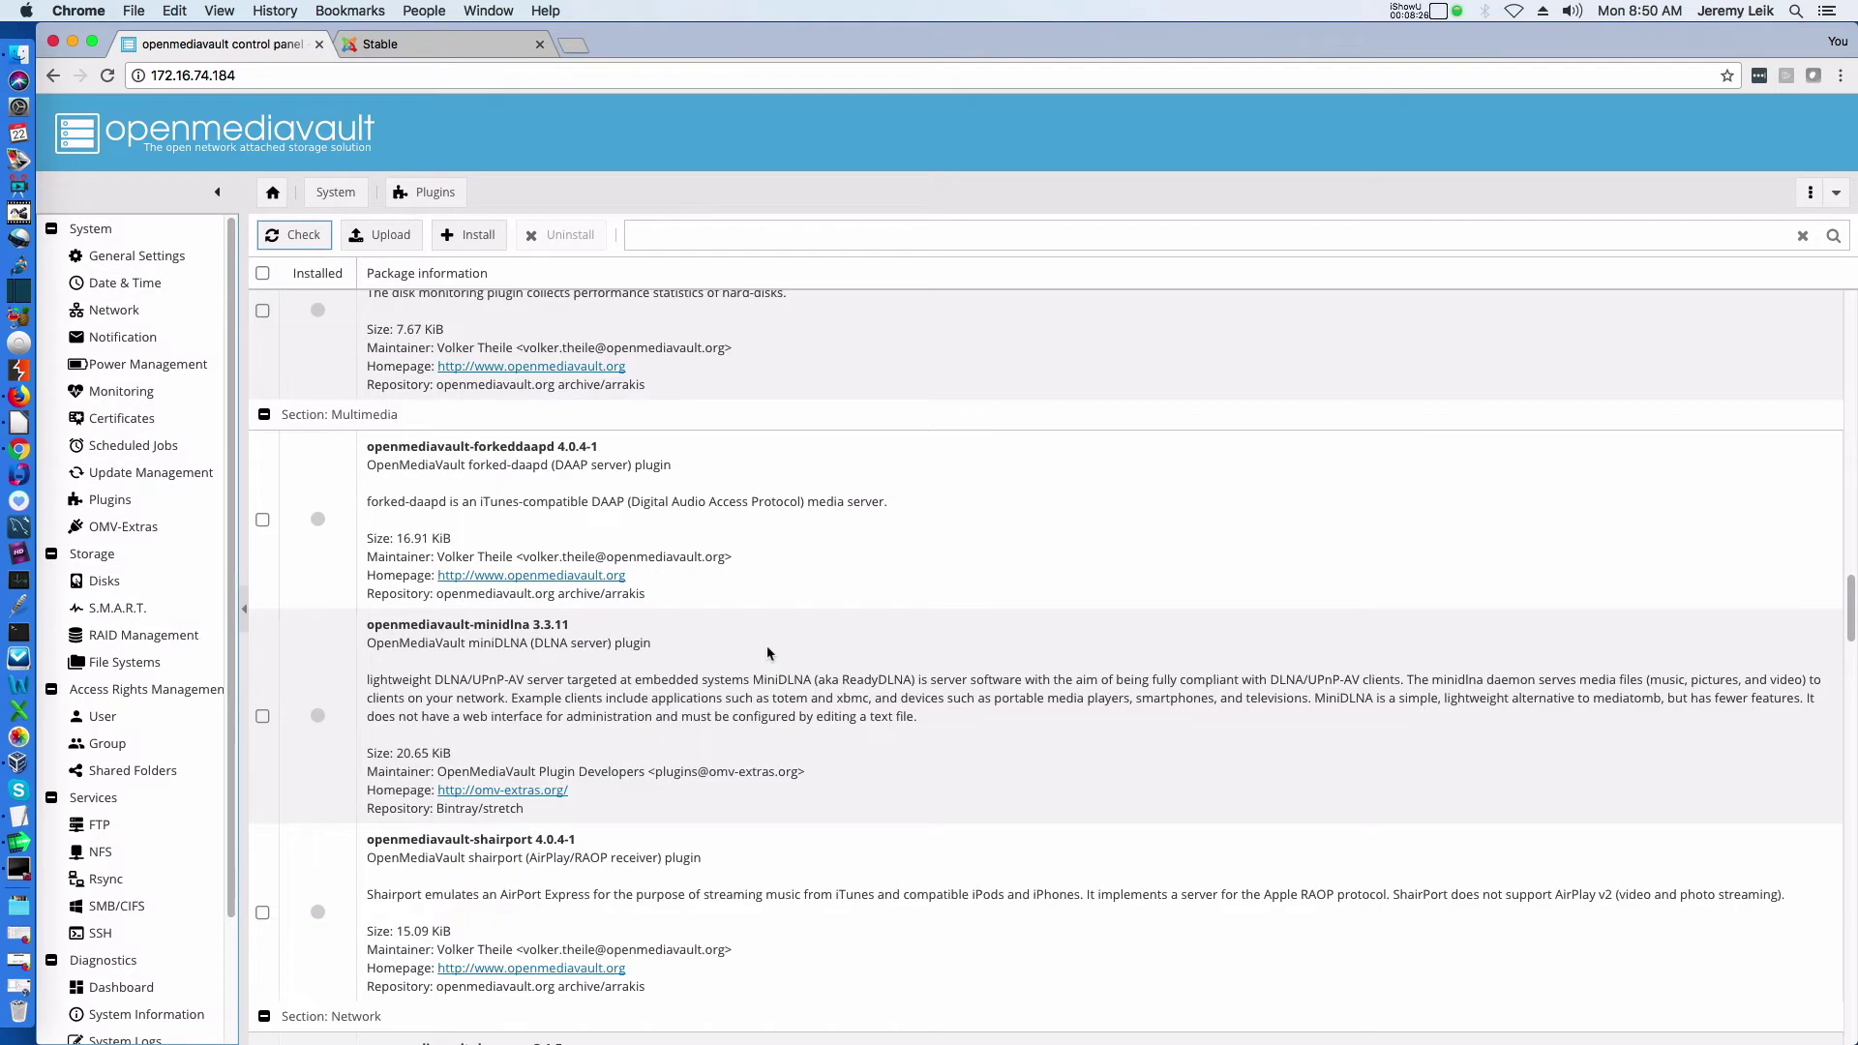
{"action": "scroll", "coordinate": [767, 646], "scroll_direction": "down", "scroll_amount": 14}
{"action": "scroll", "coordinate": [767, 646], "scroll_direction": "down", "scroll_amount": 14}
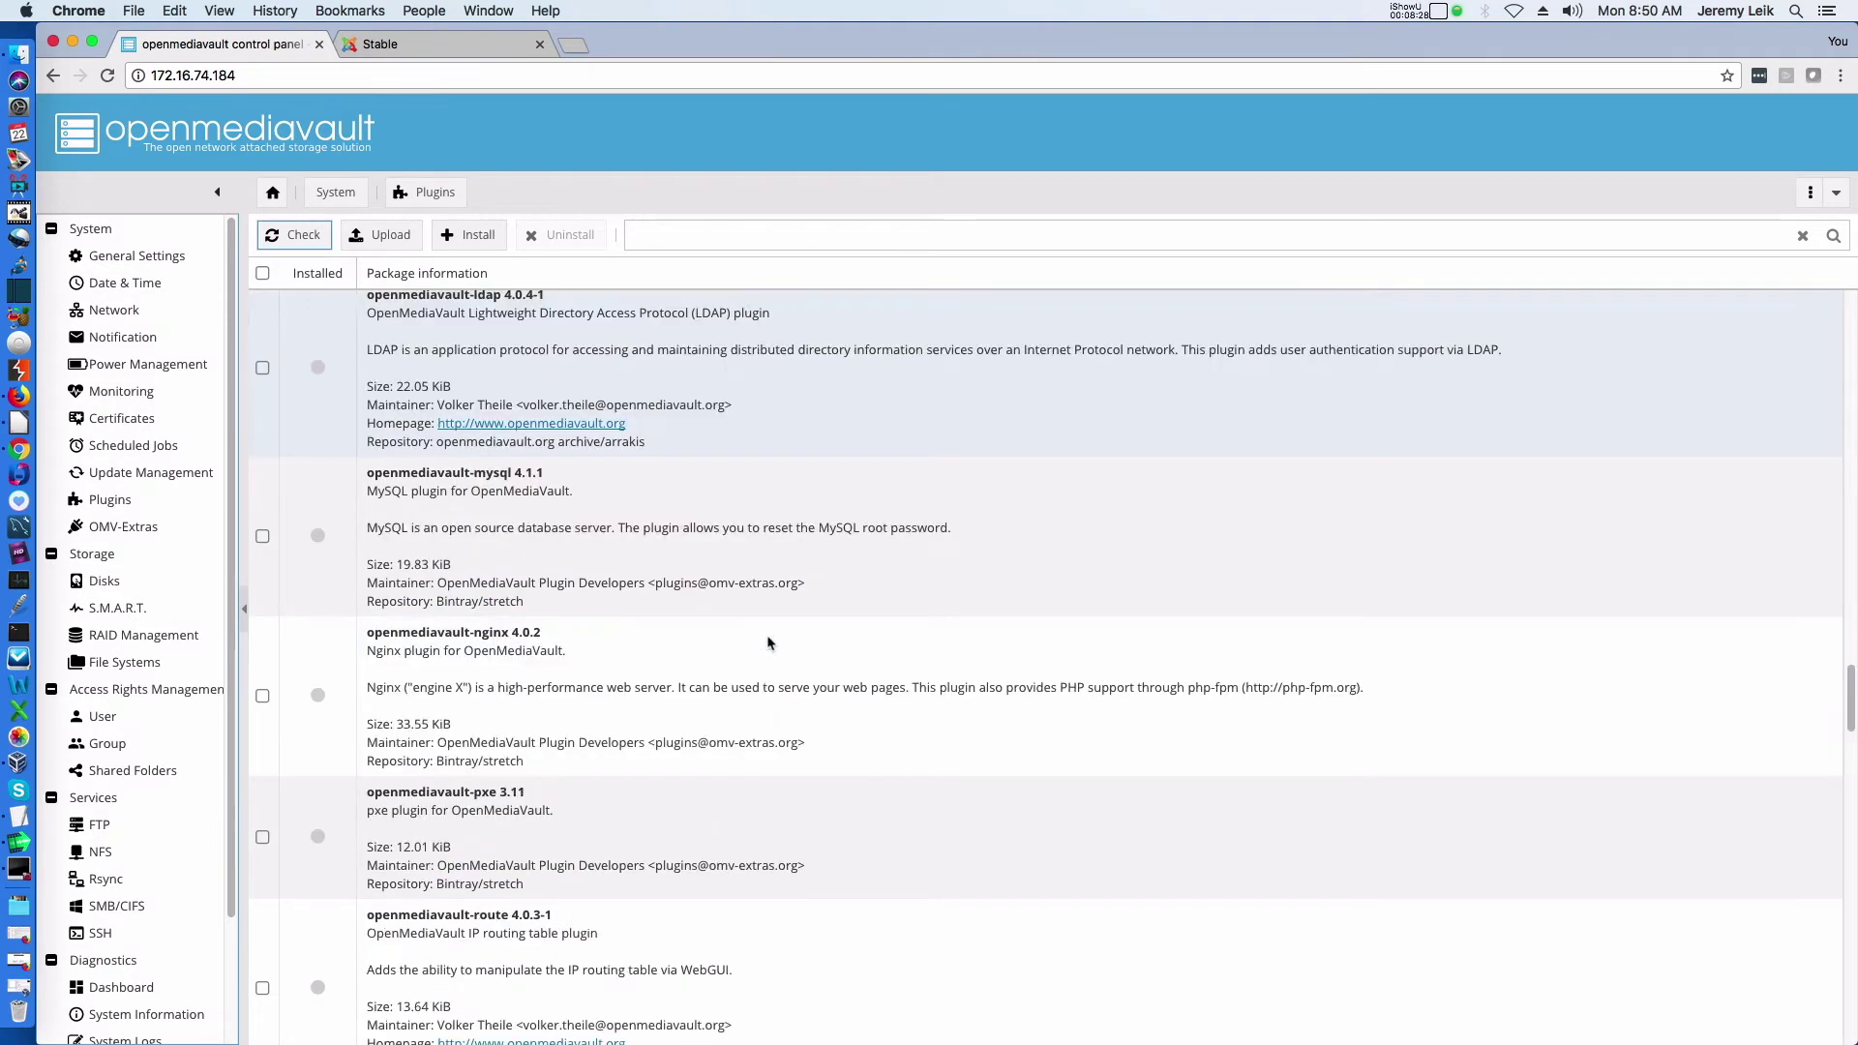
{"action": "scroll", "coordinate": [767, 644], "scroll_direction": "down", "scroll_amount": 5}
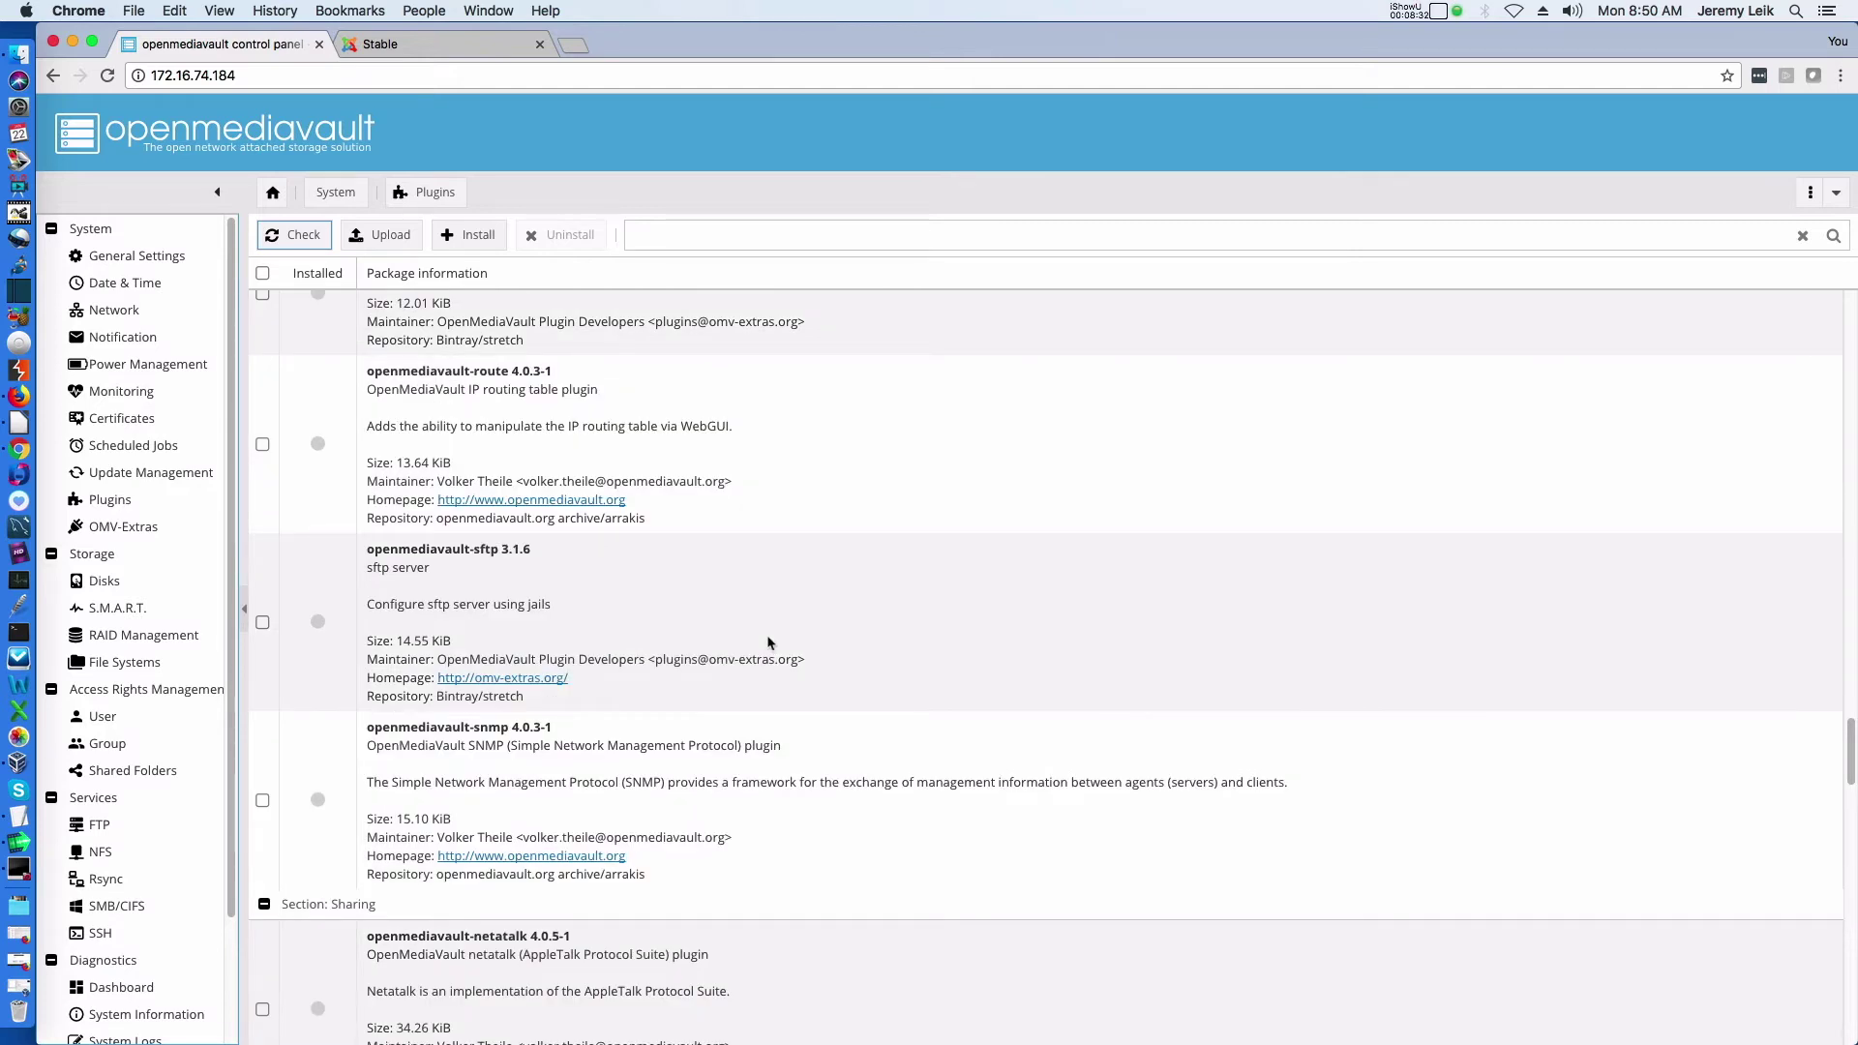
{"action": "scroll", "coordinate": [767, 644], "scroll_direction": "down", "scroll_amount": 6}
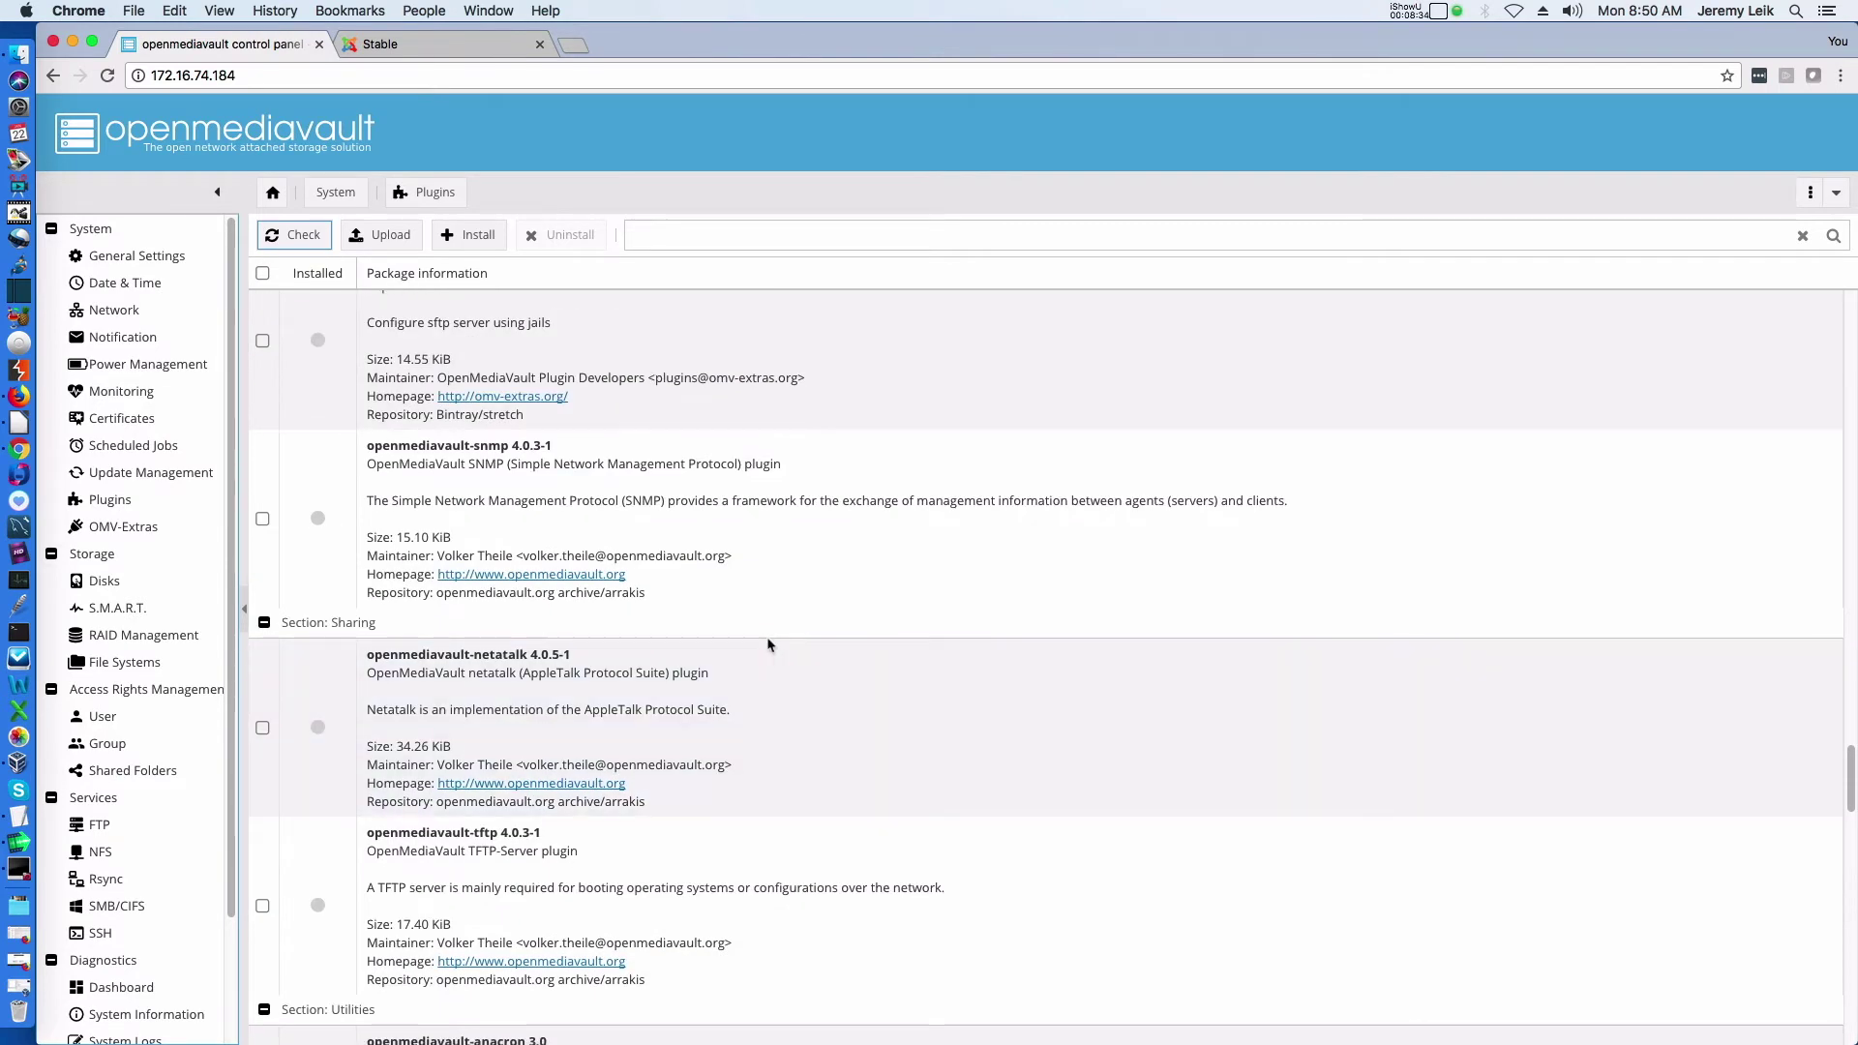
{"action": "scroll", "coordinate": [768, 645], "scroll_direction": "down", "scroll_amount": 16}
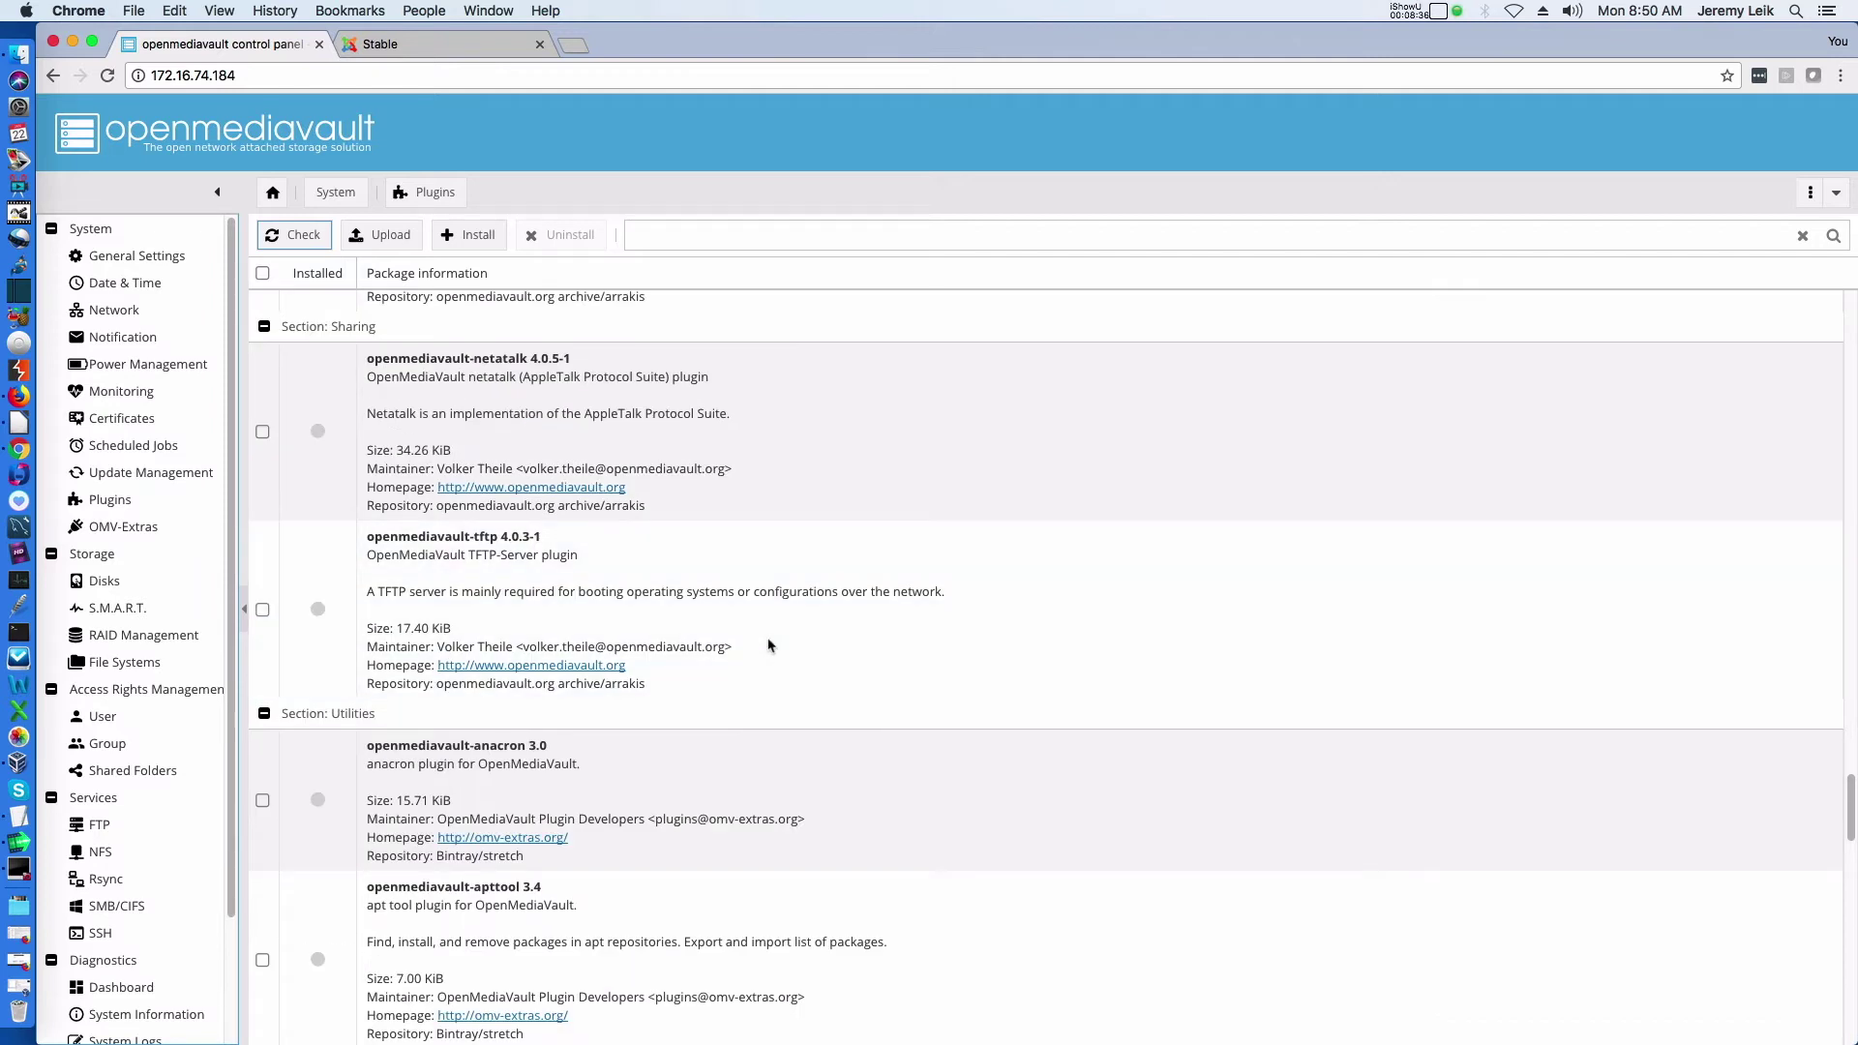
{"action": "scroll", "coordinate": [769, 645], "scroll_direction": "down", "scroll_amount": 20}
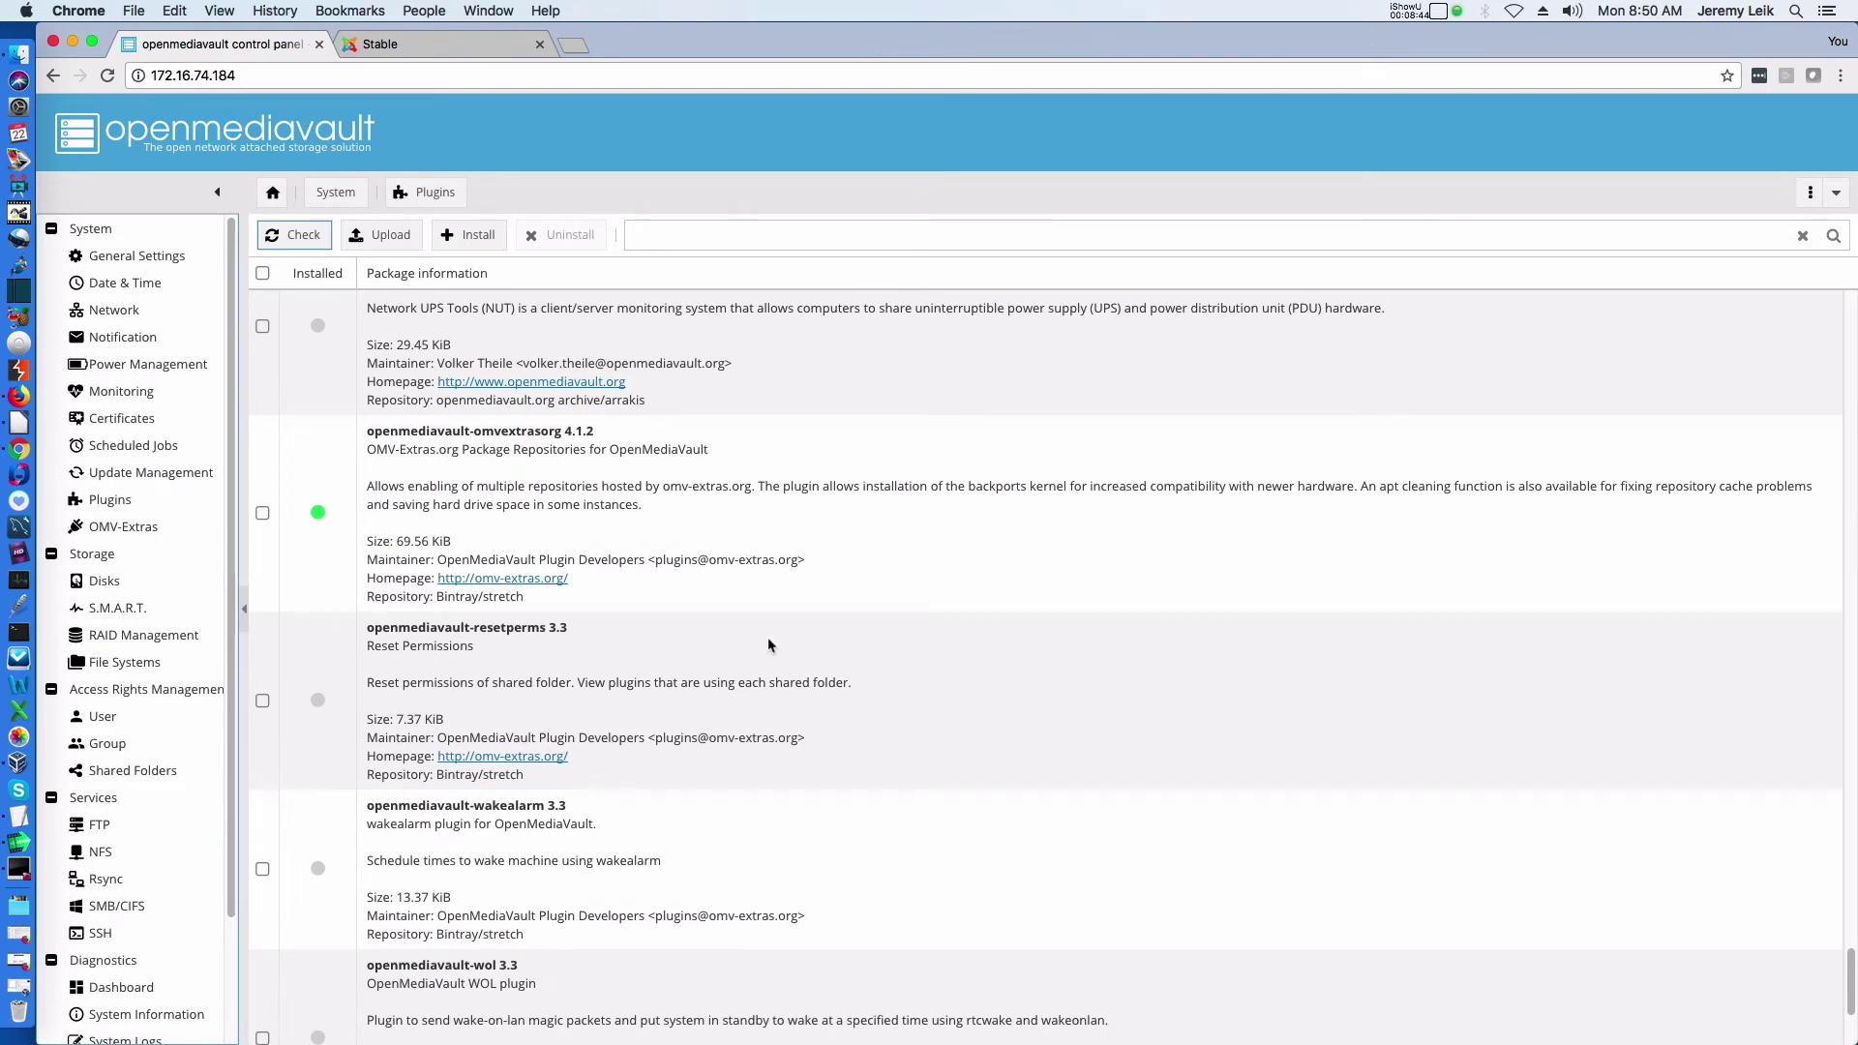
{"action": "scroll", "coordinate": [769, 644], "scroll_direction": "down", "scroll_amount": 6}
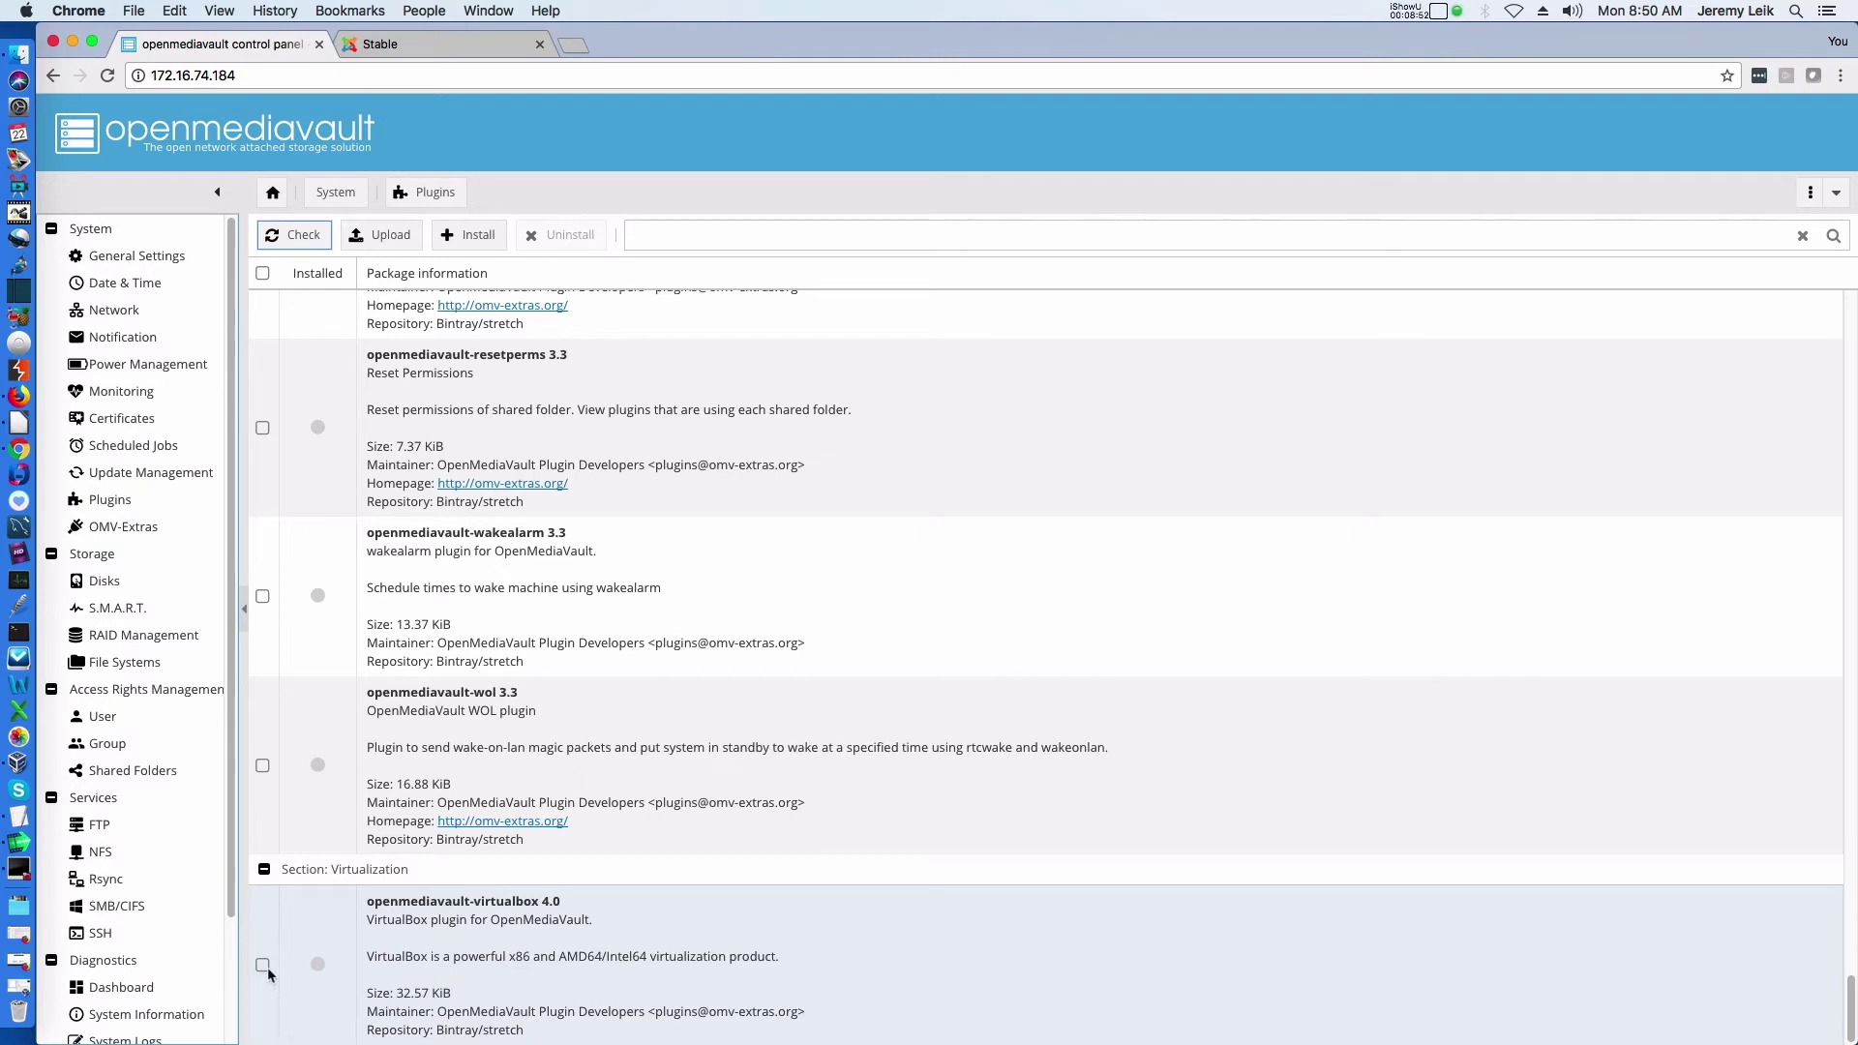
Install the openmediavault-virtualbox plugin, dismissing the file-read error and accepting the reload
{"action": "left_click", "coordinate": [264, 966]}
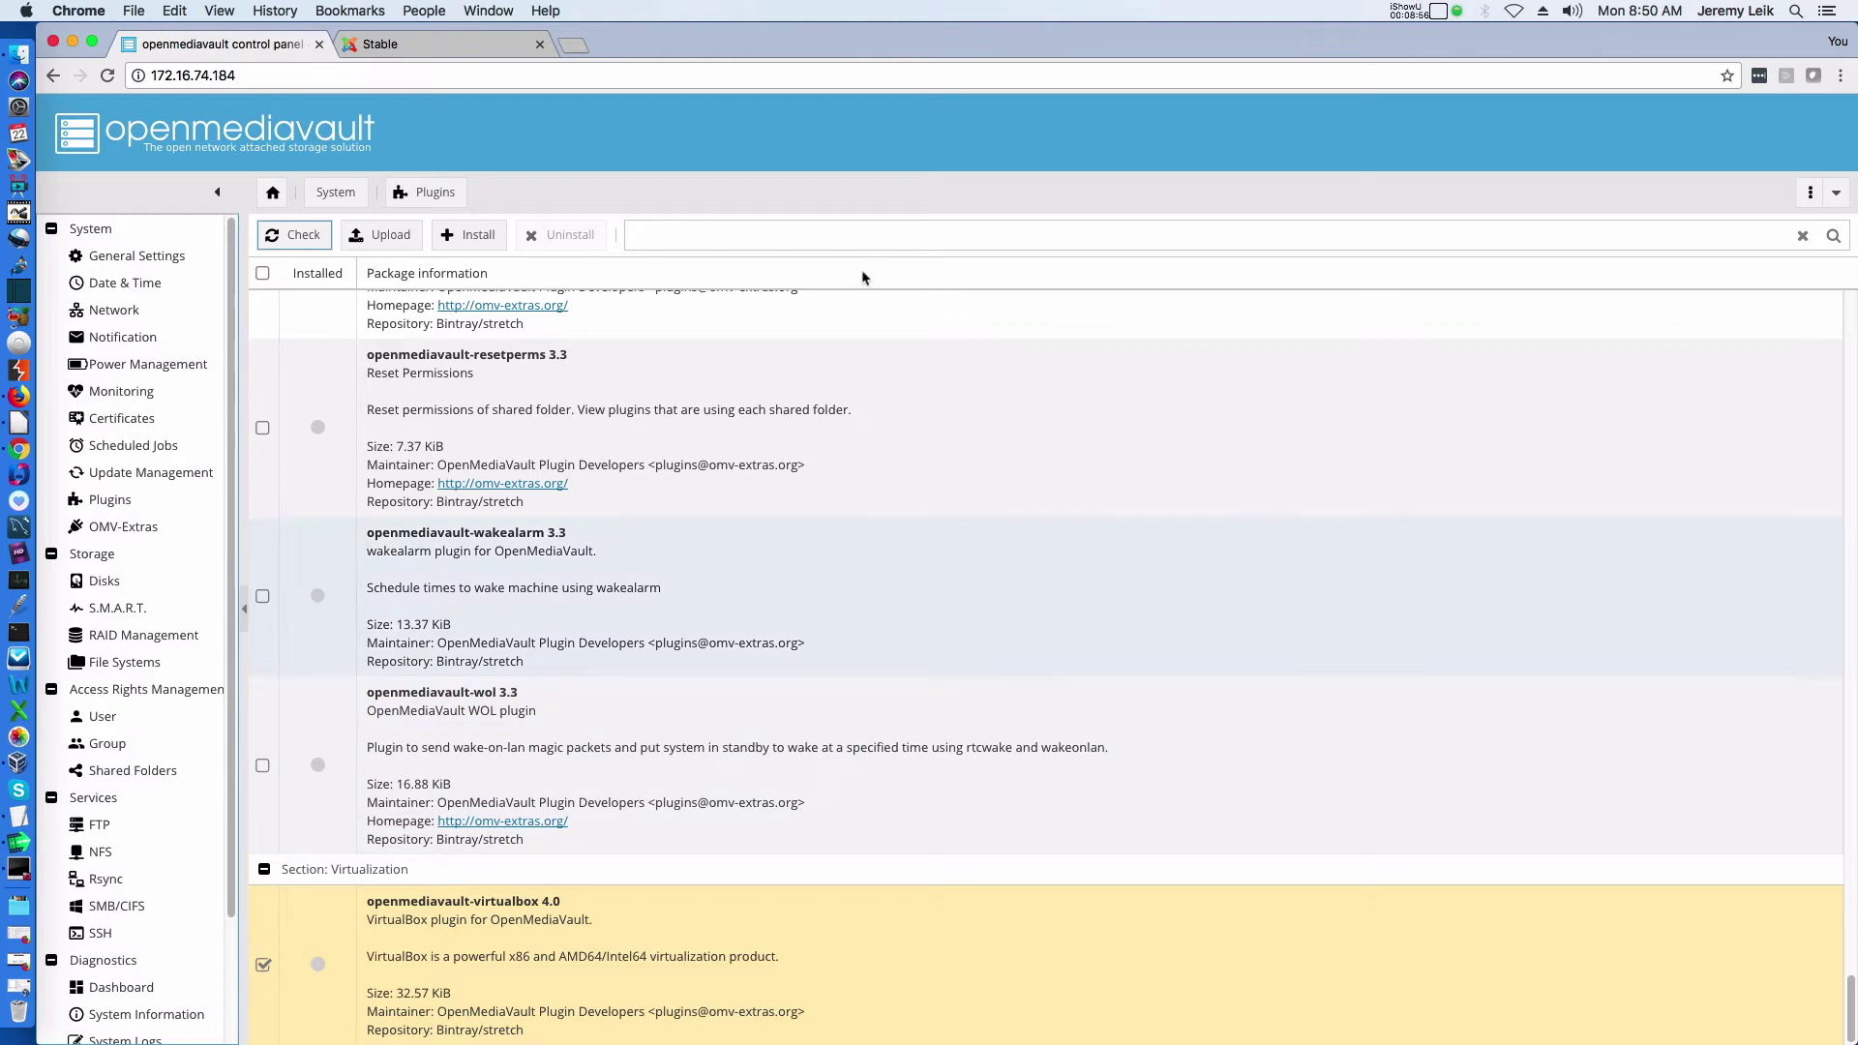
{"action": "left_click", "coordinate": [468, 240]}
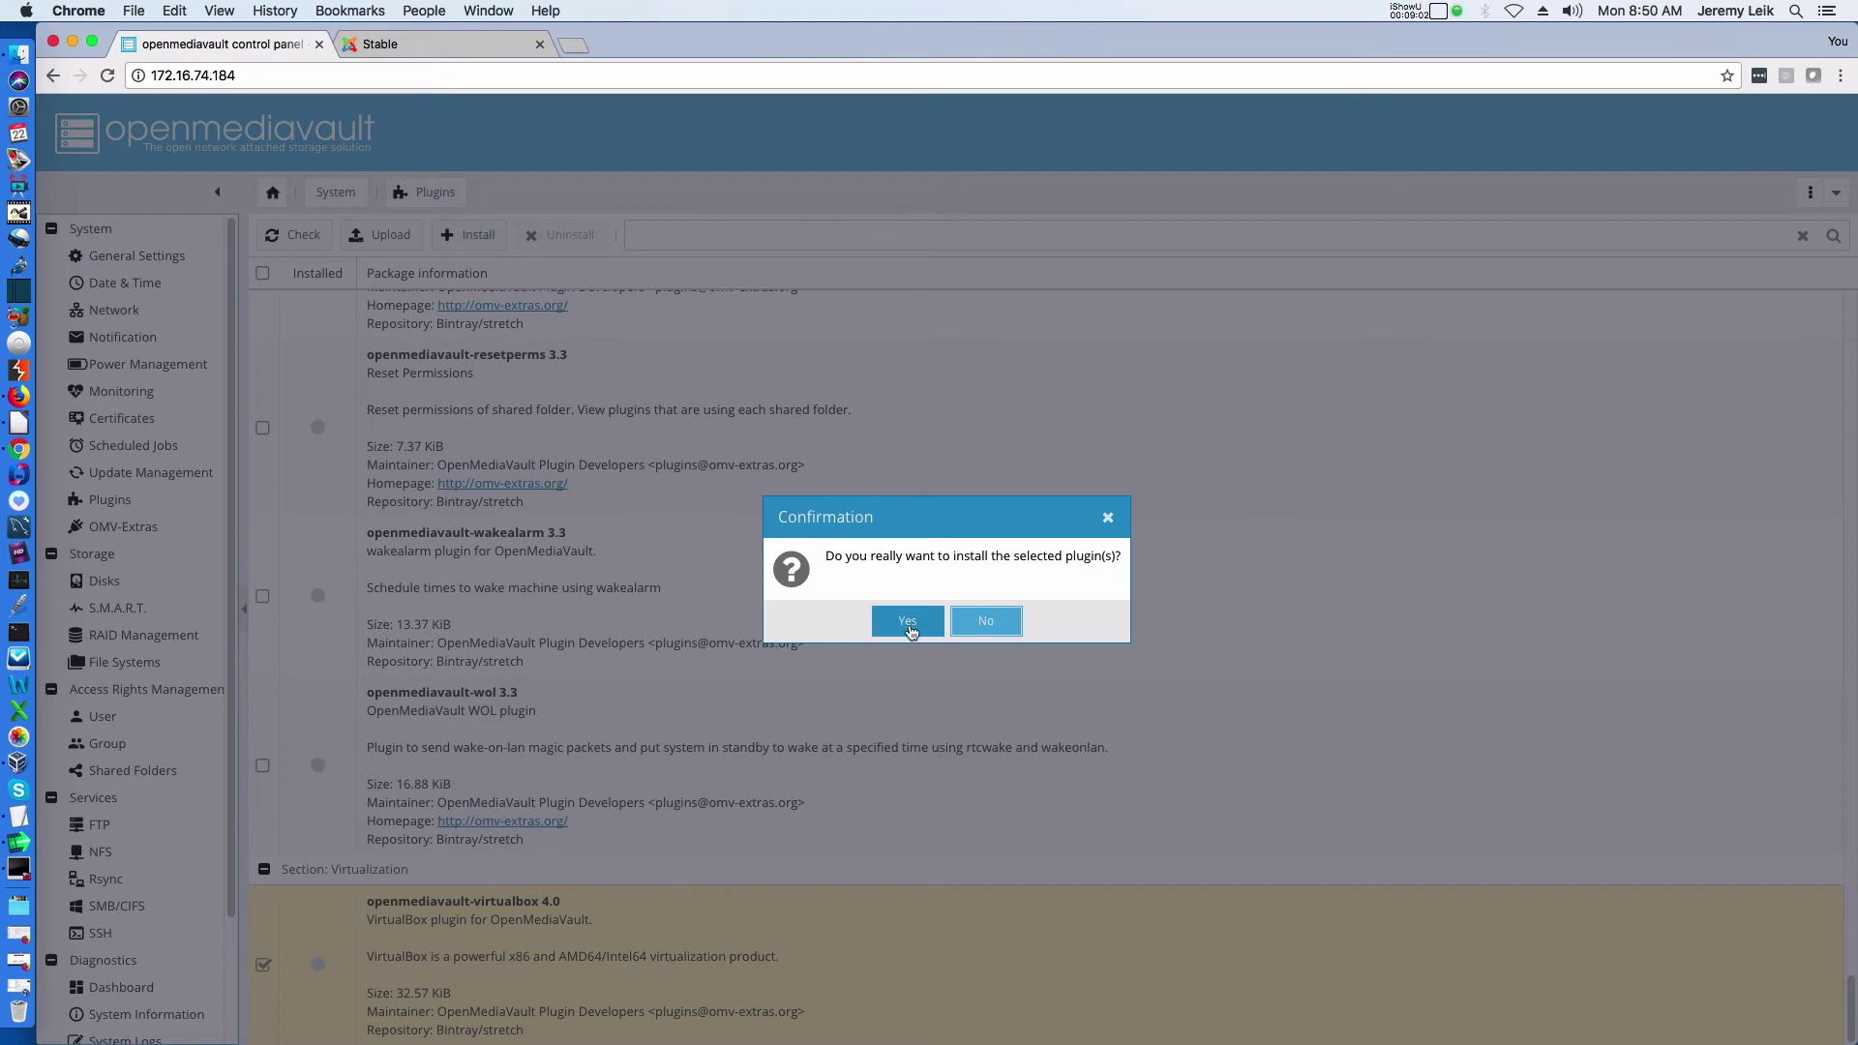
{"action": "left_click", "coordinate": [908, 625]}
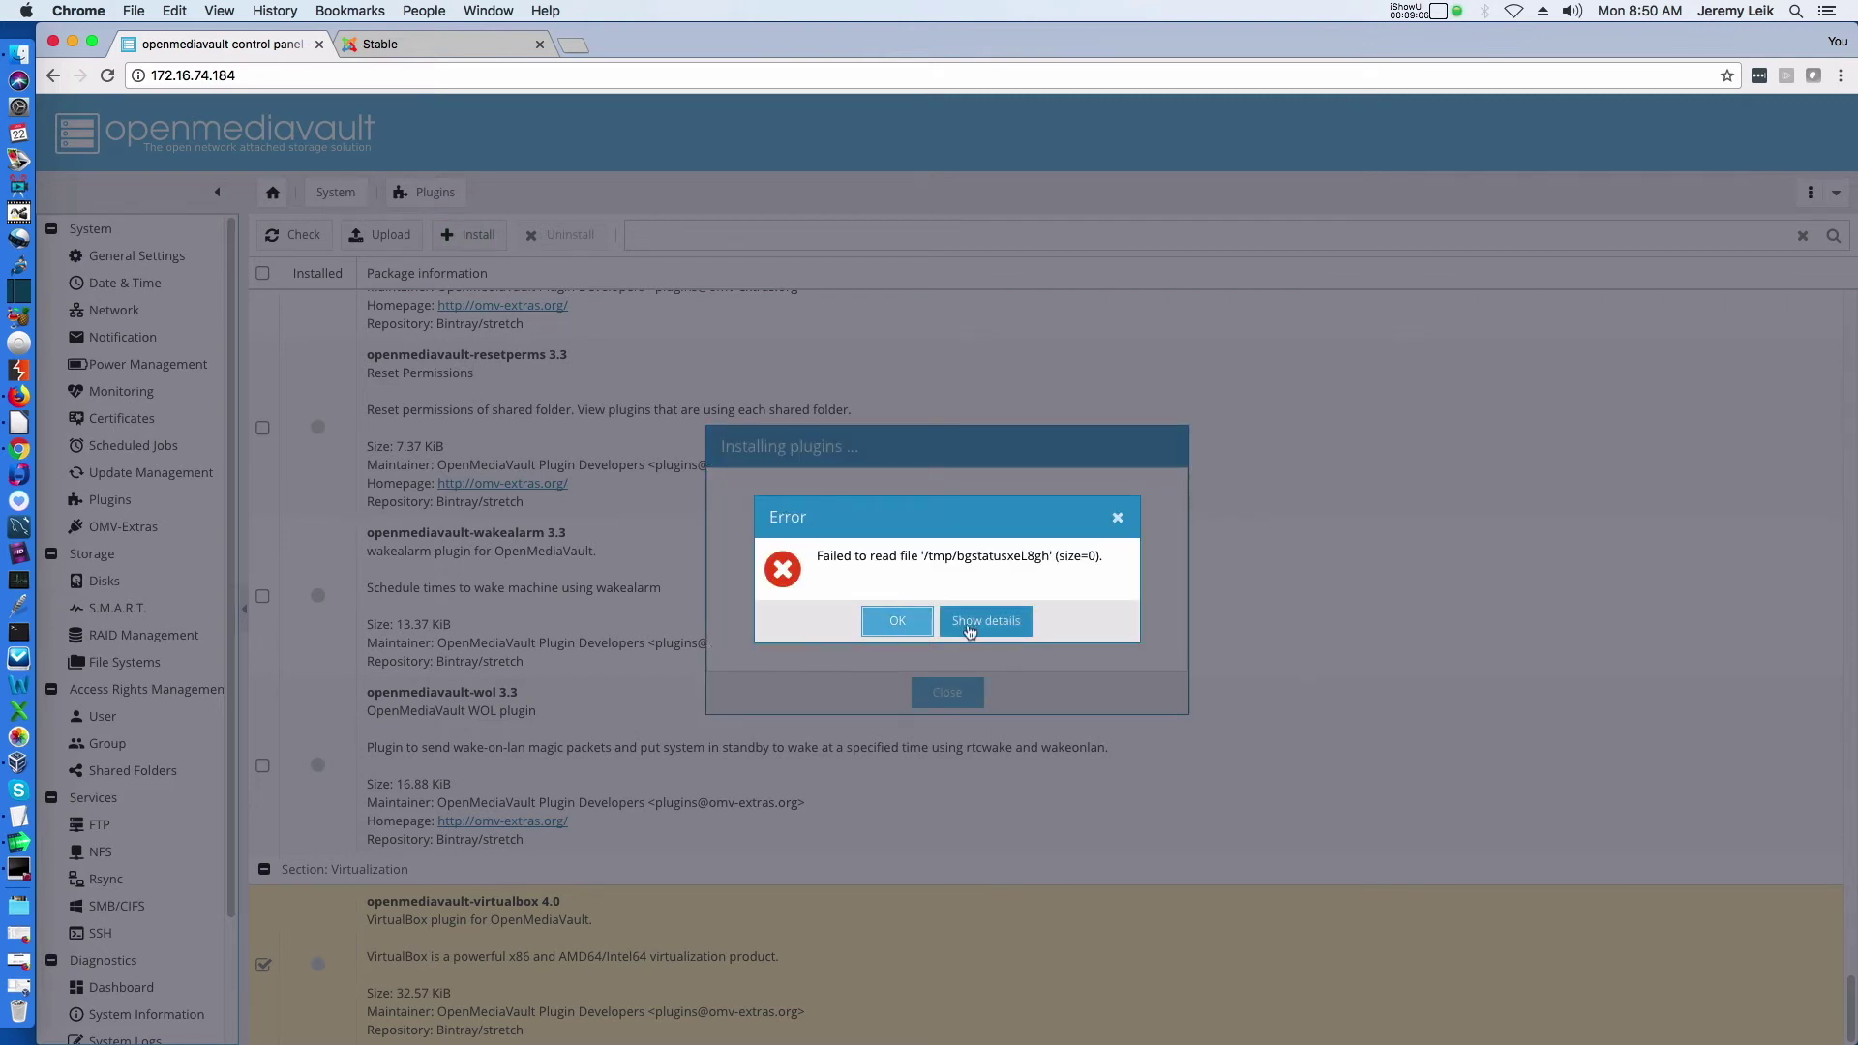
{"action": "left_click", "coordinate": [893, 622]}
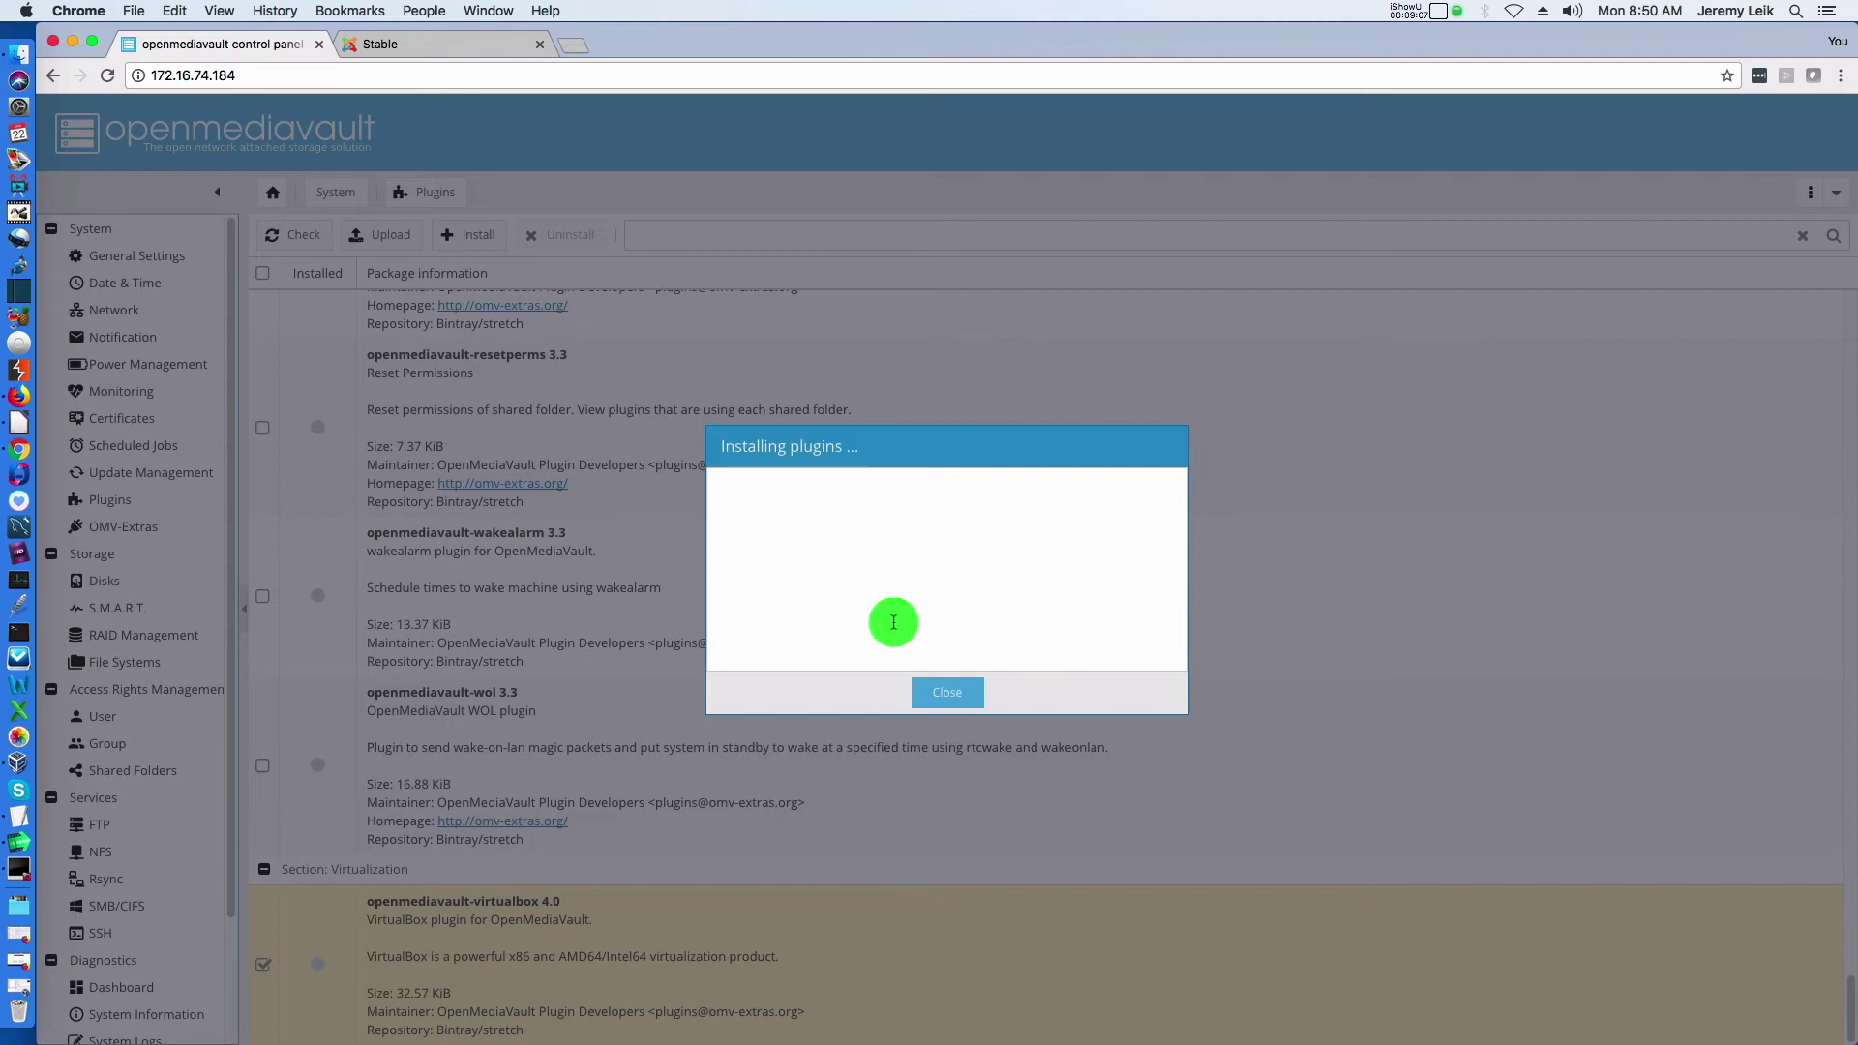
{"action": "left_click", "coordinate": [960, 694]}
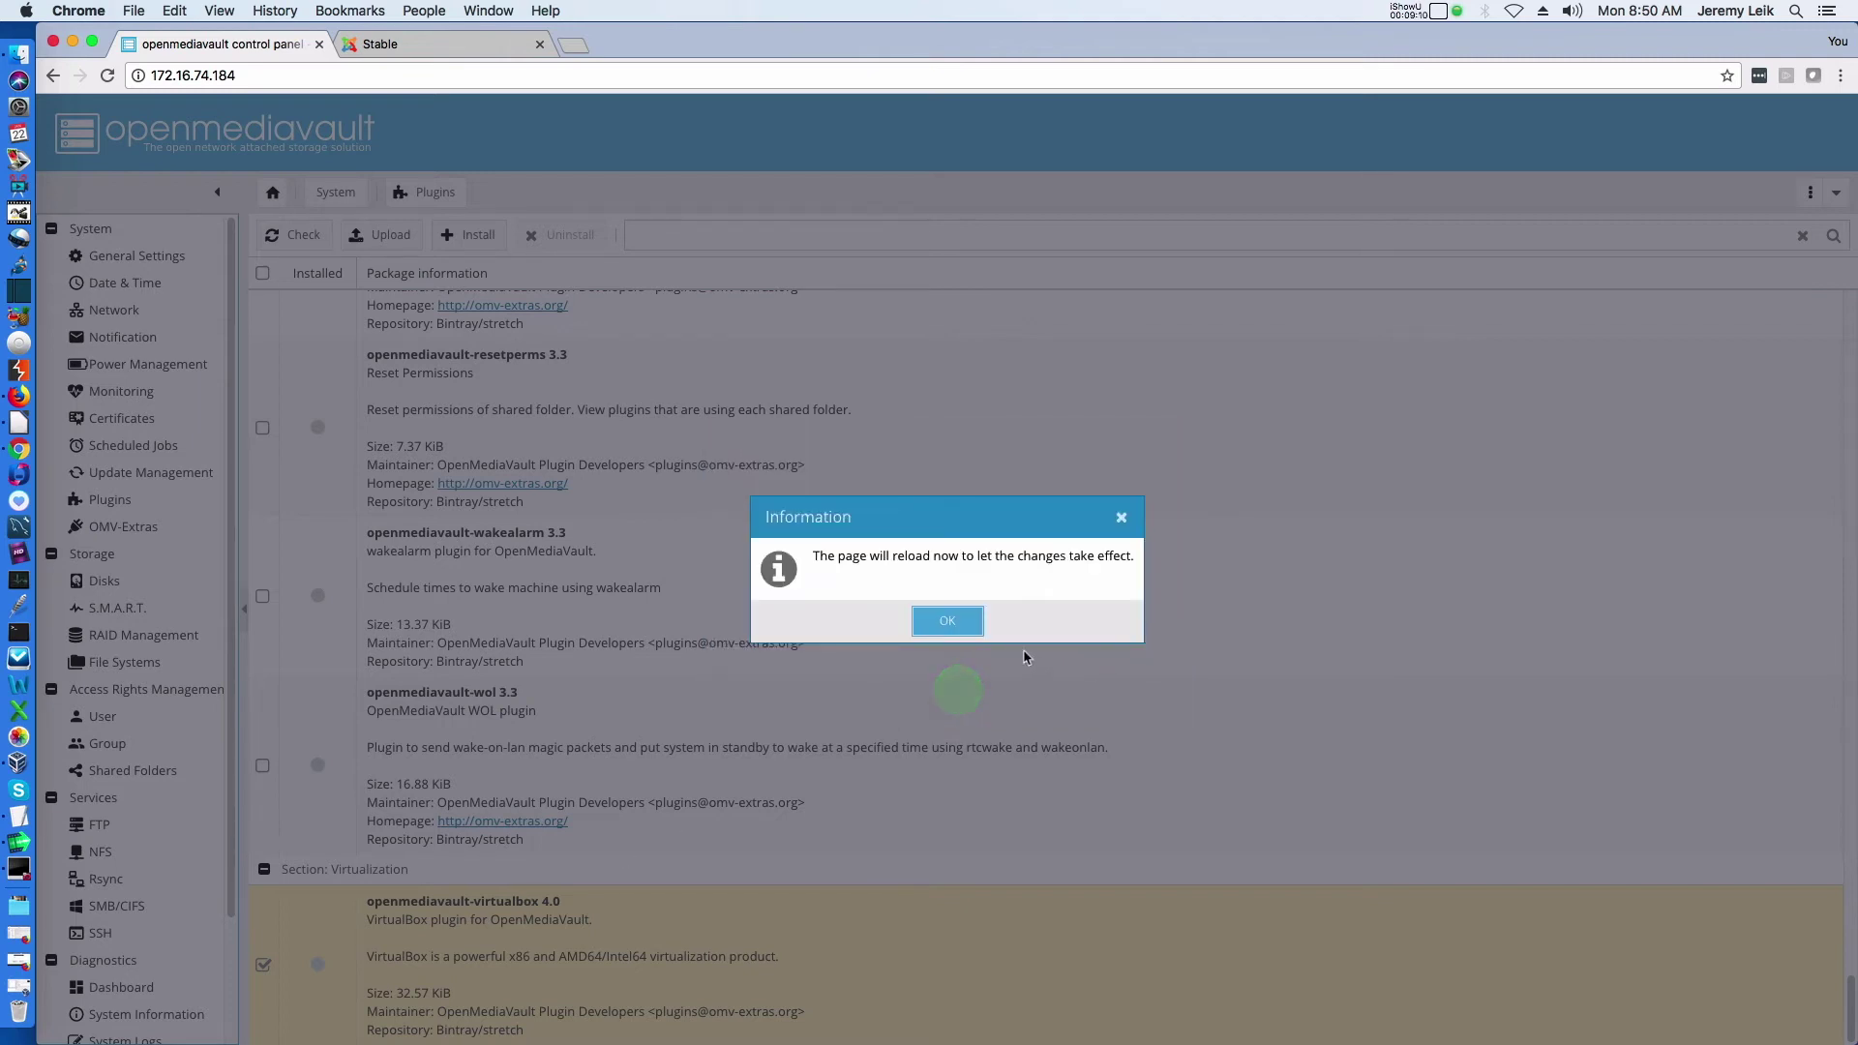
{"action": "left_click", "coordinate": [950, 624]}
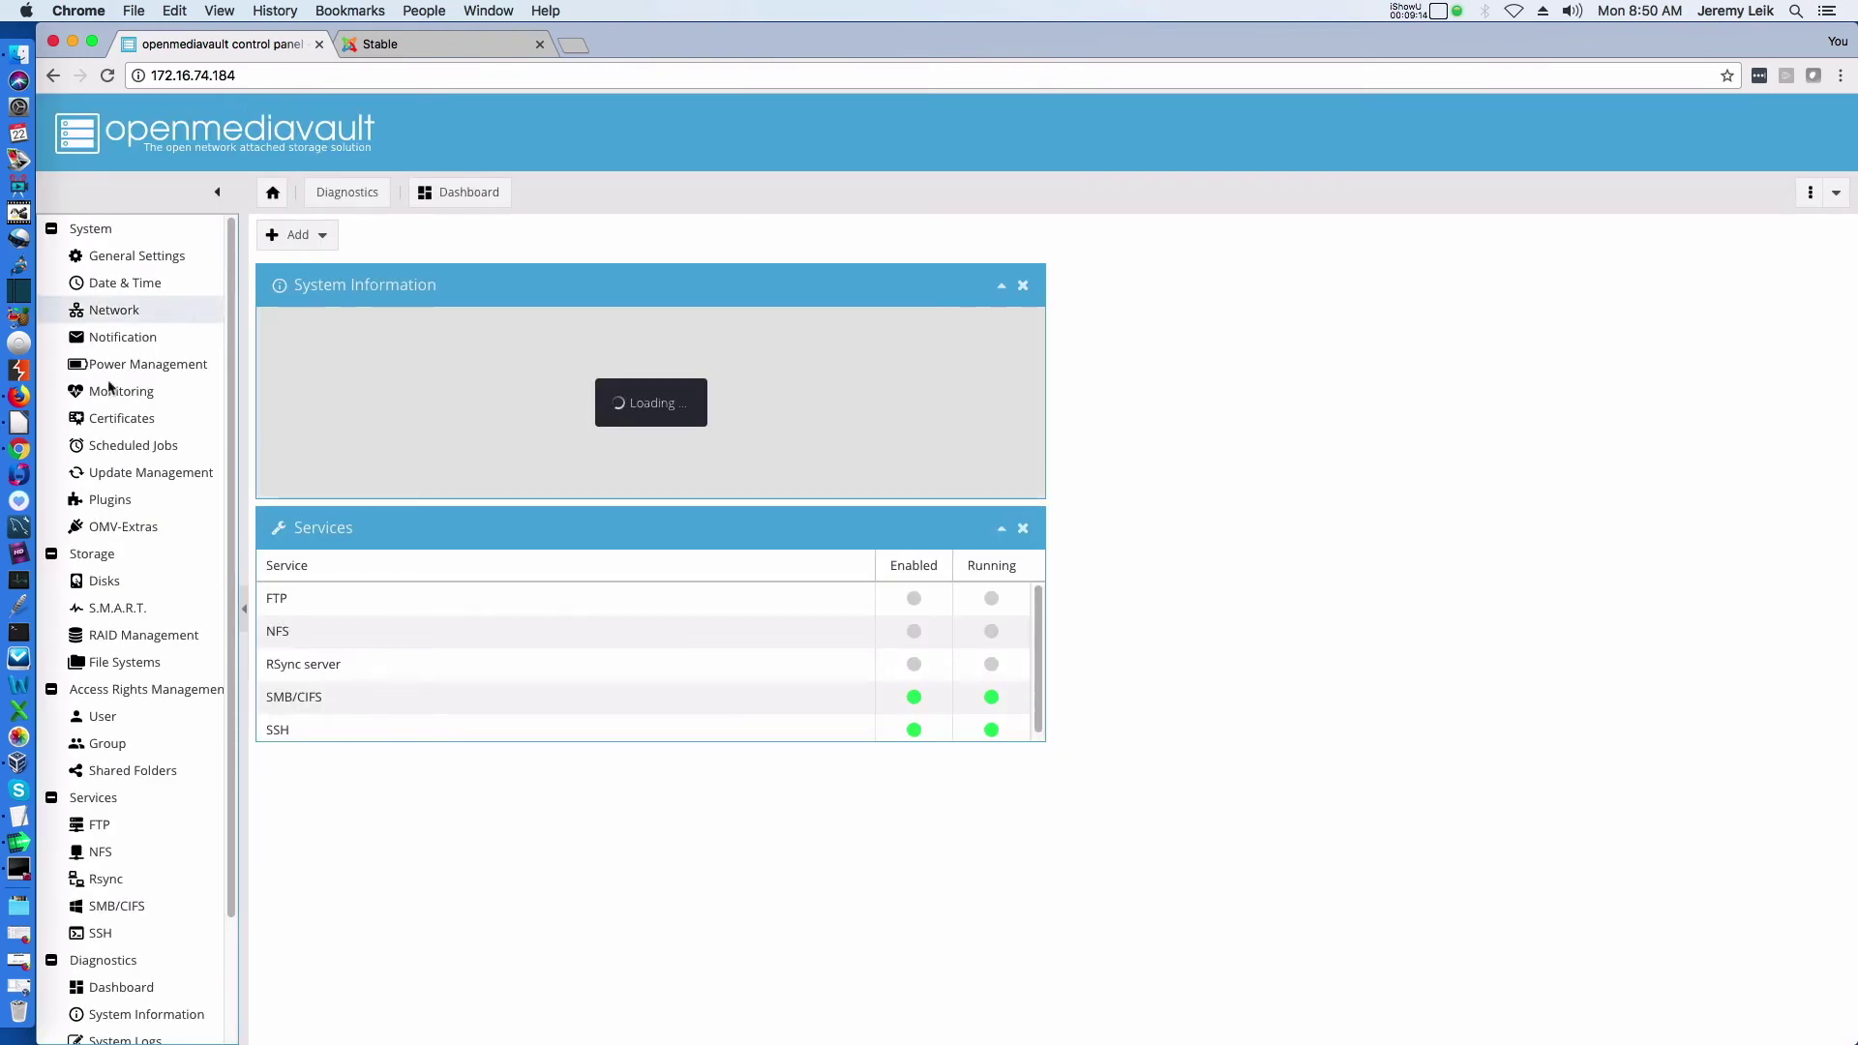
{"action": "left_click", "coordinate": [124, 501]}
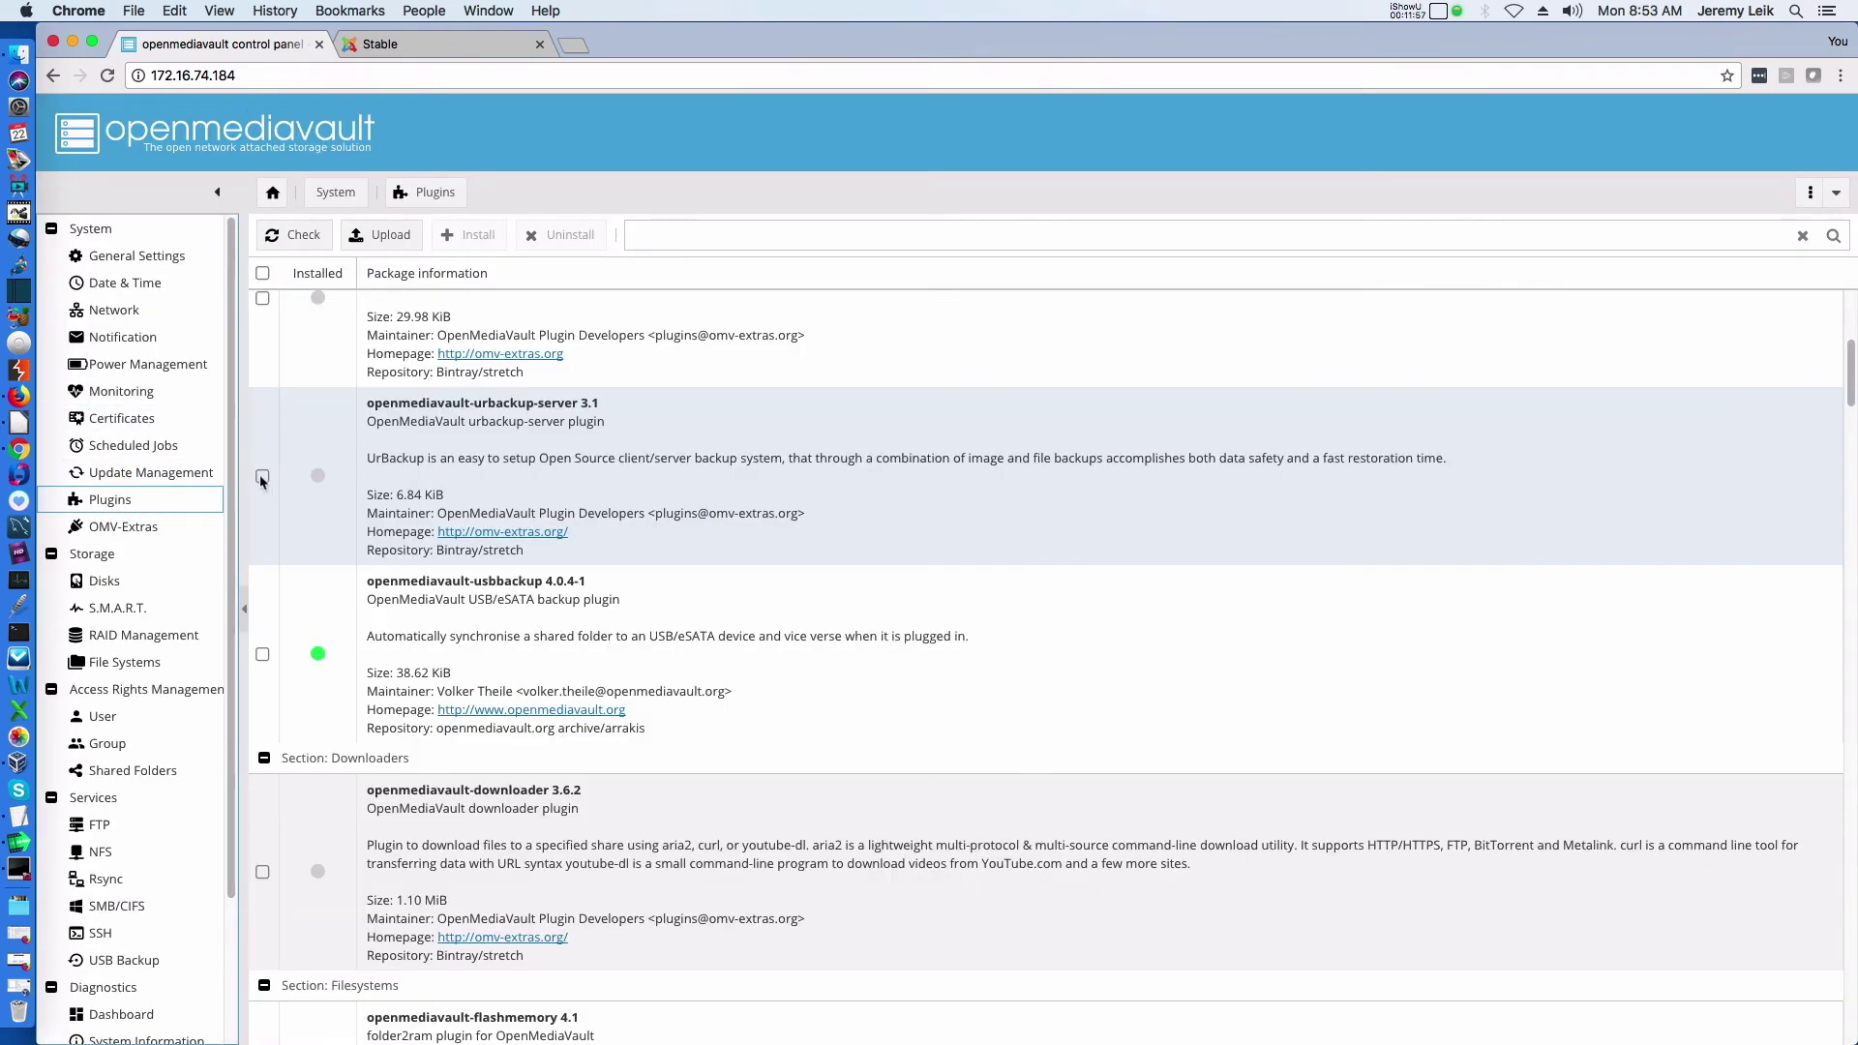
Install the openmediavault-urbackup-server 3.1 plugin and accept the page reload
{"action": "left_click", "coordinate": [260, 474]}
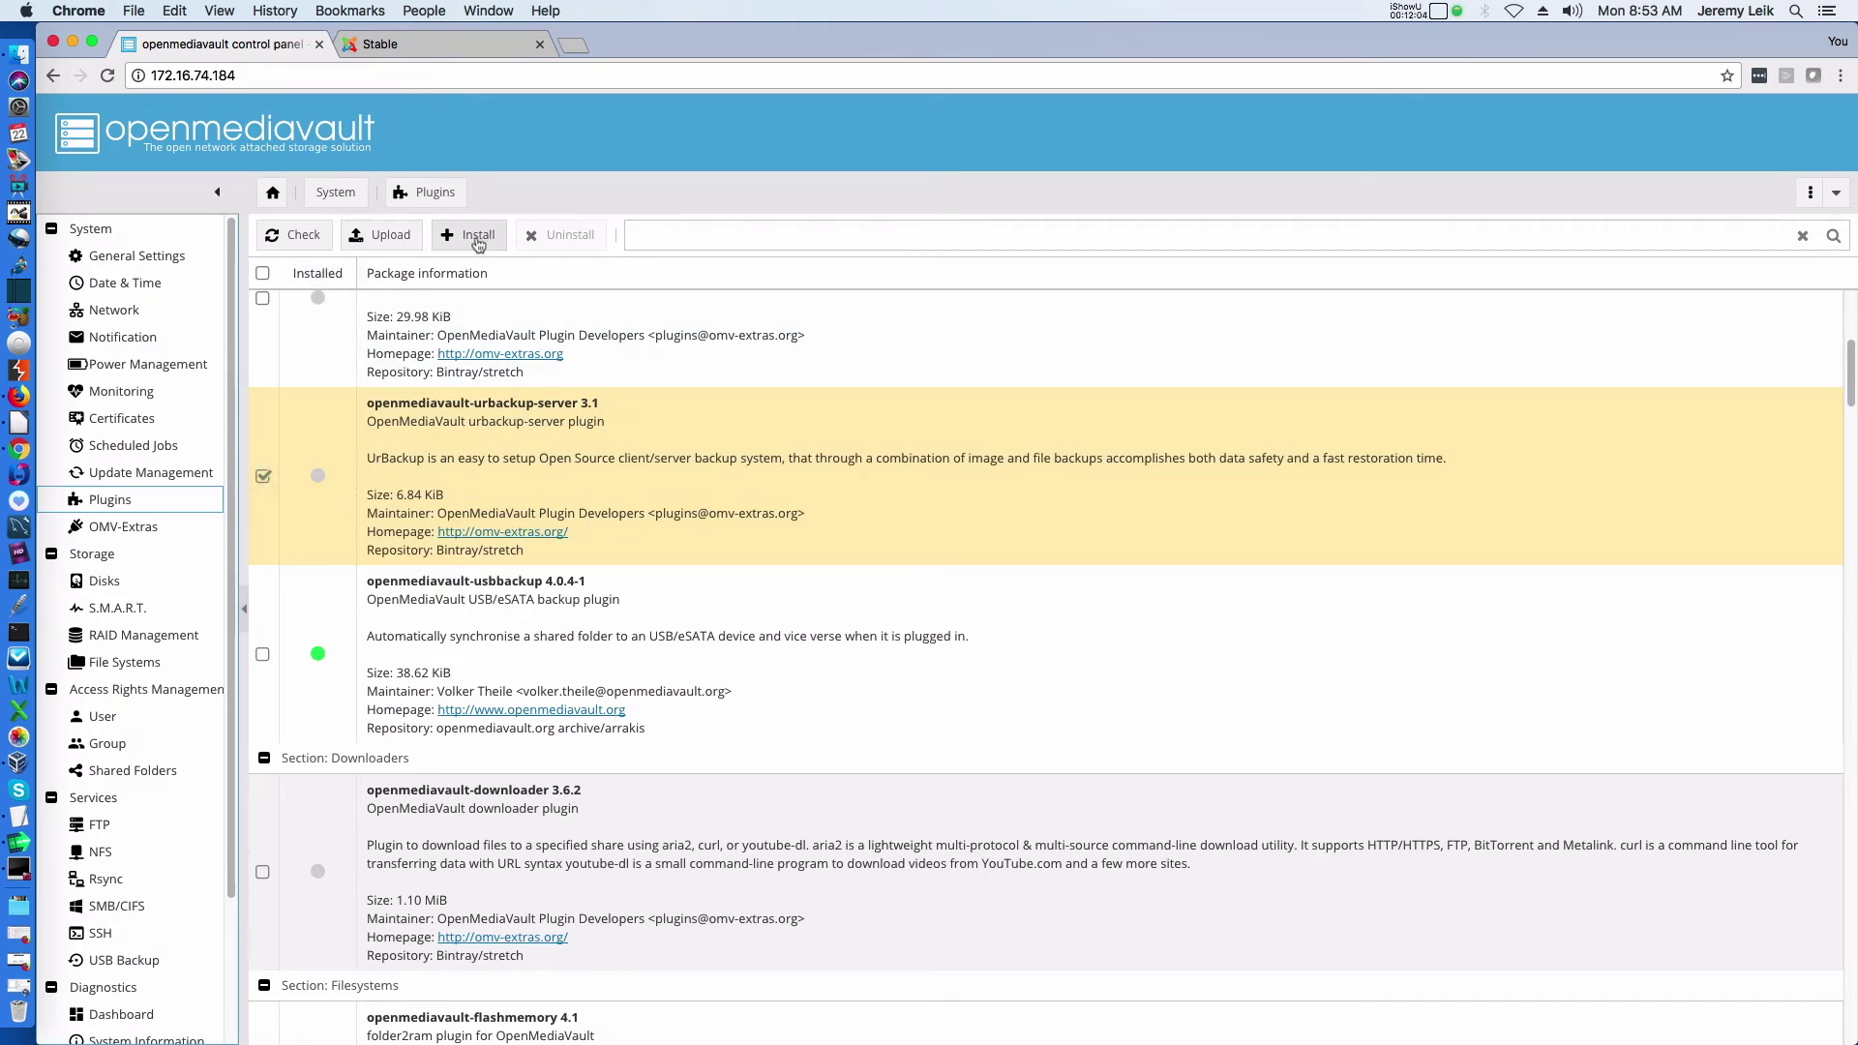
{"action": "left_click", "coordinate": [477, 242]}
{"action": "left_click", "coordinate": [919, 623]}
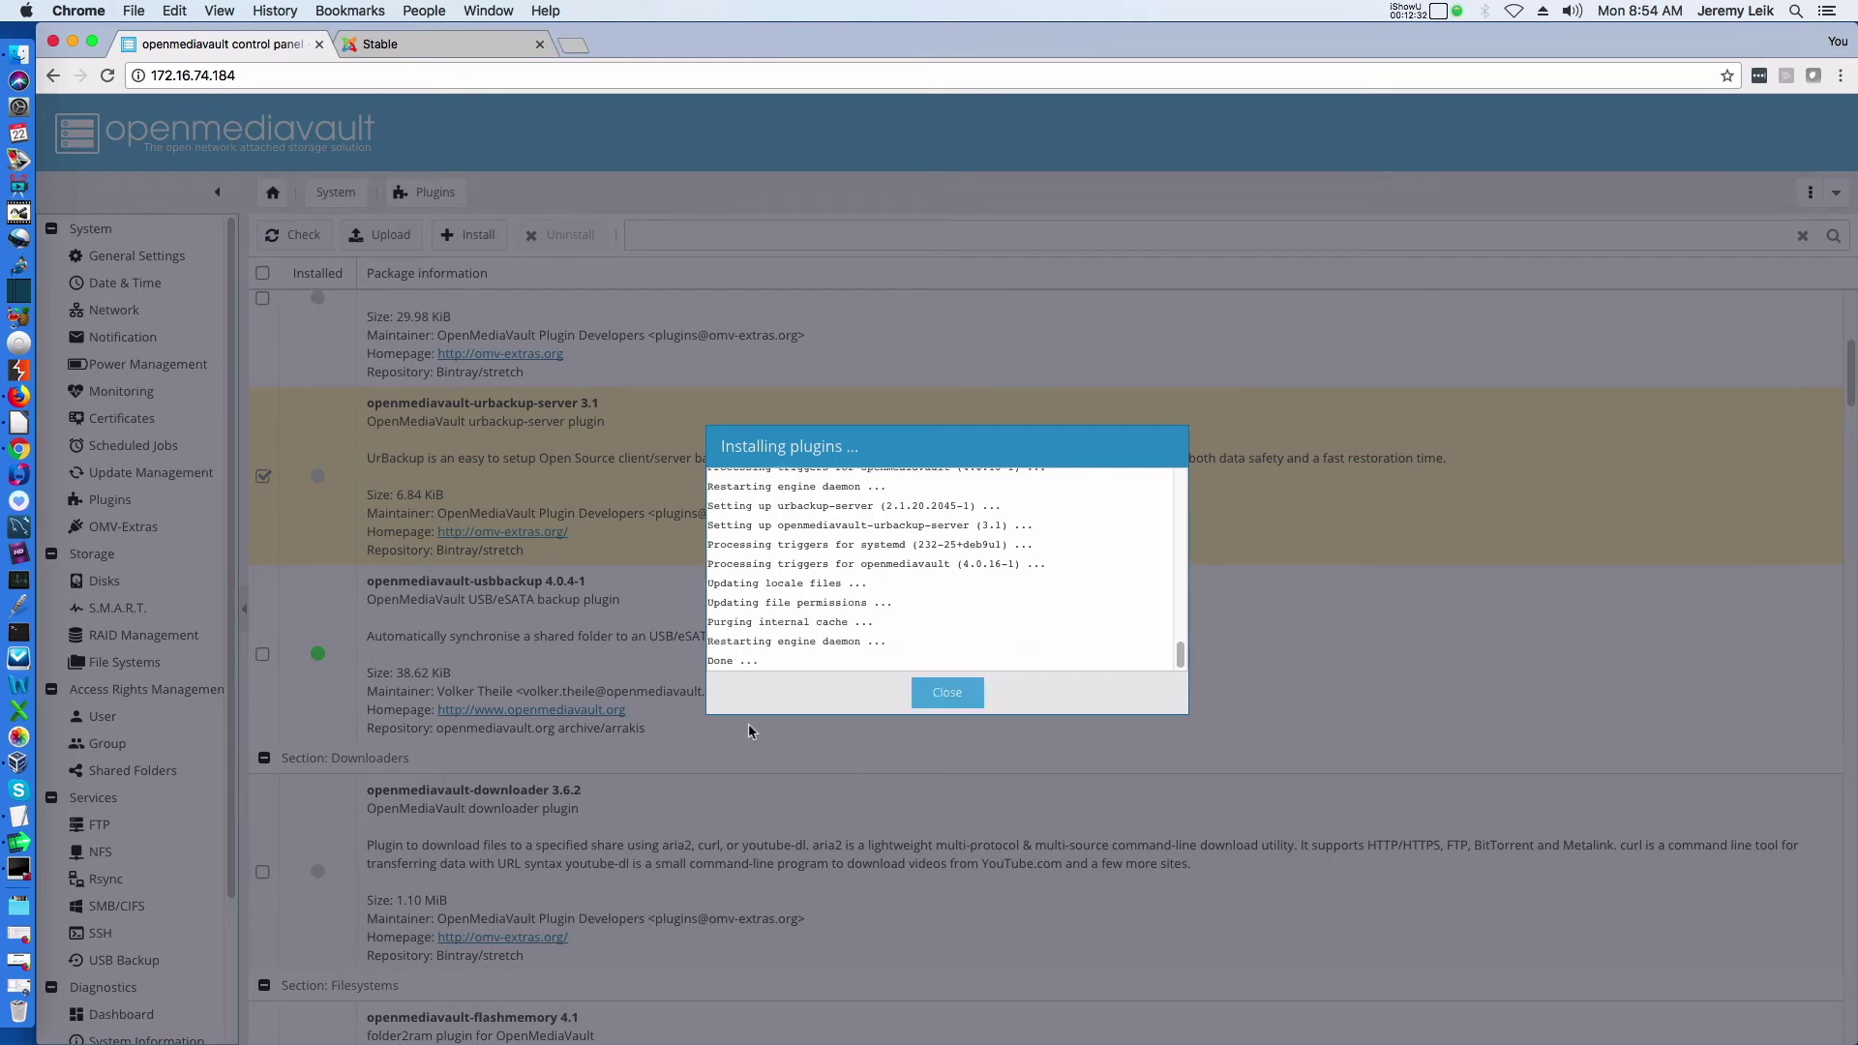
{"action": "left_click", "coordinate": [945, 691]}
{"action": "left_click", "coordinate": [942, 618]}
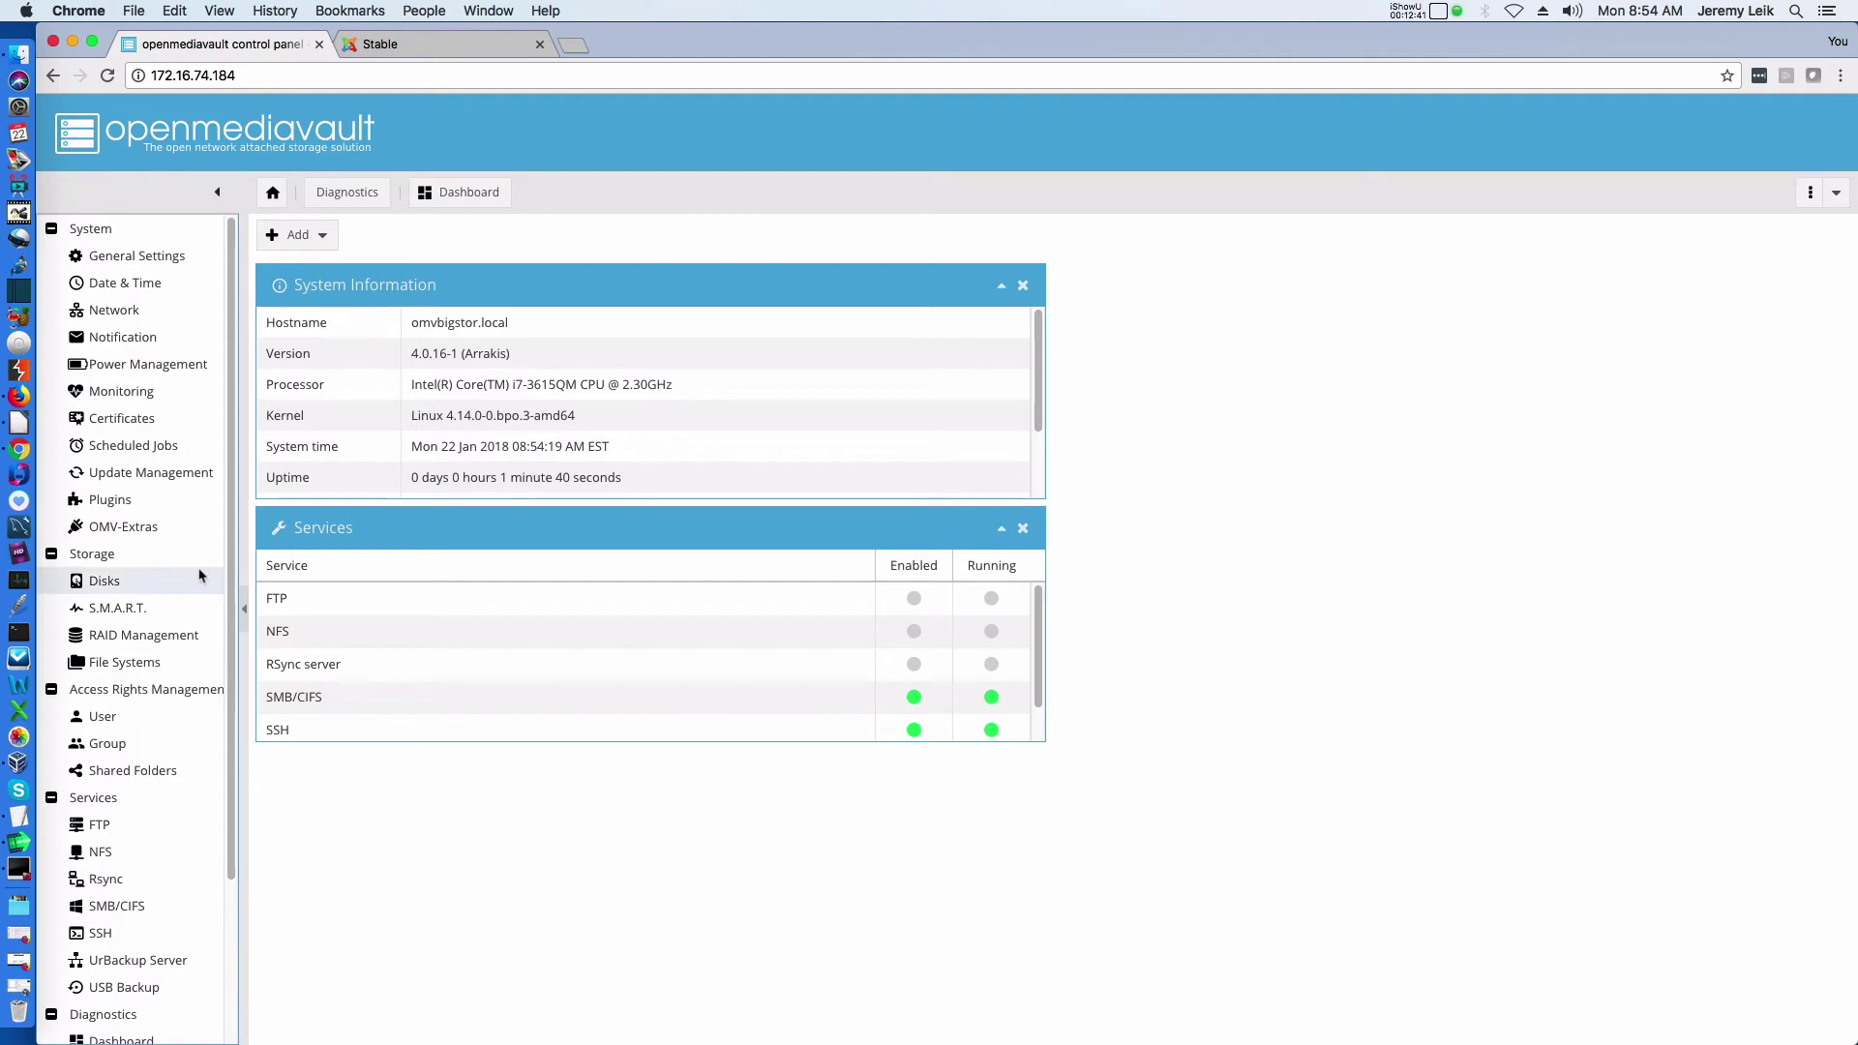
Open Services > UrBackup Server, showing it disabled on port 55413 with web port 55414
{"action": "left_click", "coordinate": [110, 501]}
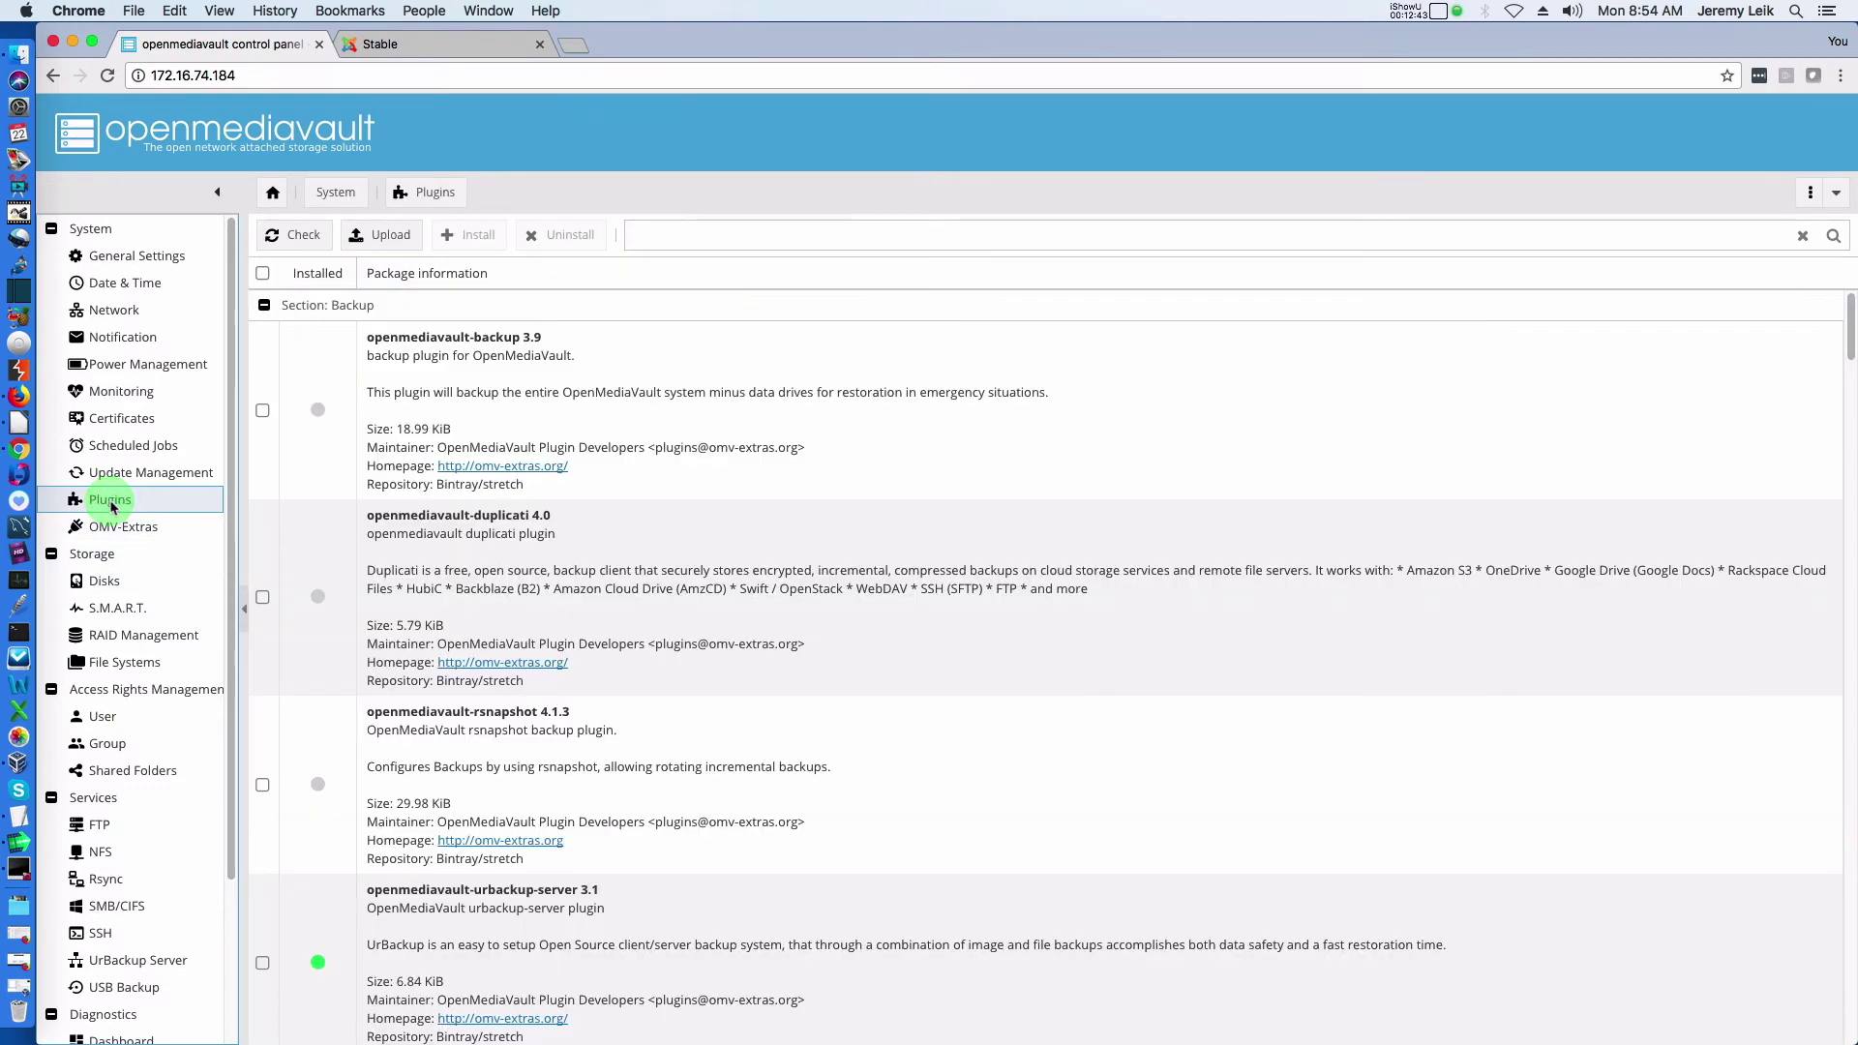
{"action": "scroll", "coordinate": [834, 636], "scroll_direction": "down", "scroll_amount": 5}
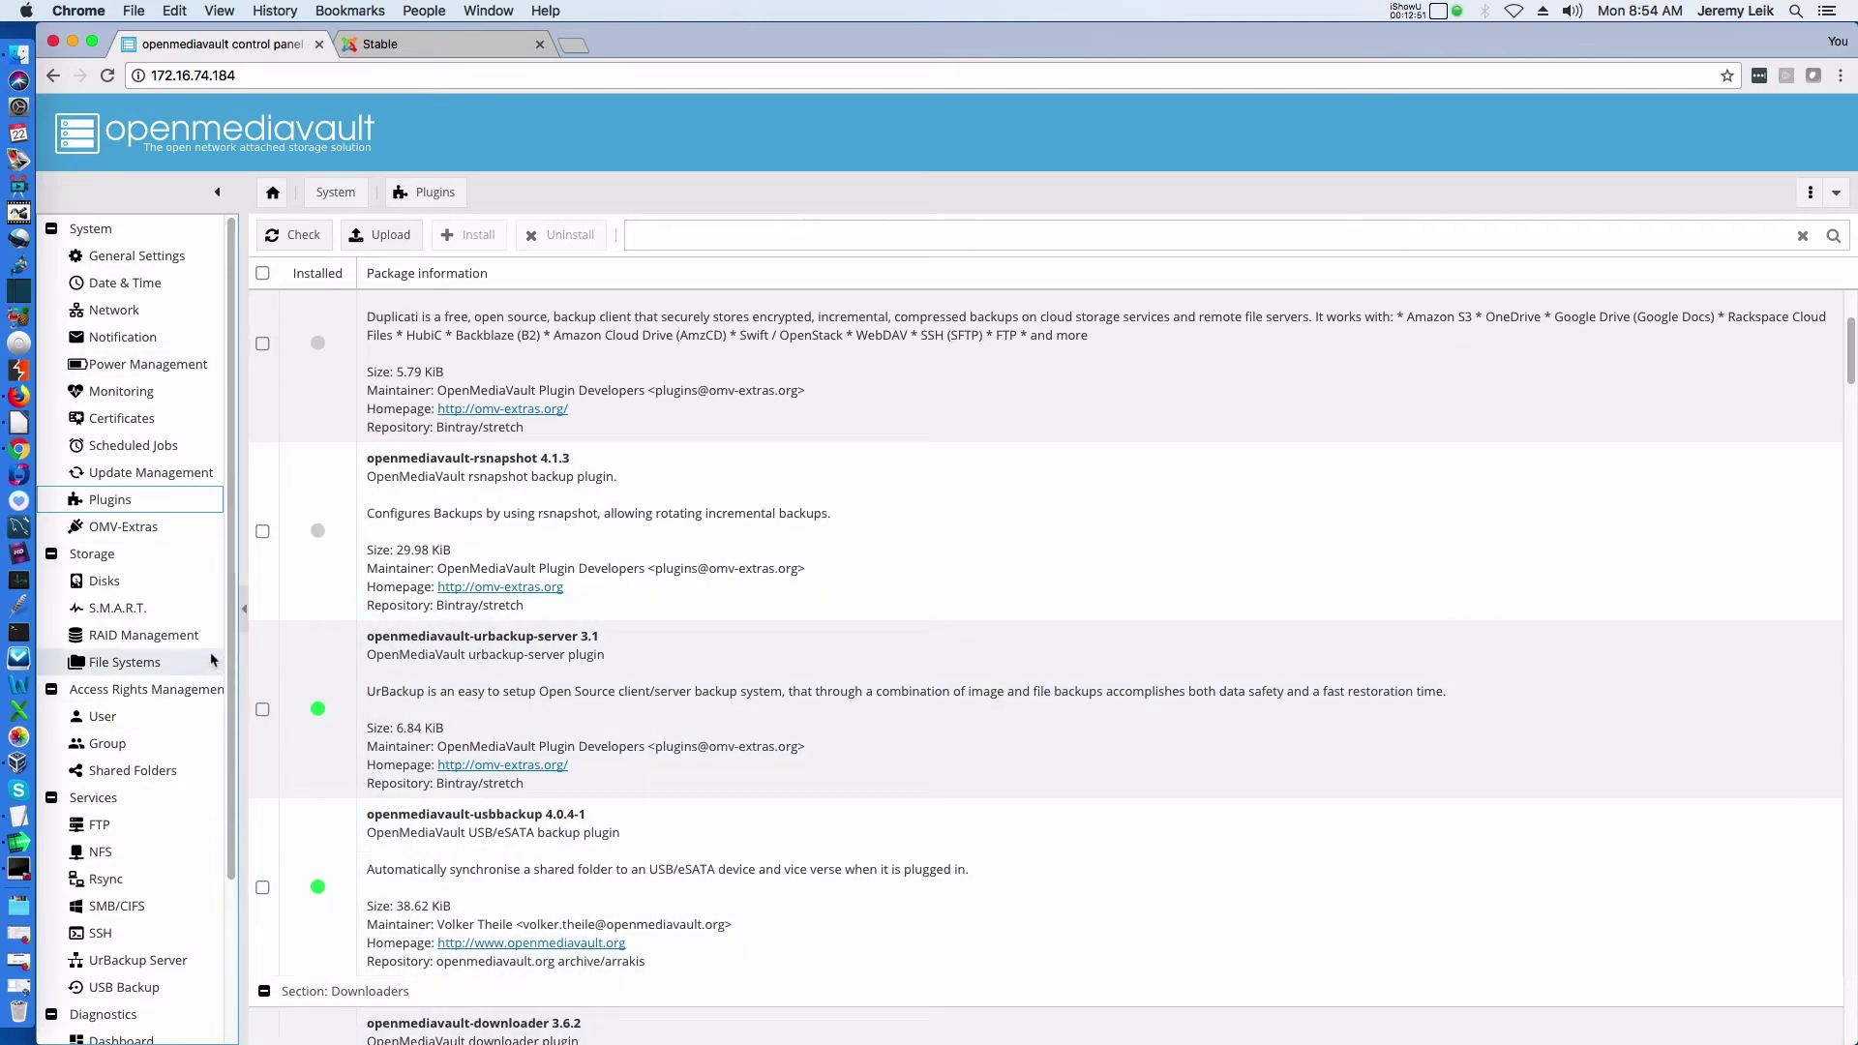
{"action": "left_click_drag", "start_coordinate": [230, 573], "coordinate": [237, 762]}
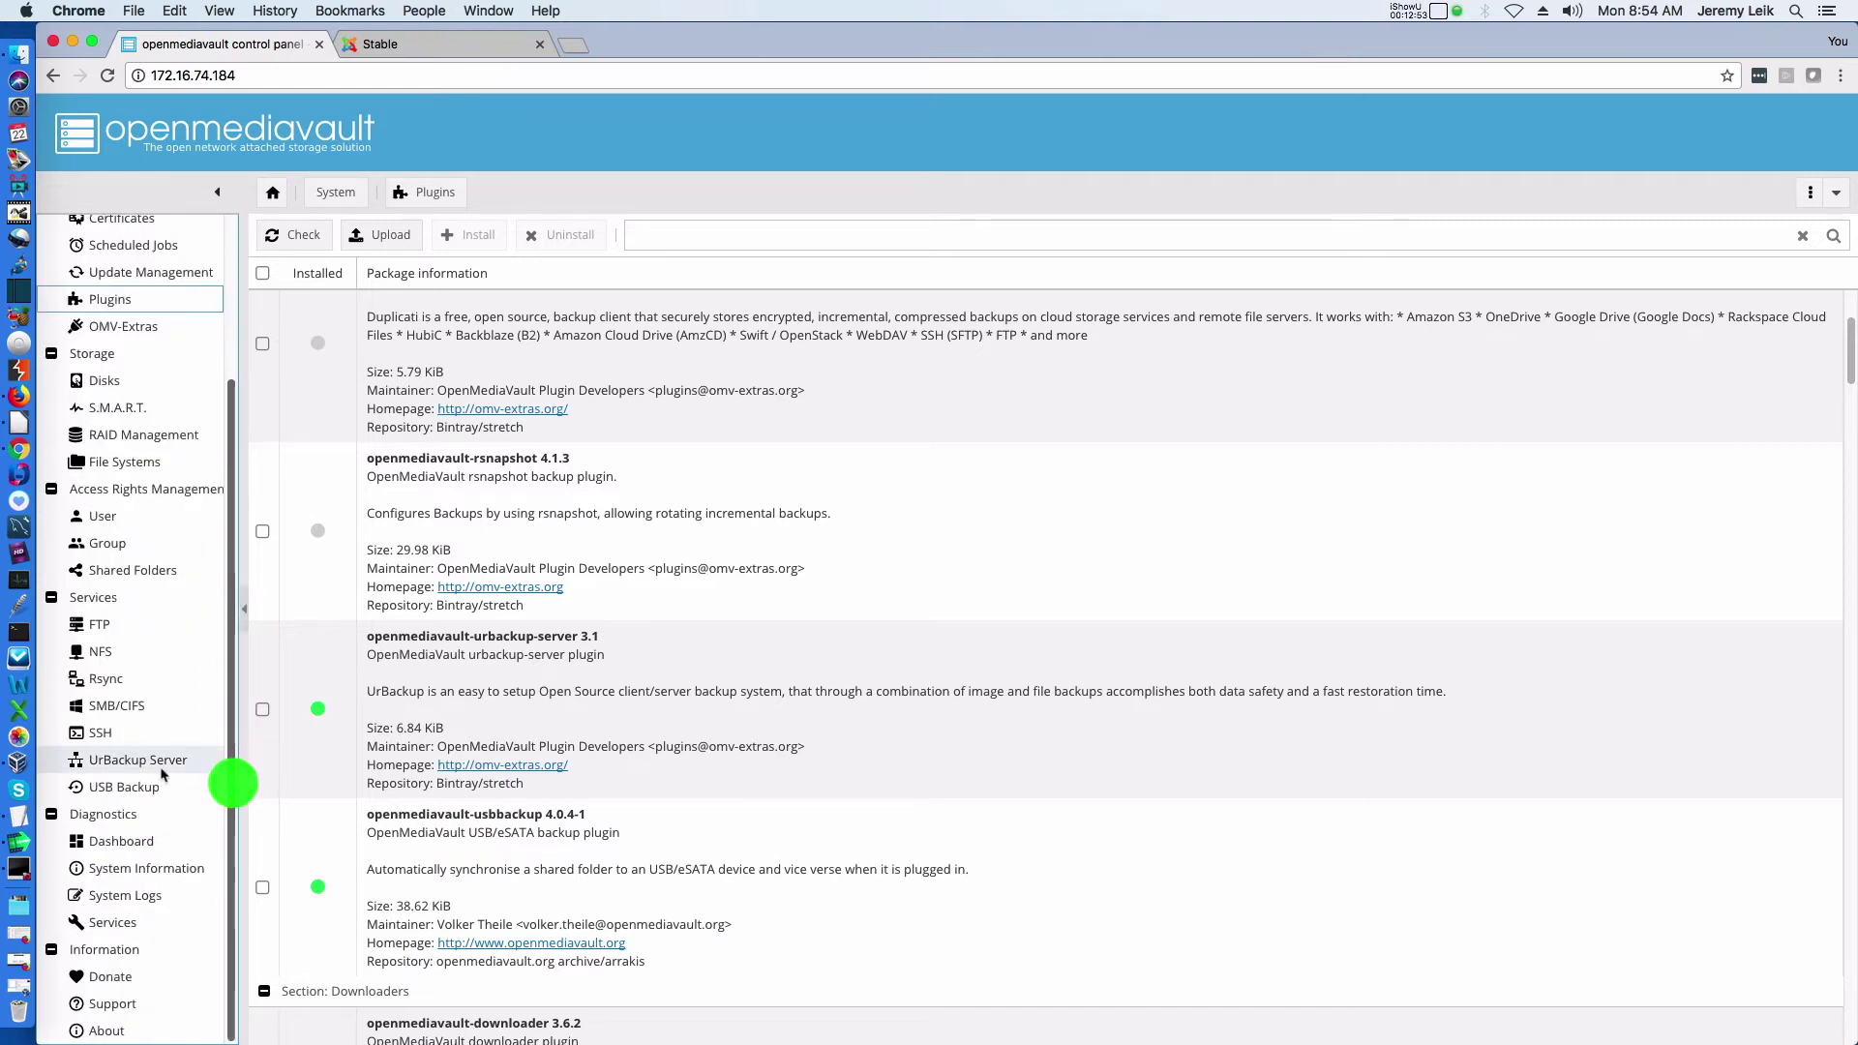
{"action": "left_click", "coordinate": [98, 771]}
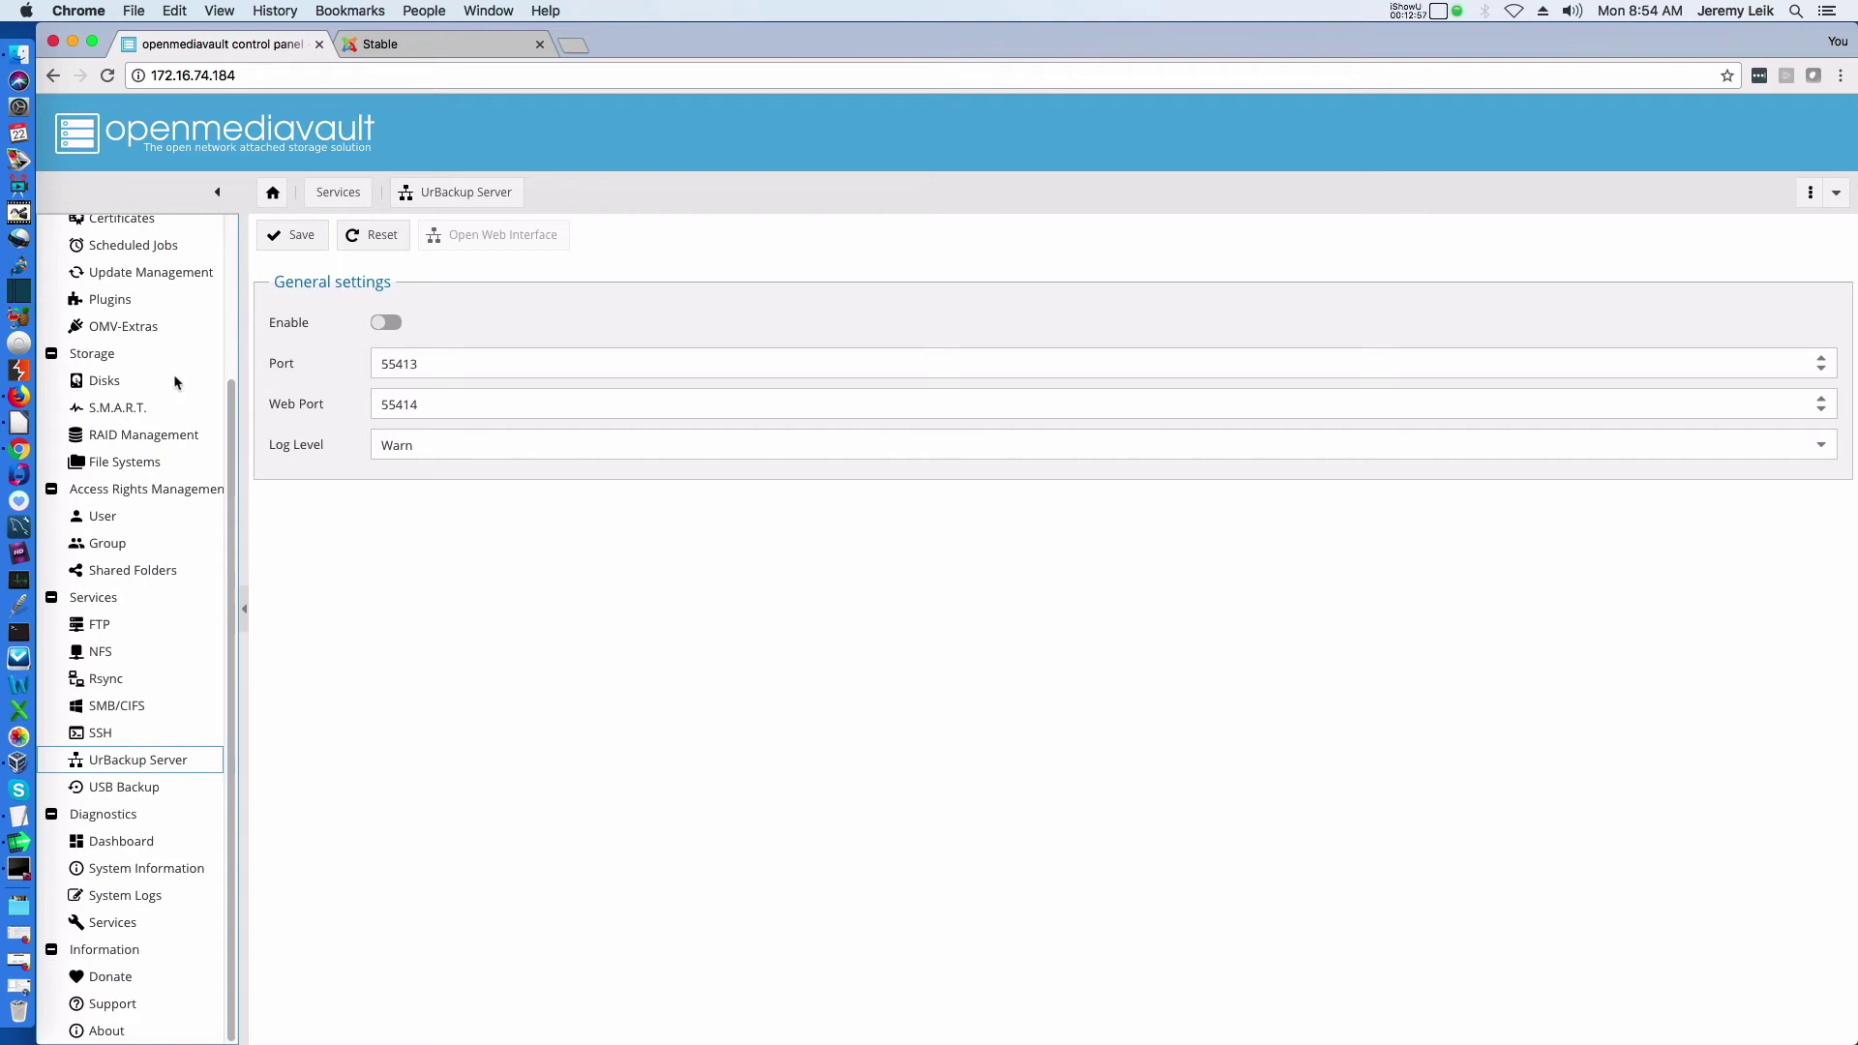
Enable the UrBackup Server service, save it, and apply the pending configuration change
{"action": "left_click", "coordinate": [387, 324]}
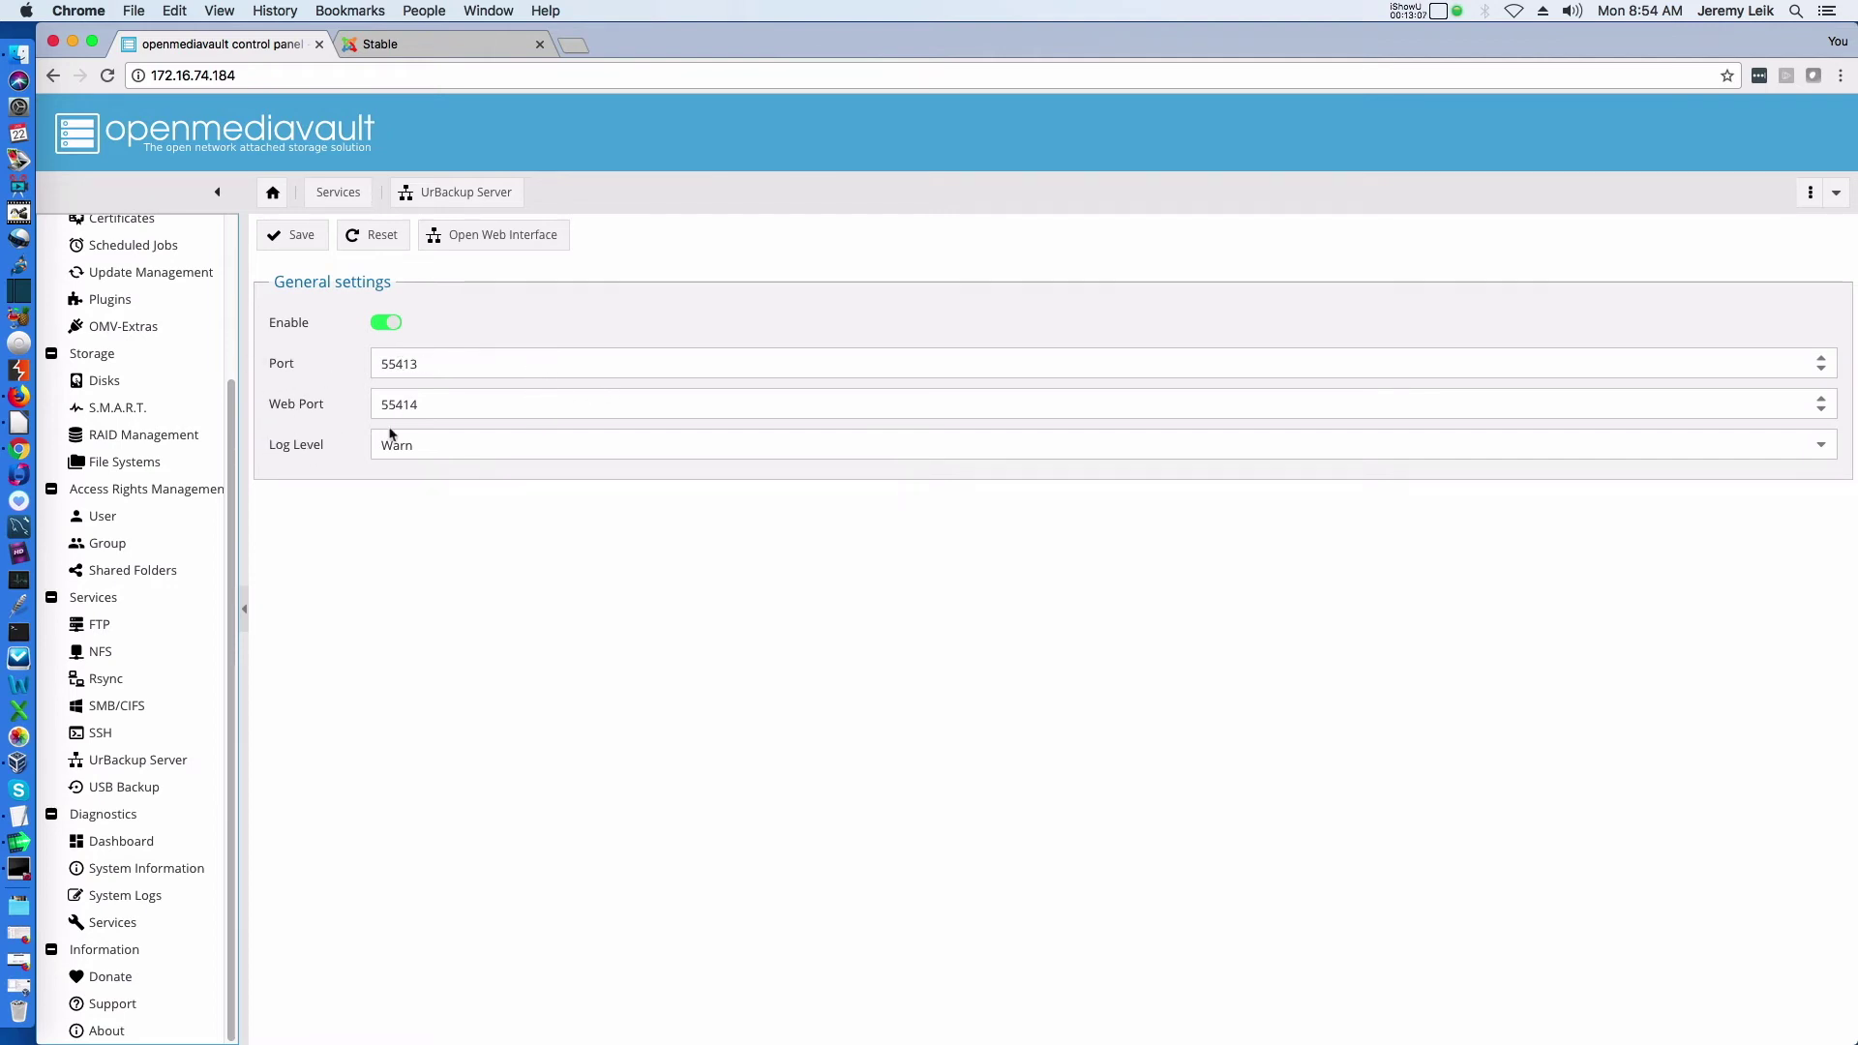
{"action": "left_click", "coordinate": [285, 239]}
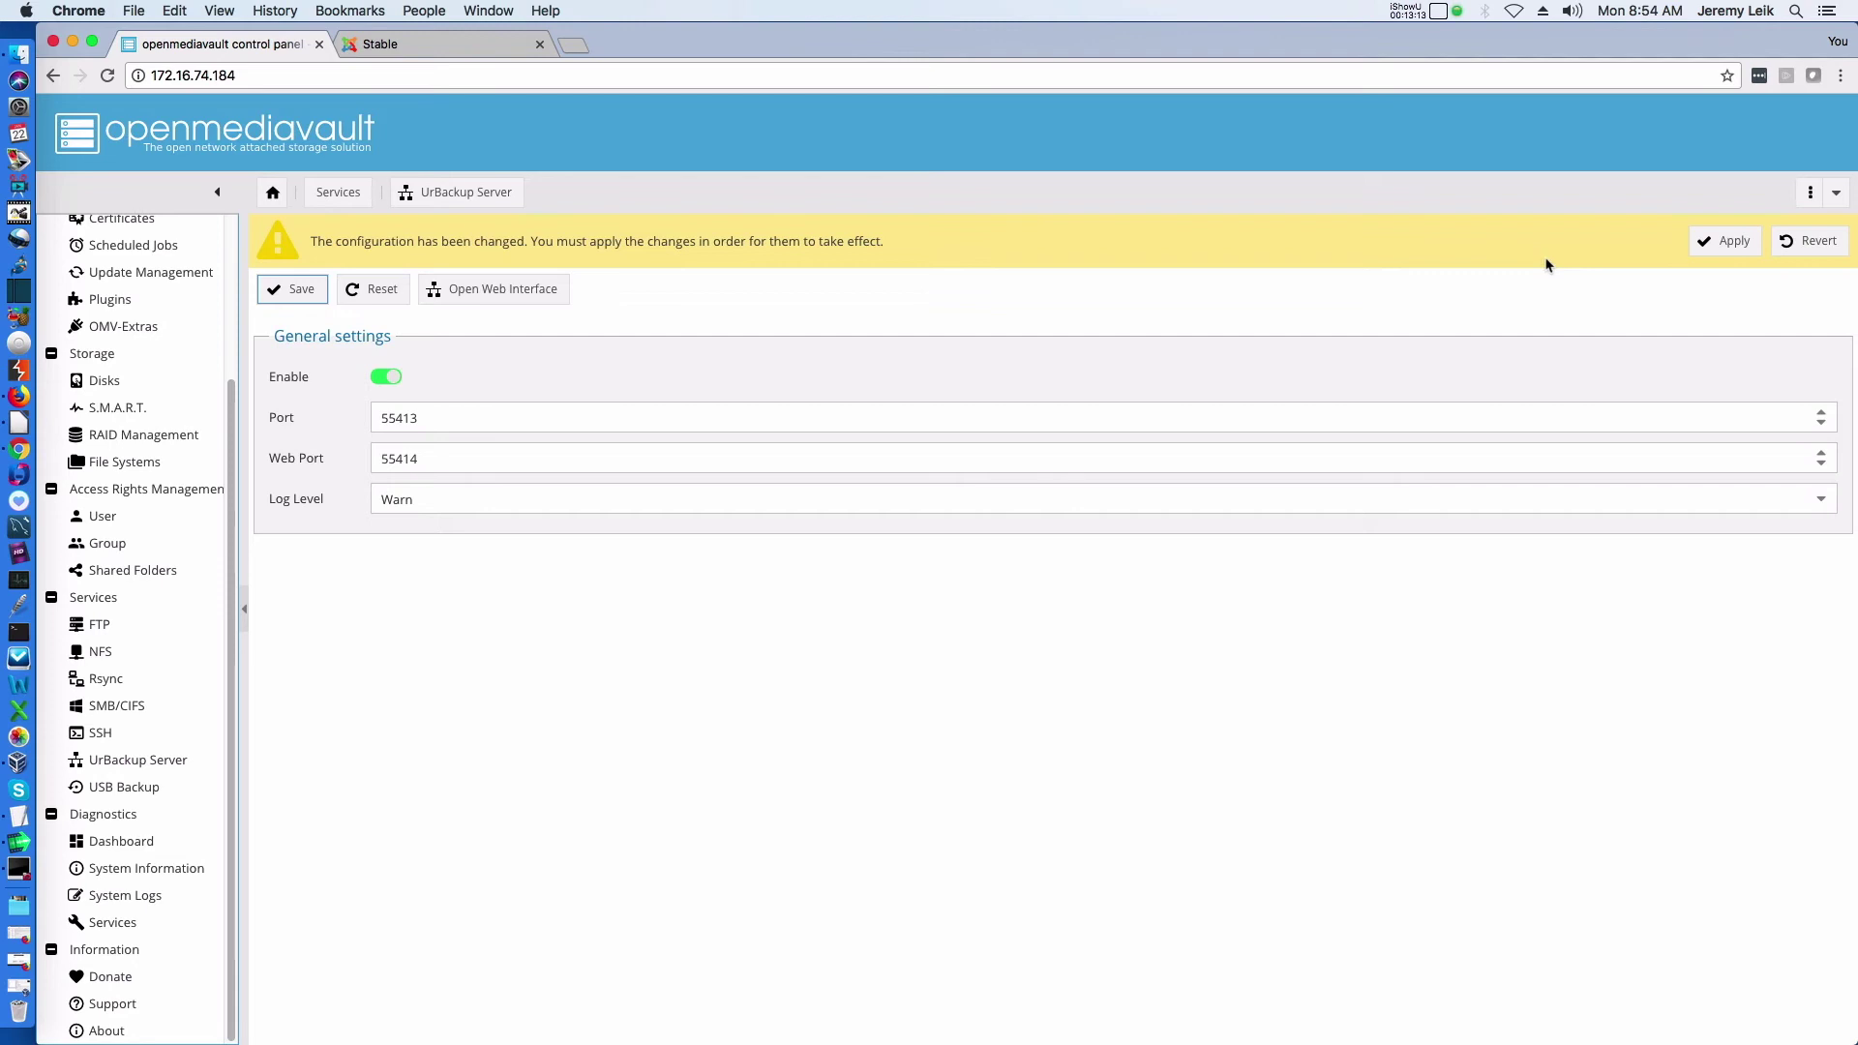
{"action": "left_click", "coordinate": [1717, 241]}
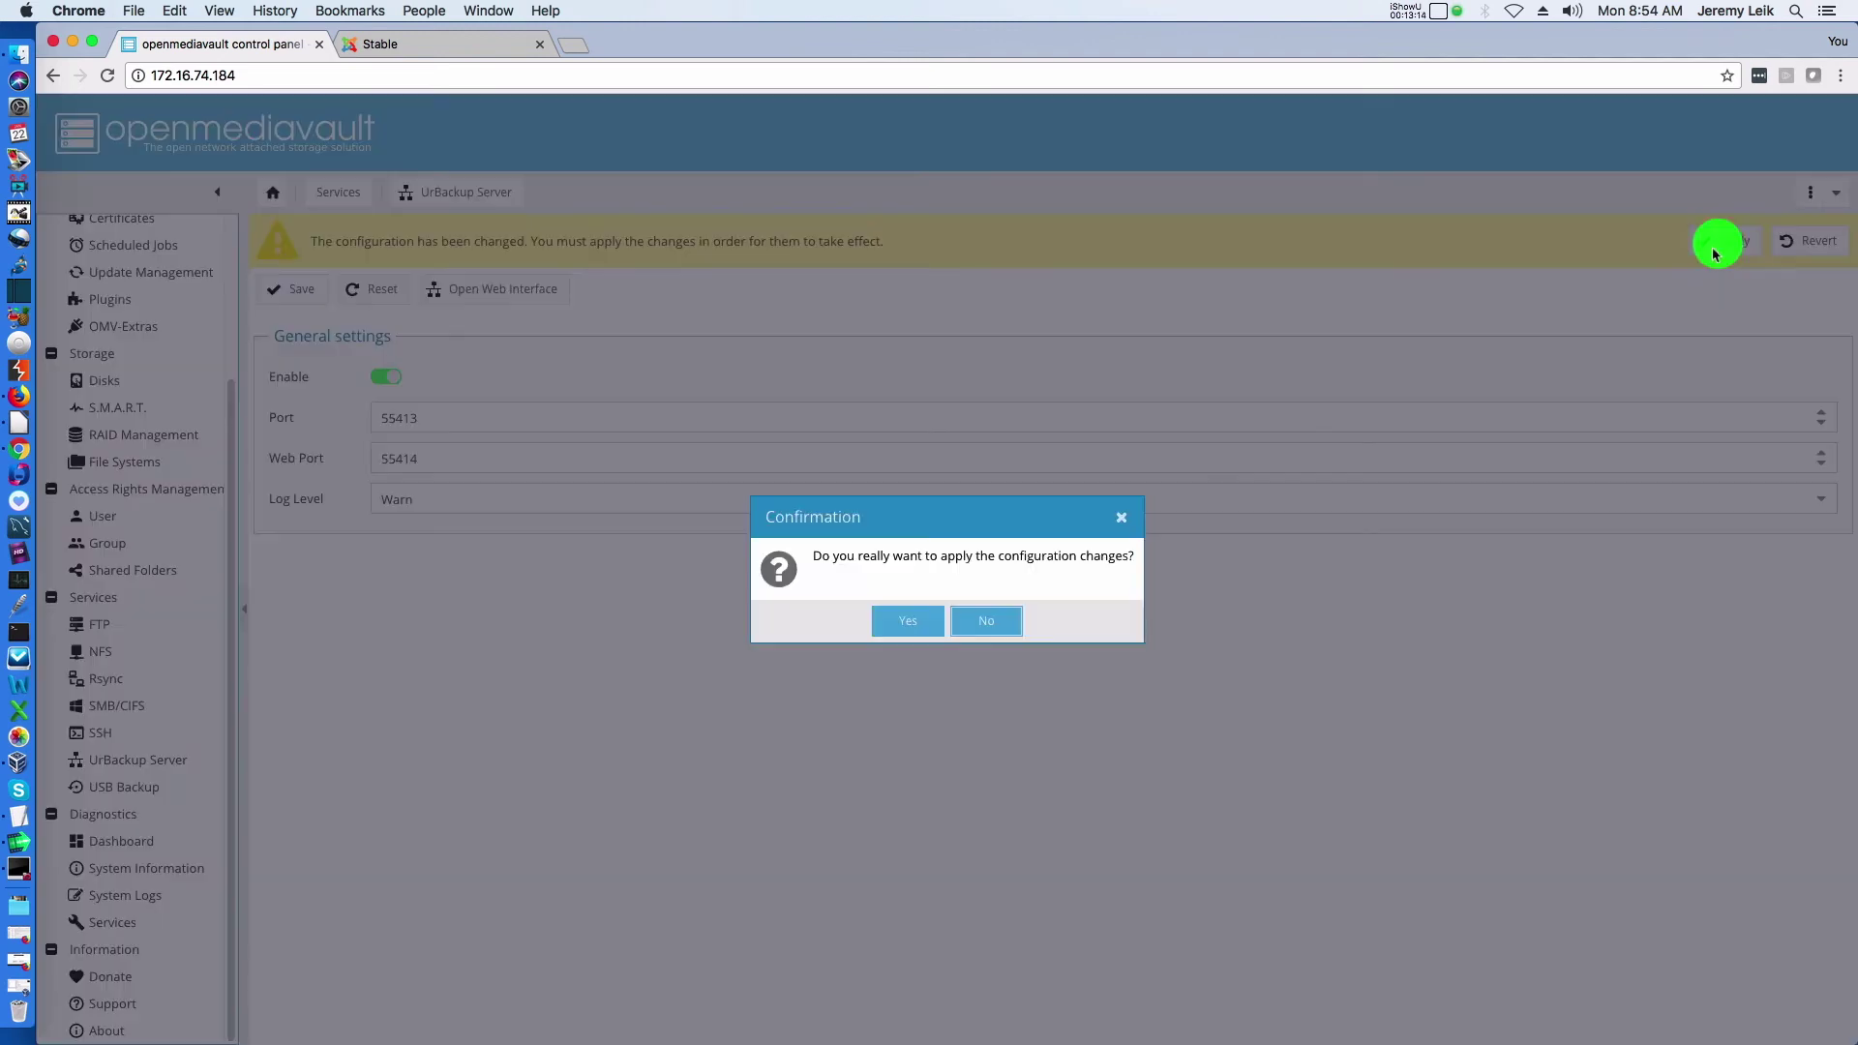
{"action": "left_click", "coordinate": [905, 623]}
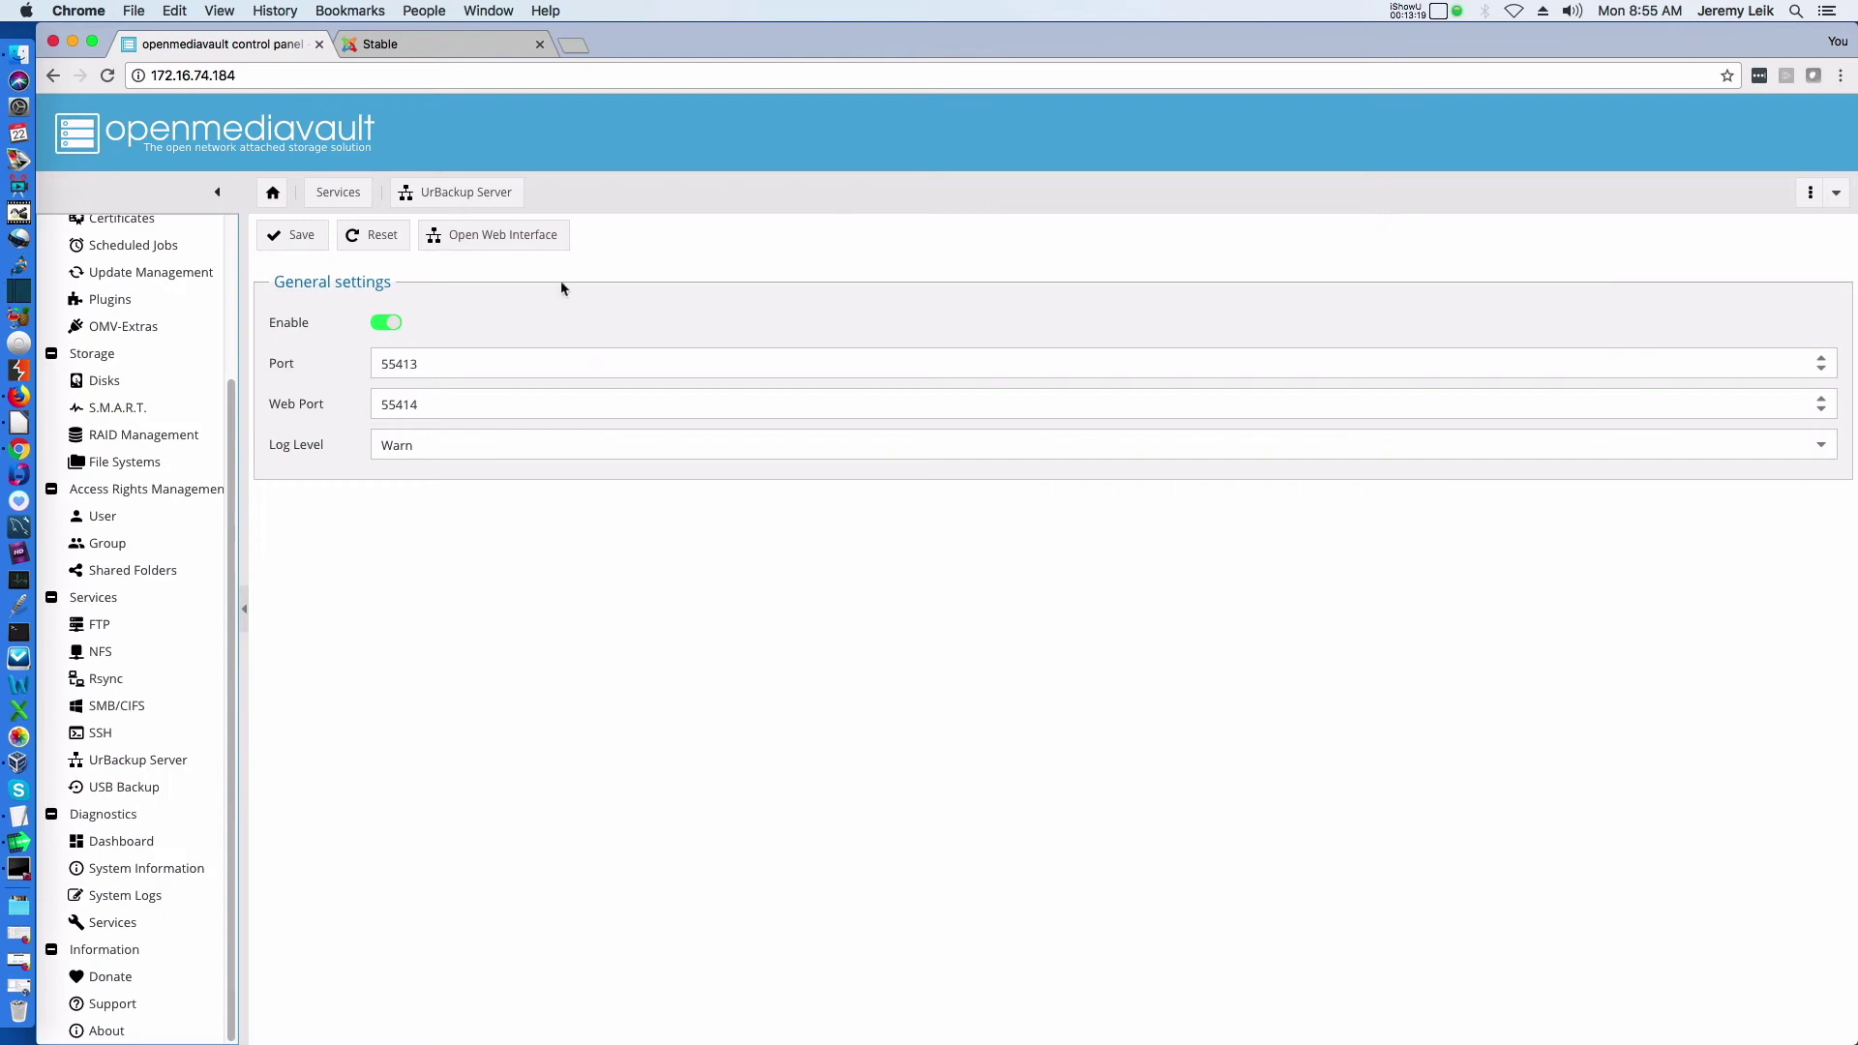
From the UrBackup web interface, add a new internet client named 172.16.74.160
{"action": "left_click", "coordinate": [502, 238]}
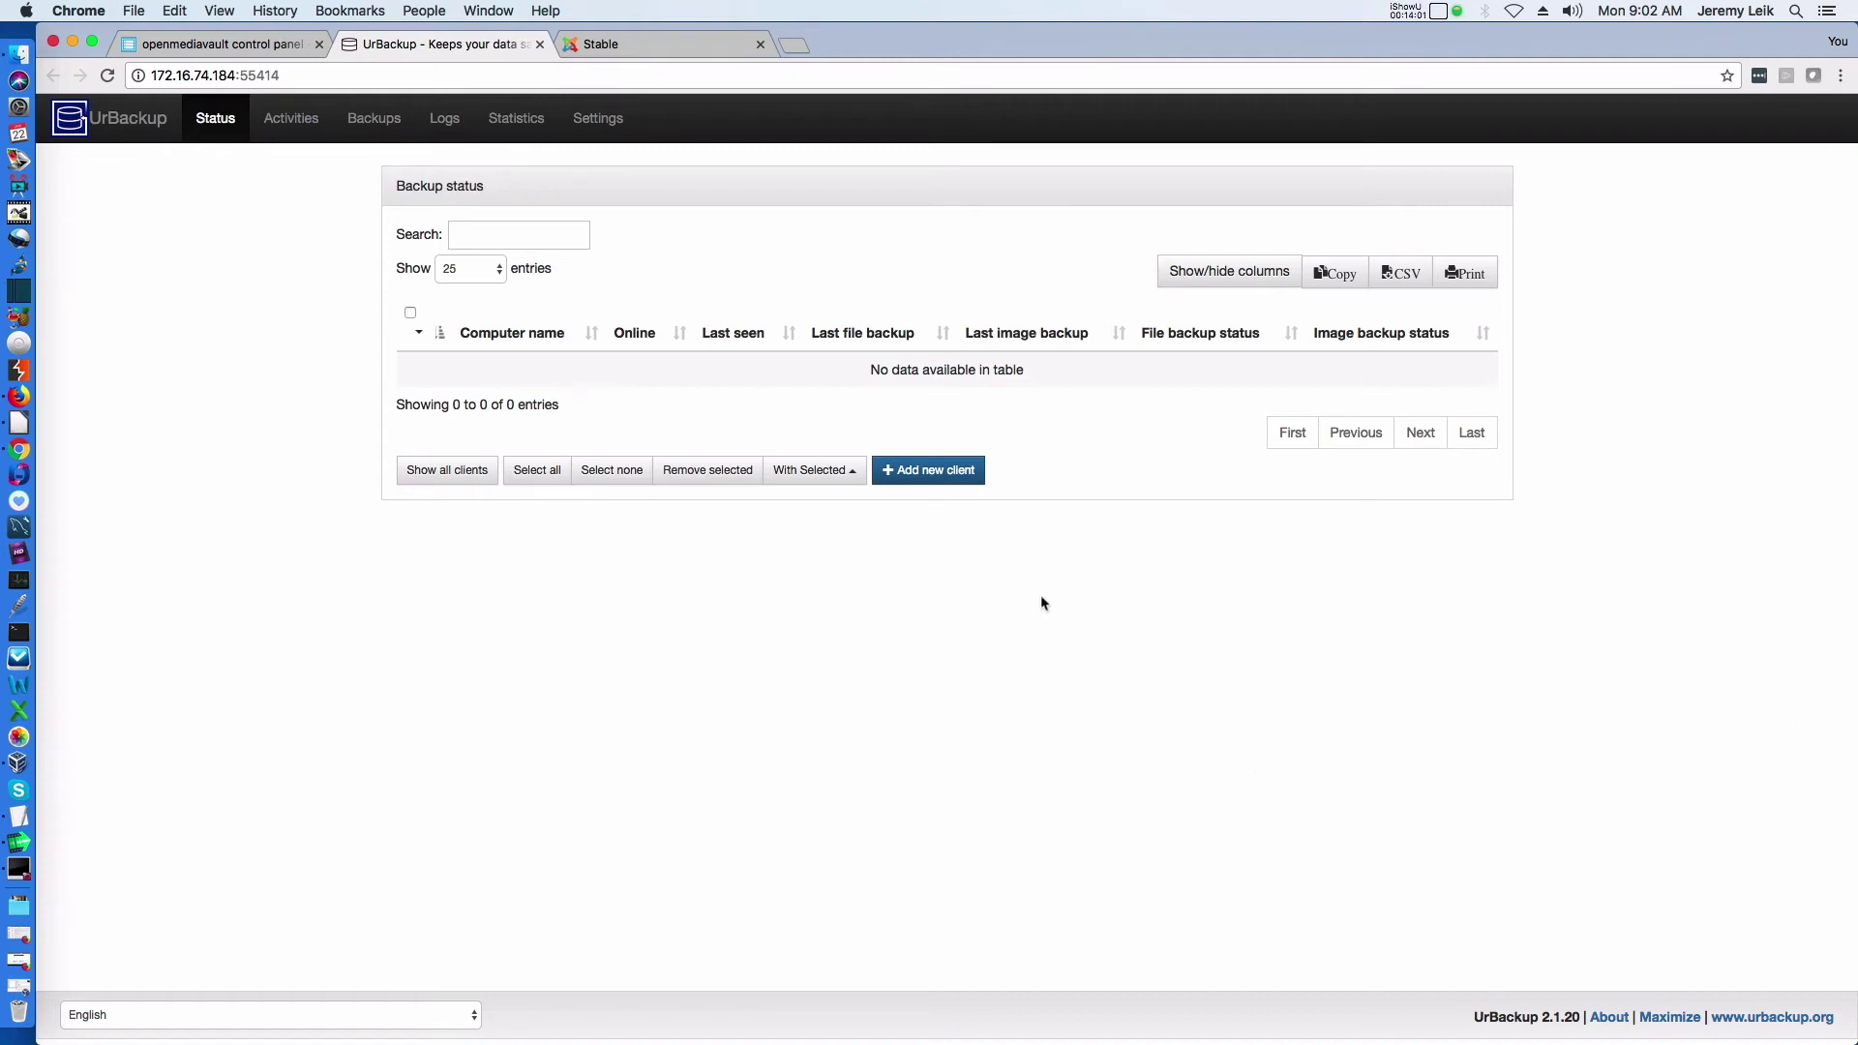
{"action": "left_click", "coordinate": [937, 474]}
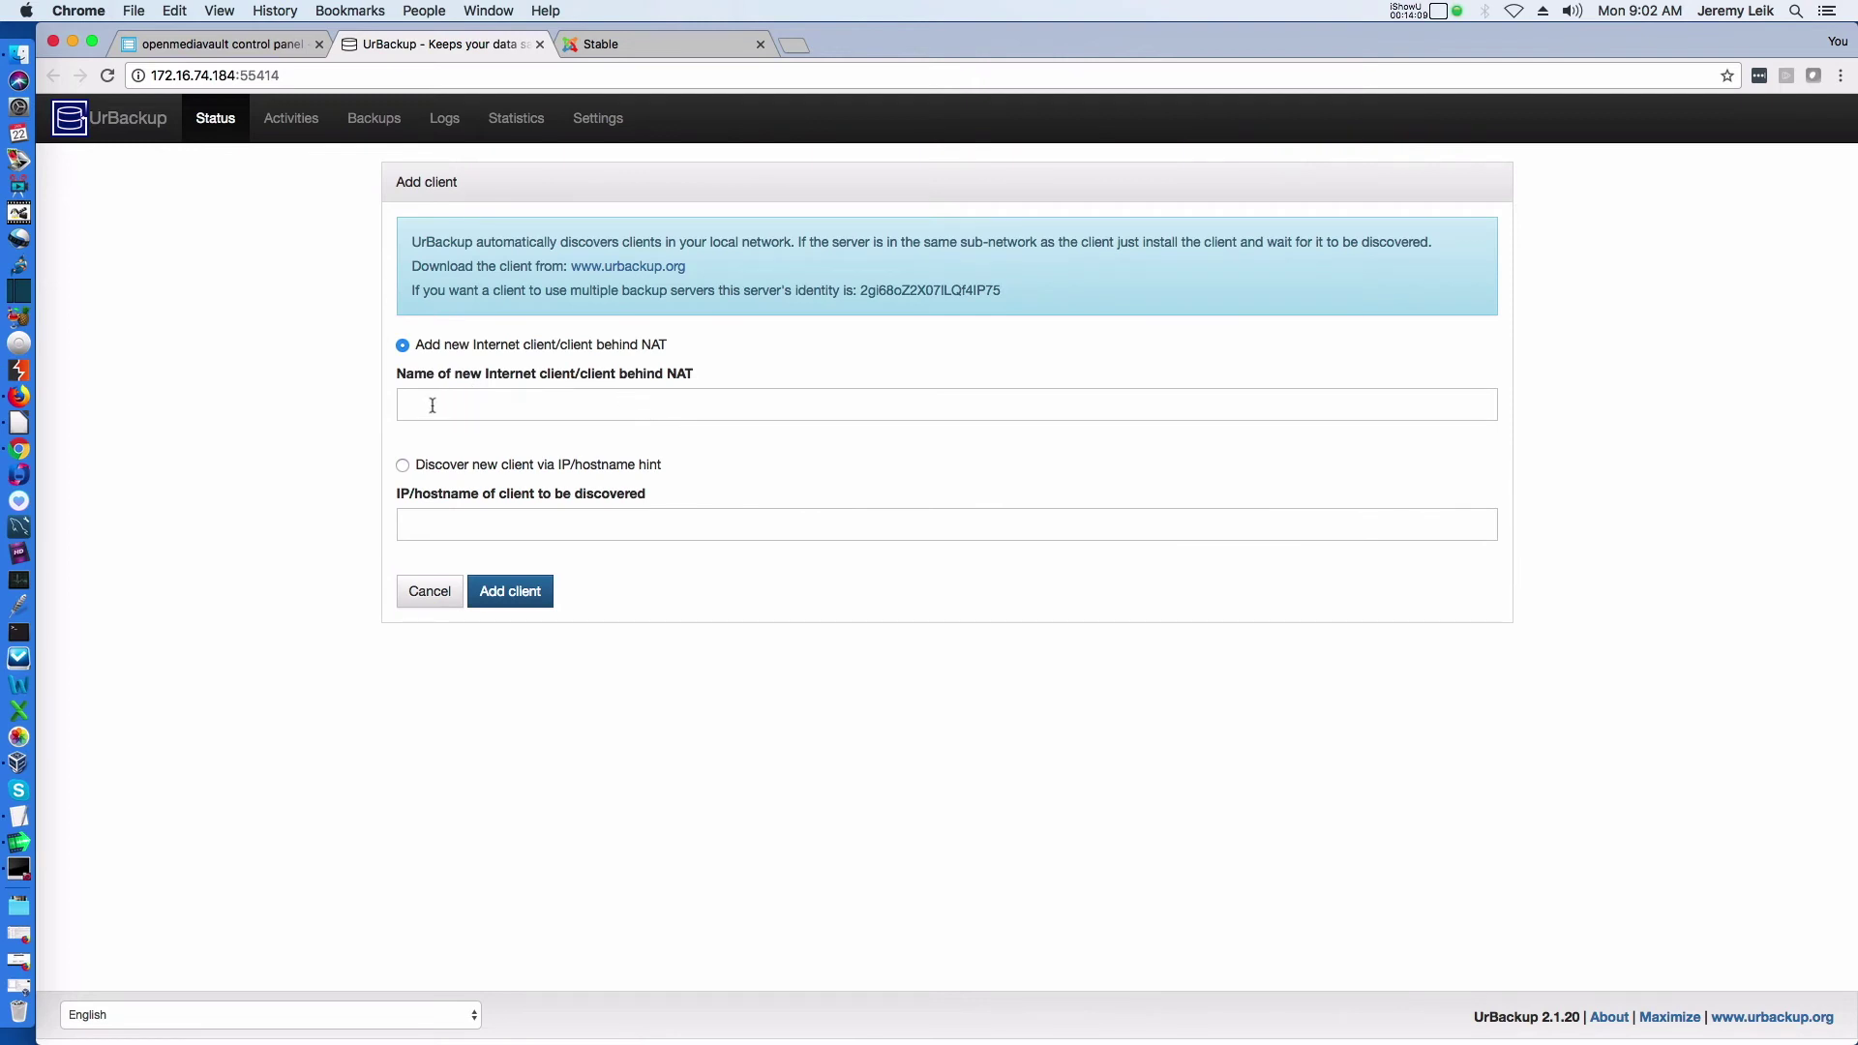
{"action": "left_click", "coordinate": [519, 406]}
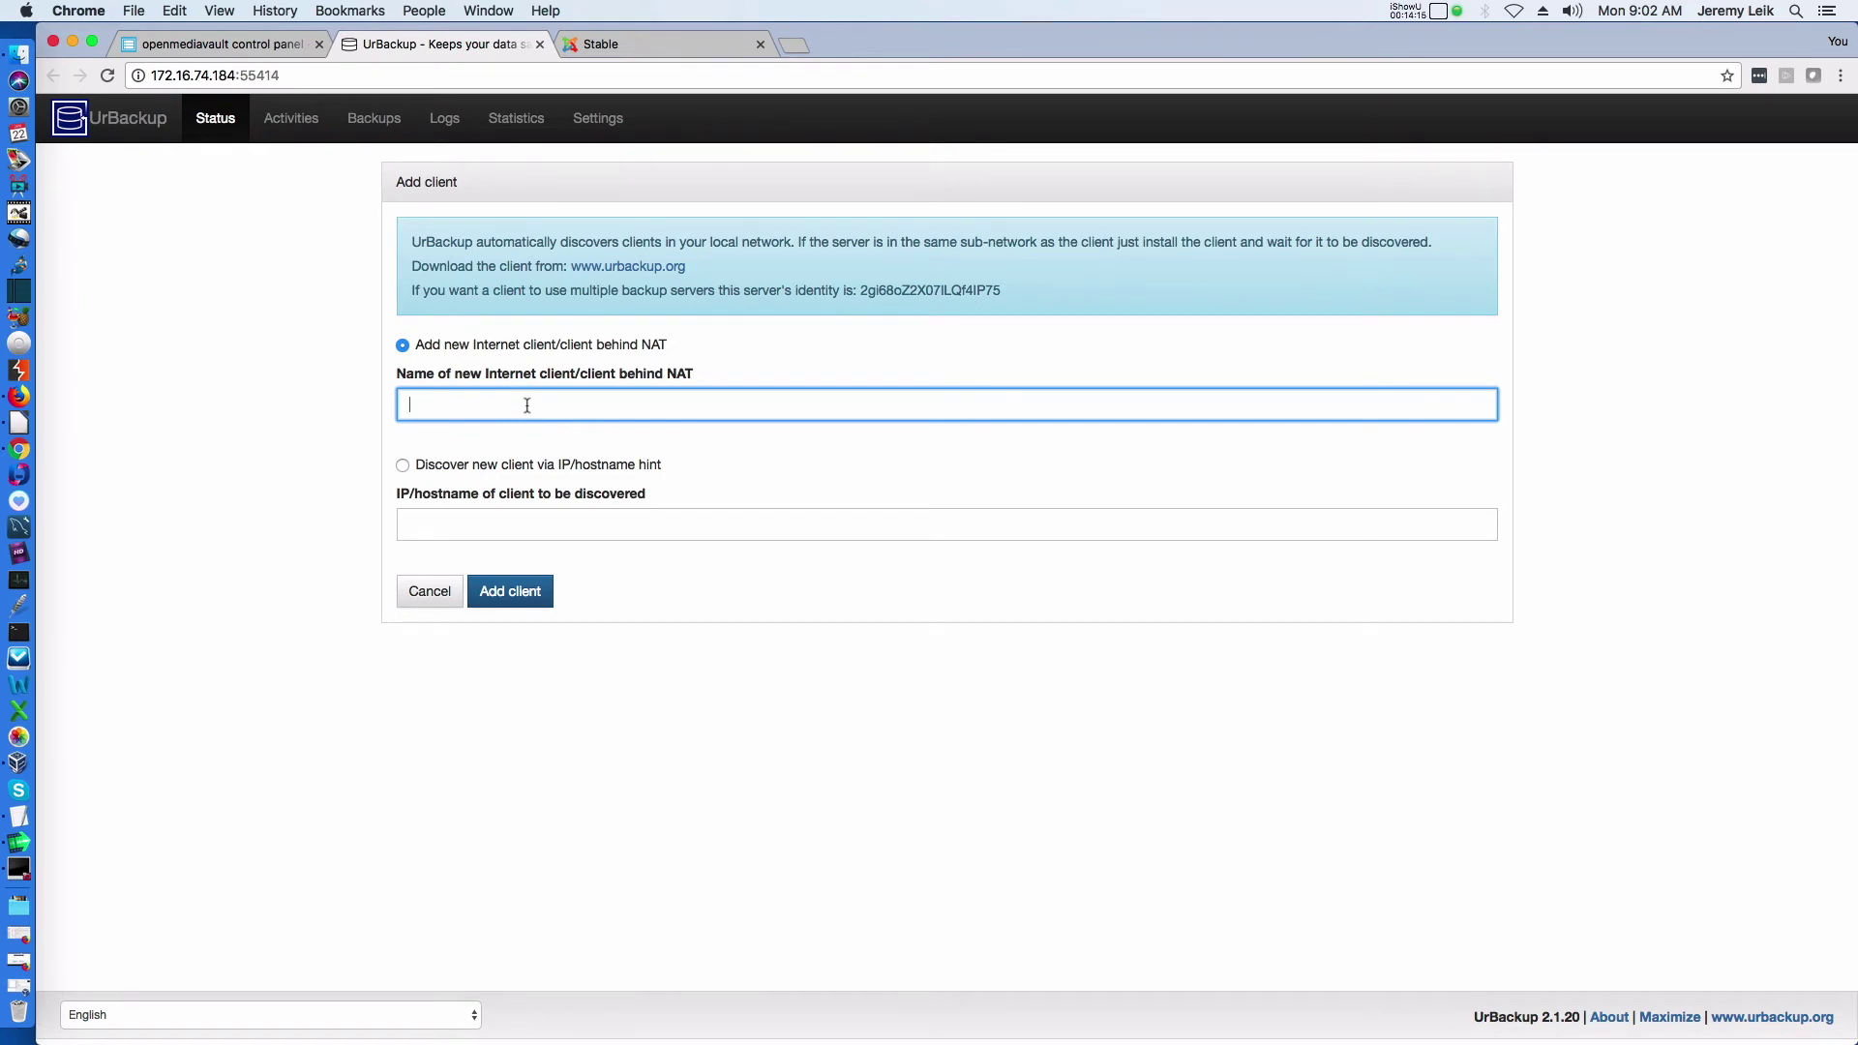
{"action": "type", "text": "172.16.74.160"}
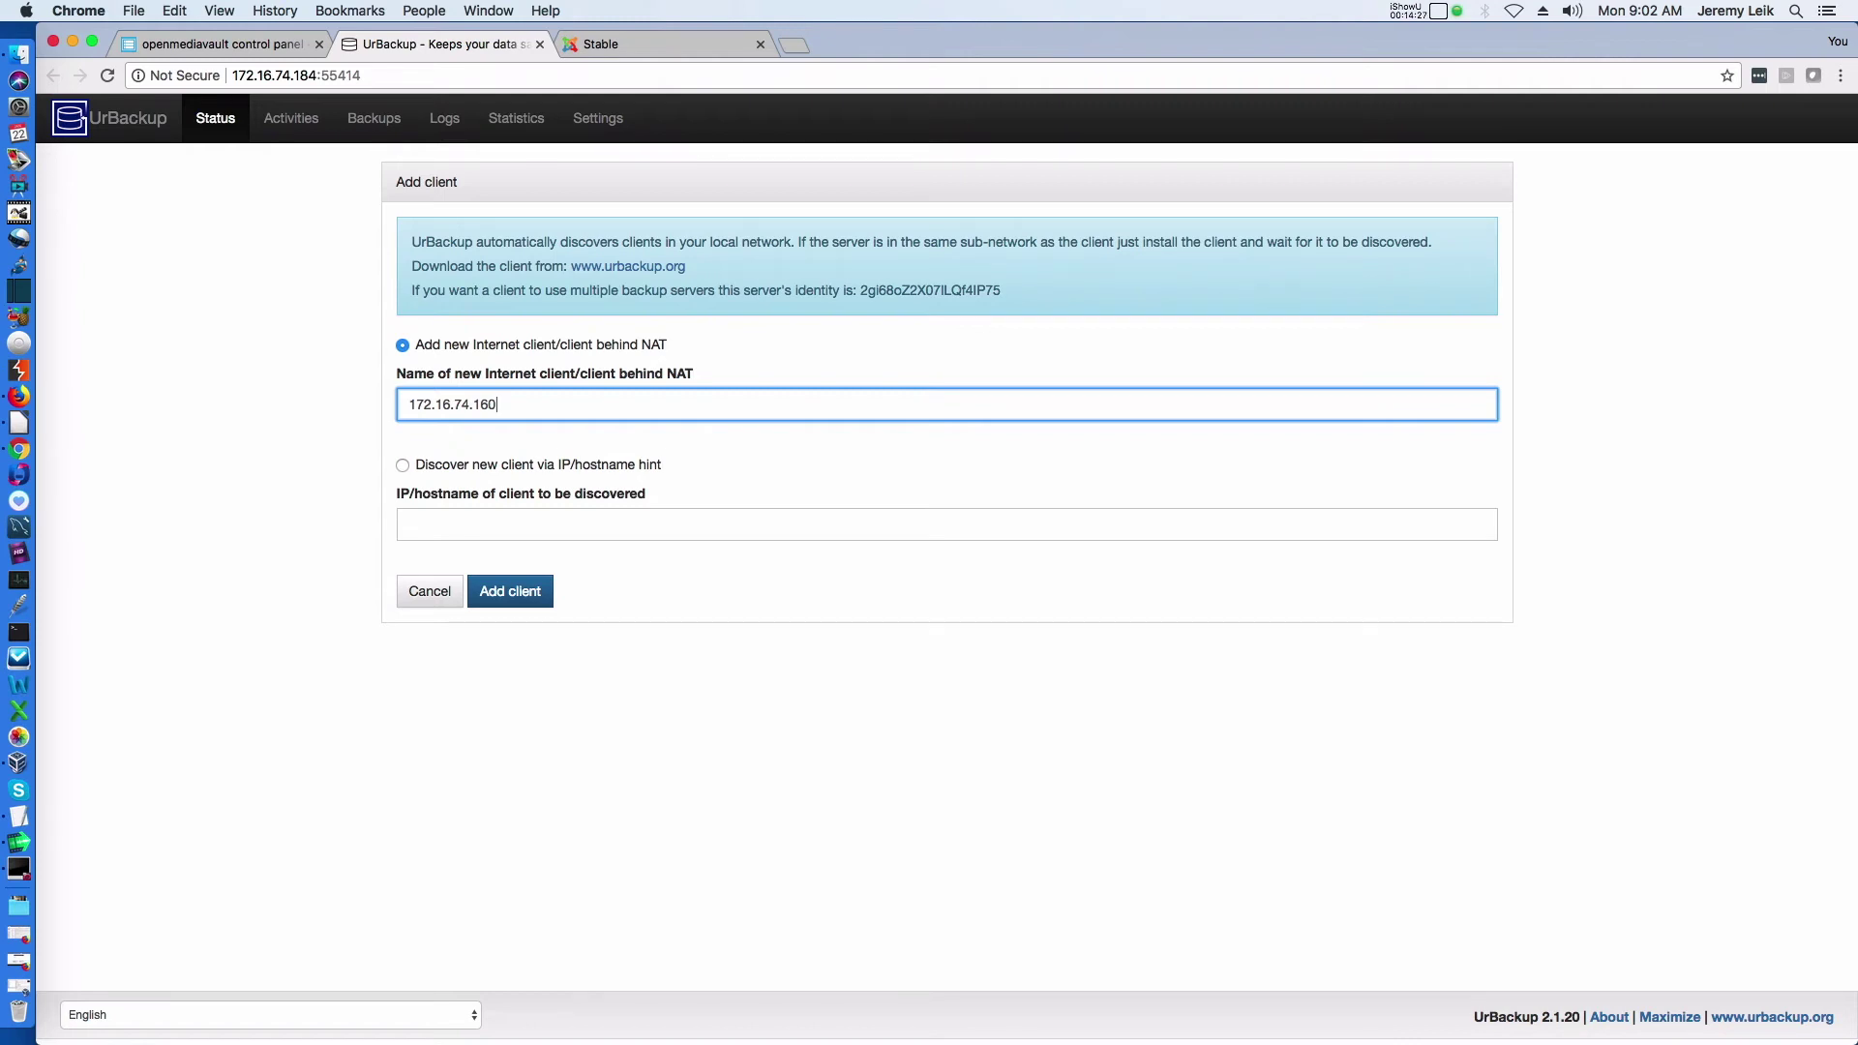
{"action": "left_click", "coordinate": [511, 593]}
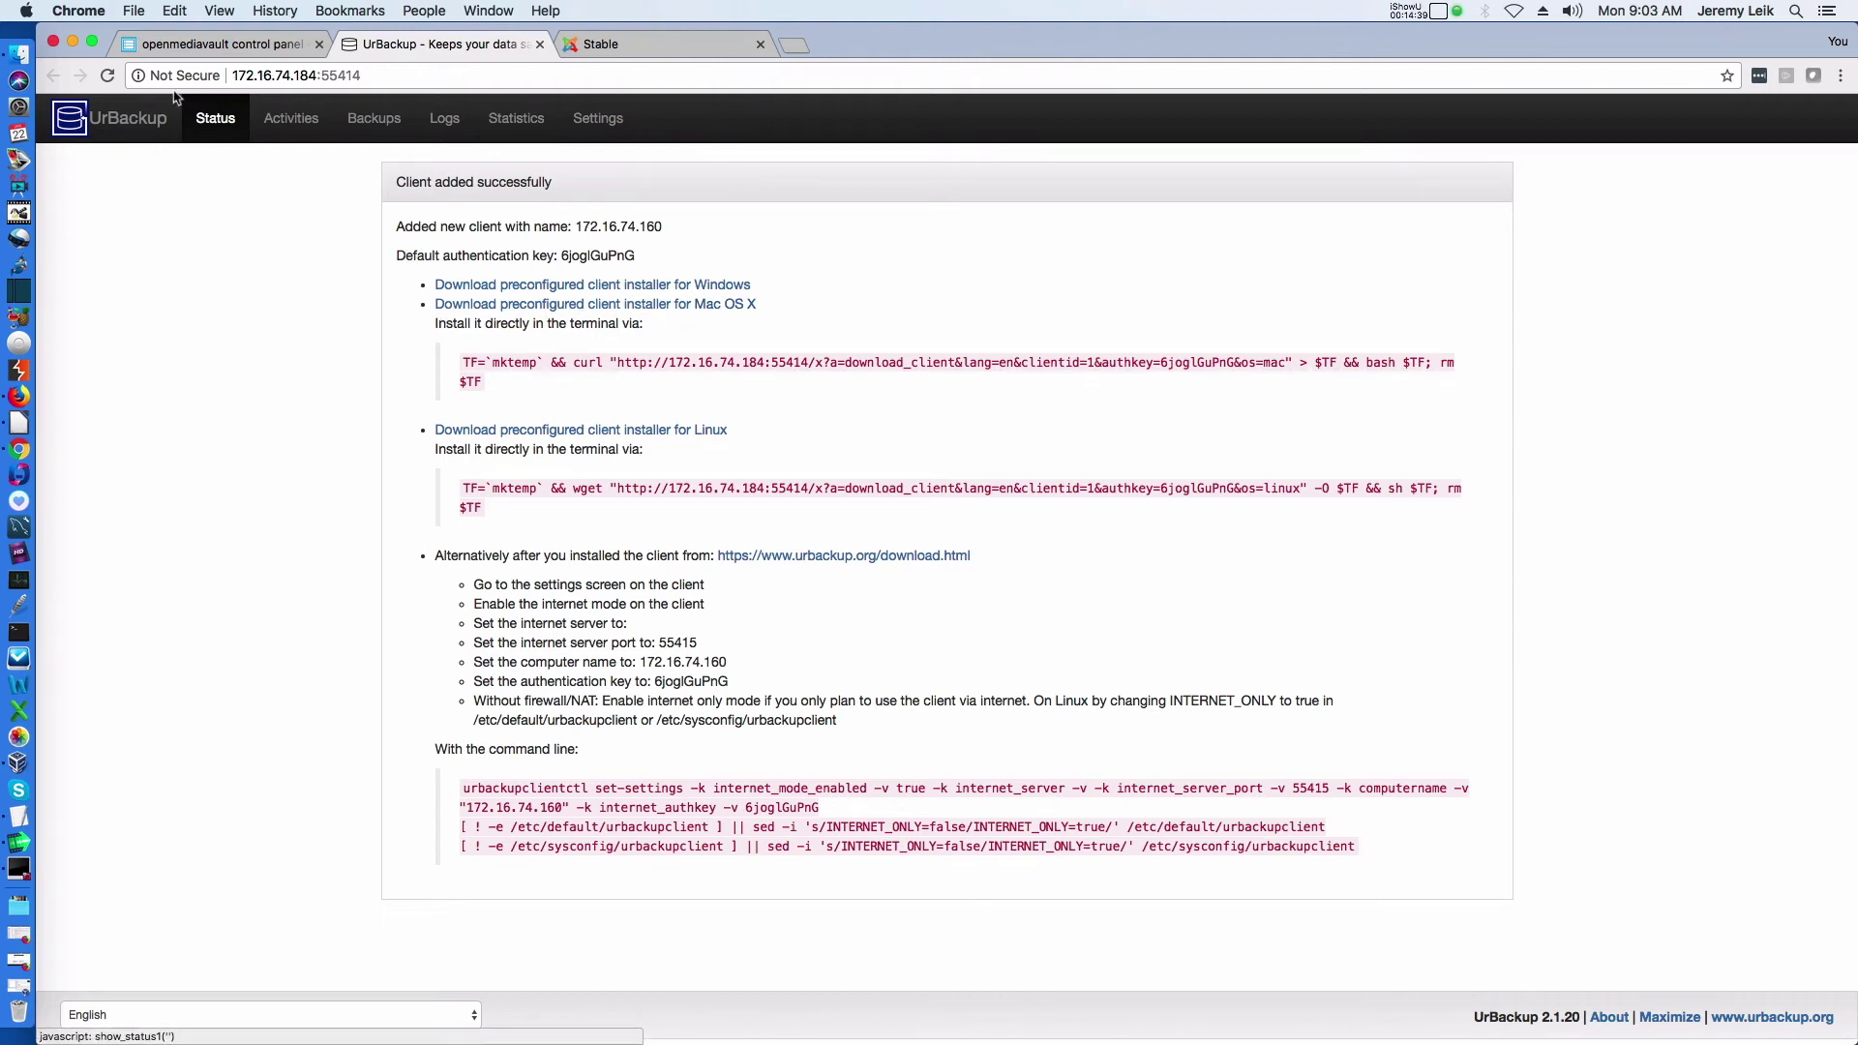
Reload UrBackup, browse its Activities, Status, Backups and Logs pages, then go to Settings
{"action": "left_click", "coordinate": [108, 76]}
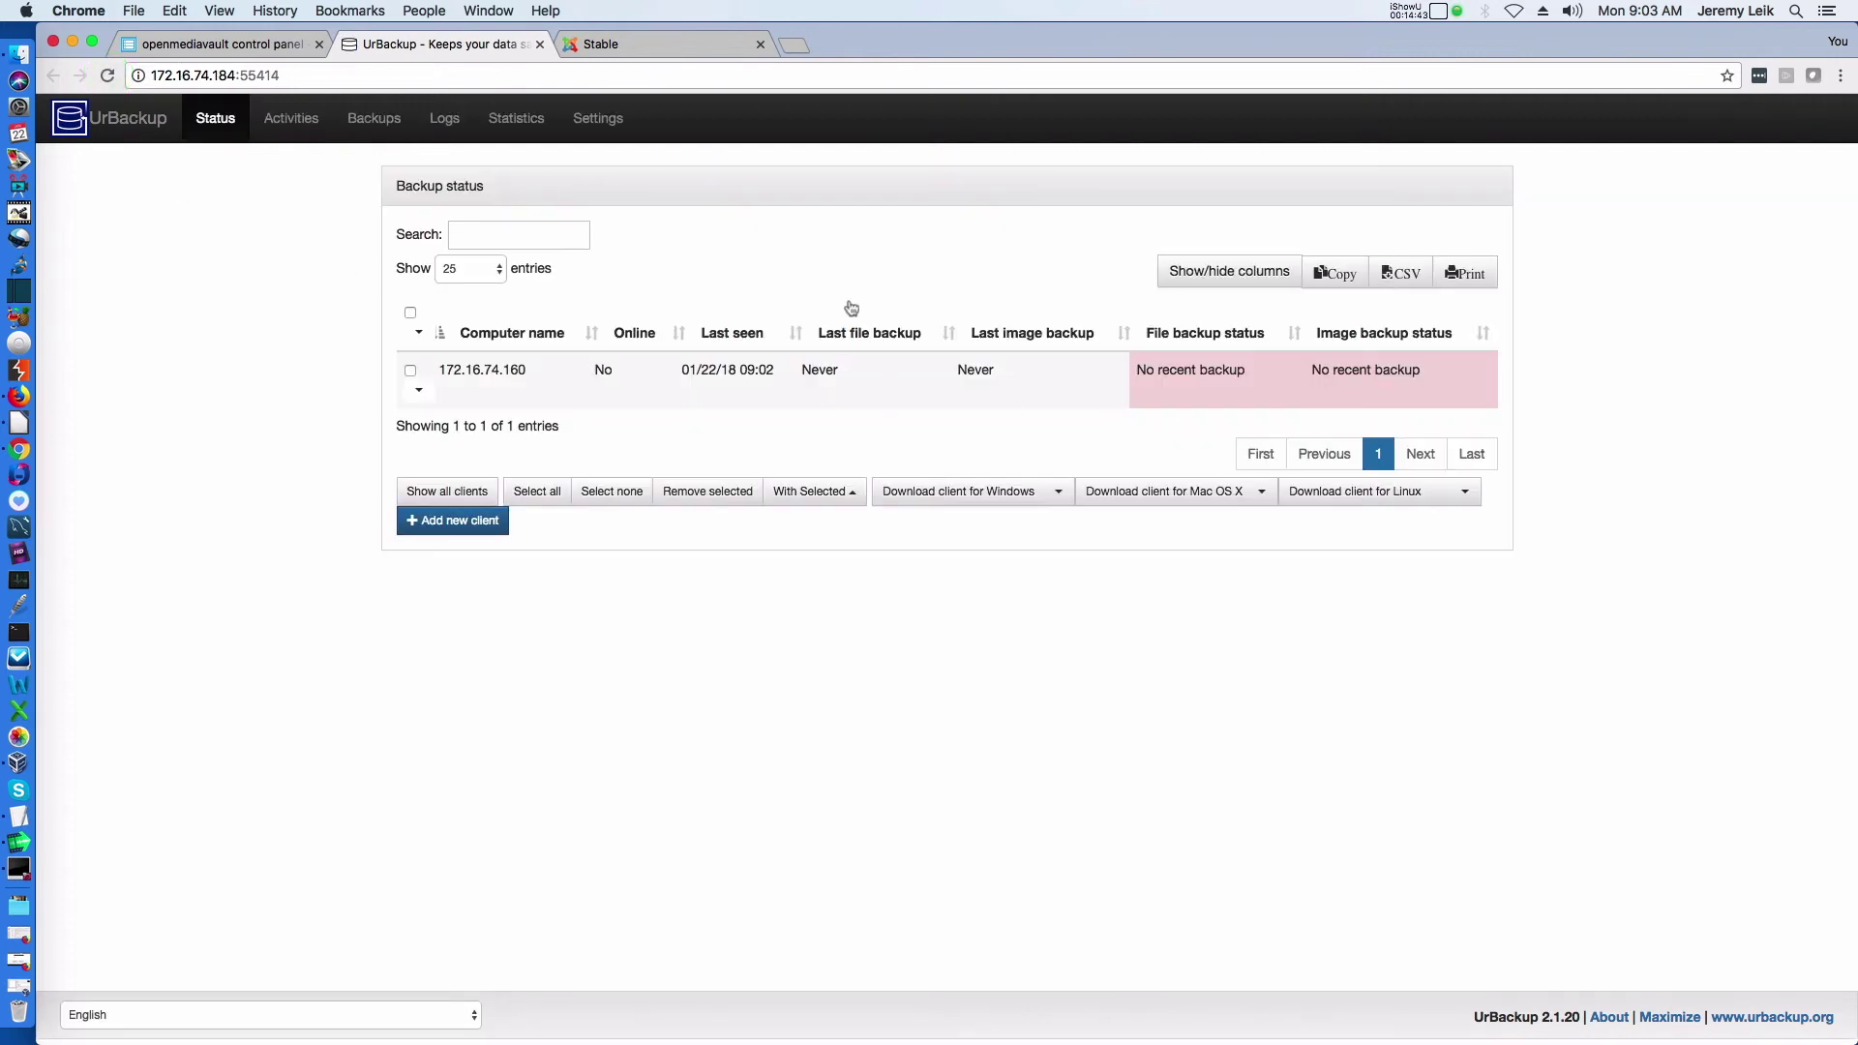
{"action": "left_click", "coordinate": [290, 118]}
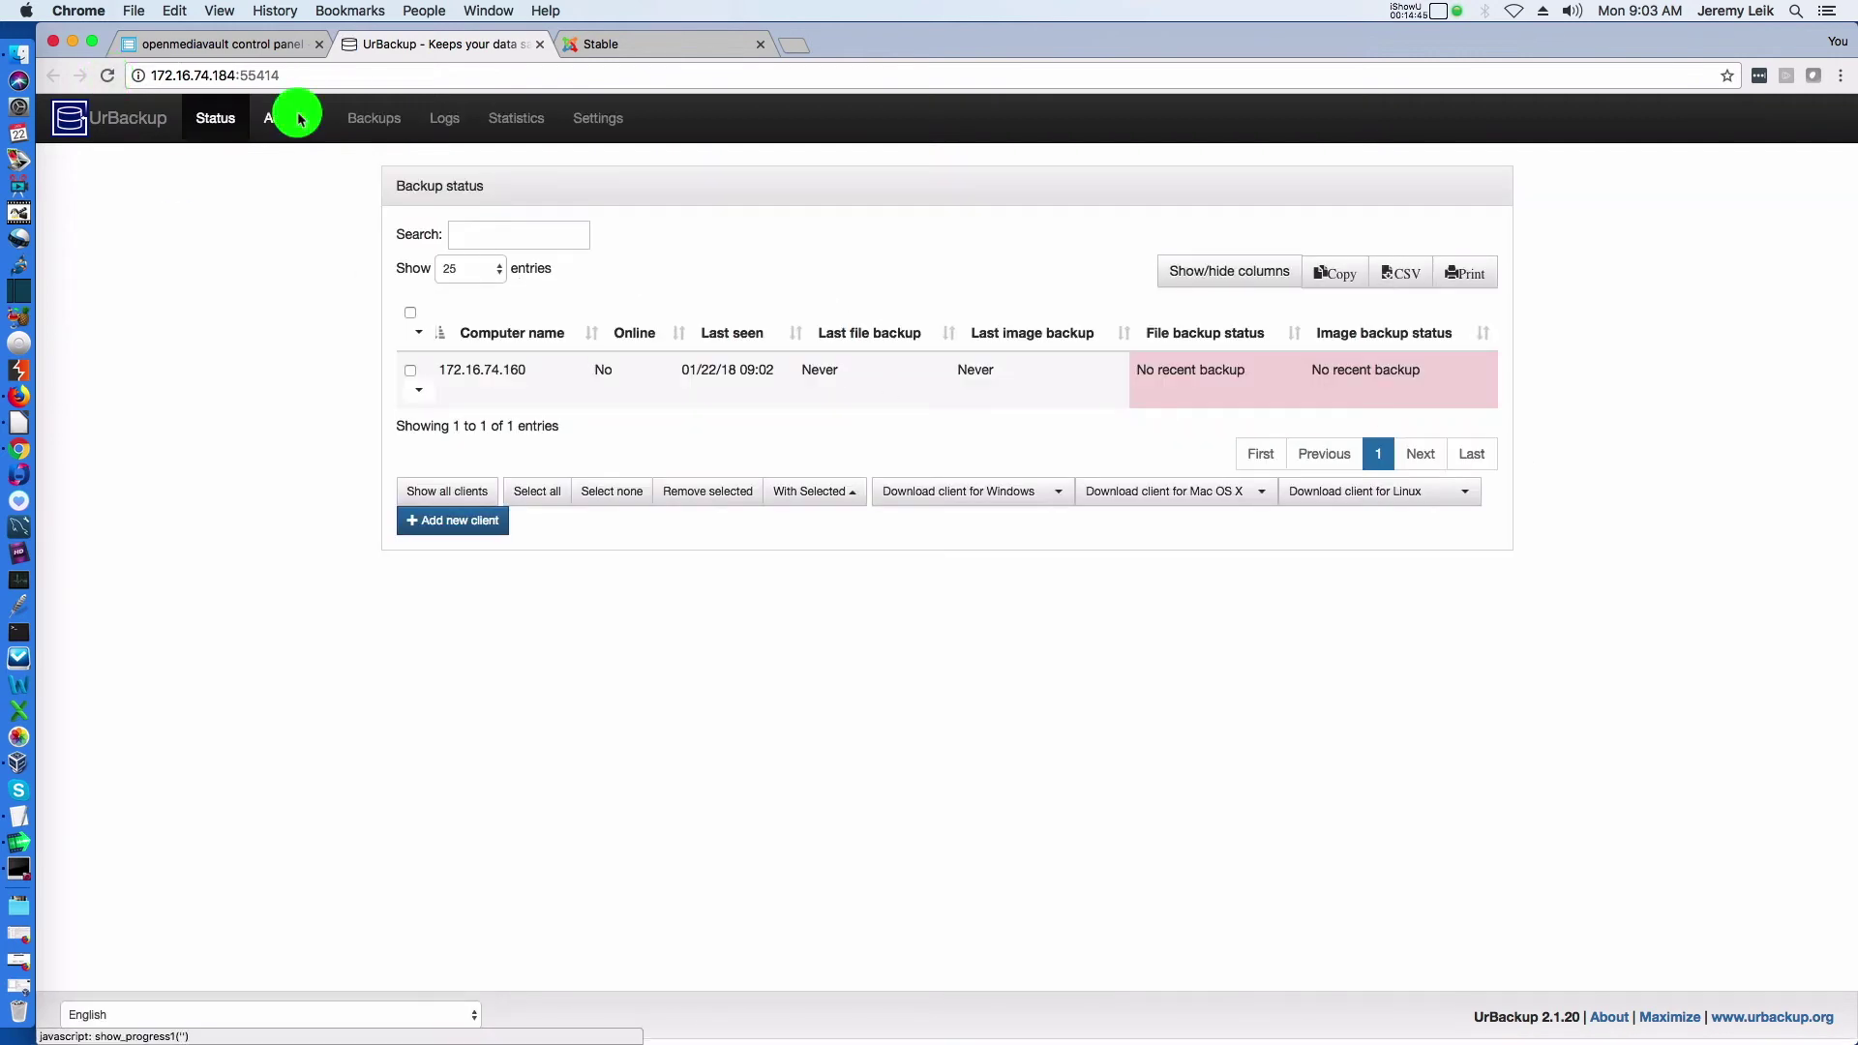
{"action": "left_click", "coordinate": [216, 118]}
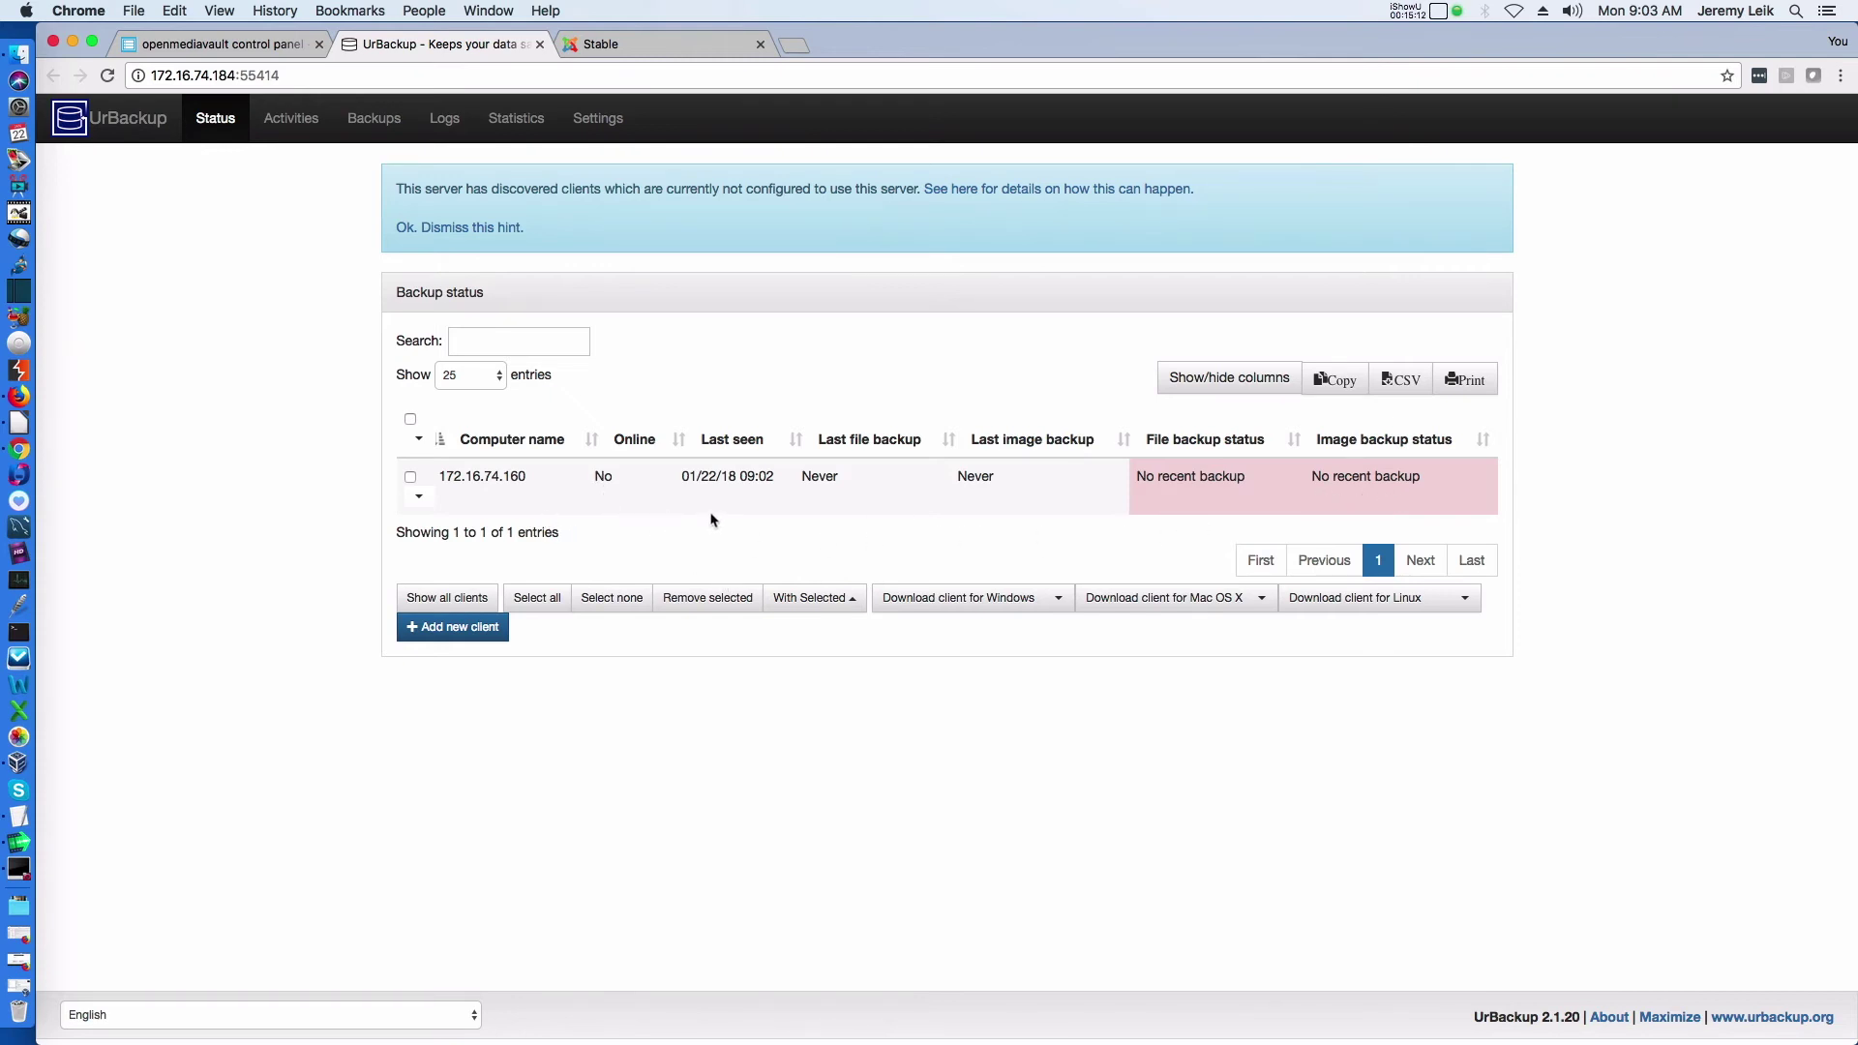
{"action": "left_click", "coordinate": [360, 128]}
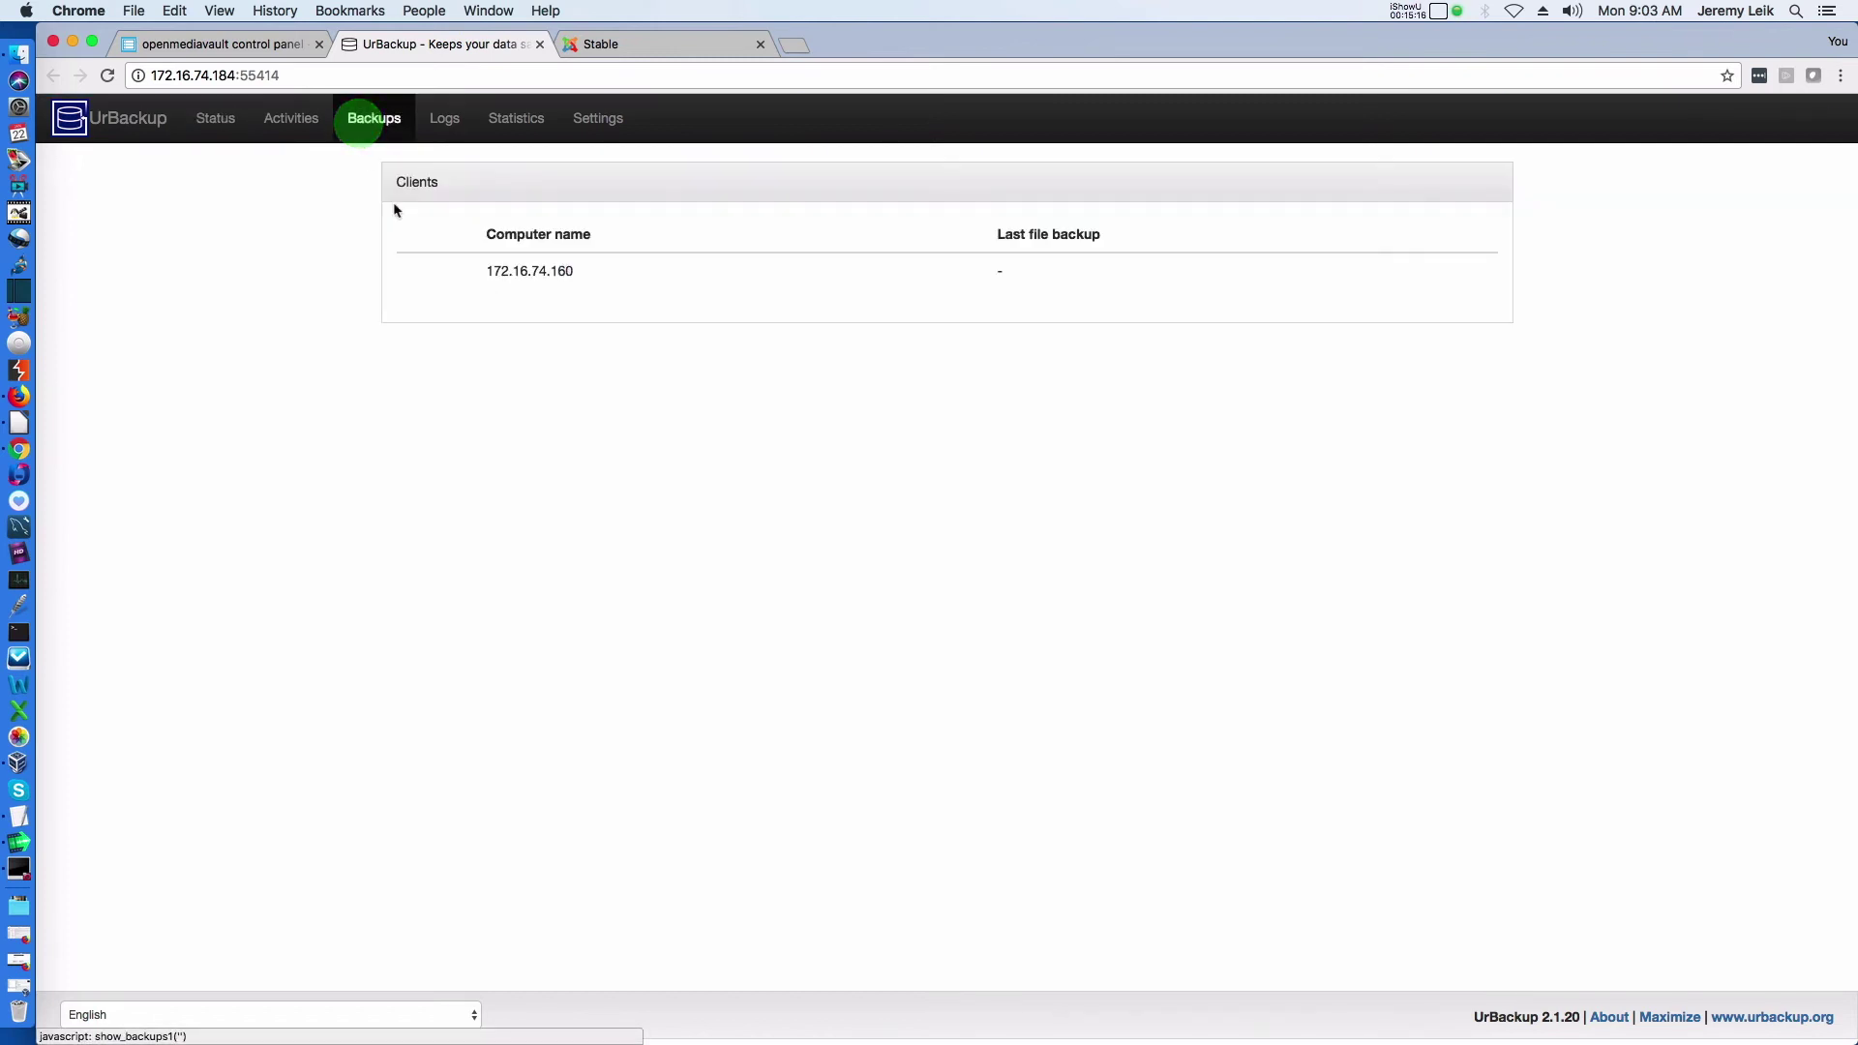
{"action": "left_click", "coordinate": [437, 131]}
{"action": "left_click", "coordinate": [296, 131]}
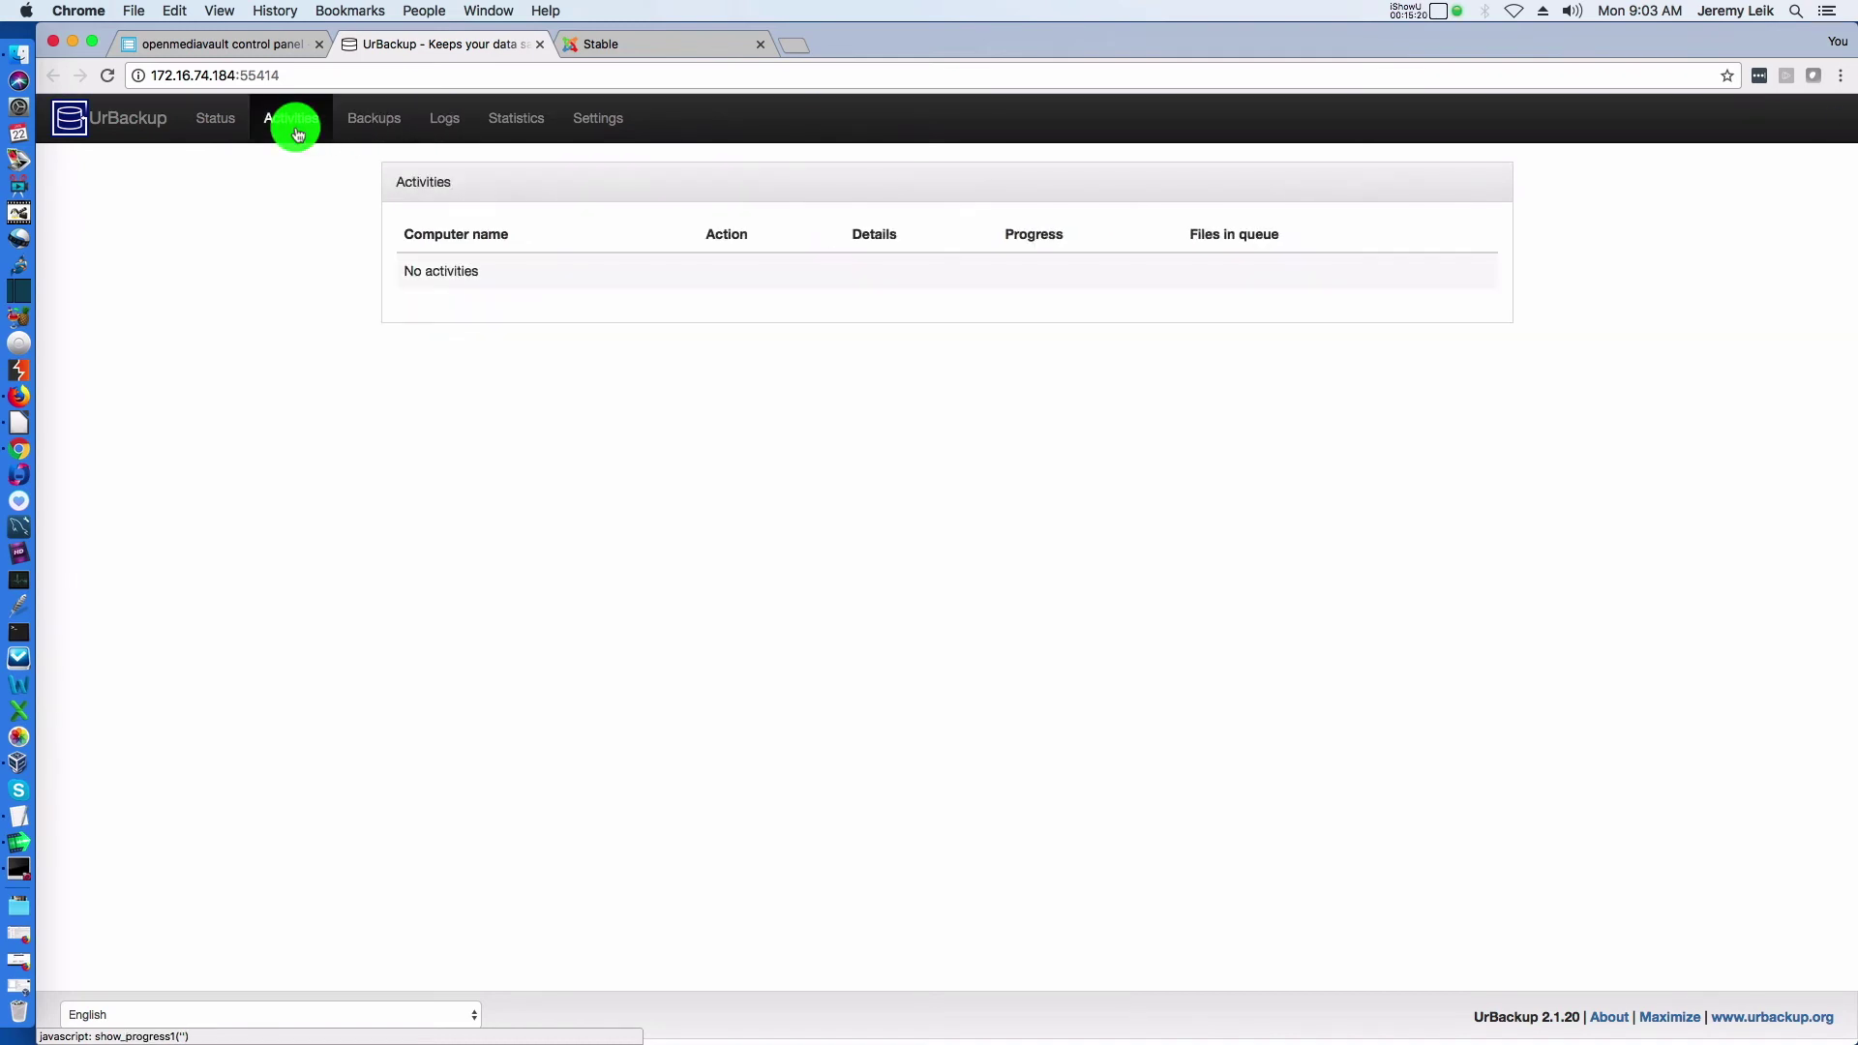
{"action": "left_click", "coordinate": [593, 126]}
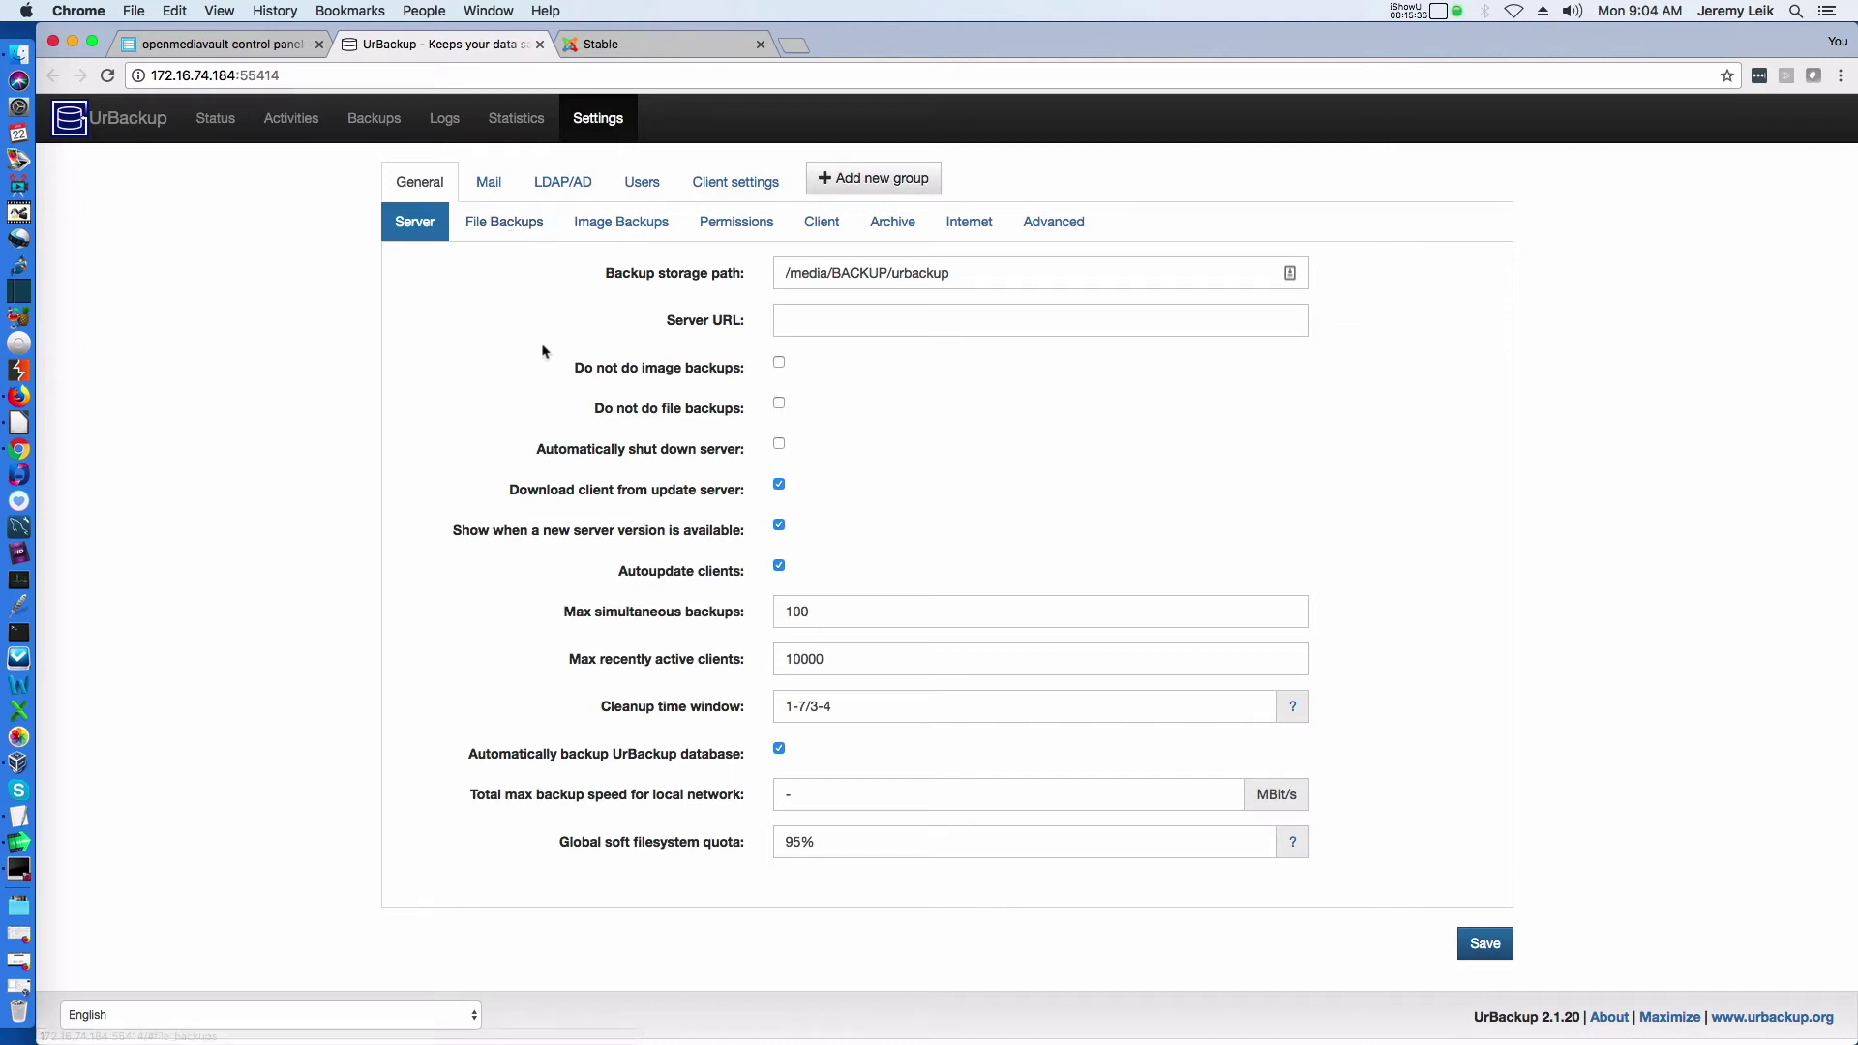
Limit file backups to 25 maximum and 10 minimum incremental, 6 maximum full, and save
{"action": "left_click", "coordinate": [499, 228]}
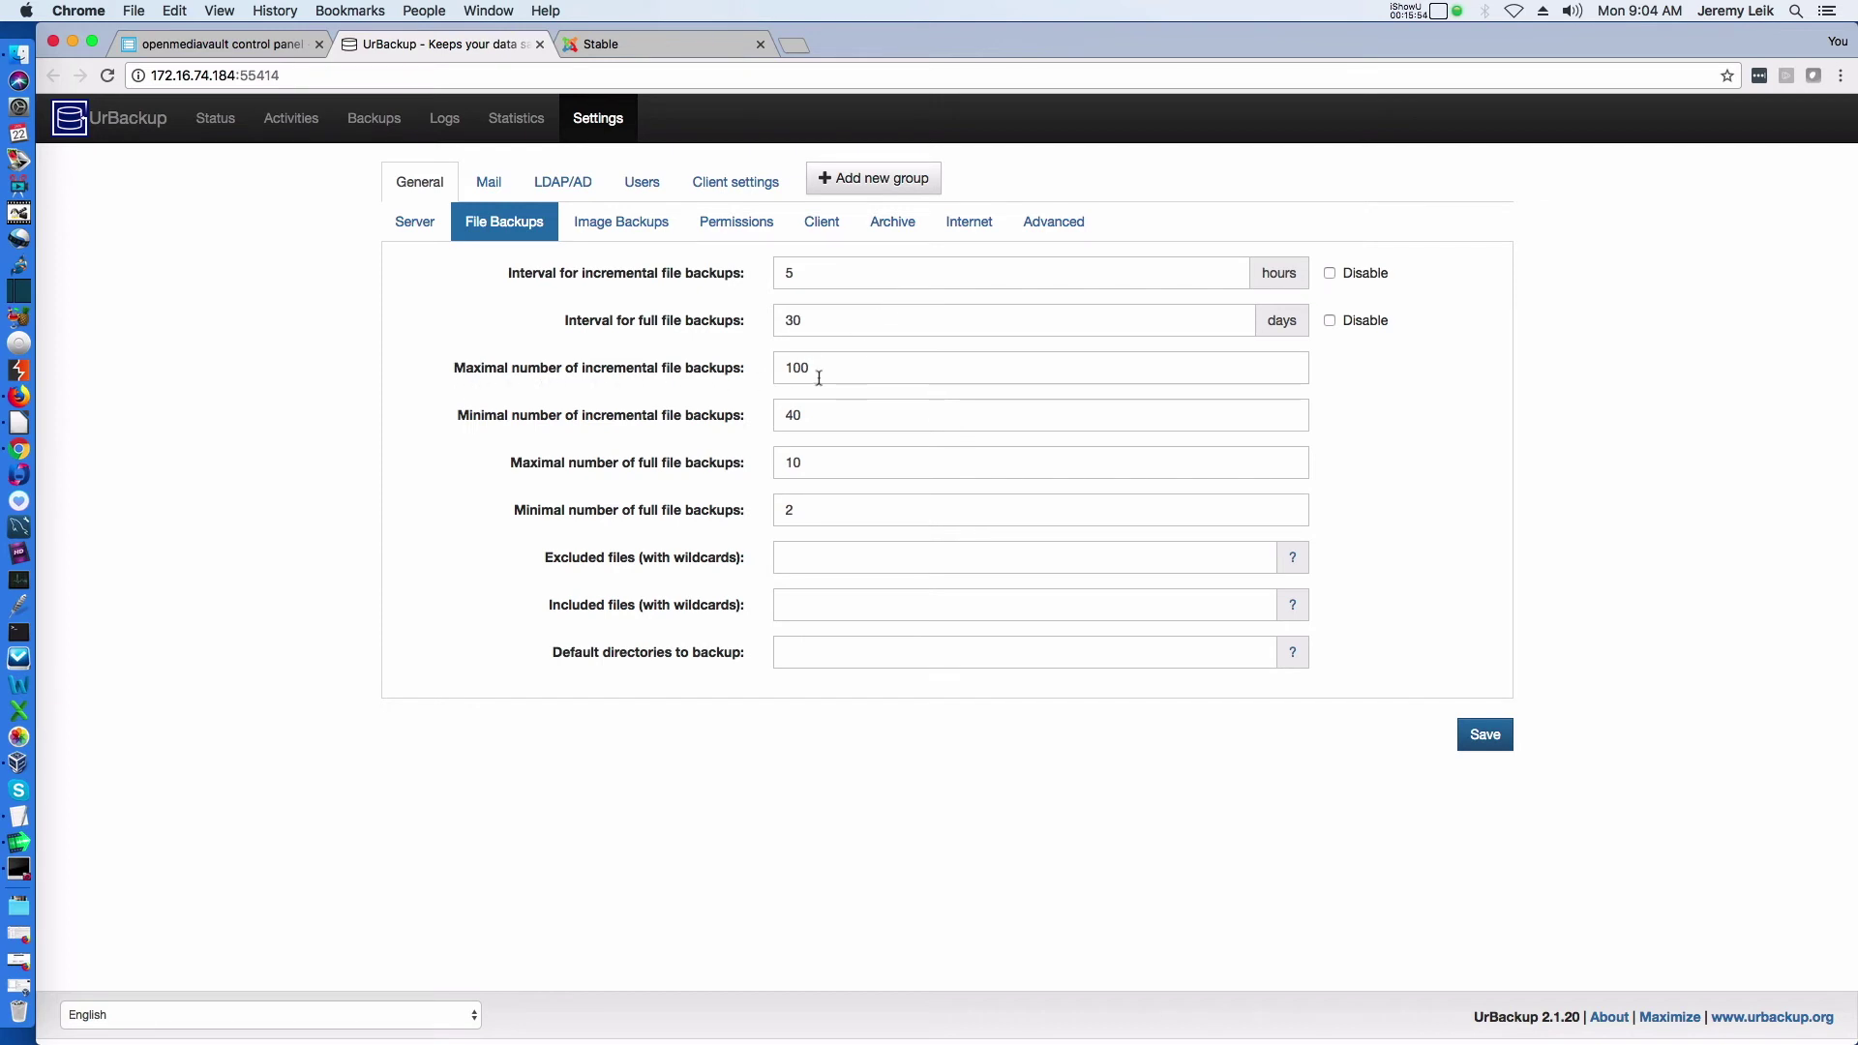
{"action": "double_click", "coordinate": [894, 371]}
{"action": "type", "text": "25"}
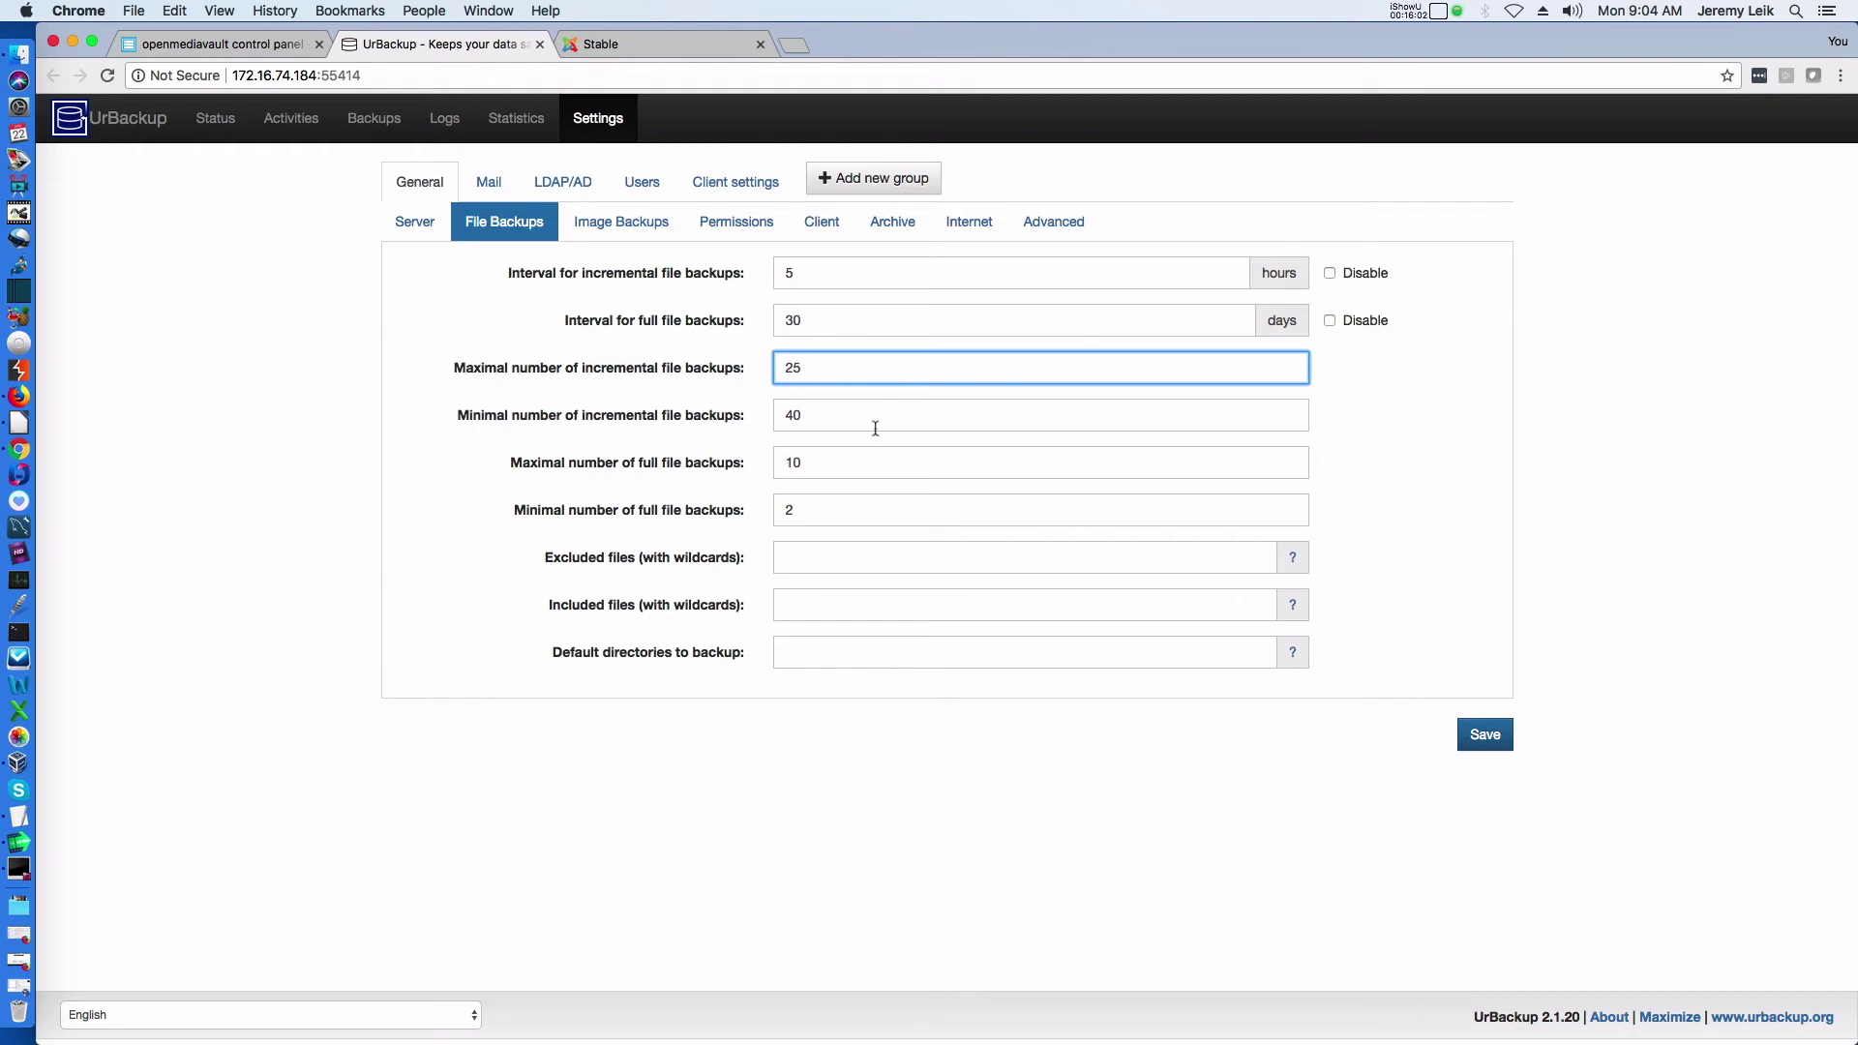
{"action": "double_click", "coordinate": [922, 418]}
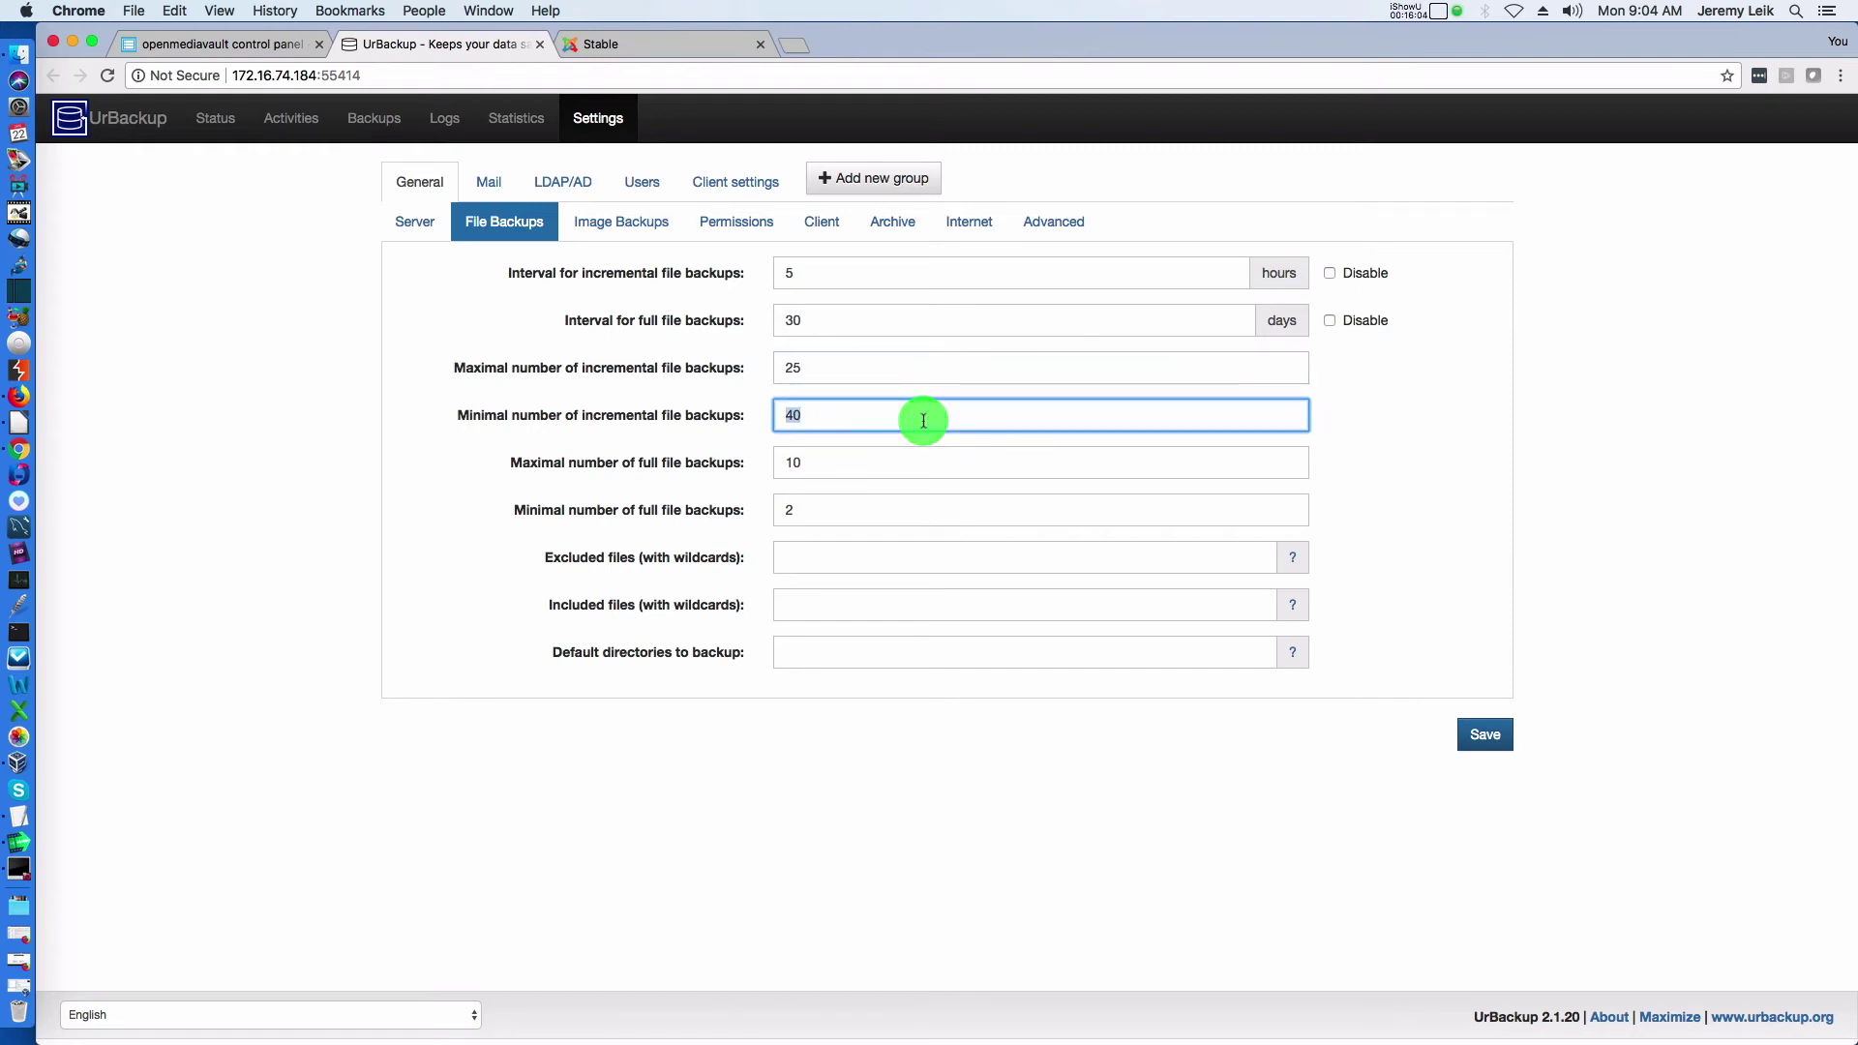
{"action": "type", "text": "1"}
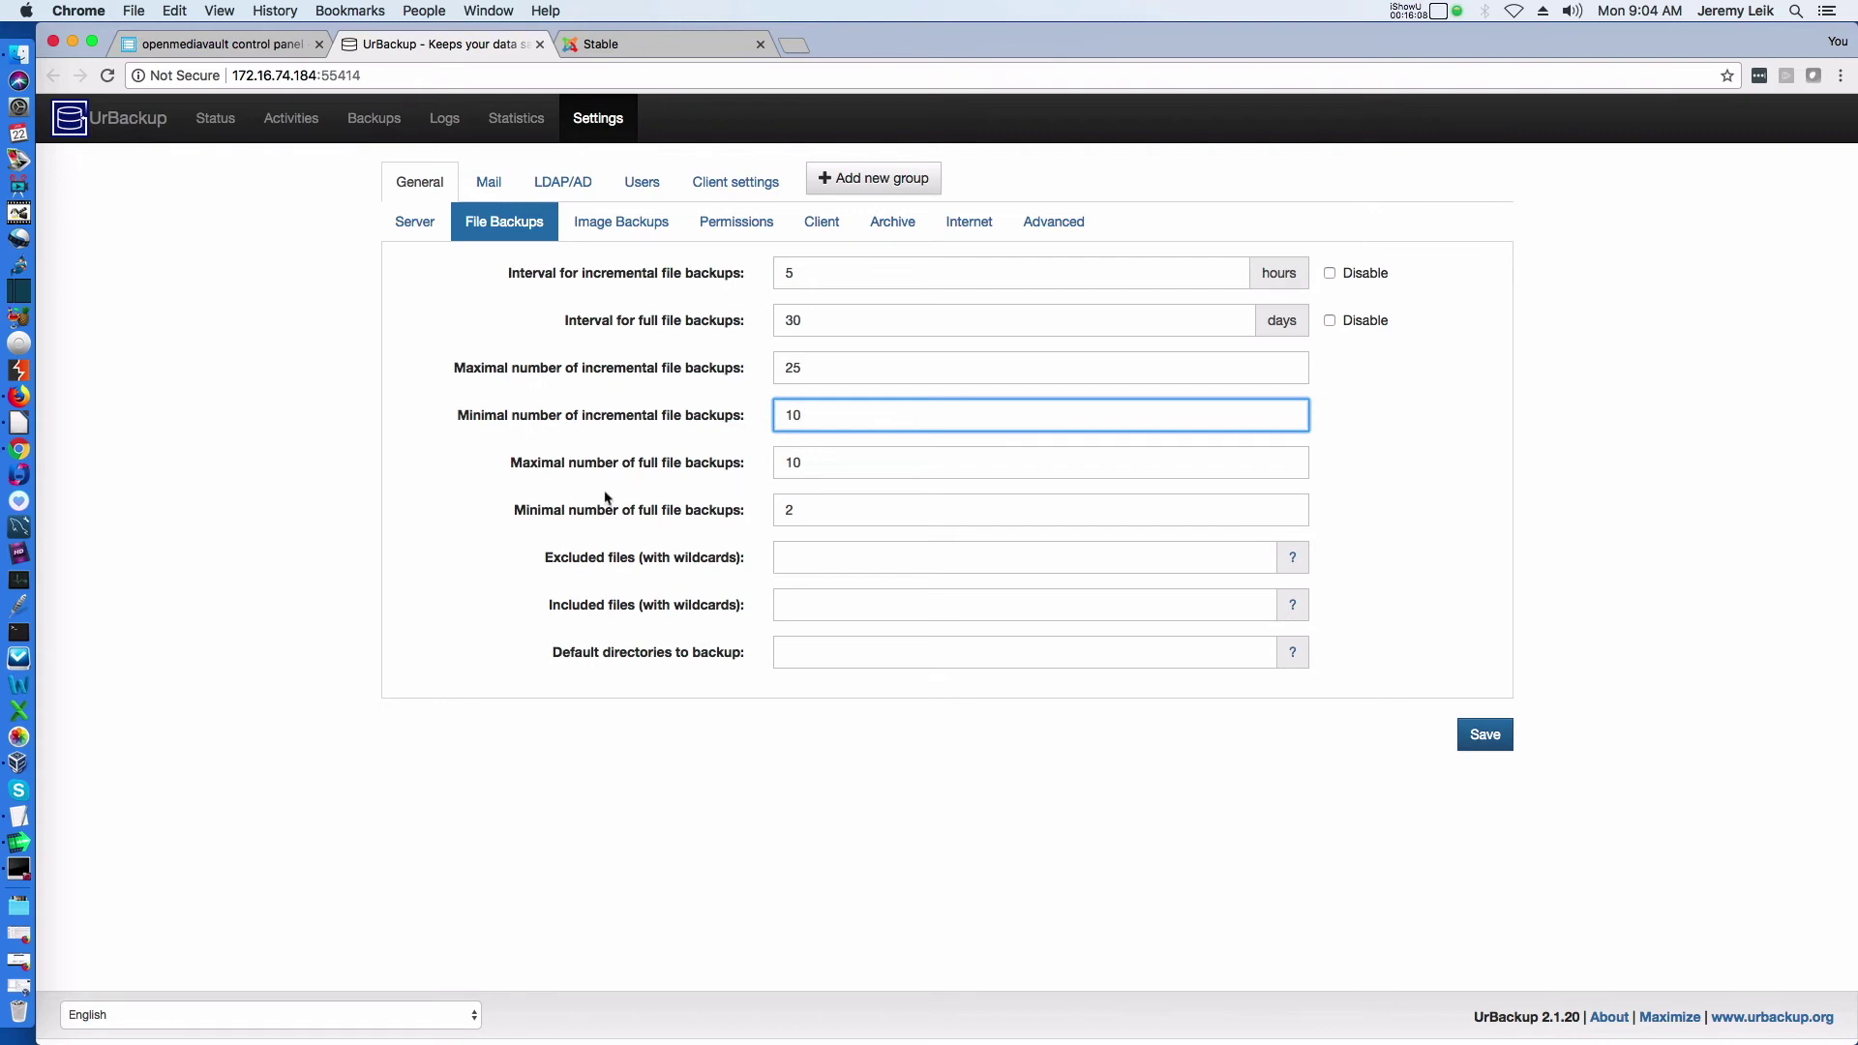
{"action": "double_click", "coordinate": [859, 462]}
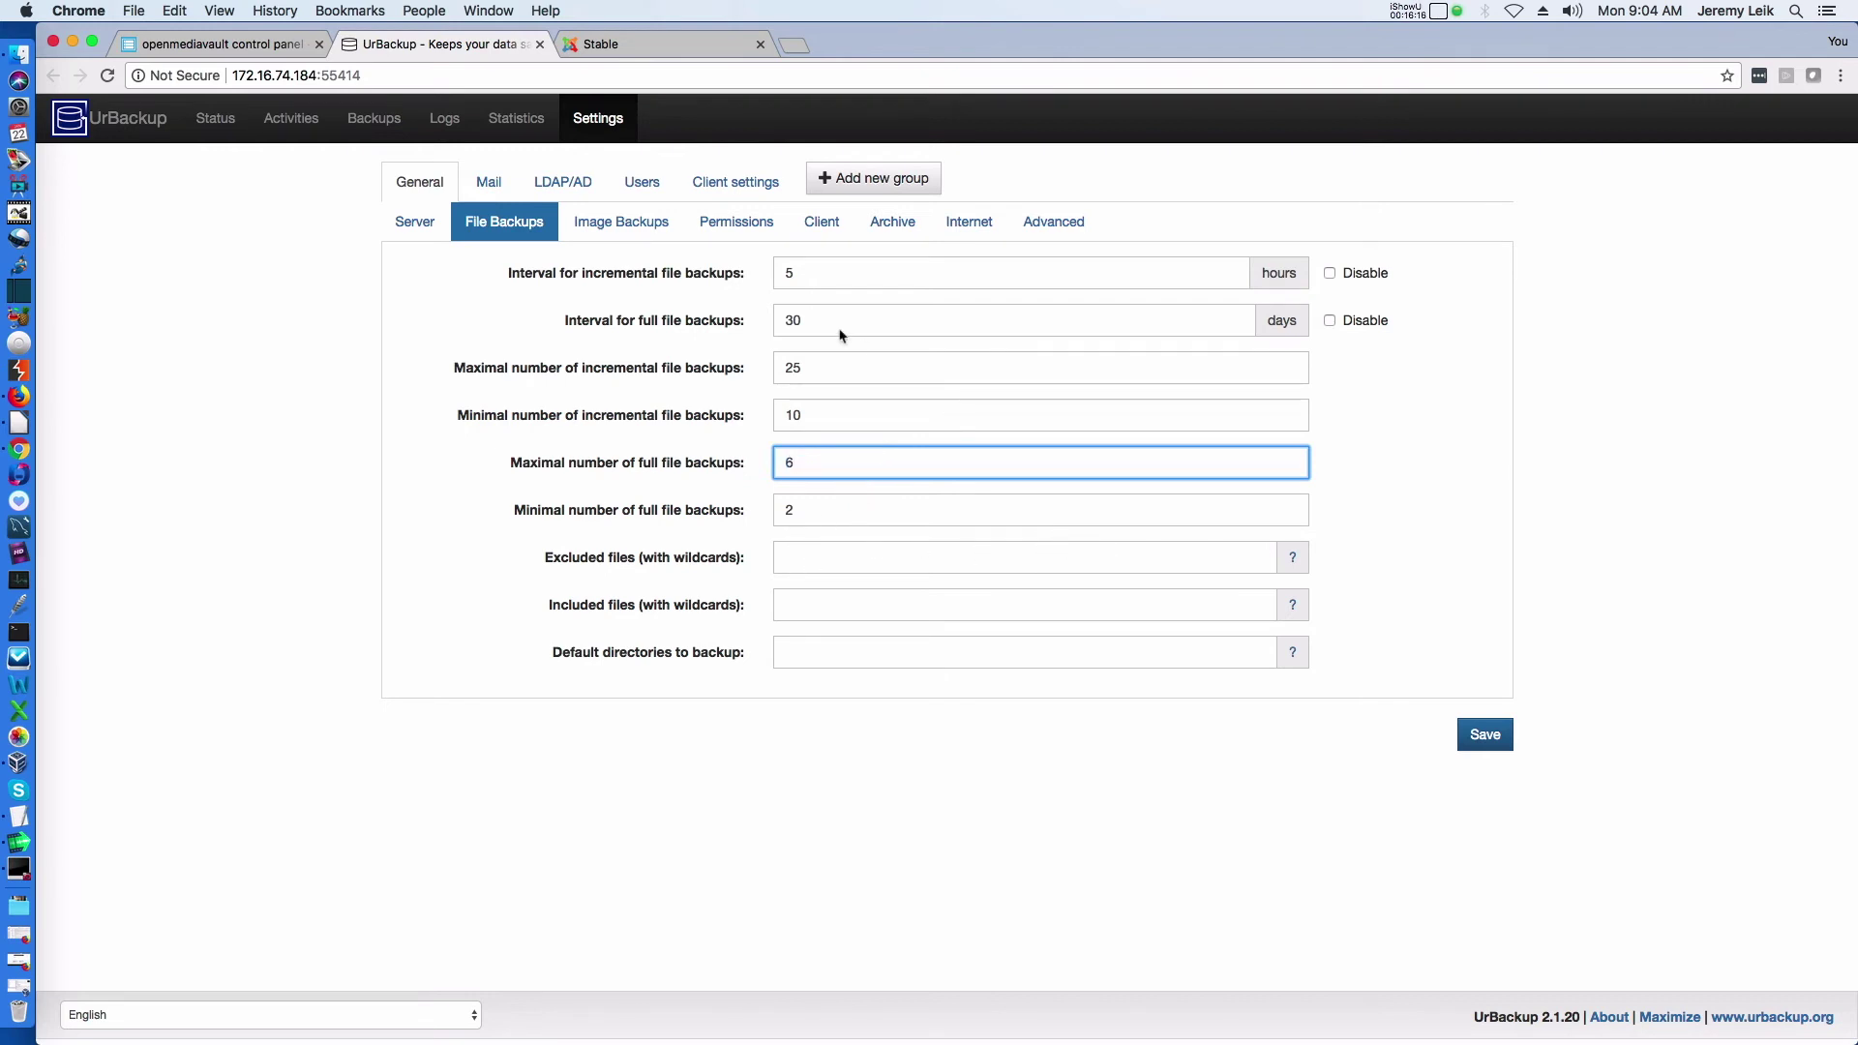
{"action": "left_click", "coordinate": [1491, 733]}
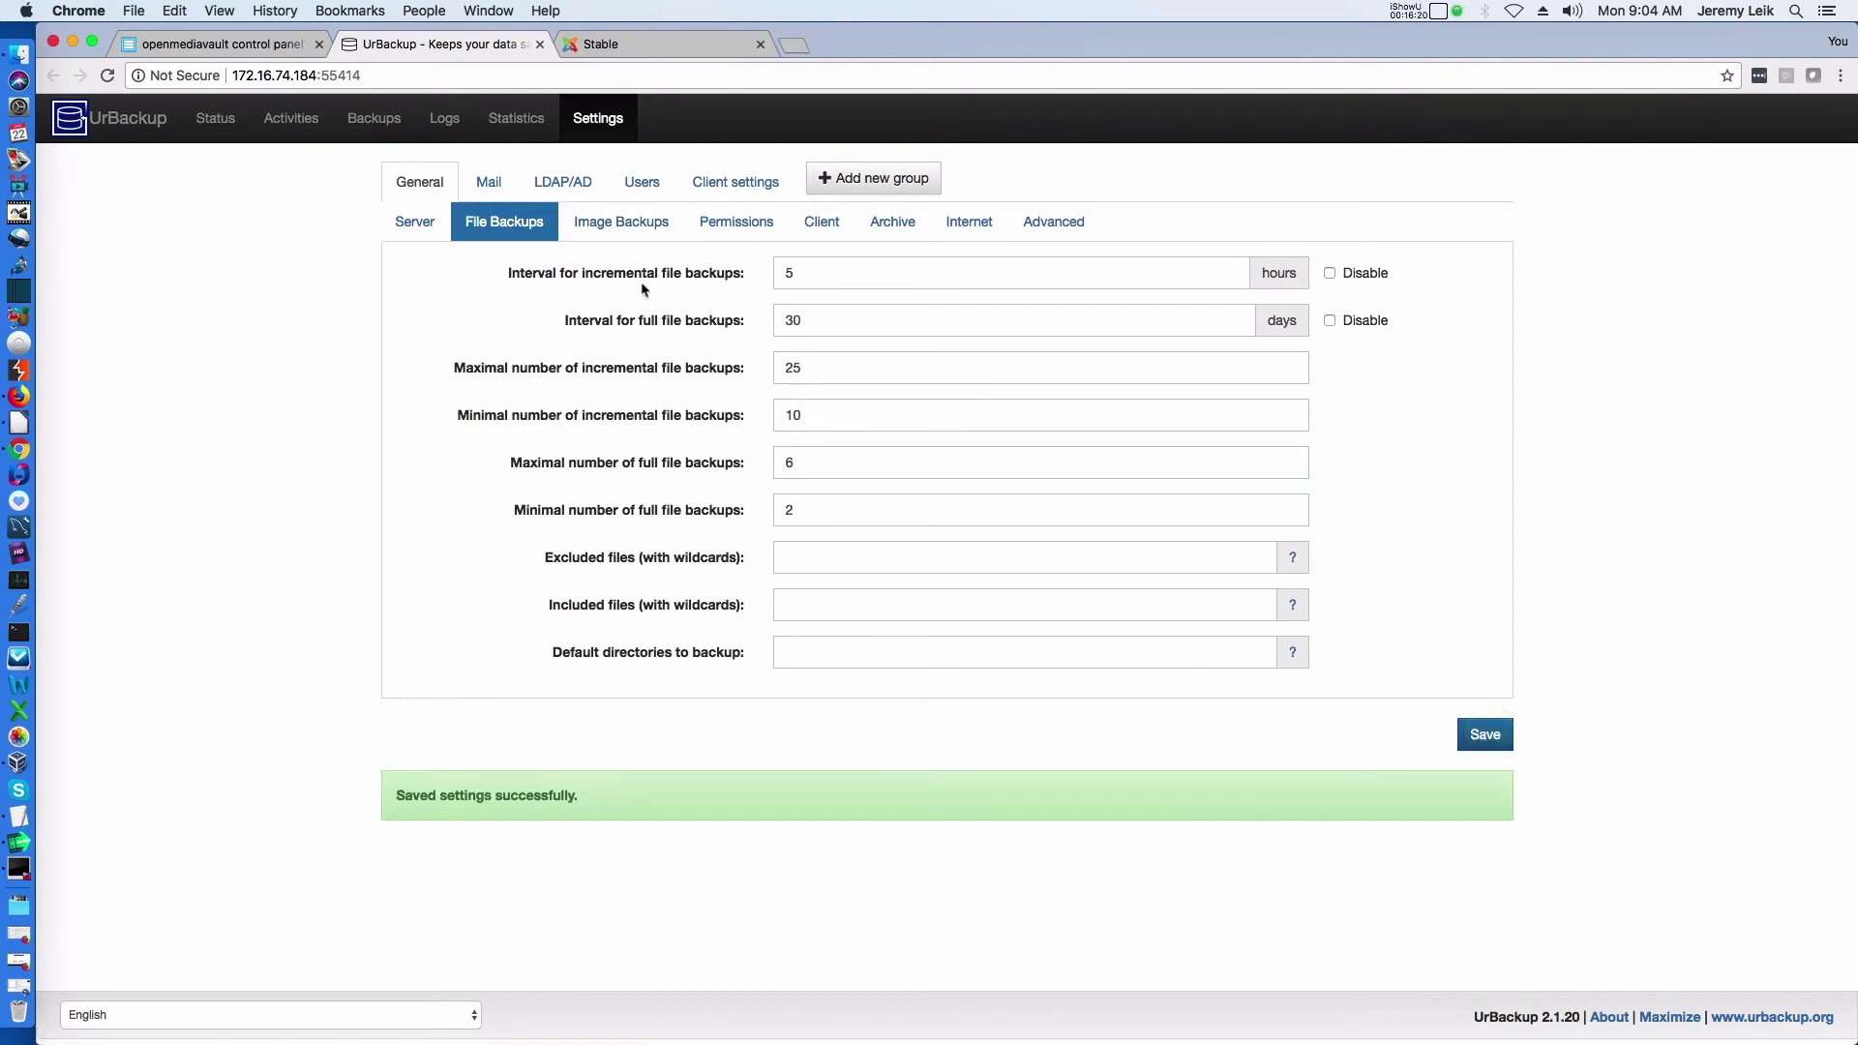
{"action": "left_click", "coordinate": [621, 221]}
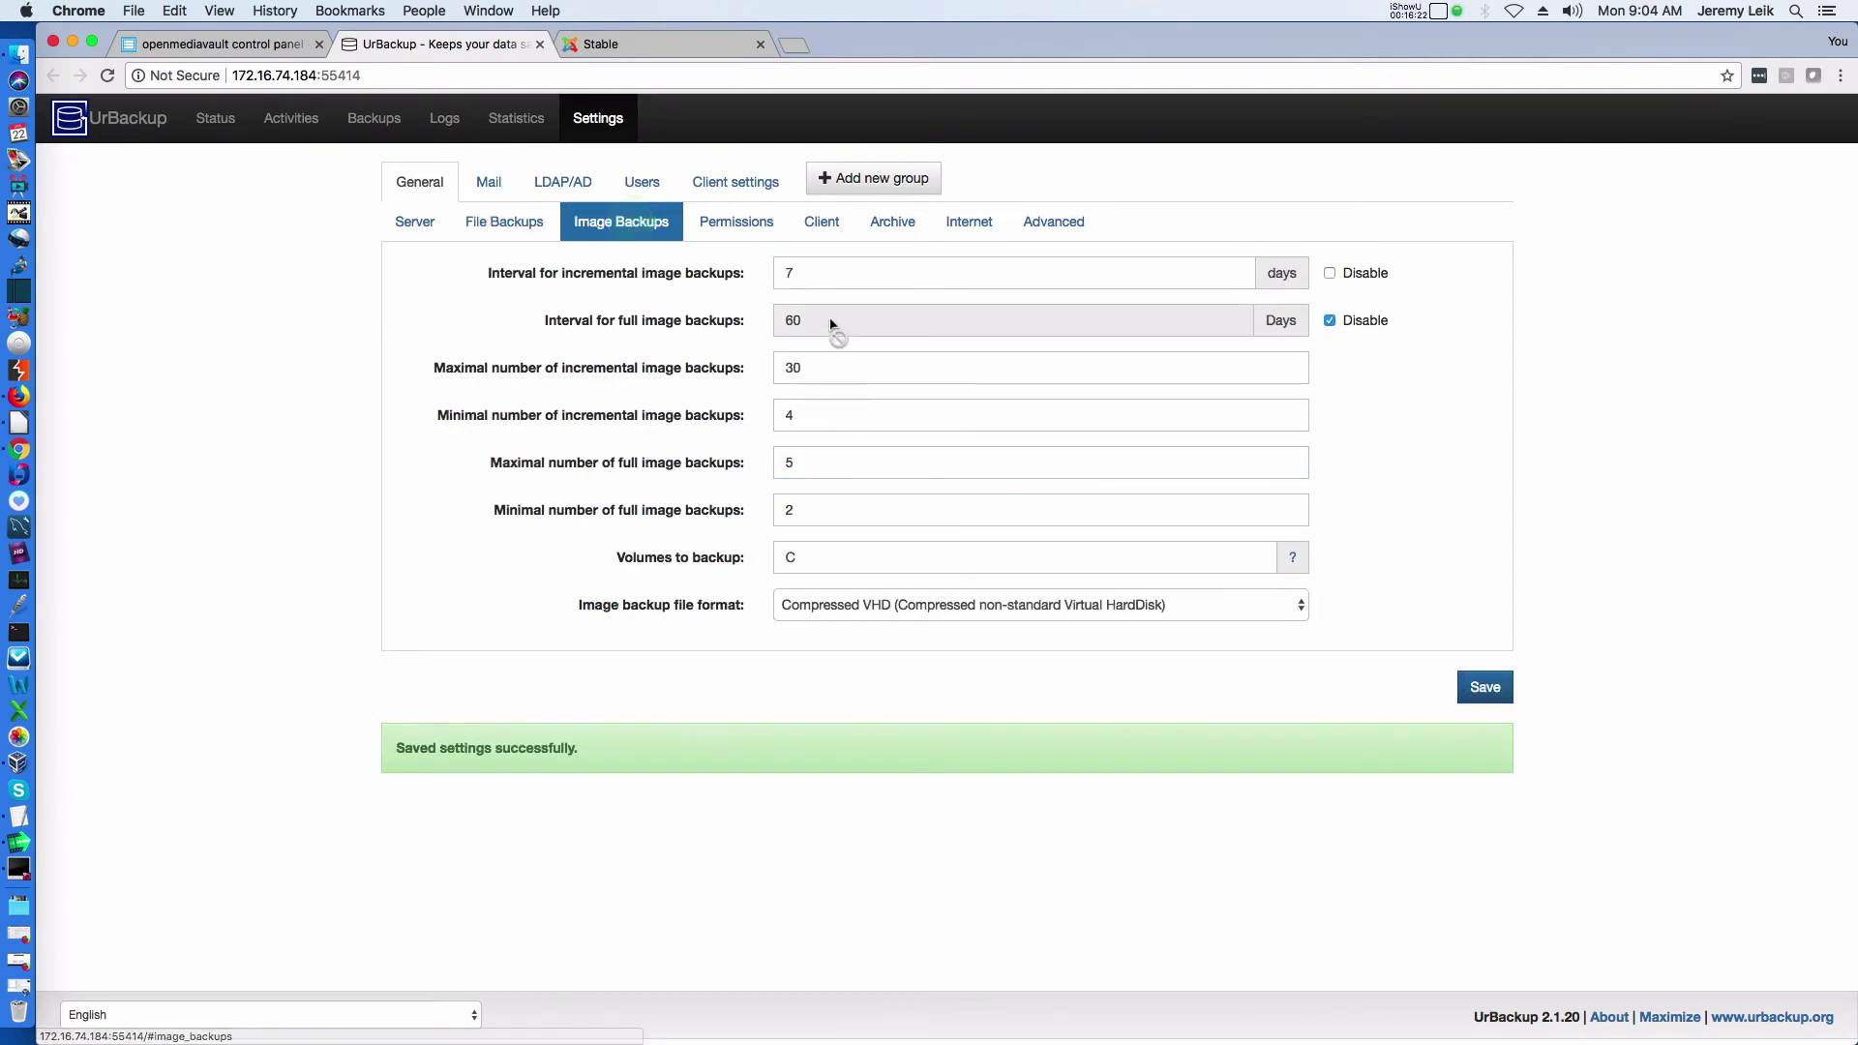
Save image backup settings with Compressed VHD format, then review Permissions and Client settings
{"action": "left_click", "coordinate": [1331, 275]}
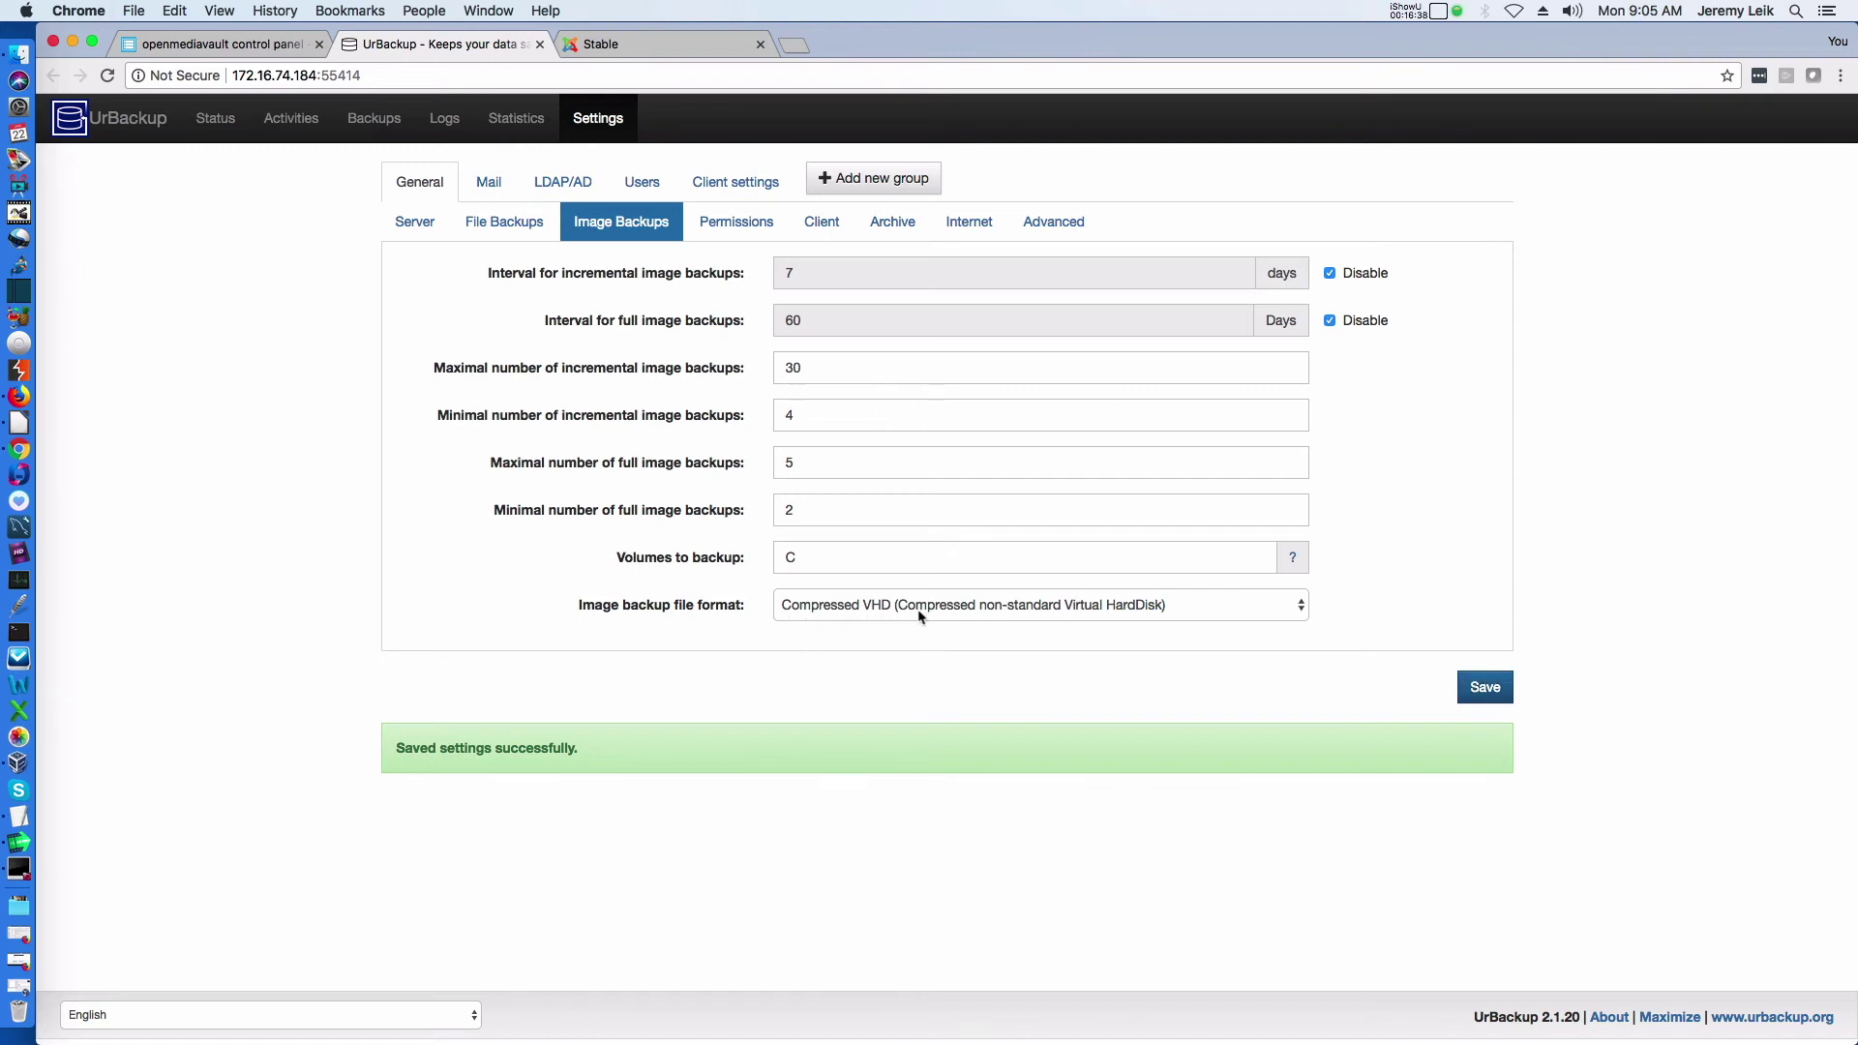
{"action": "left_click", "coordinate": [1302, 604]}
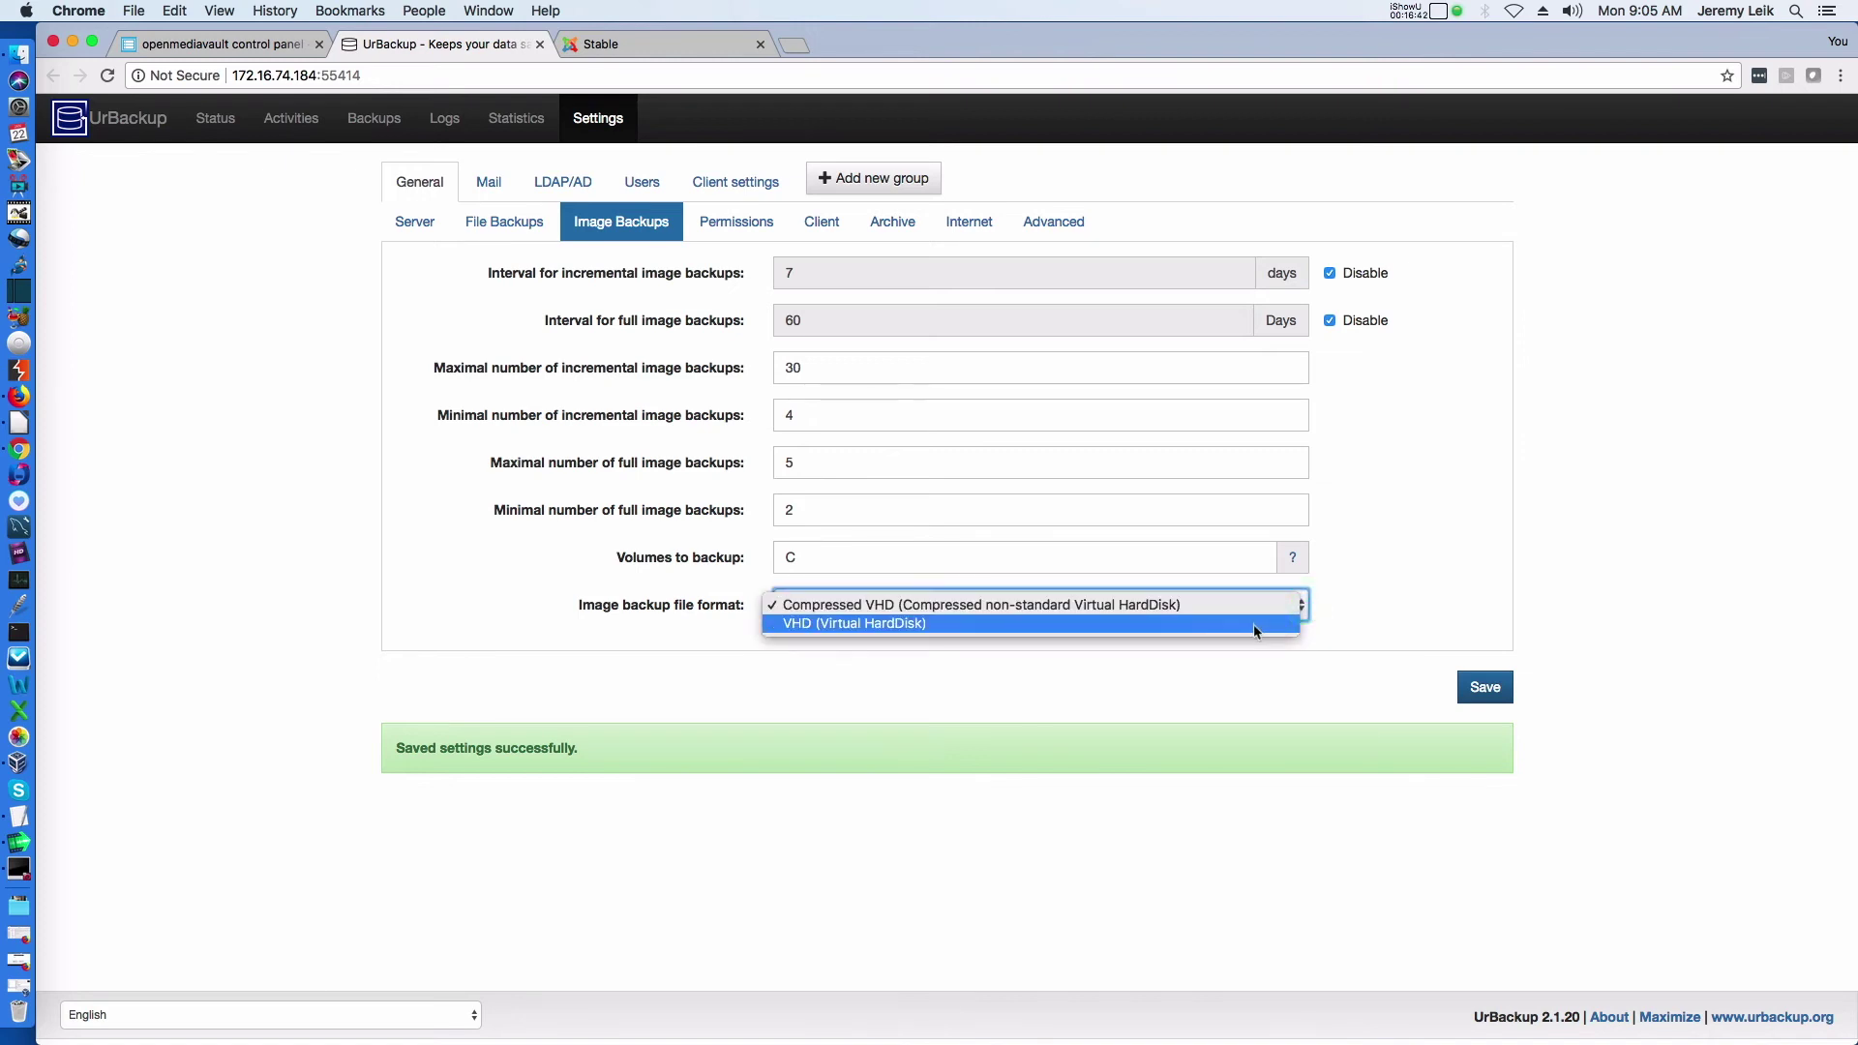
{"action": "left_click", "coordinate": [1395, 604]}
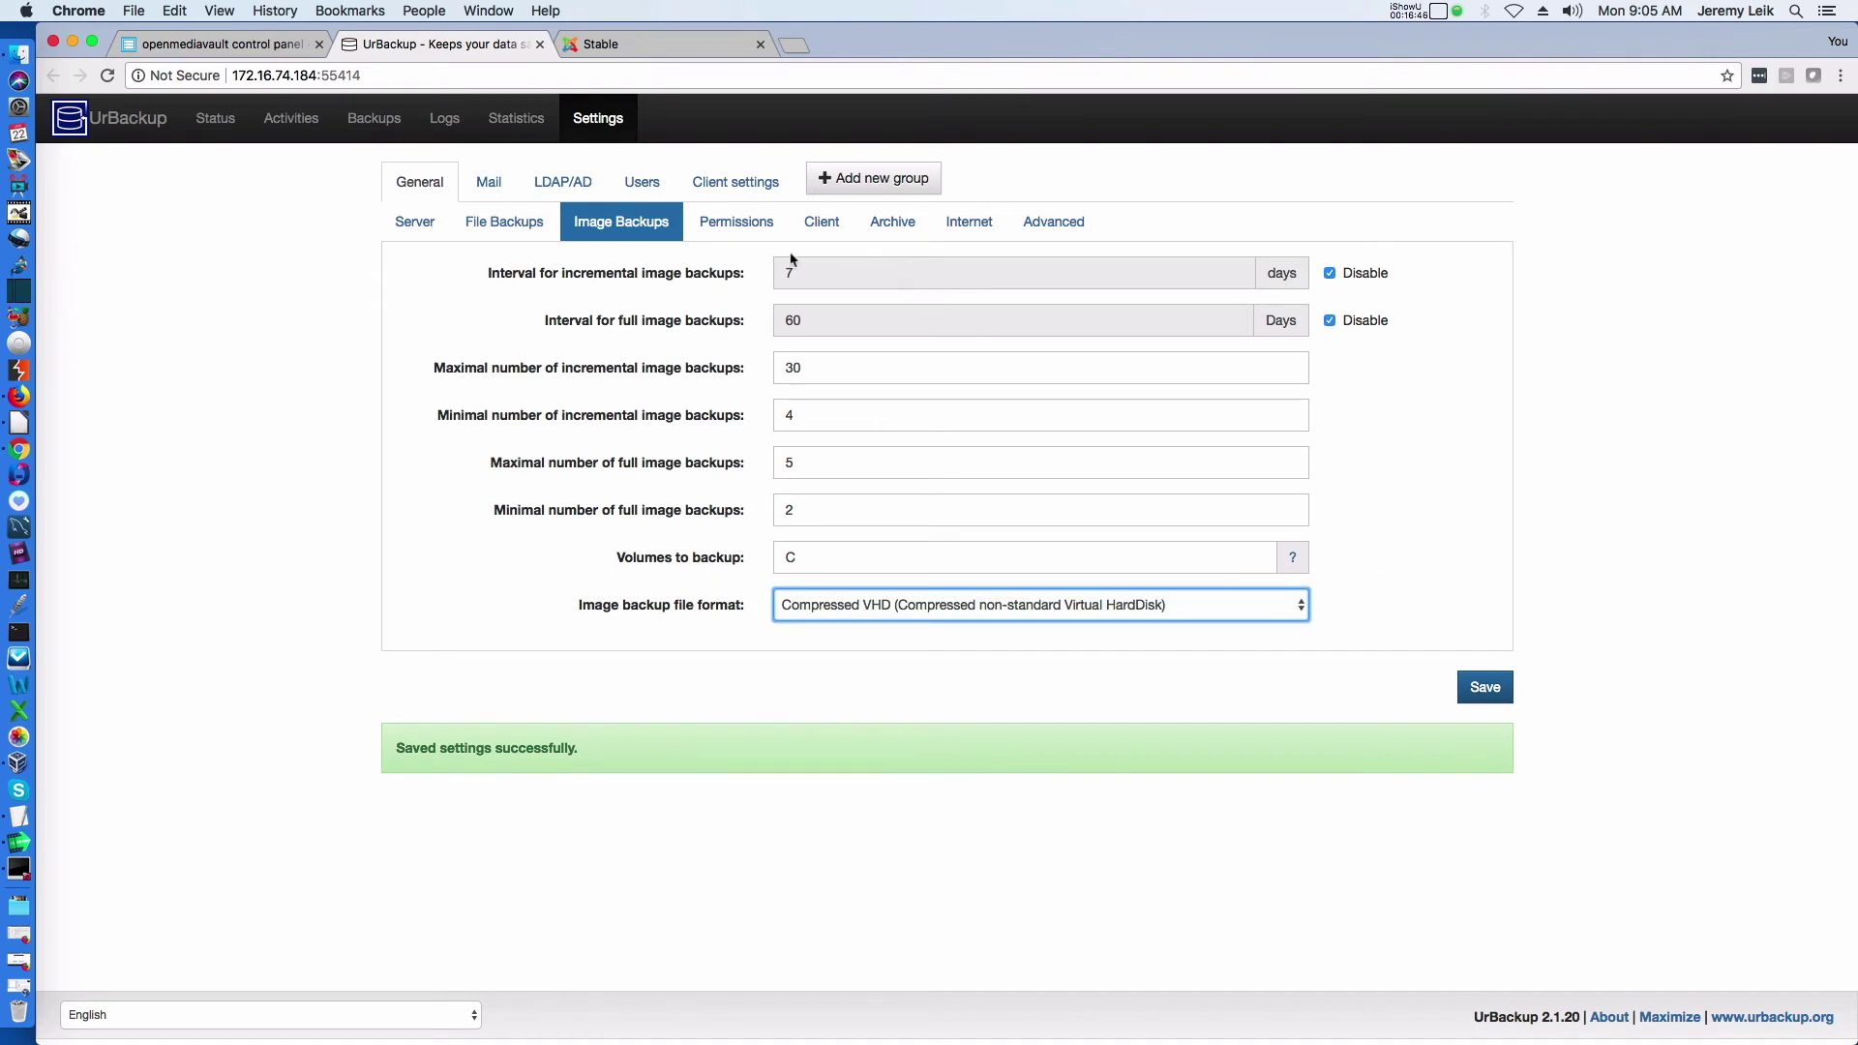
{"action": "left_click", "coordinate": [1488, 688]}
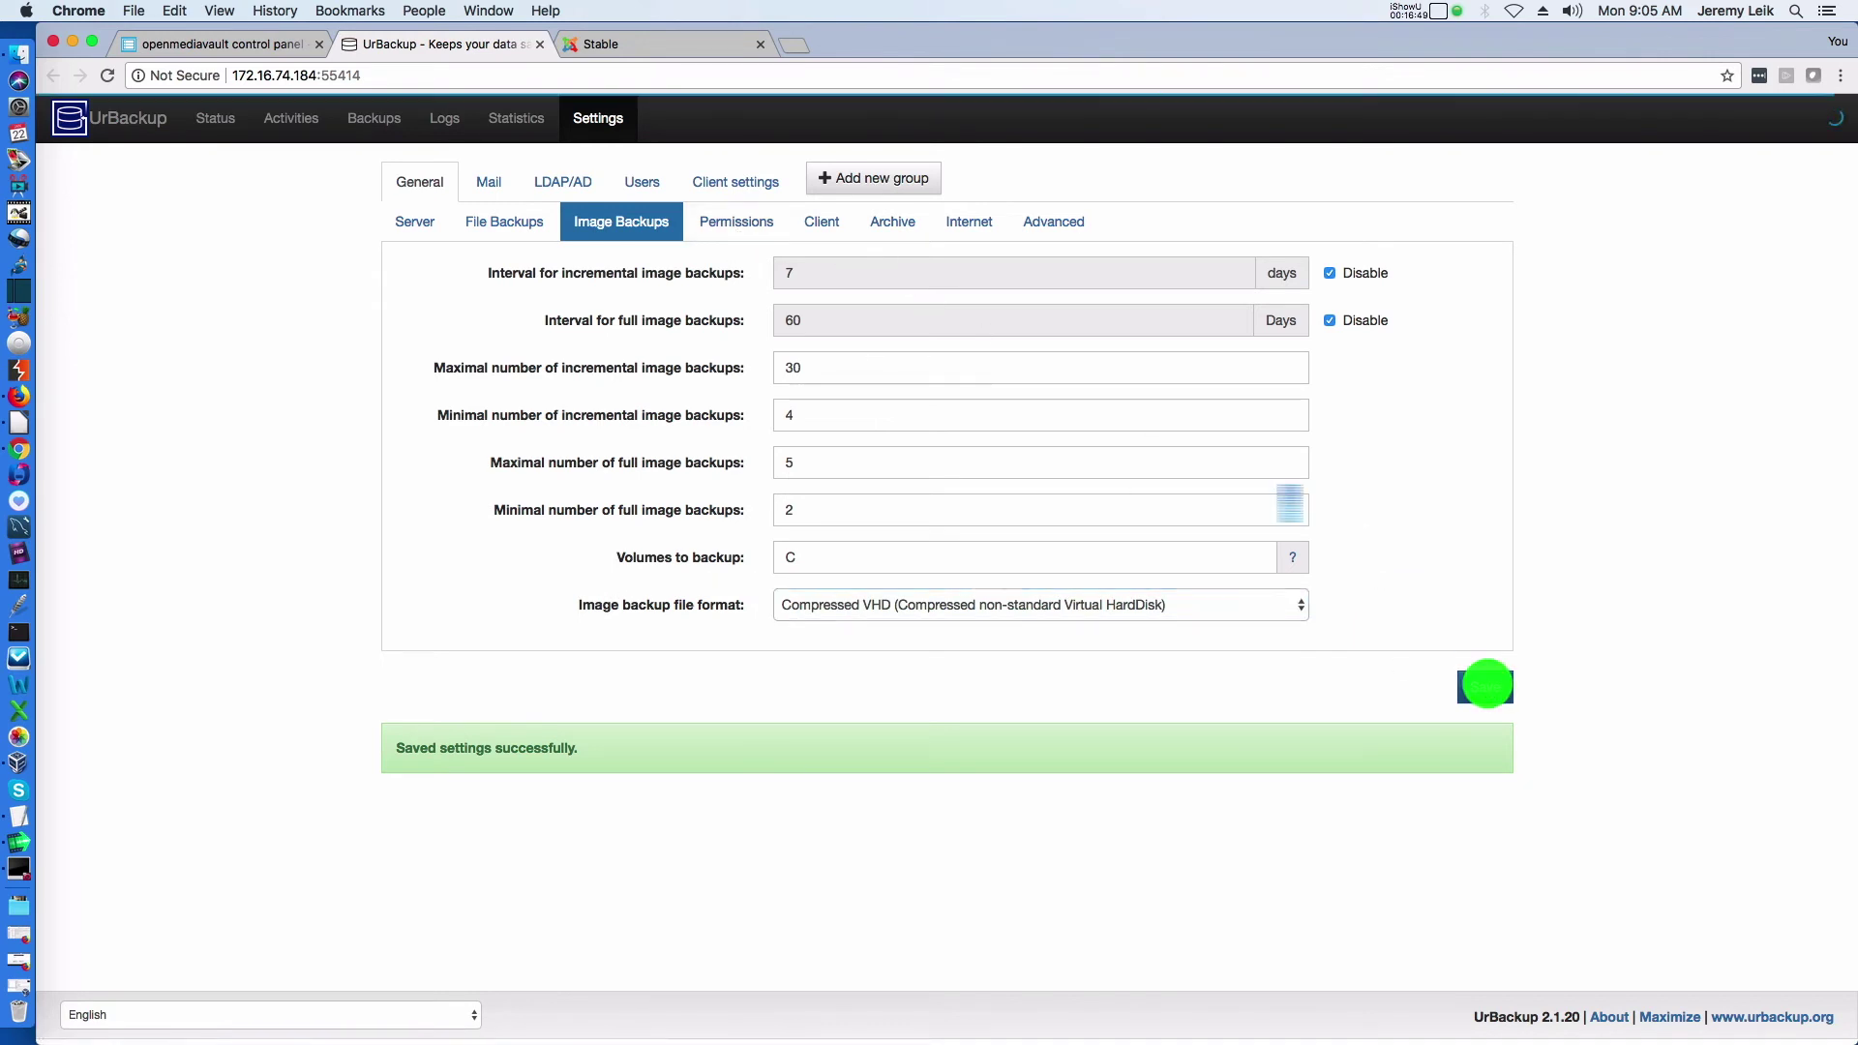
{"action": "left_click", "coordinate": [724, 232]}
{"action": "left_click", "coordinate": [821, 225]}
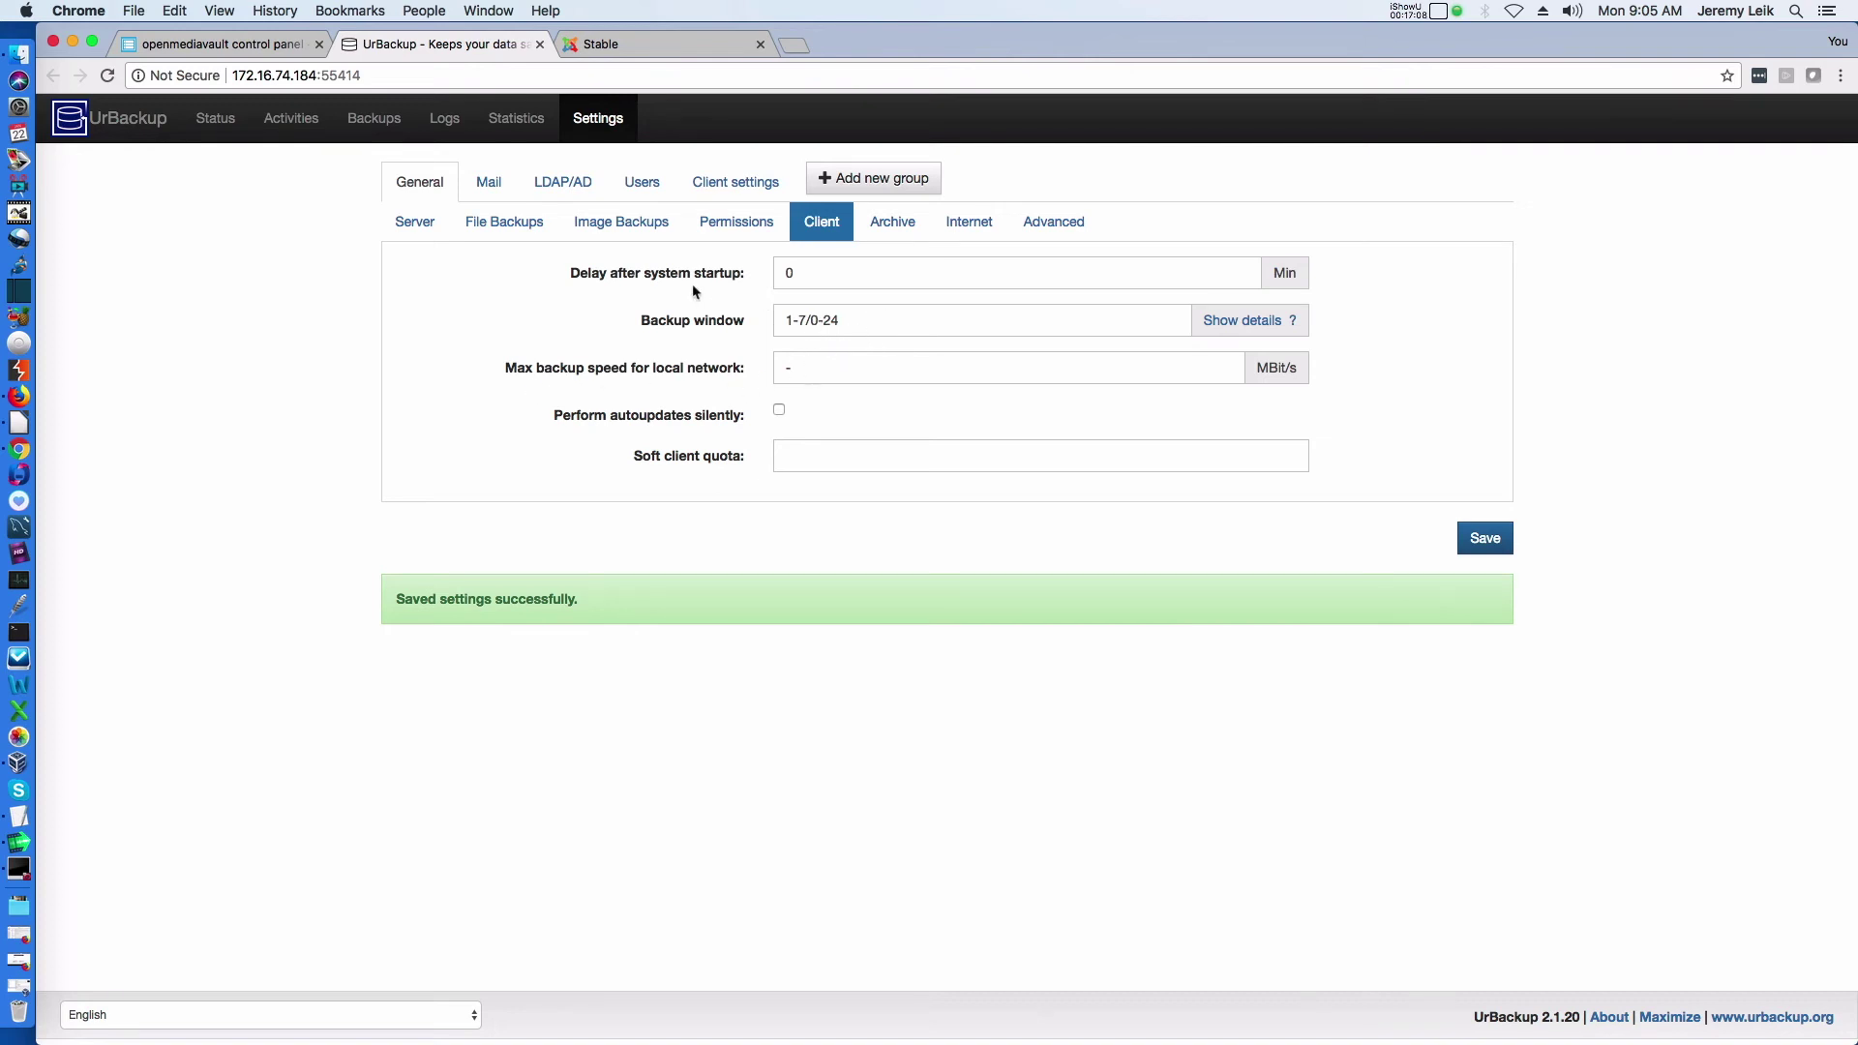
Browse the Archive, Internet, Advanced, Mail, LDAP/AD and Users settings, then open client 172.16.74.160's settings
{"action": "left_click", "coordinate": [883, 236]}
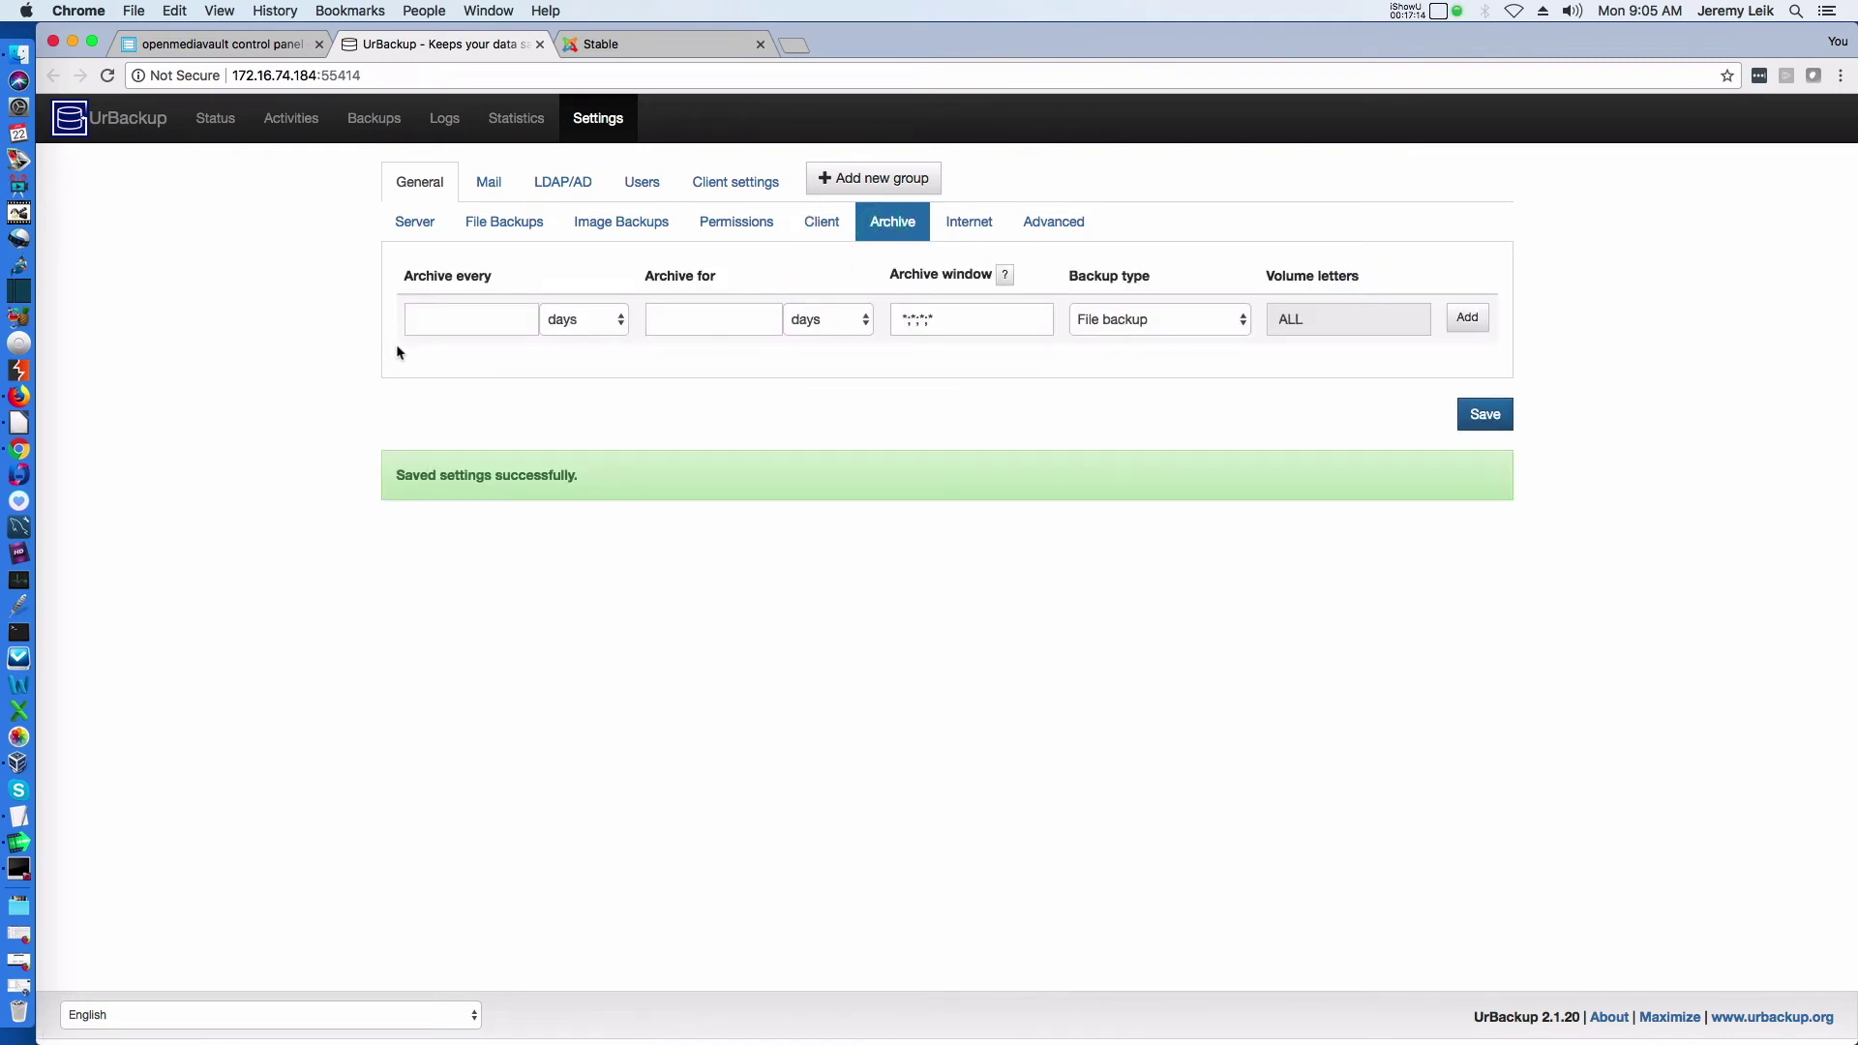
{"action": "left_click", "coordinate": [970, 225]}
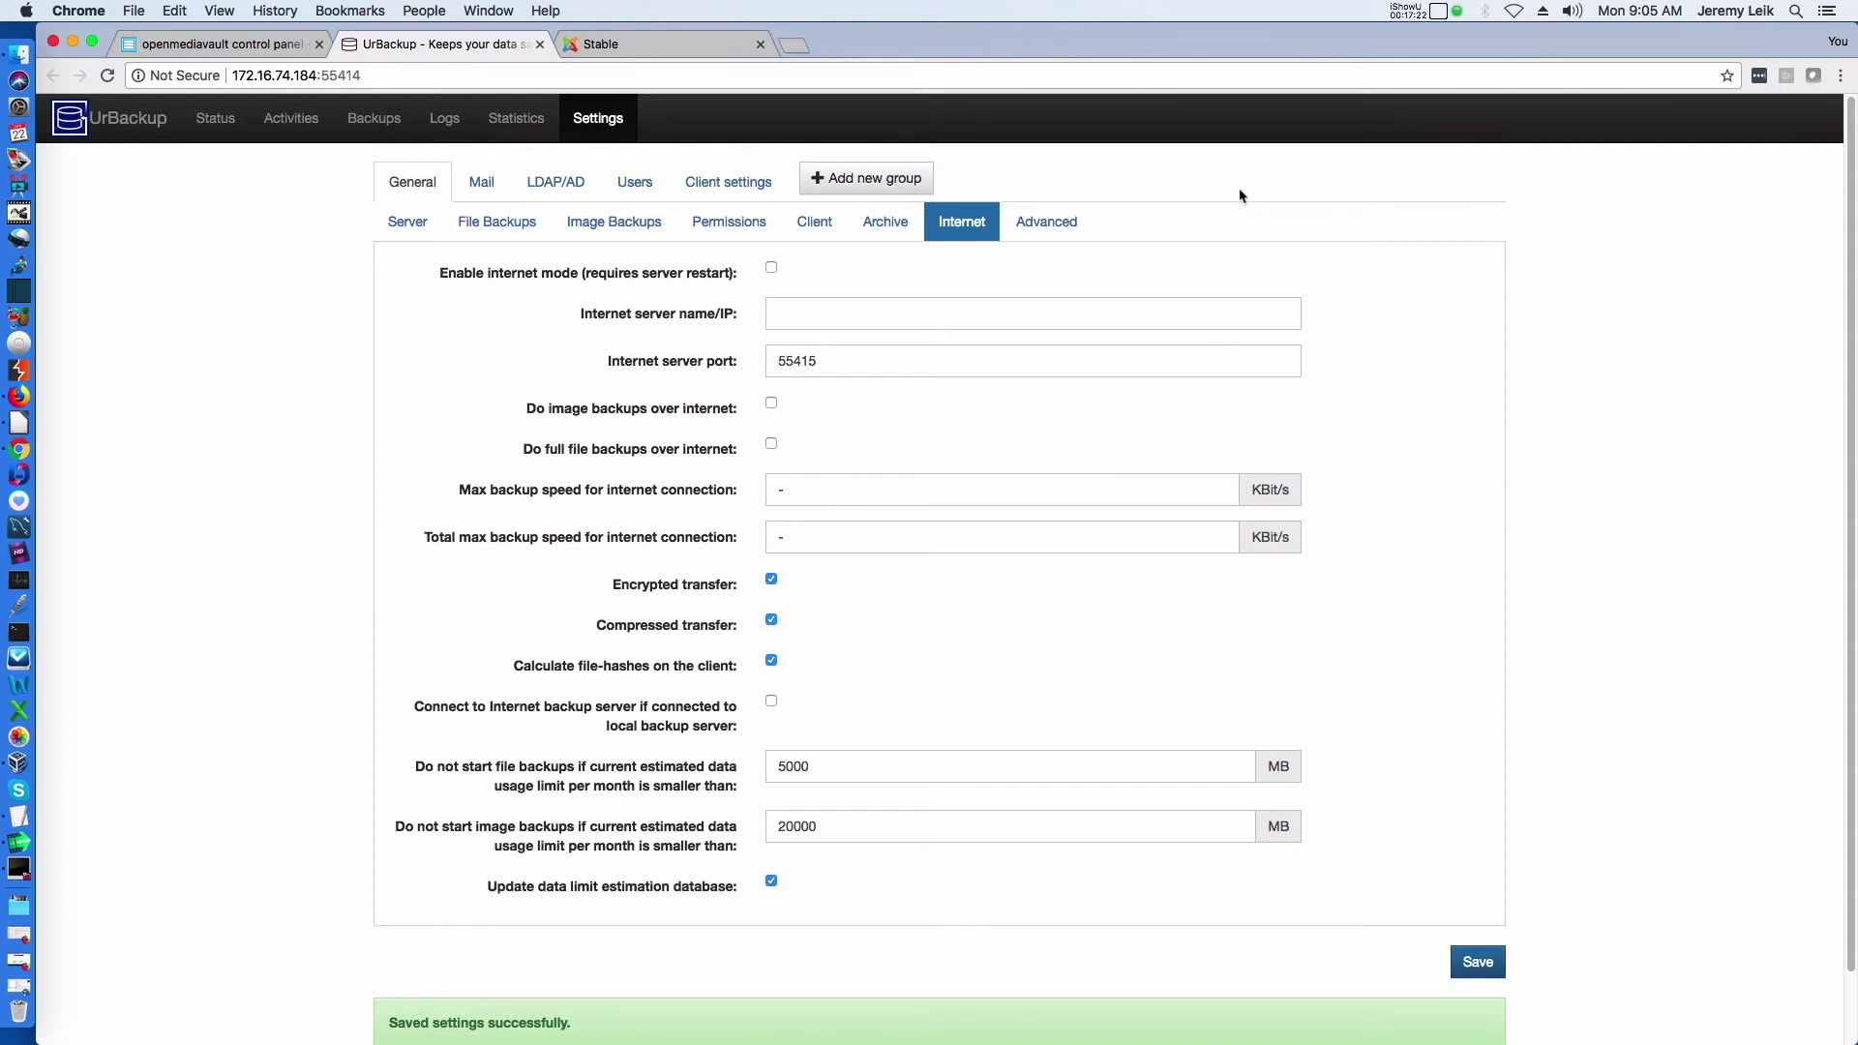
{"action": "left_click", "coordinate": [1039, 226]}
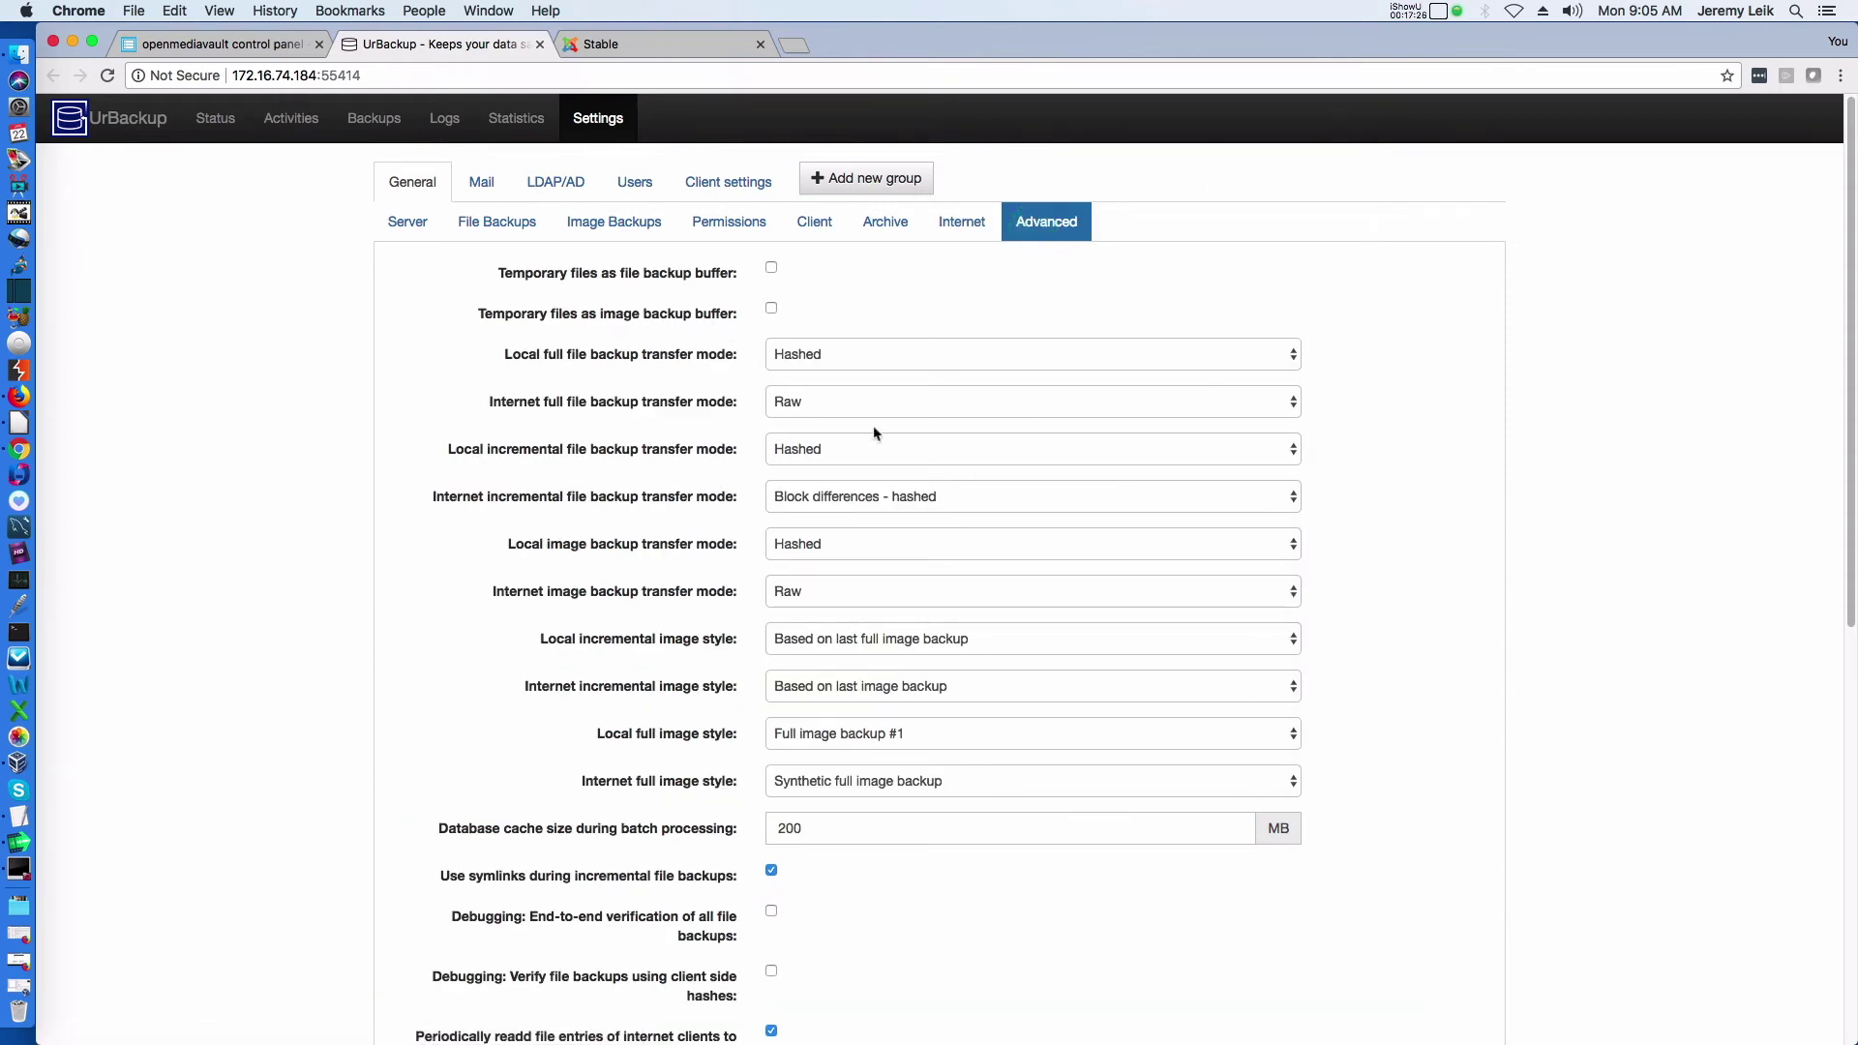
{"action": "left_click", "coordinate": [481, 191]}
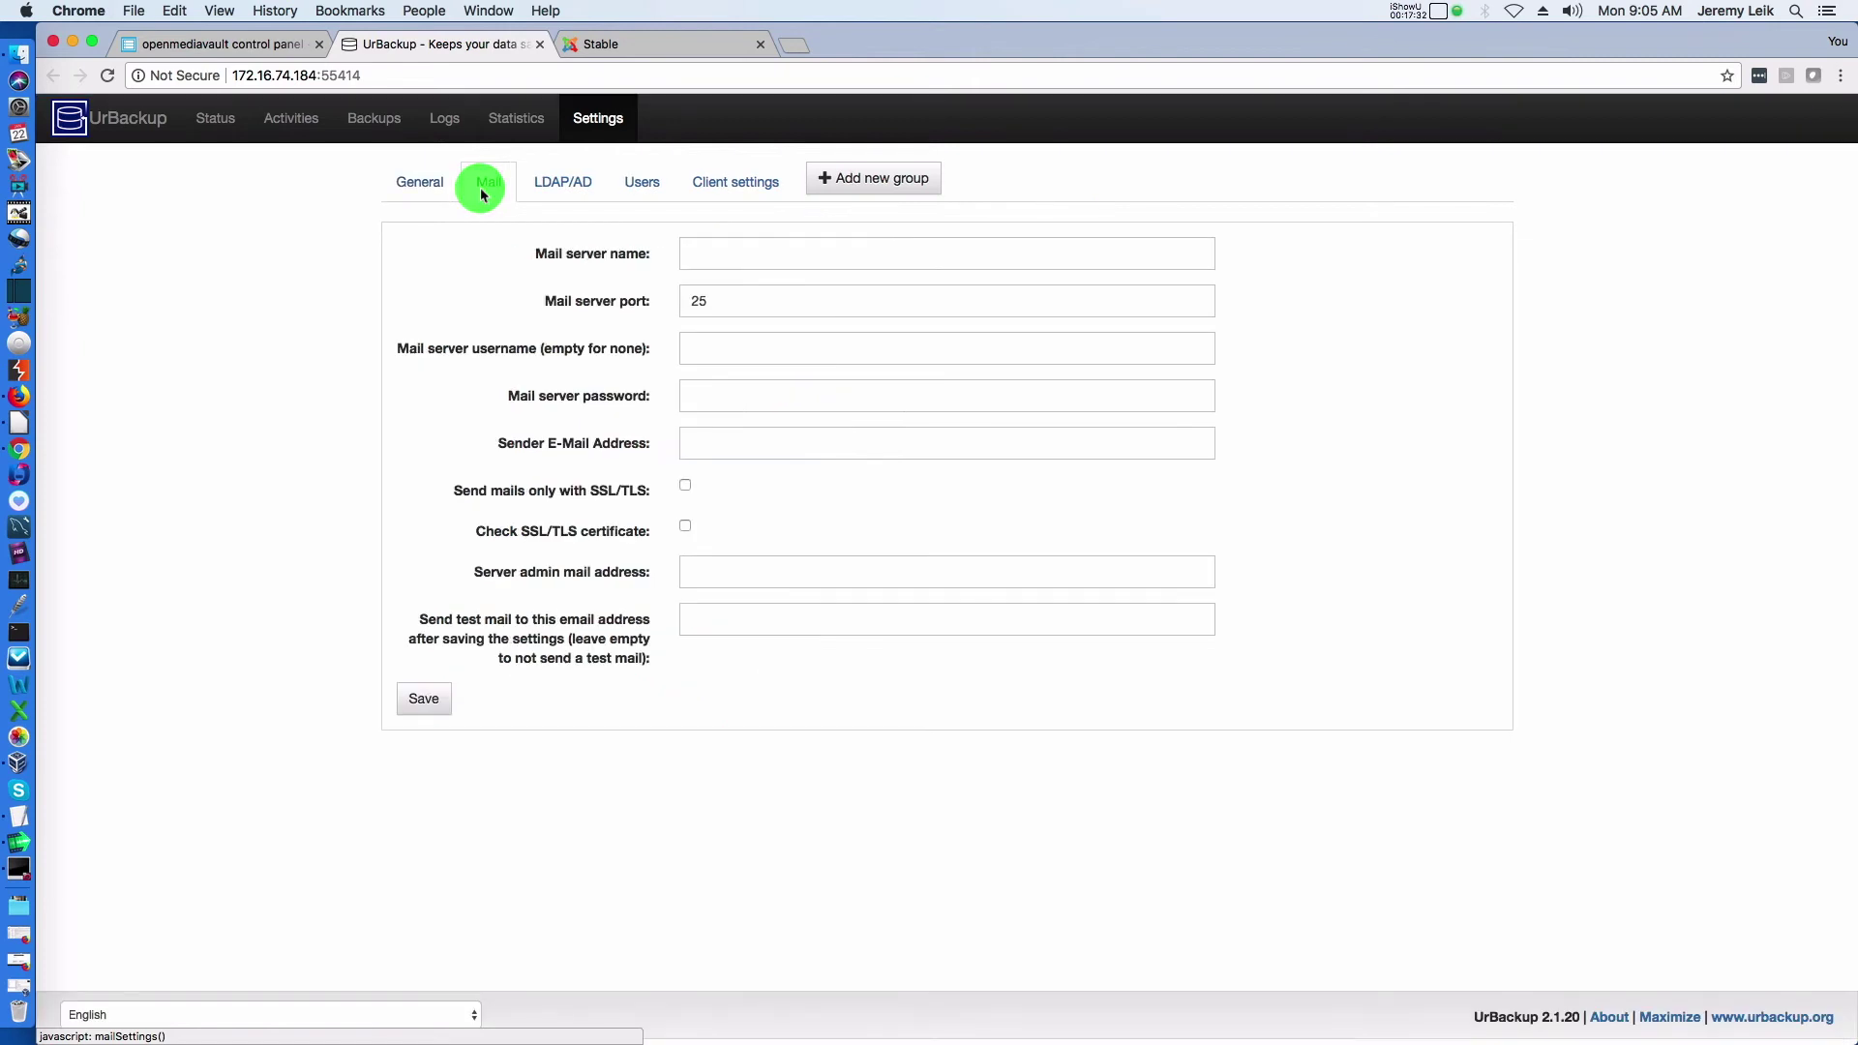
{"action": "left_click", "coordinate": [557, 186]}
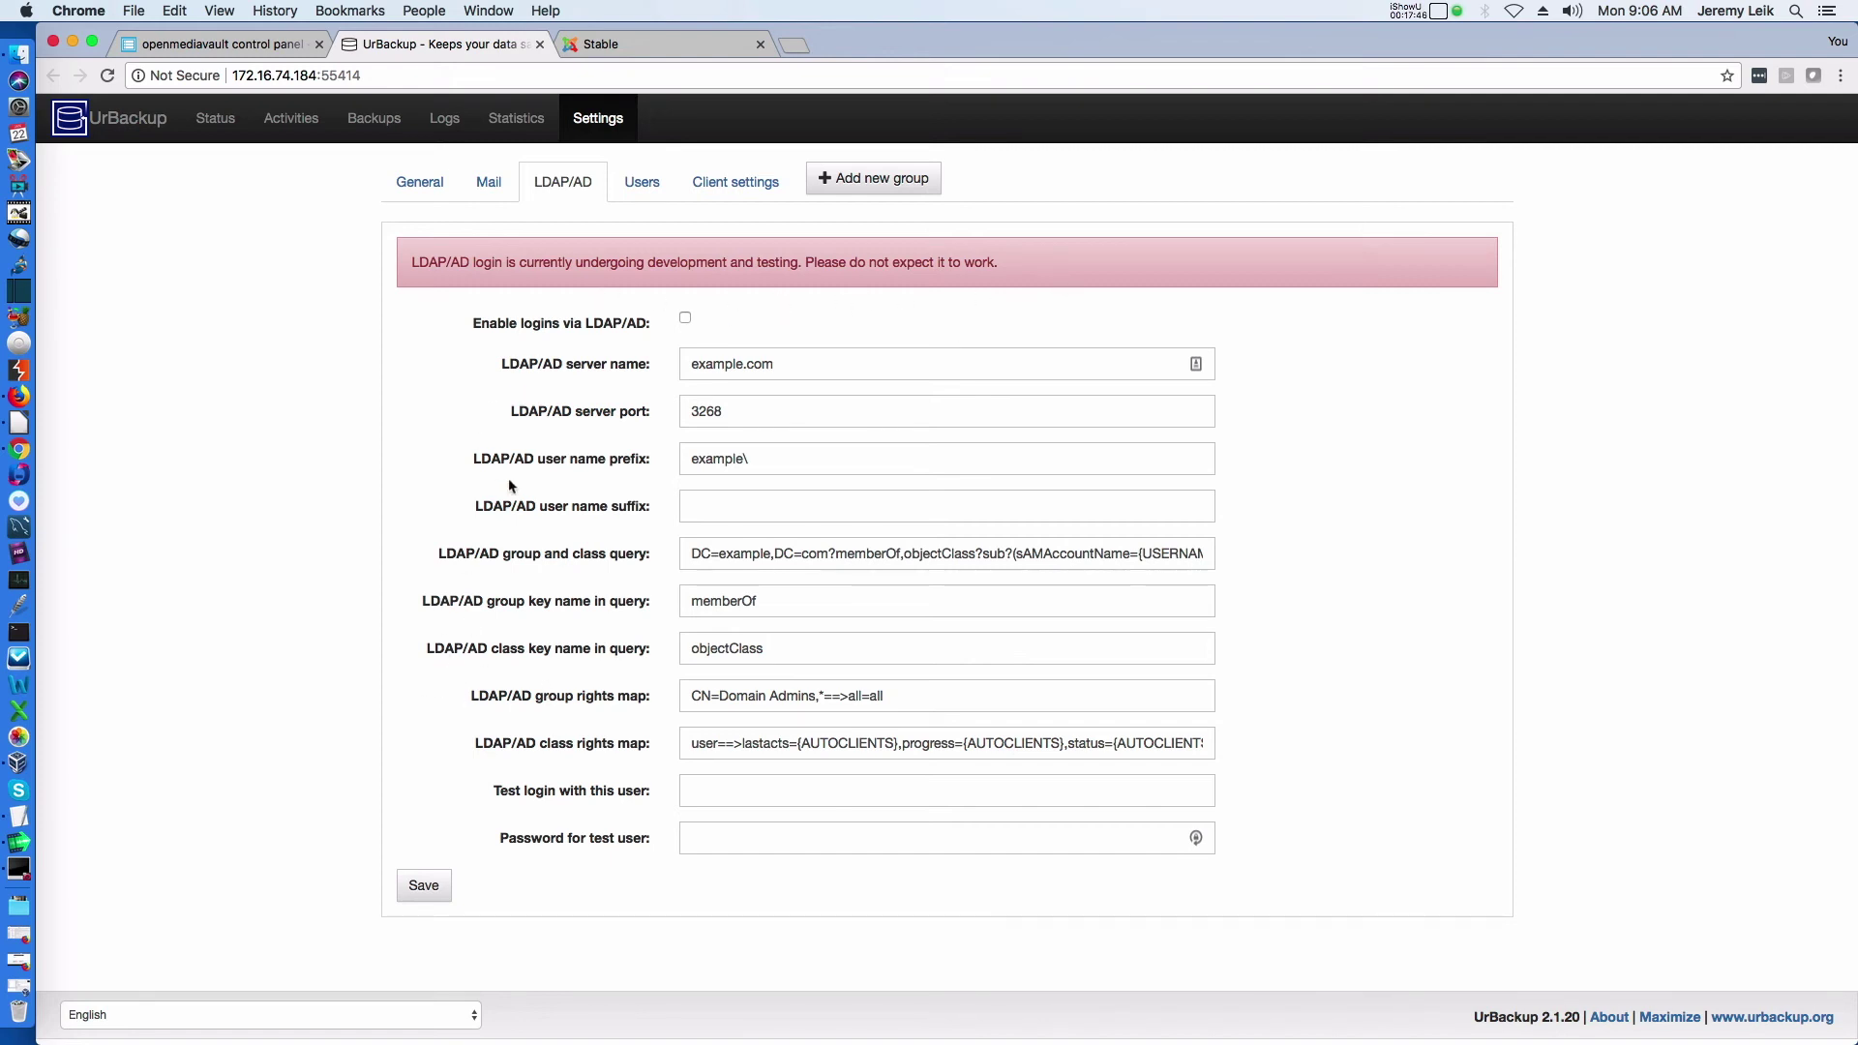
{"action": "left_click", "coordinate": [641, 183]}
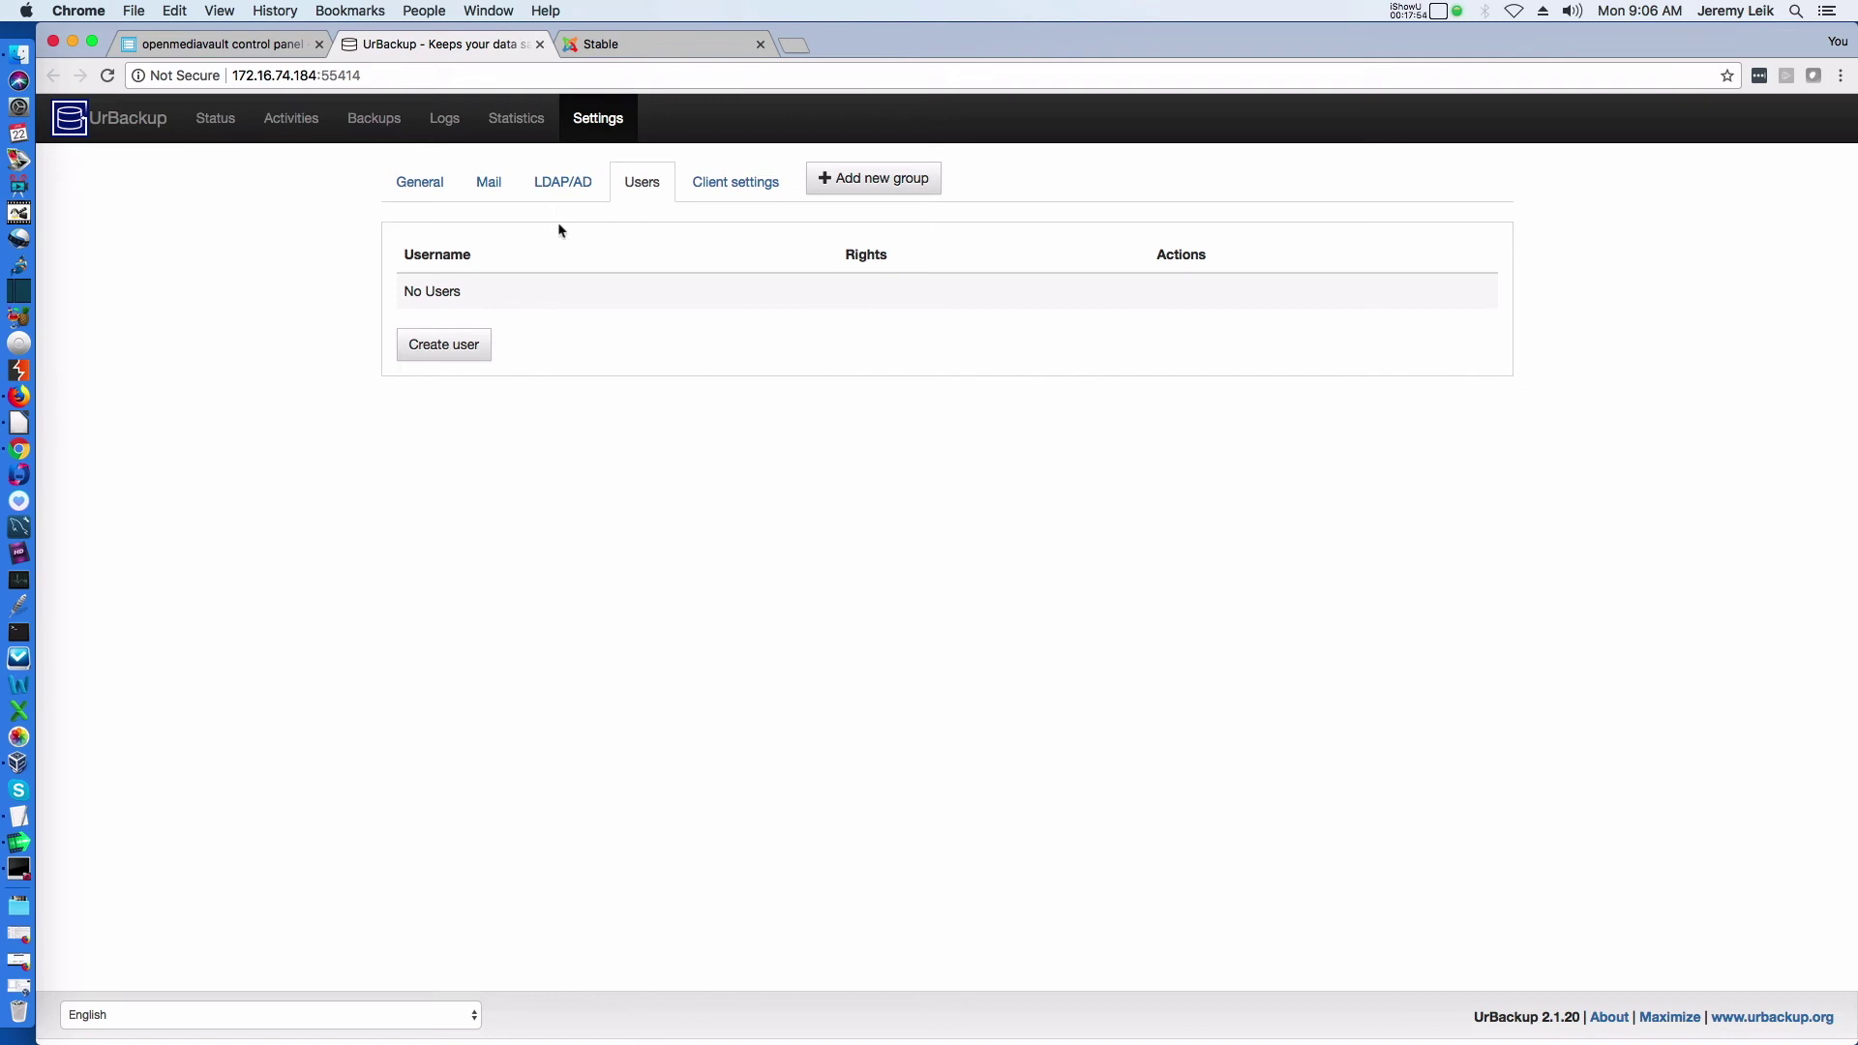
{"action": "left_click", "coordinate": [718, 192]}
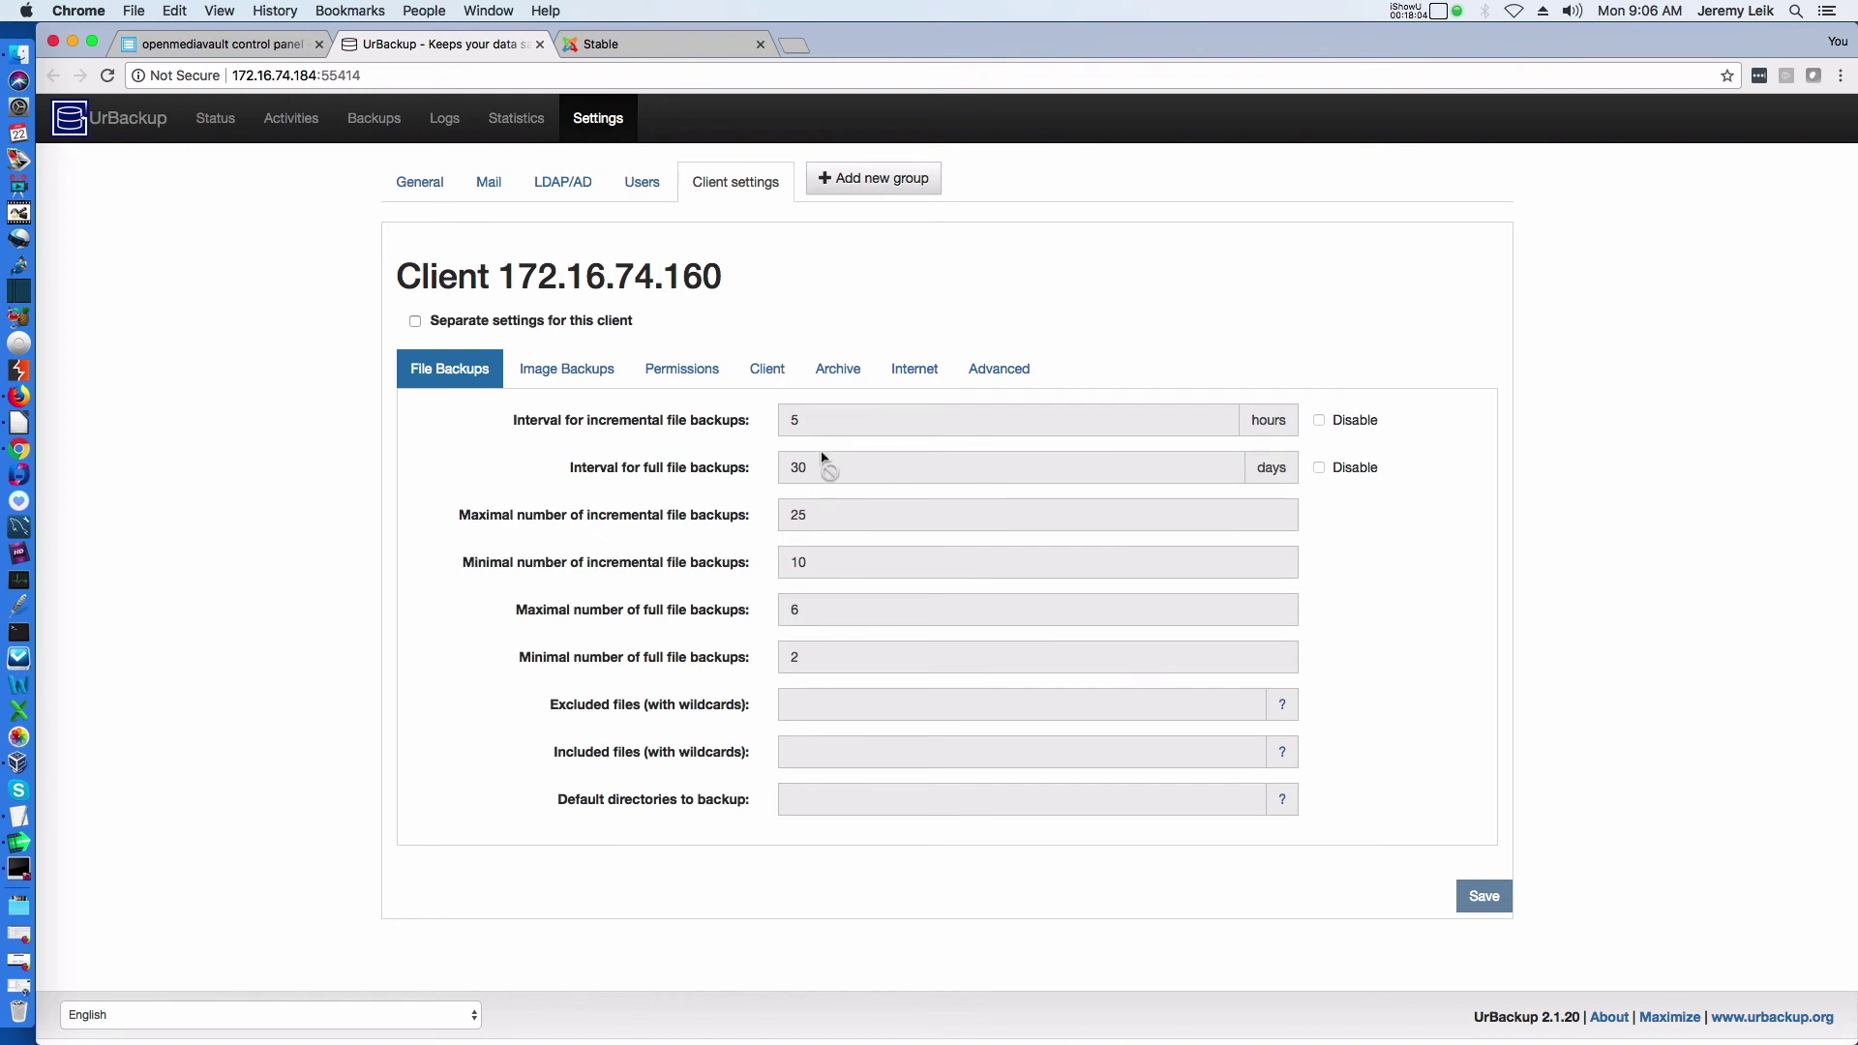
Review client 172.16.74.160's Image Backups, Permissions and File Backups settings
{"action": "left_click", "coordinate": [544, 366]}
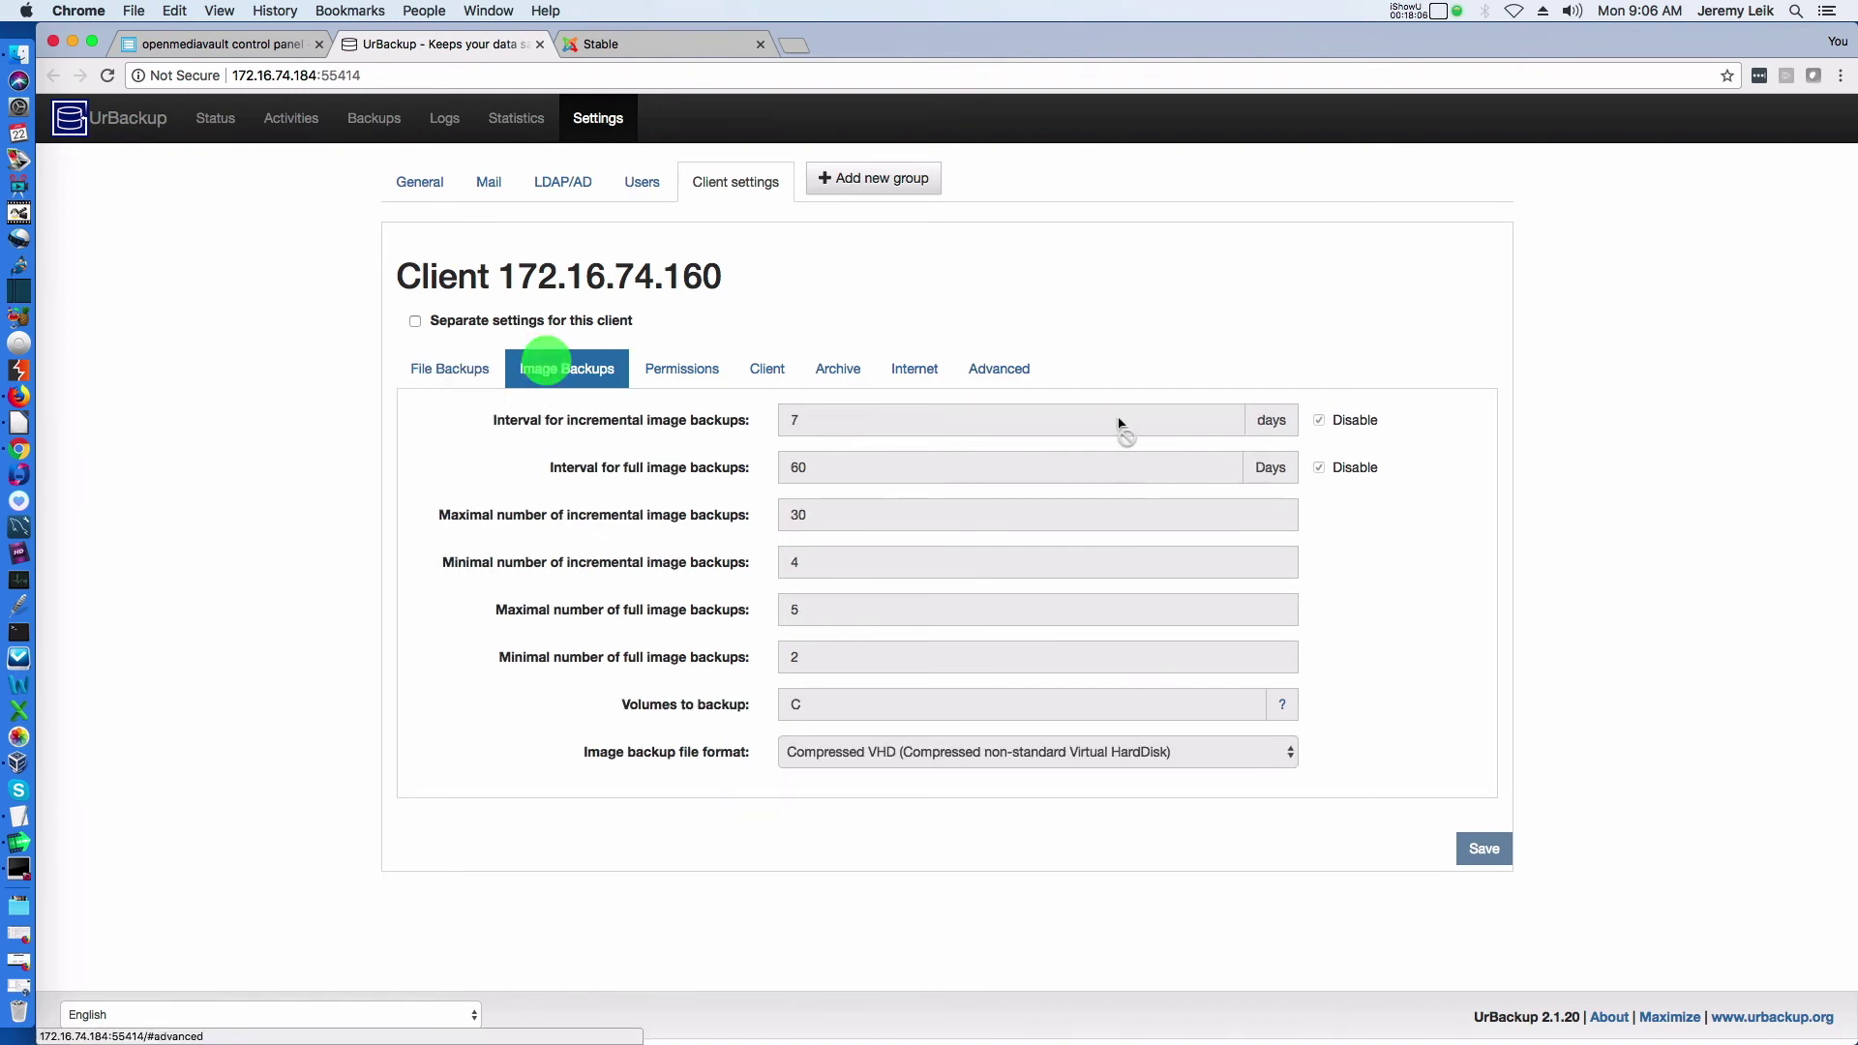
{"action": "left_click", "coordinate": [672, 385]}
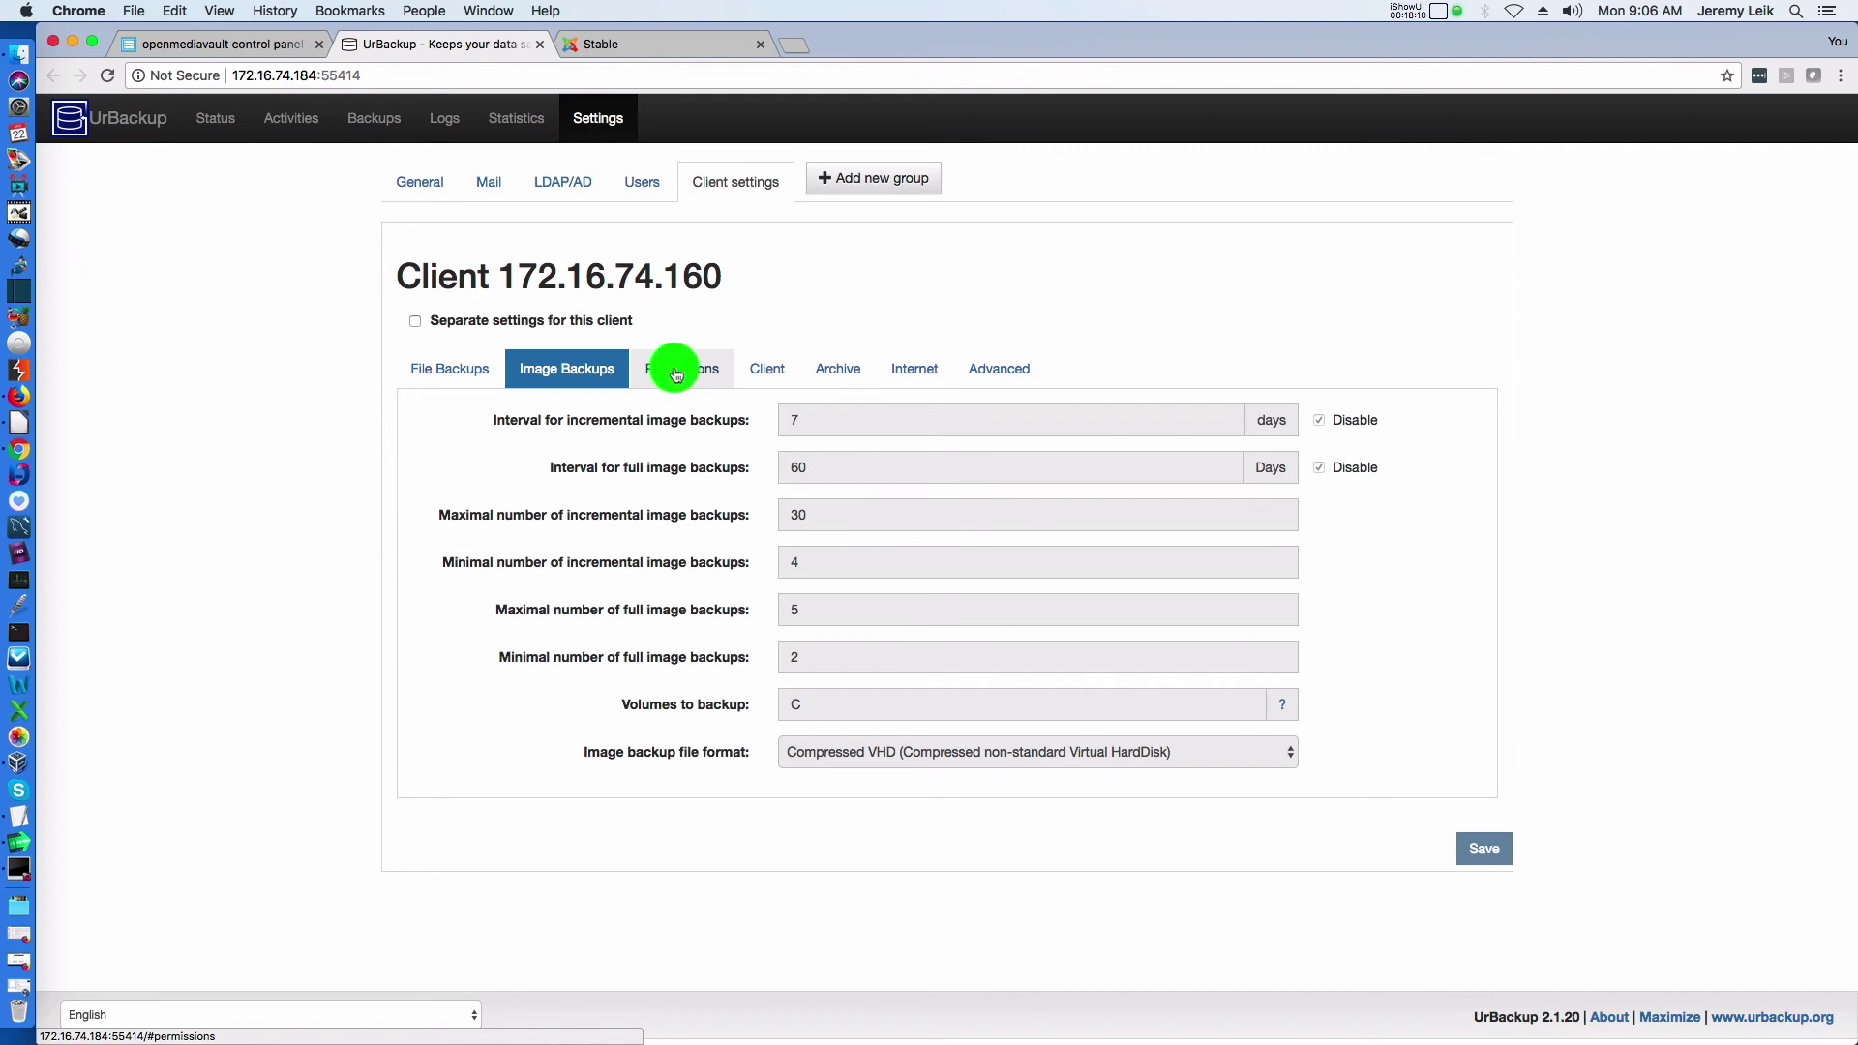
{"action": "left_click", "coordinate": [412, 376]}
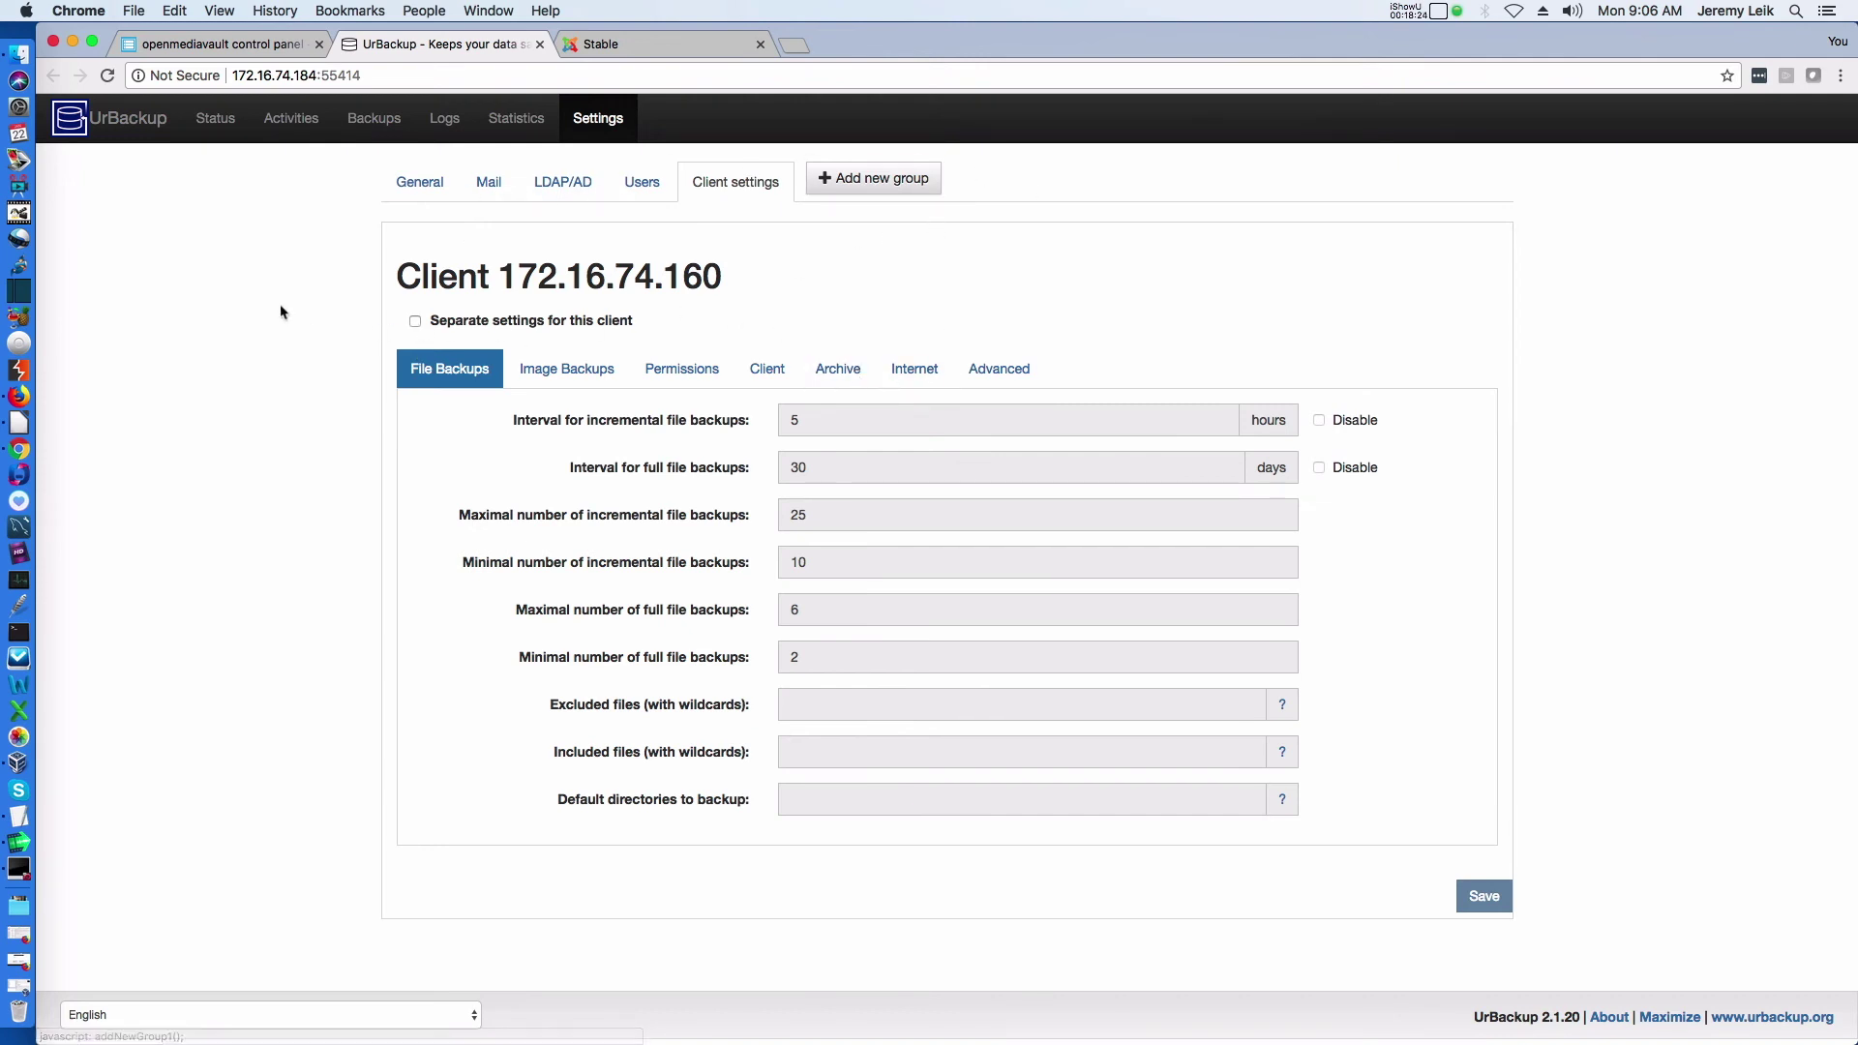
Browse the Status, Activities and Backups pages, ending on Status
{"action": "left_click", "coordinate": [215, 120]}
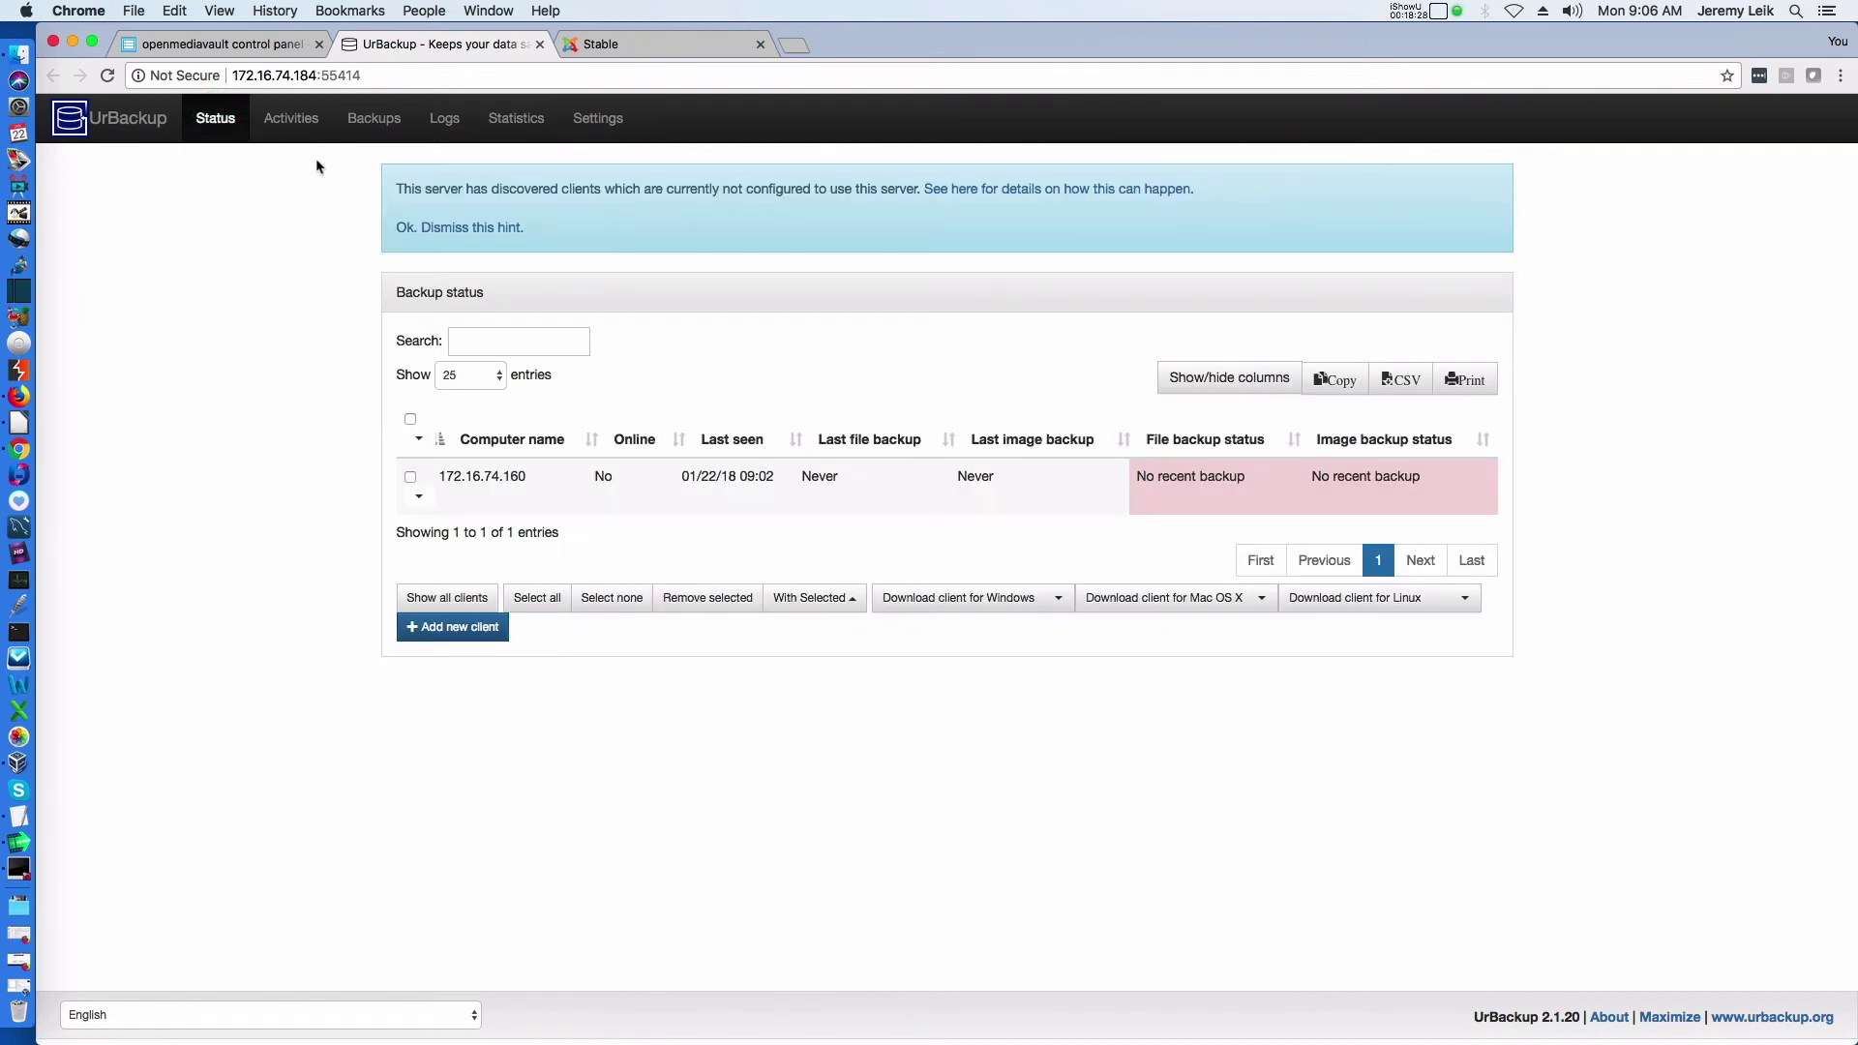
{"action": "left_click", "coordinate": [292, 122]}
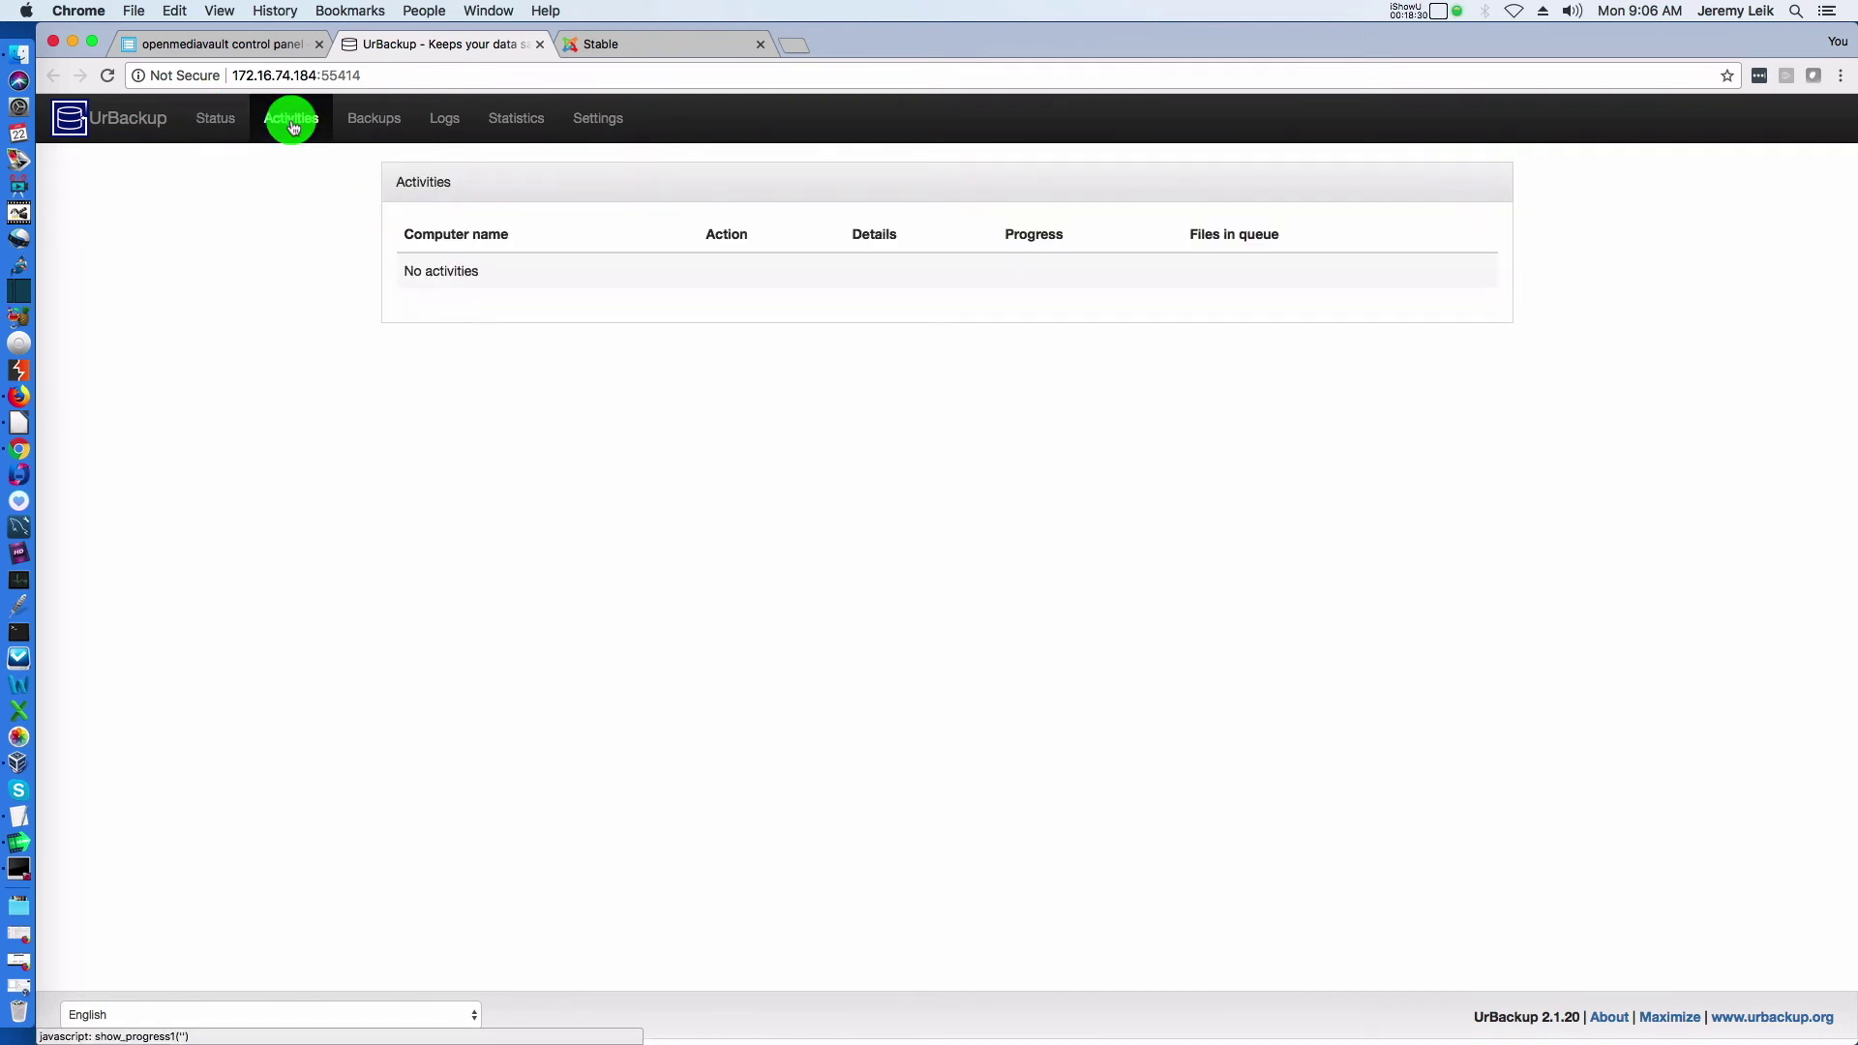
{"action": "left_click", "coordinate": [380, 126]}
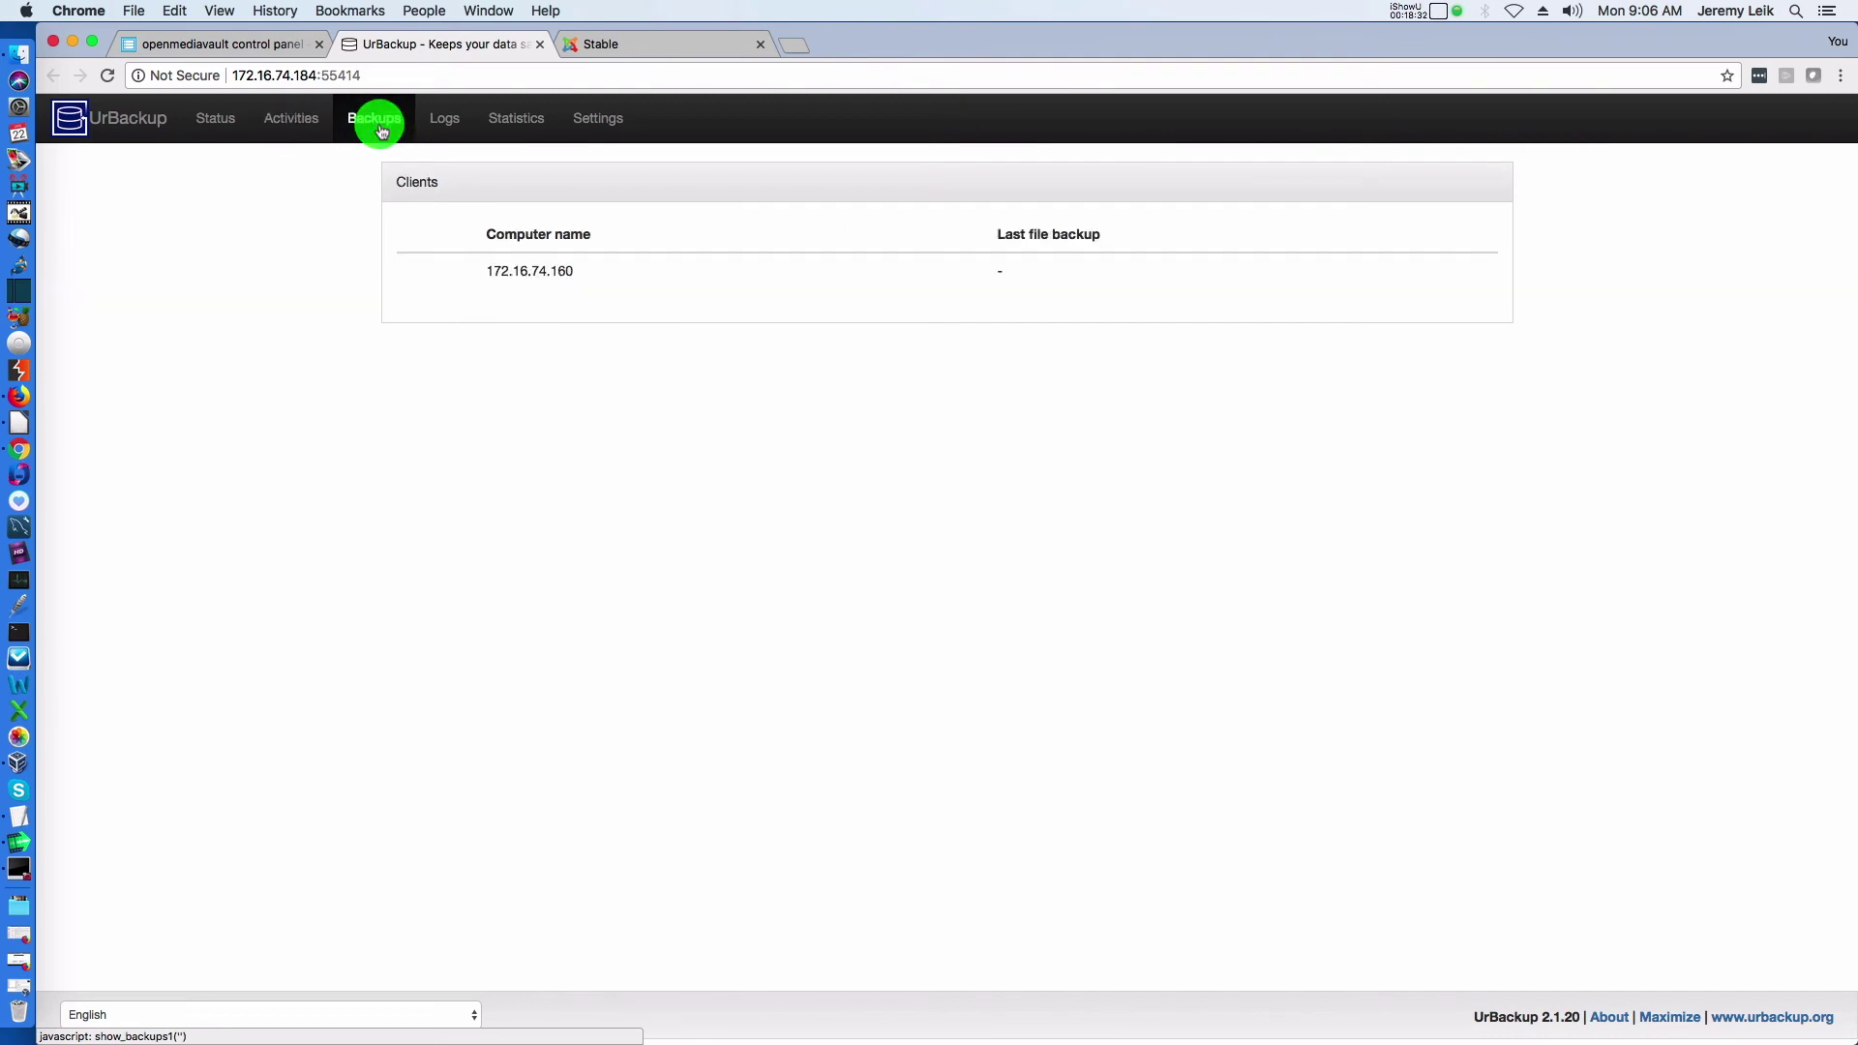
{"action": "left_click", "coordinate": [229, 129]}
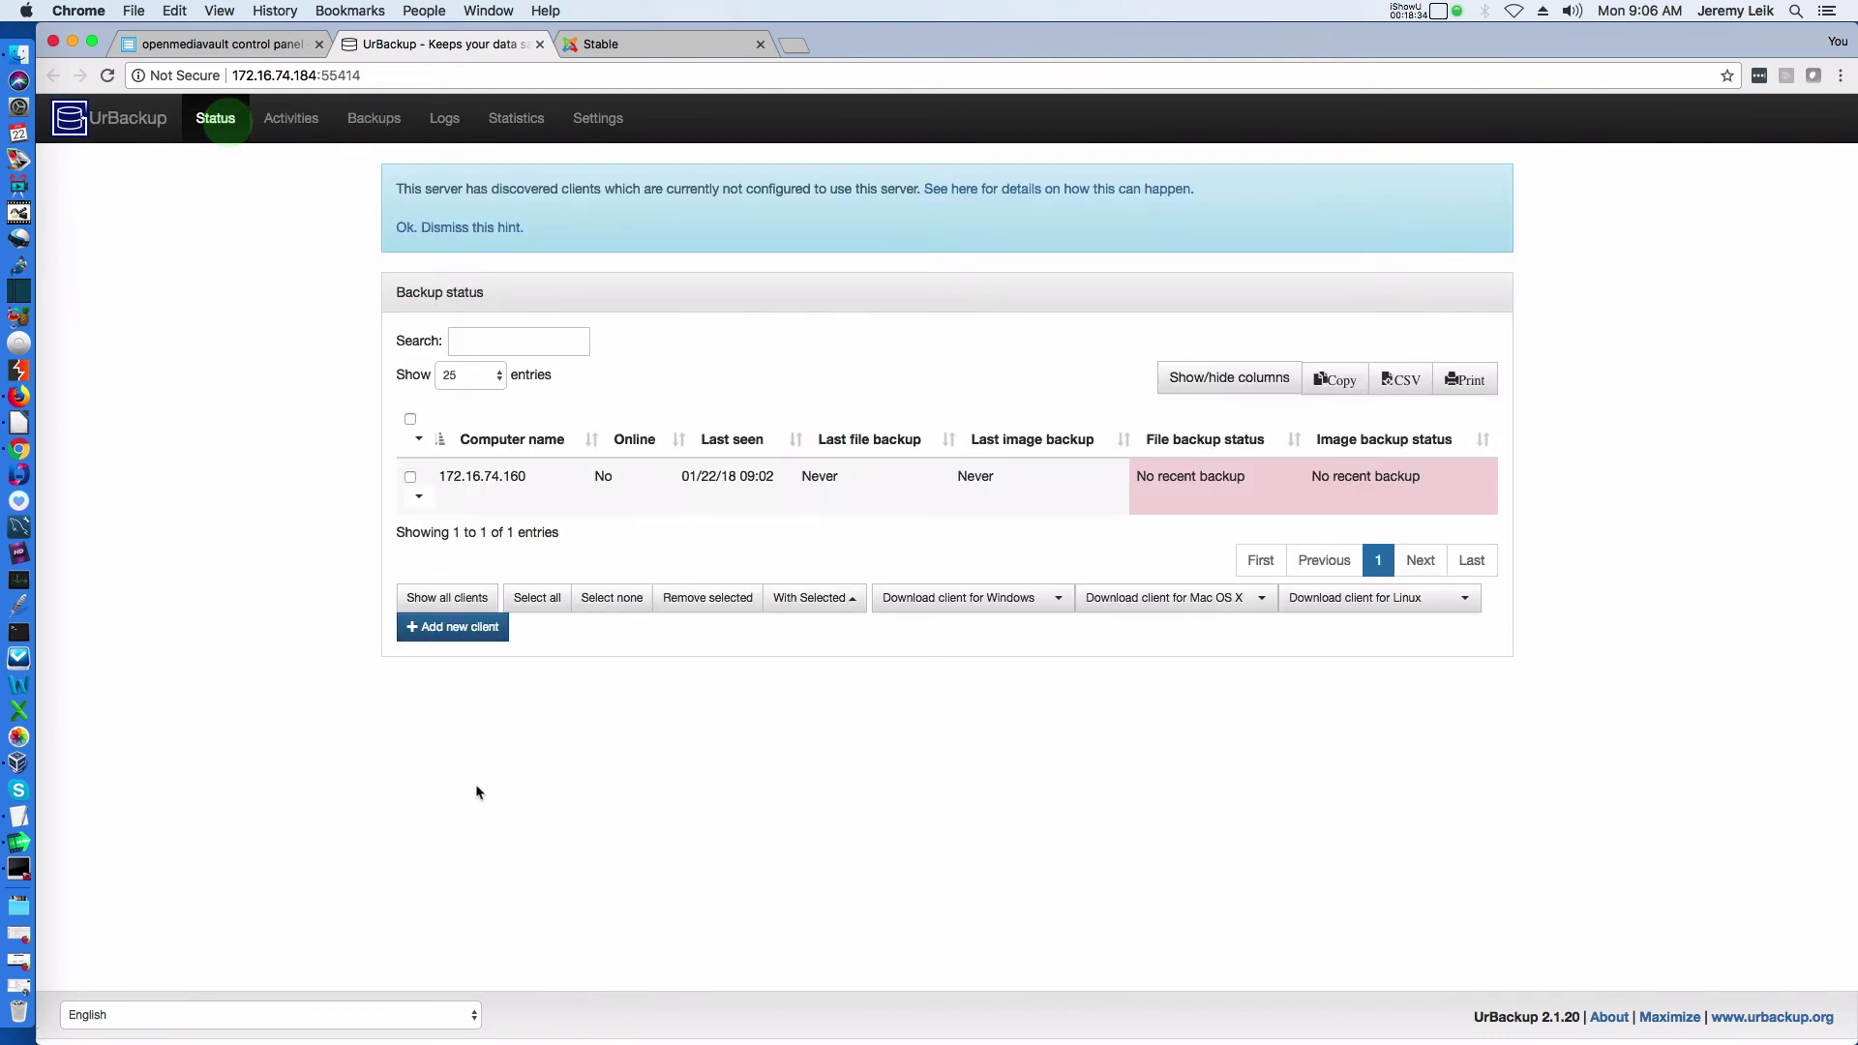
Launch Splashtop Business through system search
{"action": "key", "text": "super+space"}
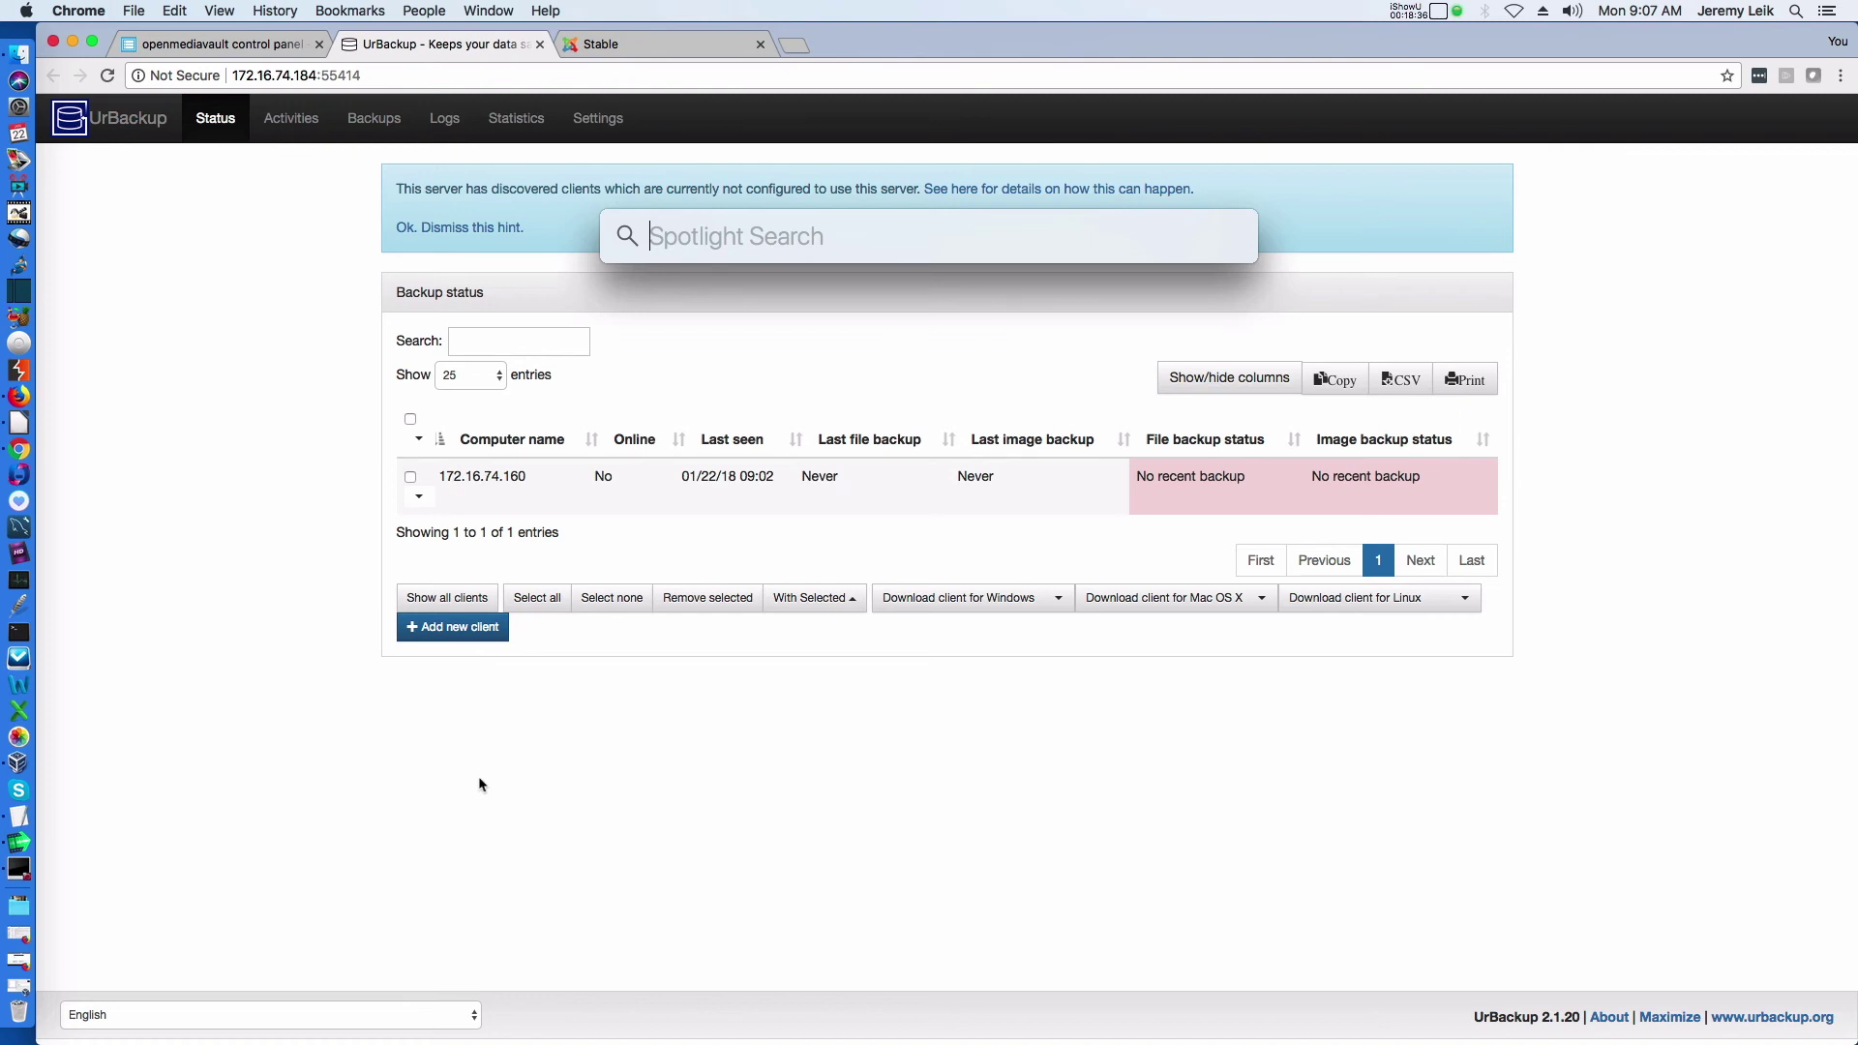
{"action": "type", "text": "spl"}
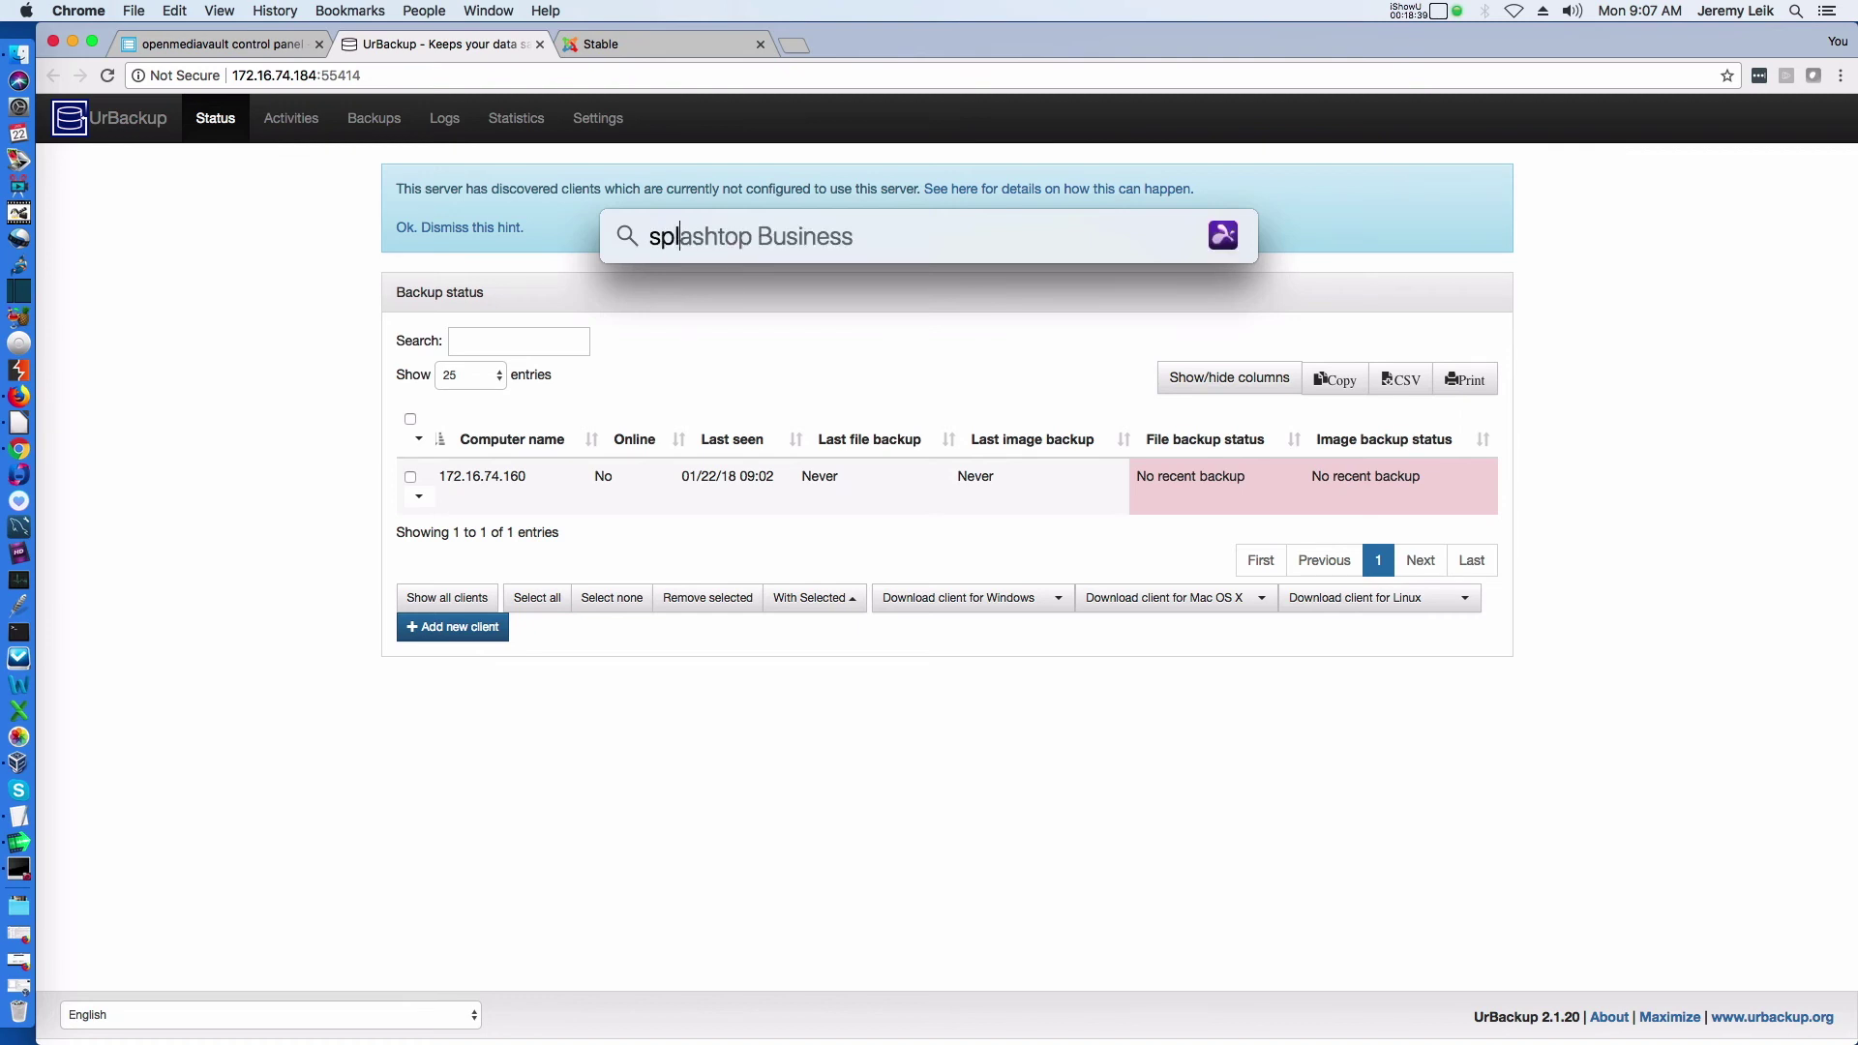
{"action": "key", "text": "Return"}
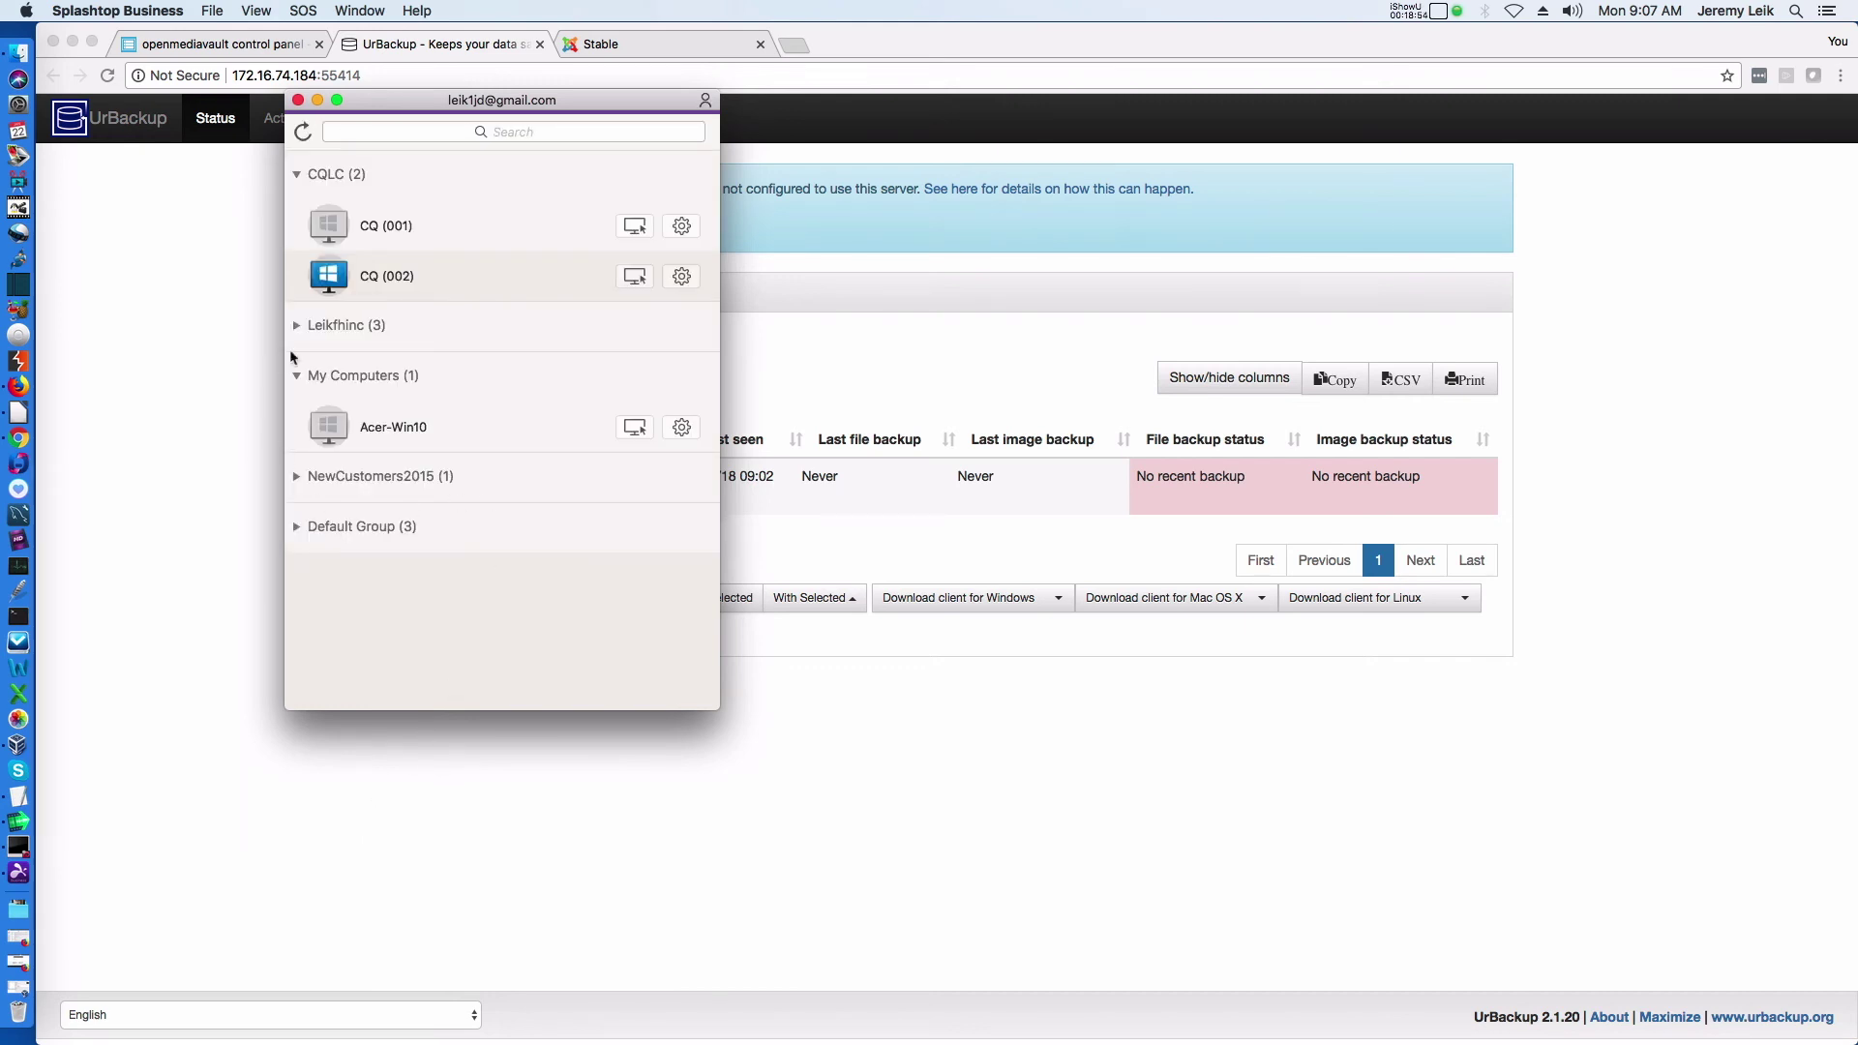
Connect to Acer-Win10, dismiss the connection alert, expand the computer groups, refresh, and pause recording
{"action": "double_click", "coordinate": [381, 420]}
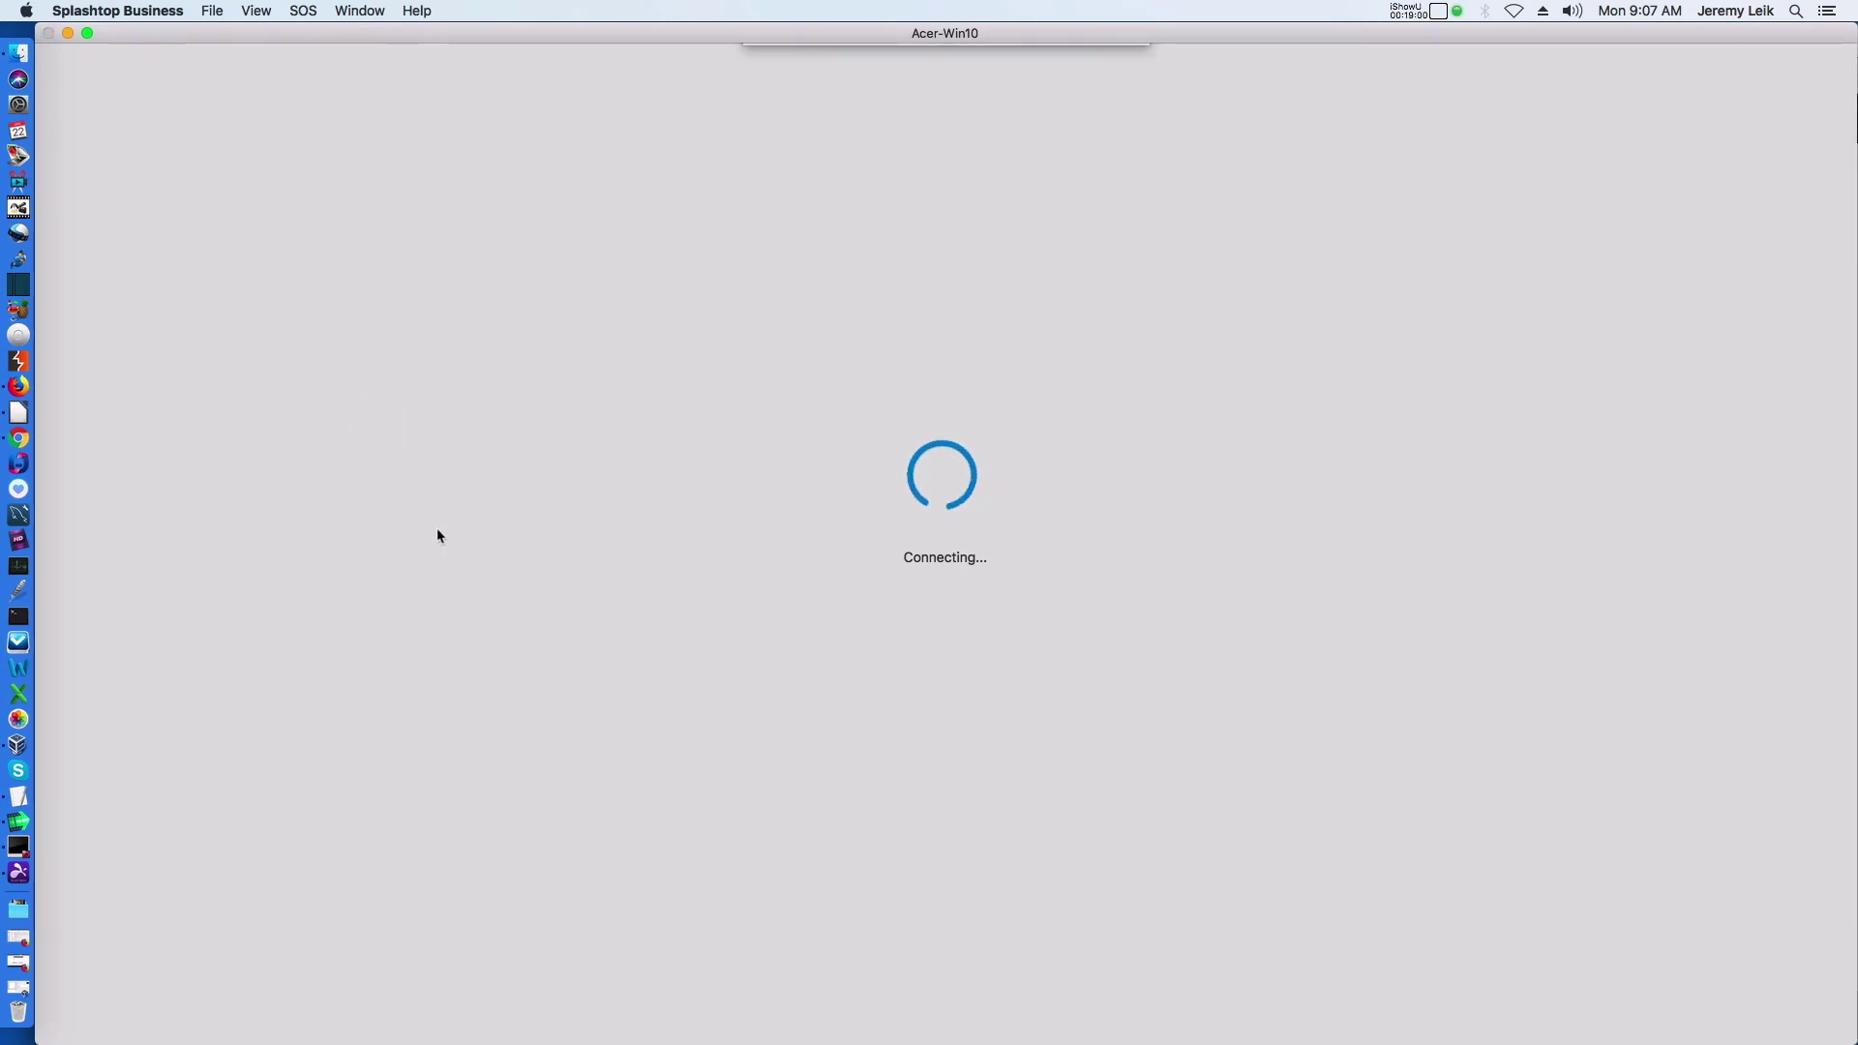
{"action": "left_click", "coordinate": [1082, 141]}
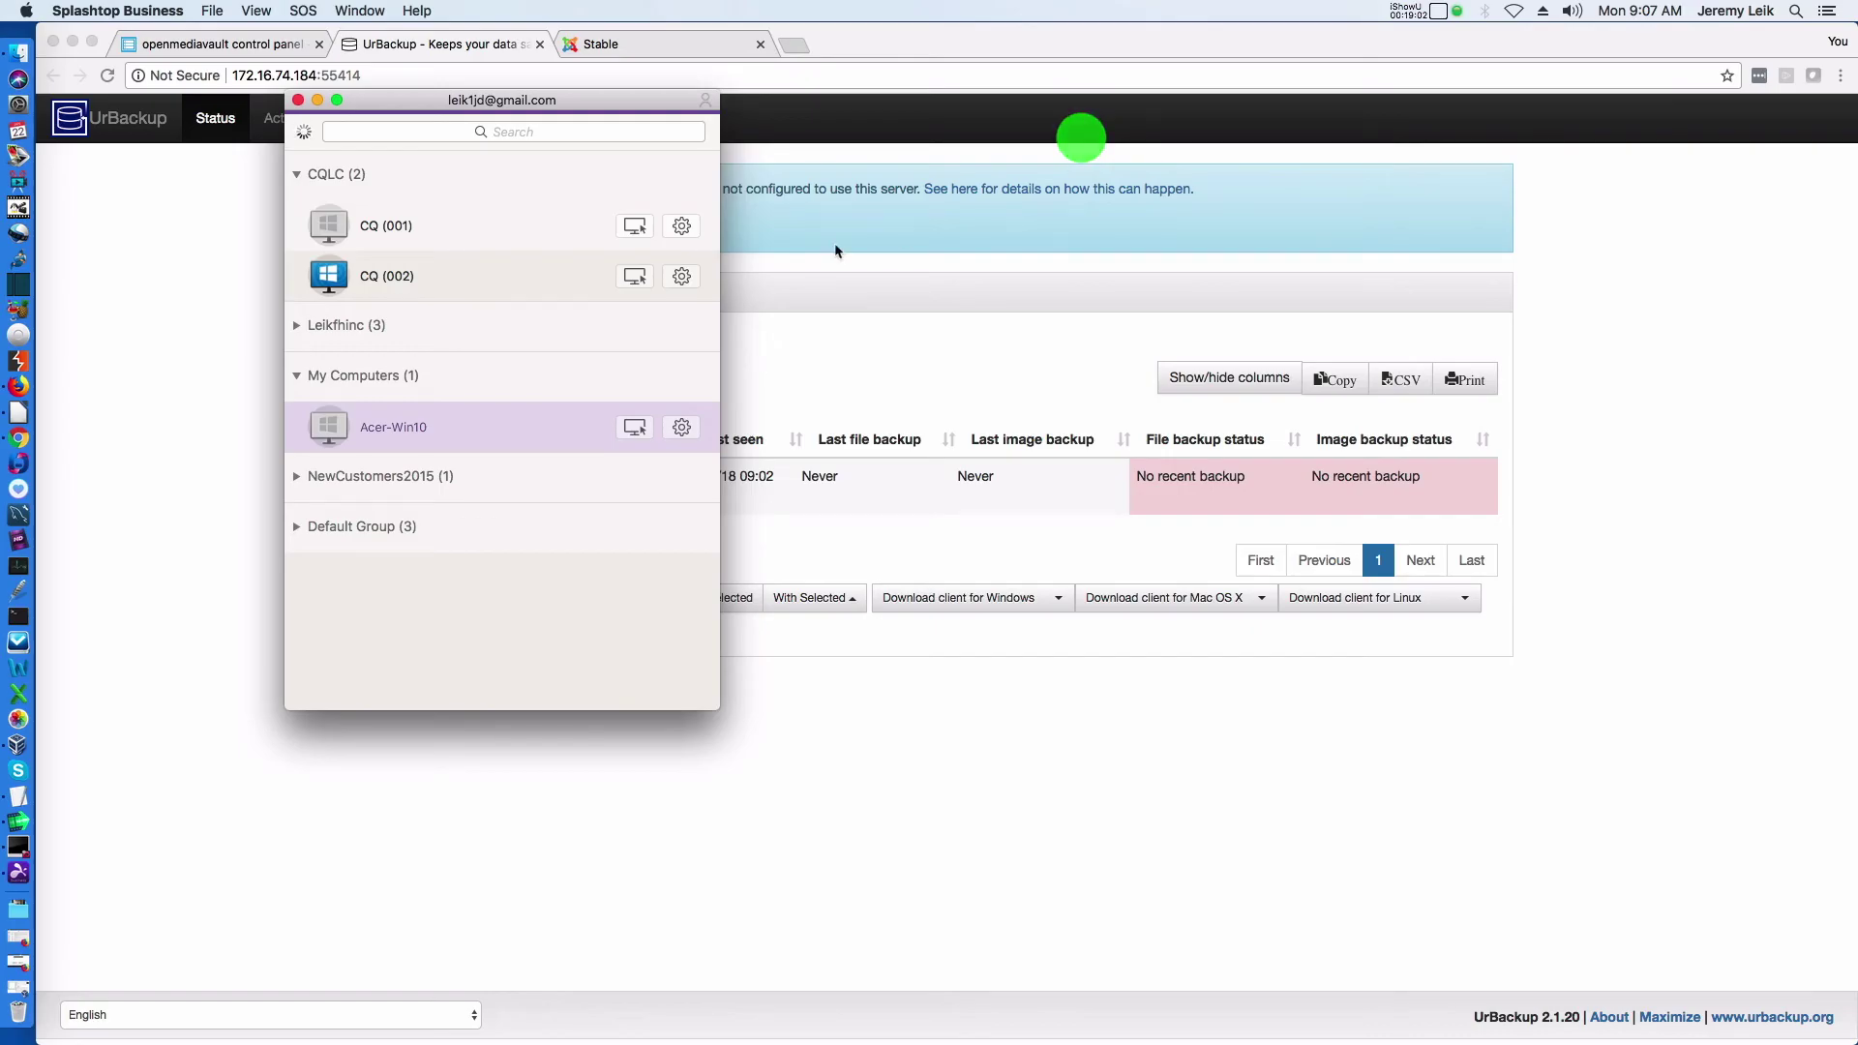
{"action": "left_click", "coordinate": [299, 475]}
{"action": "left_click", "coordinate": [299, 577]}
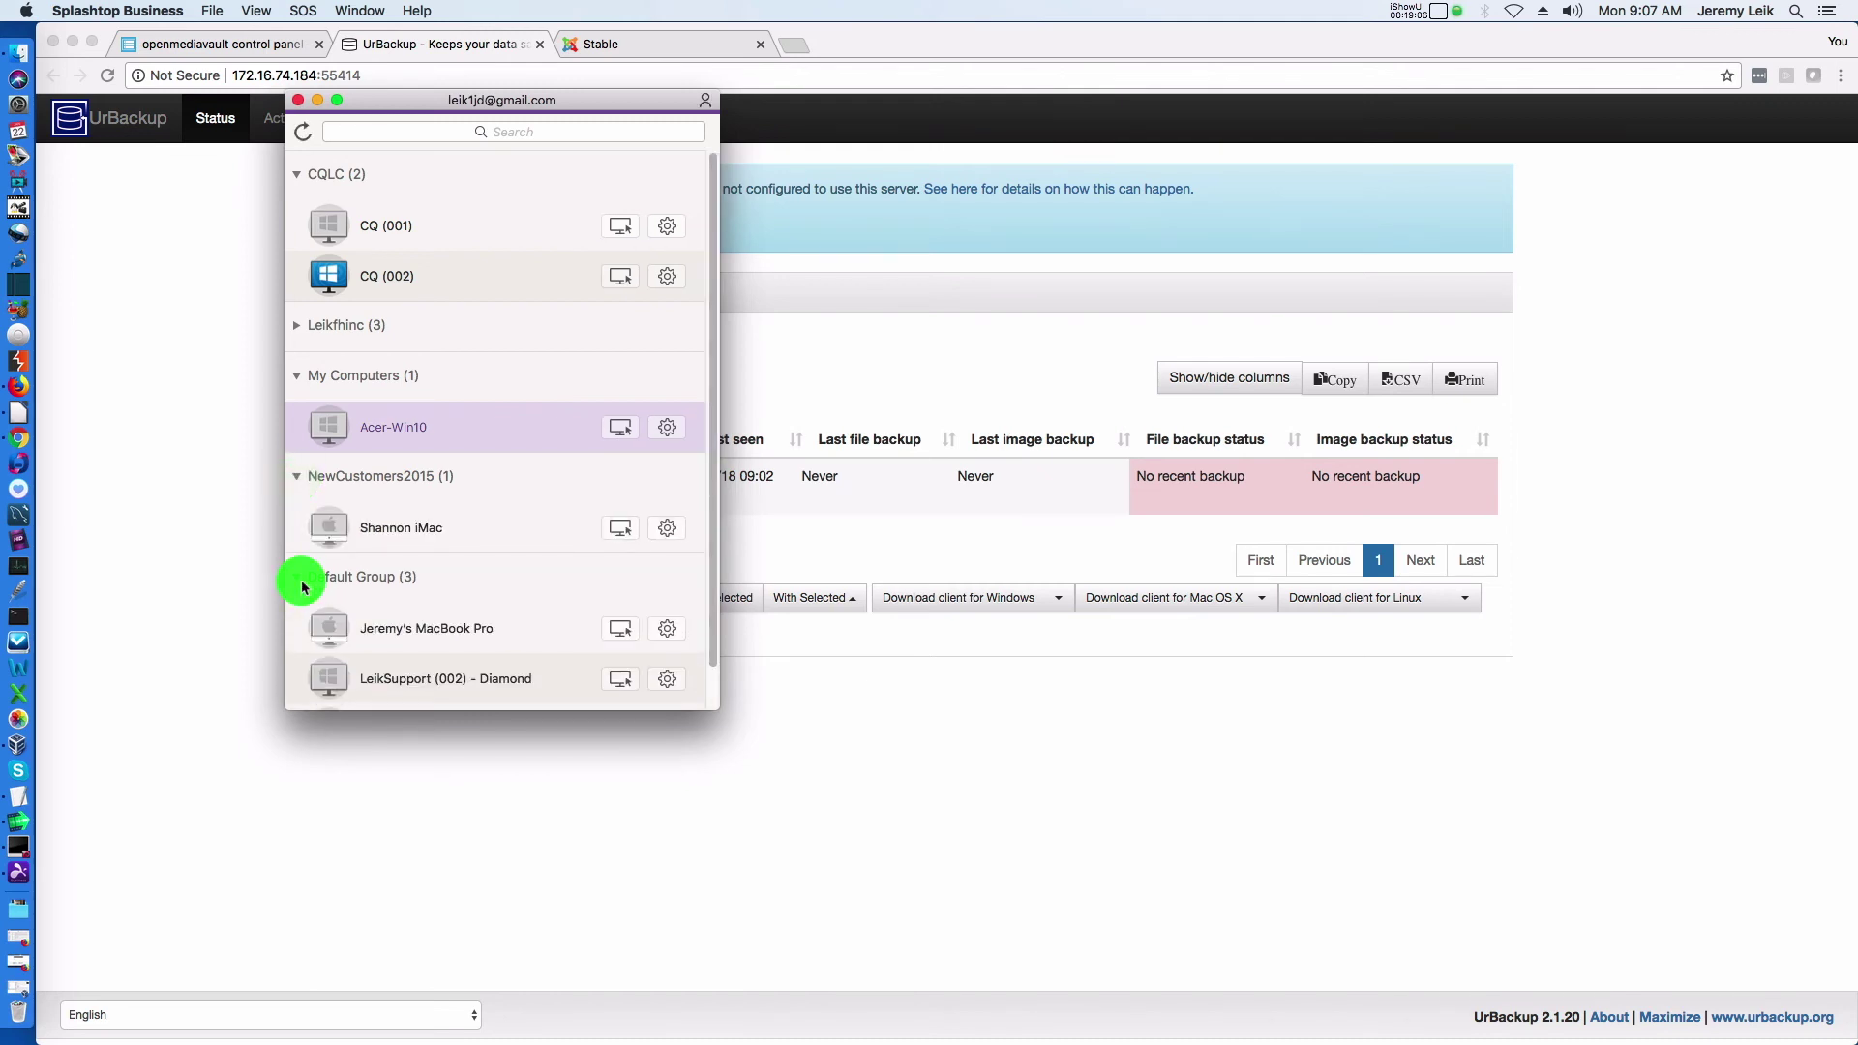
{"action": "scroll", "coordinate": [456, 514], "scroll_direction": "down", "scroll_amount": 2}
{"action": "scroll", "coordinate": [455, 514], "scroll_direction": "up", "scroll_amount": 2}
{"action": "left_click", "coordinate": [304, 142]}
{"action": "left_click", "coordinate": [1406, 12]}
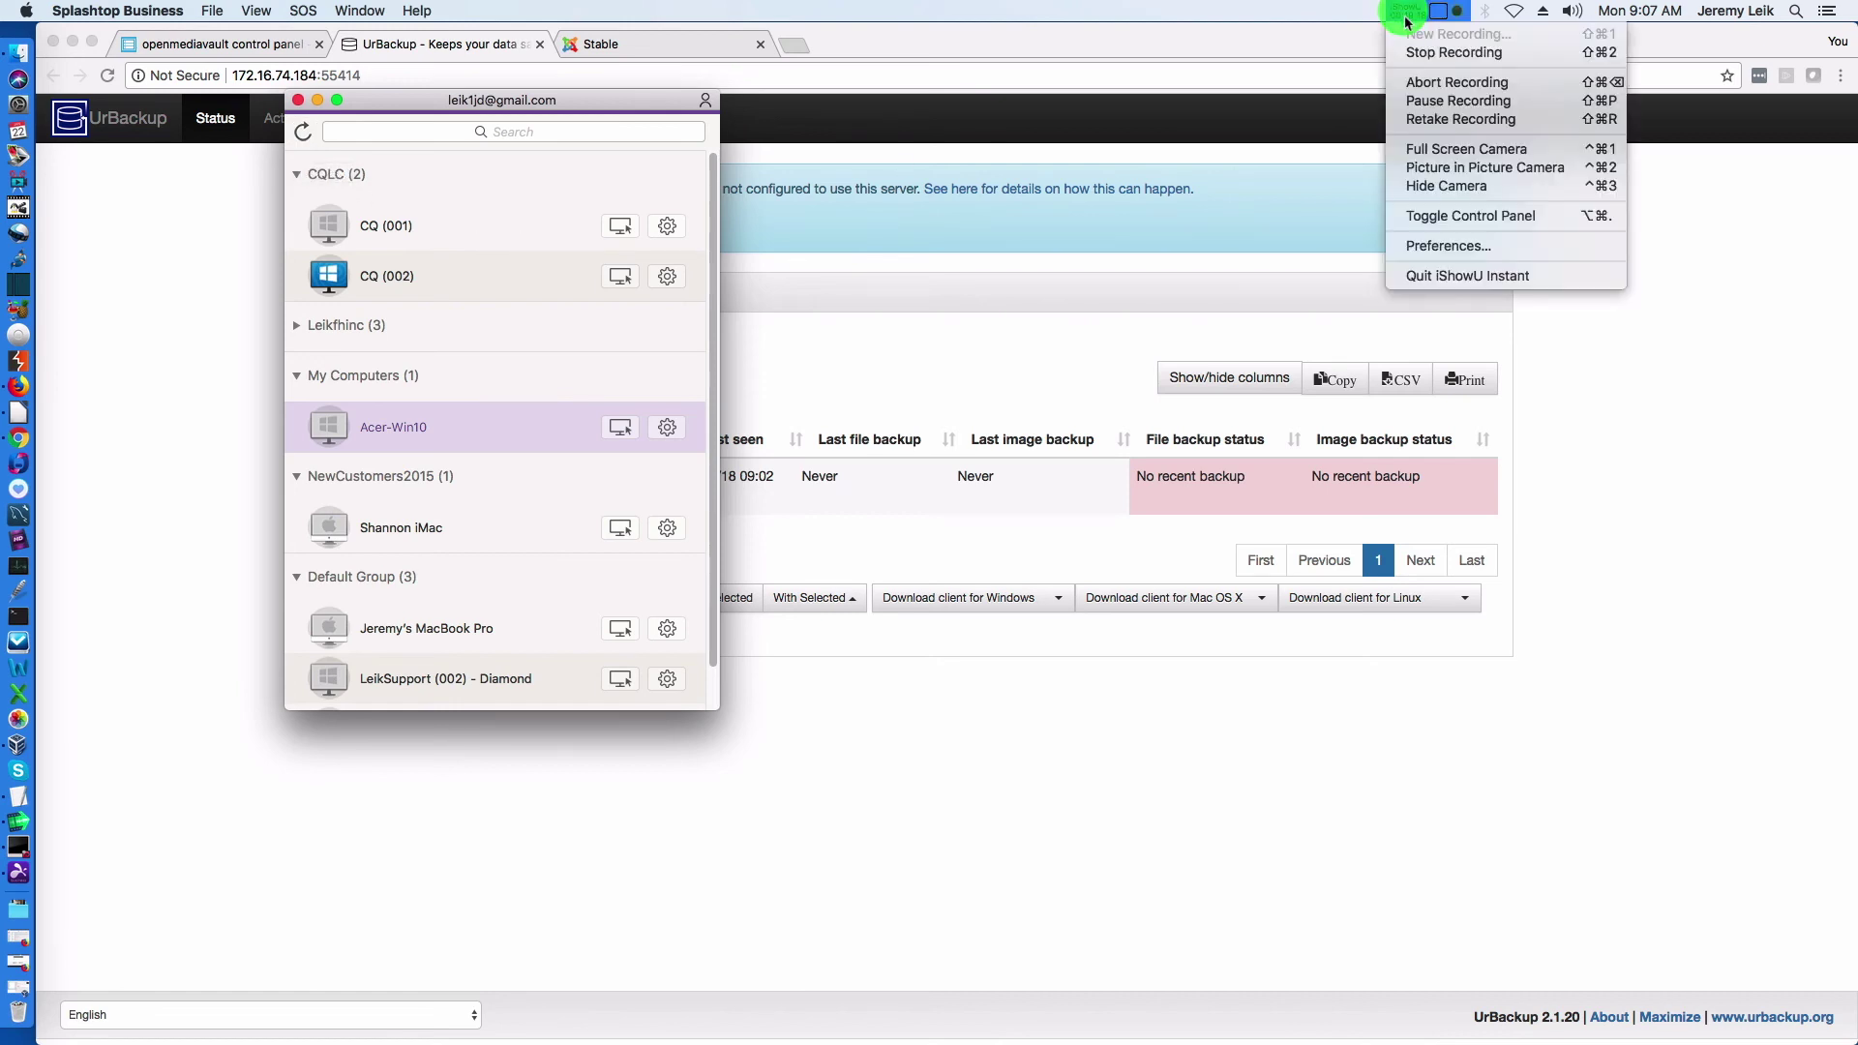
{"action": "left_click", "coordinate": [1425, 105]}
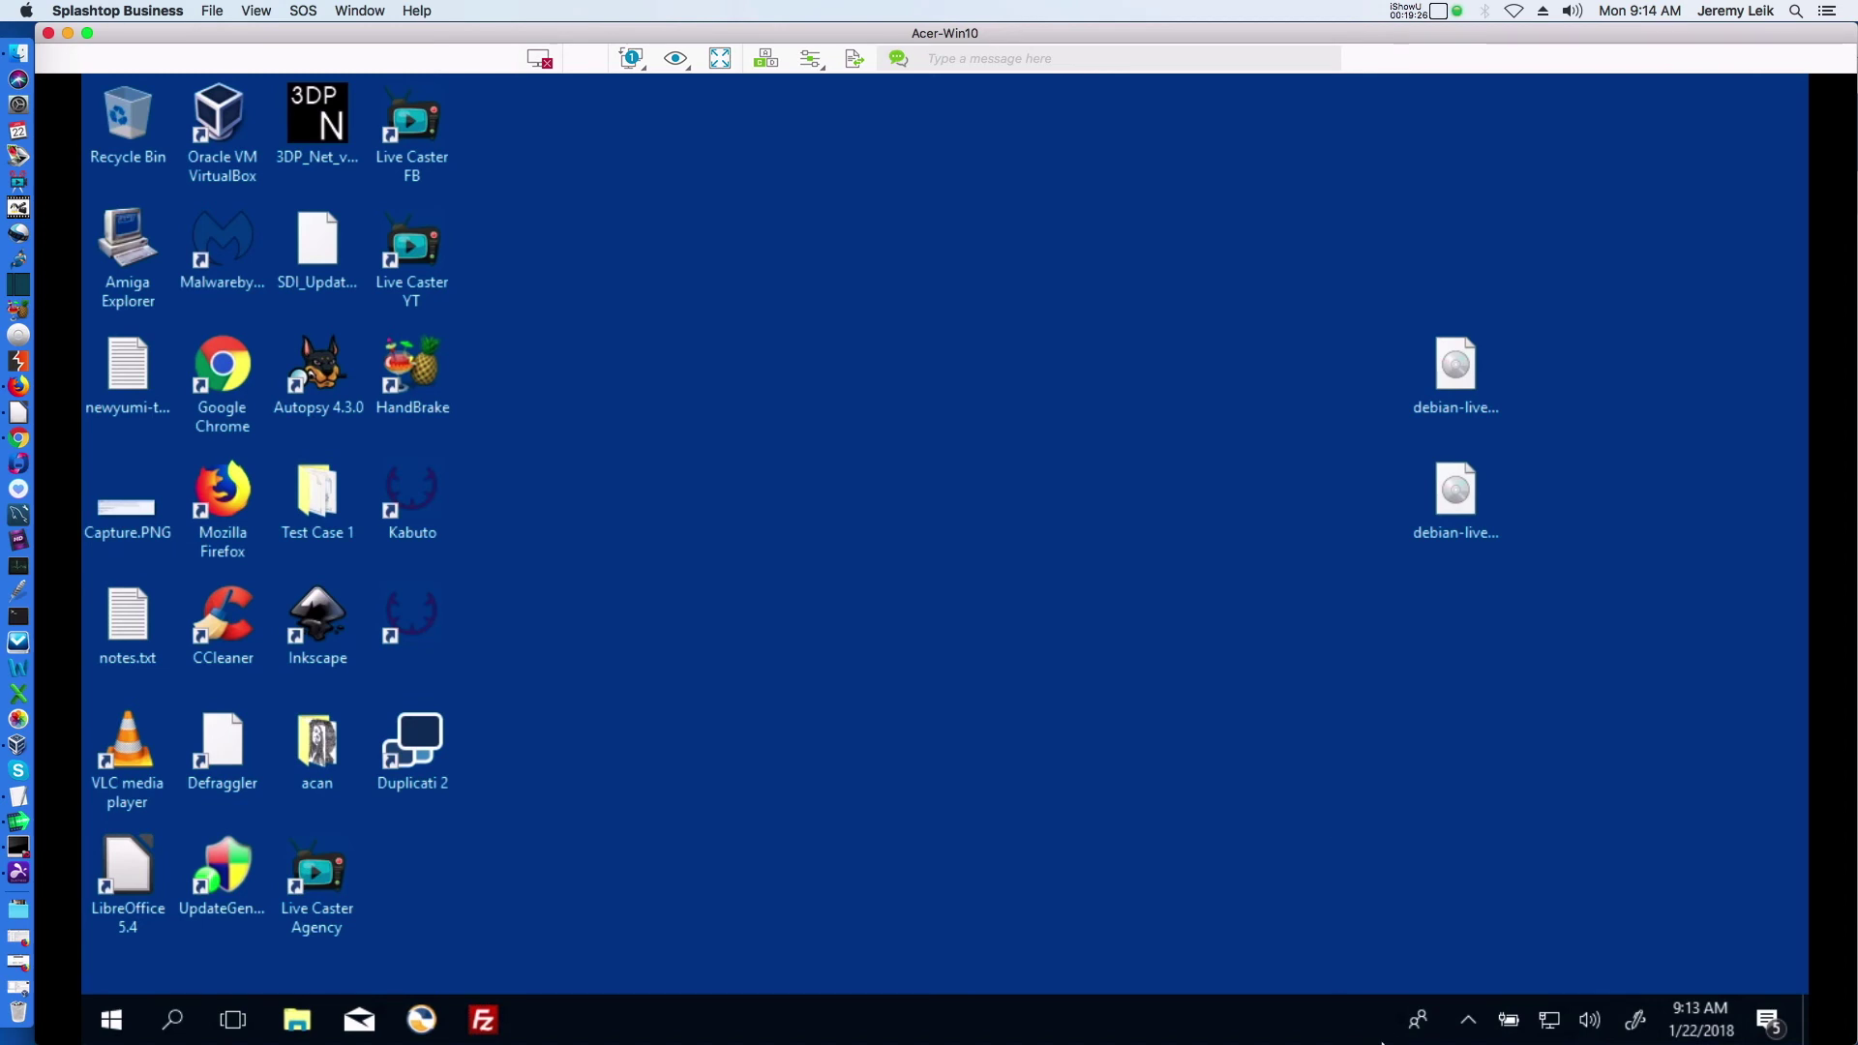
Open the UrBackup client Settings from Acer-Win10's tray icon, approving the UAC prompt
{"action": "left_click", "coordinate": [1469, 1023]}
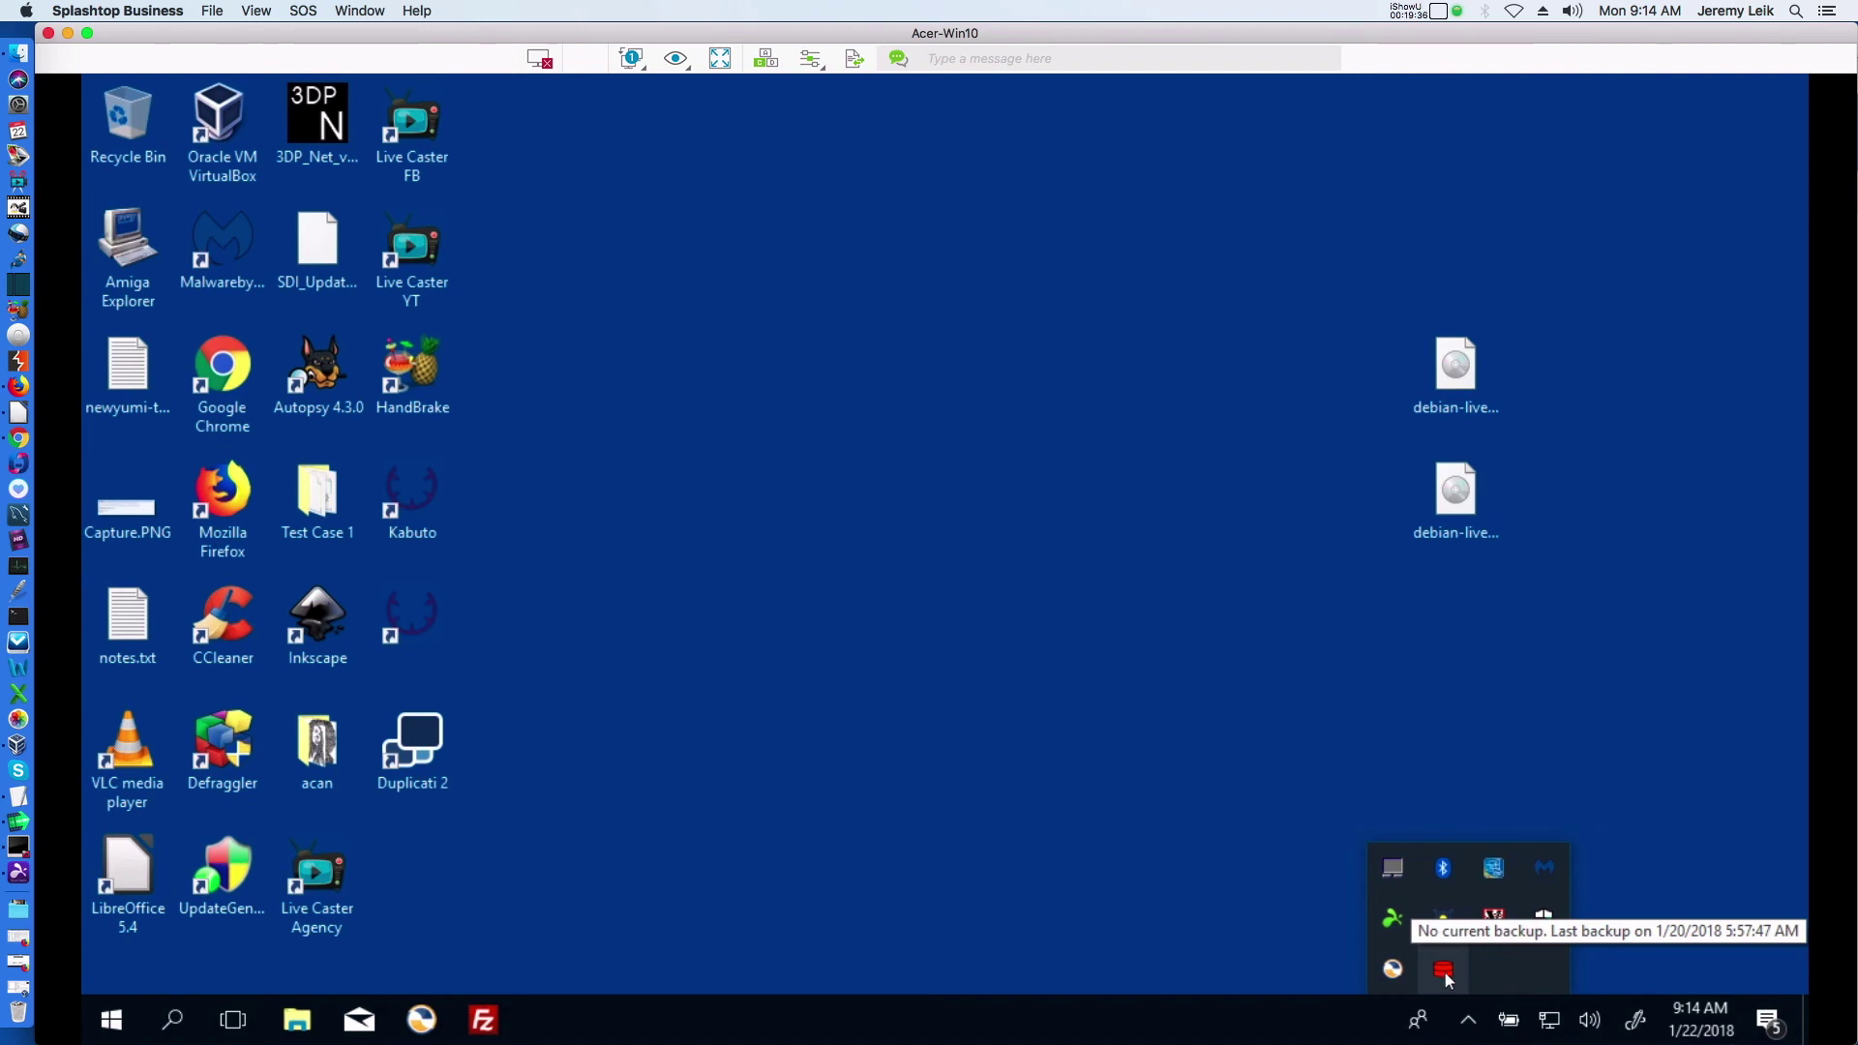
{"action": "right_click", "coordinate": [1446, 975]}
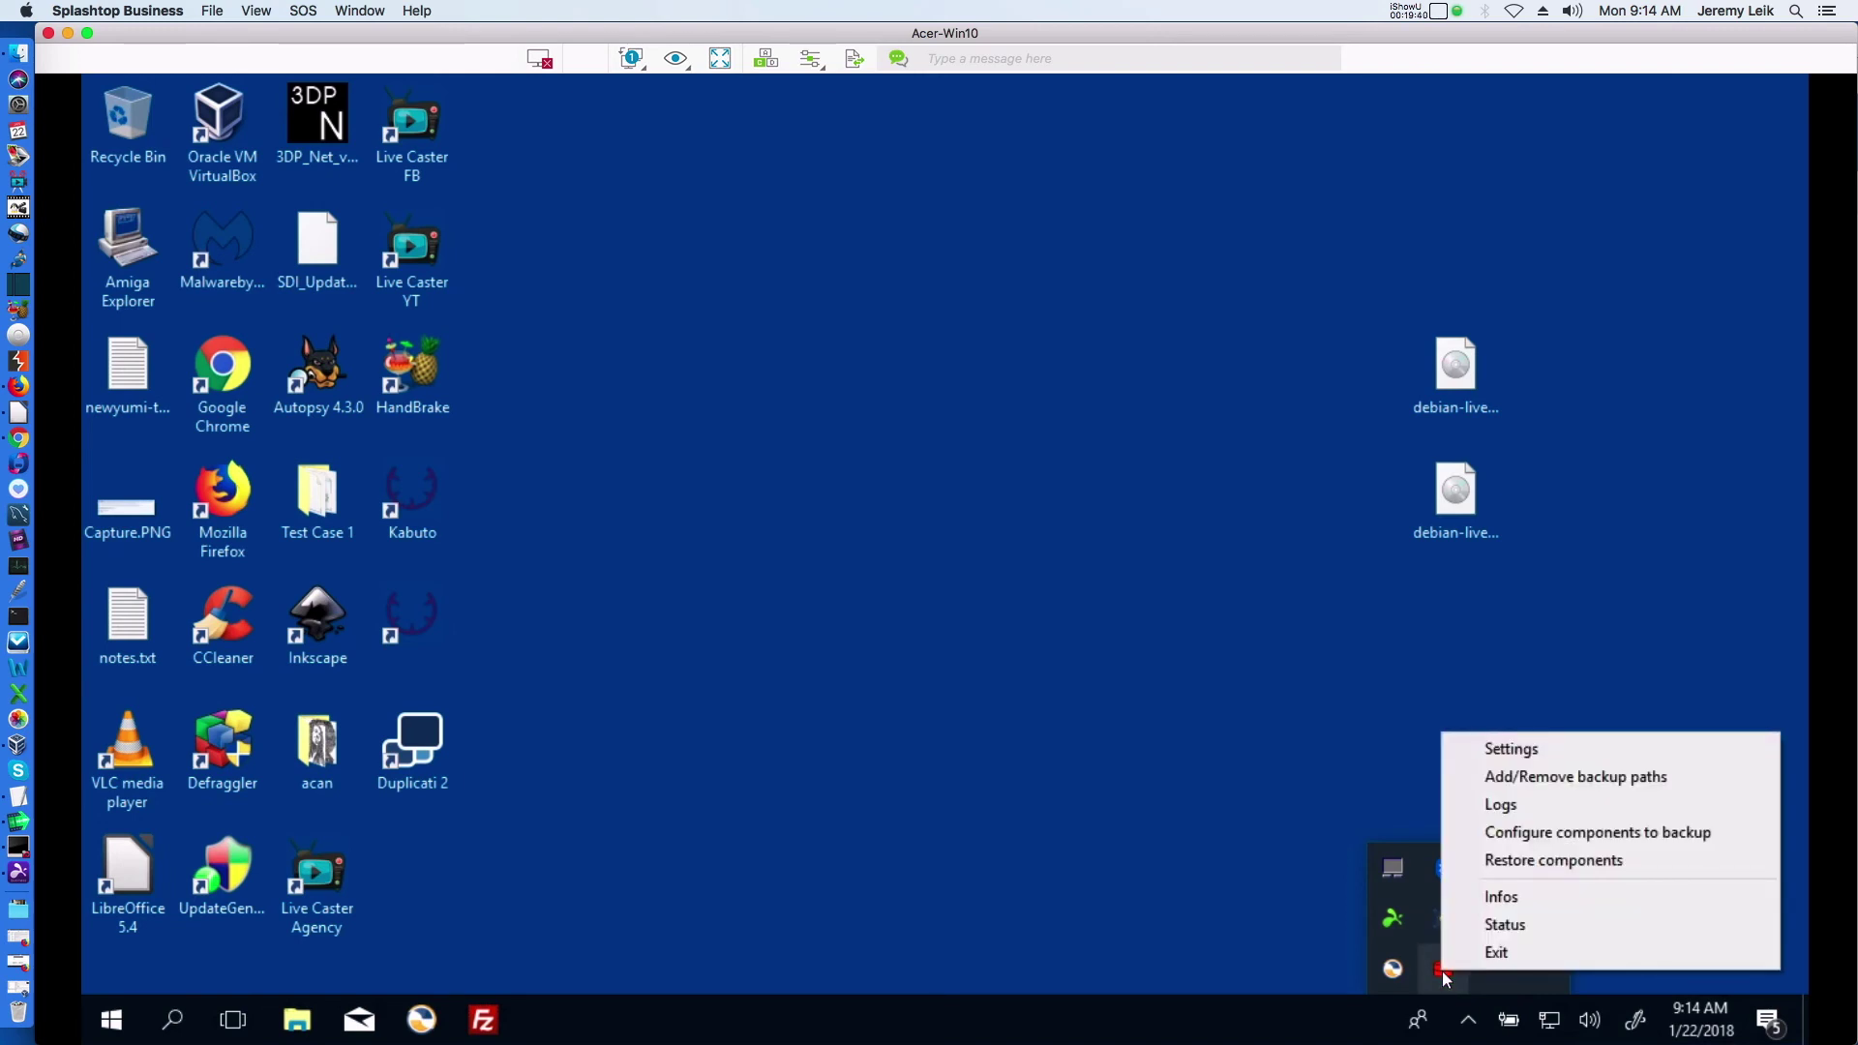
{"action": "left_click", "coordinate": [1486, 751]}
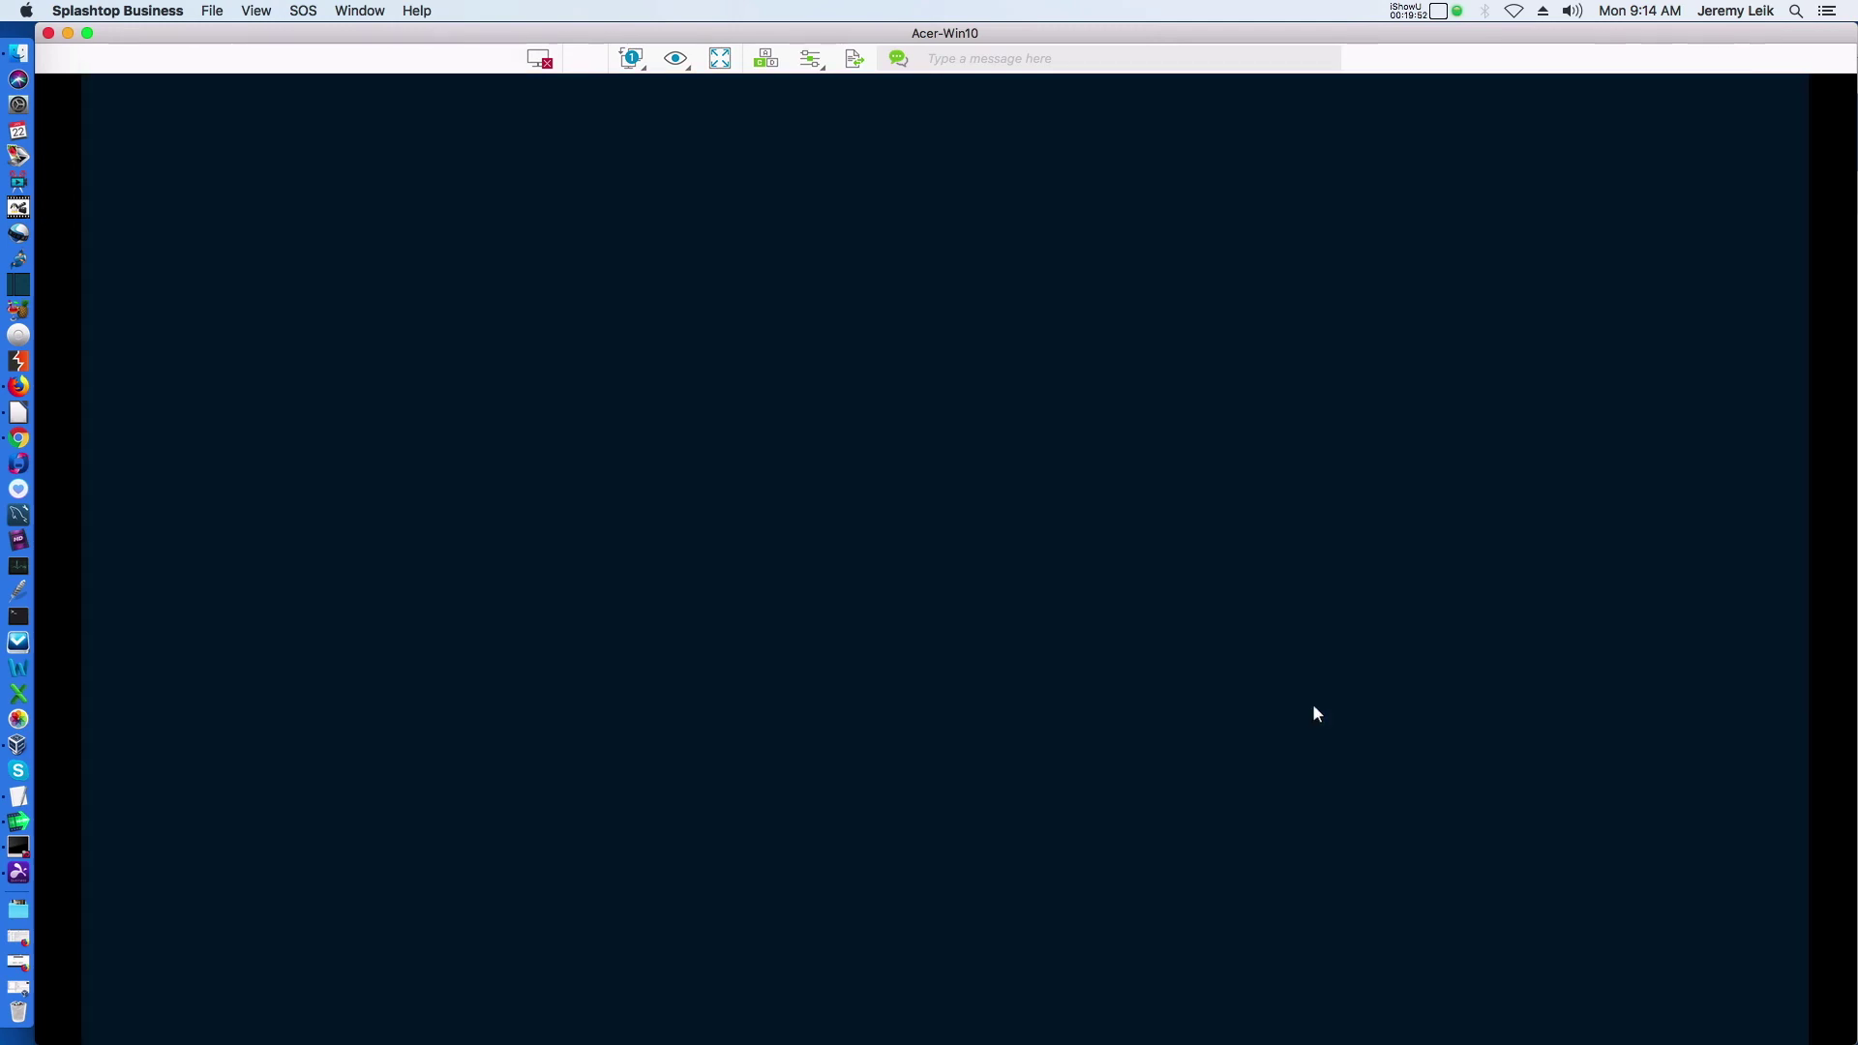
{"action": "left_click", "coordinate": [862, 716]}
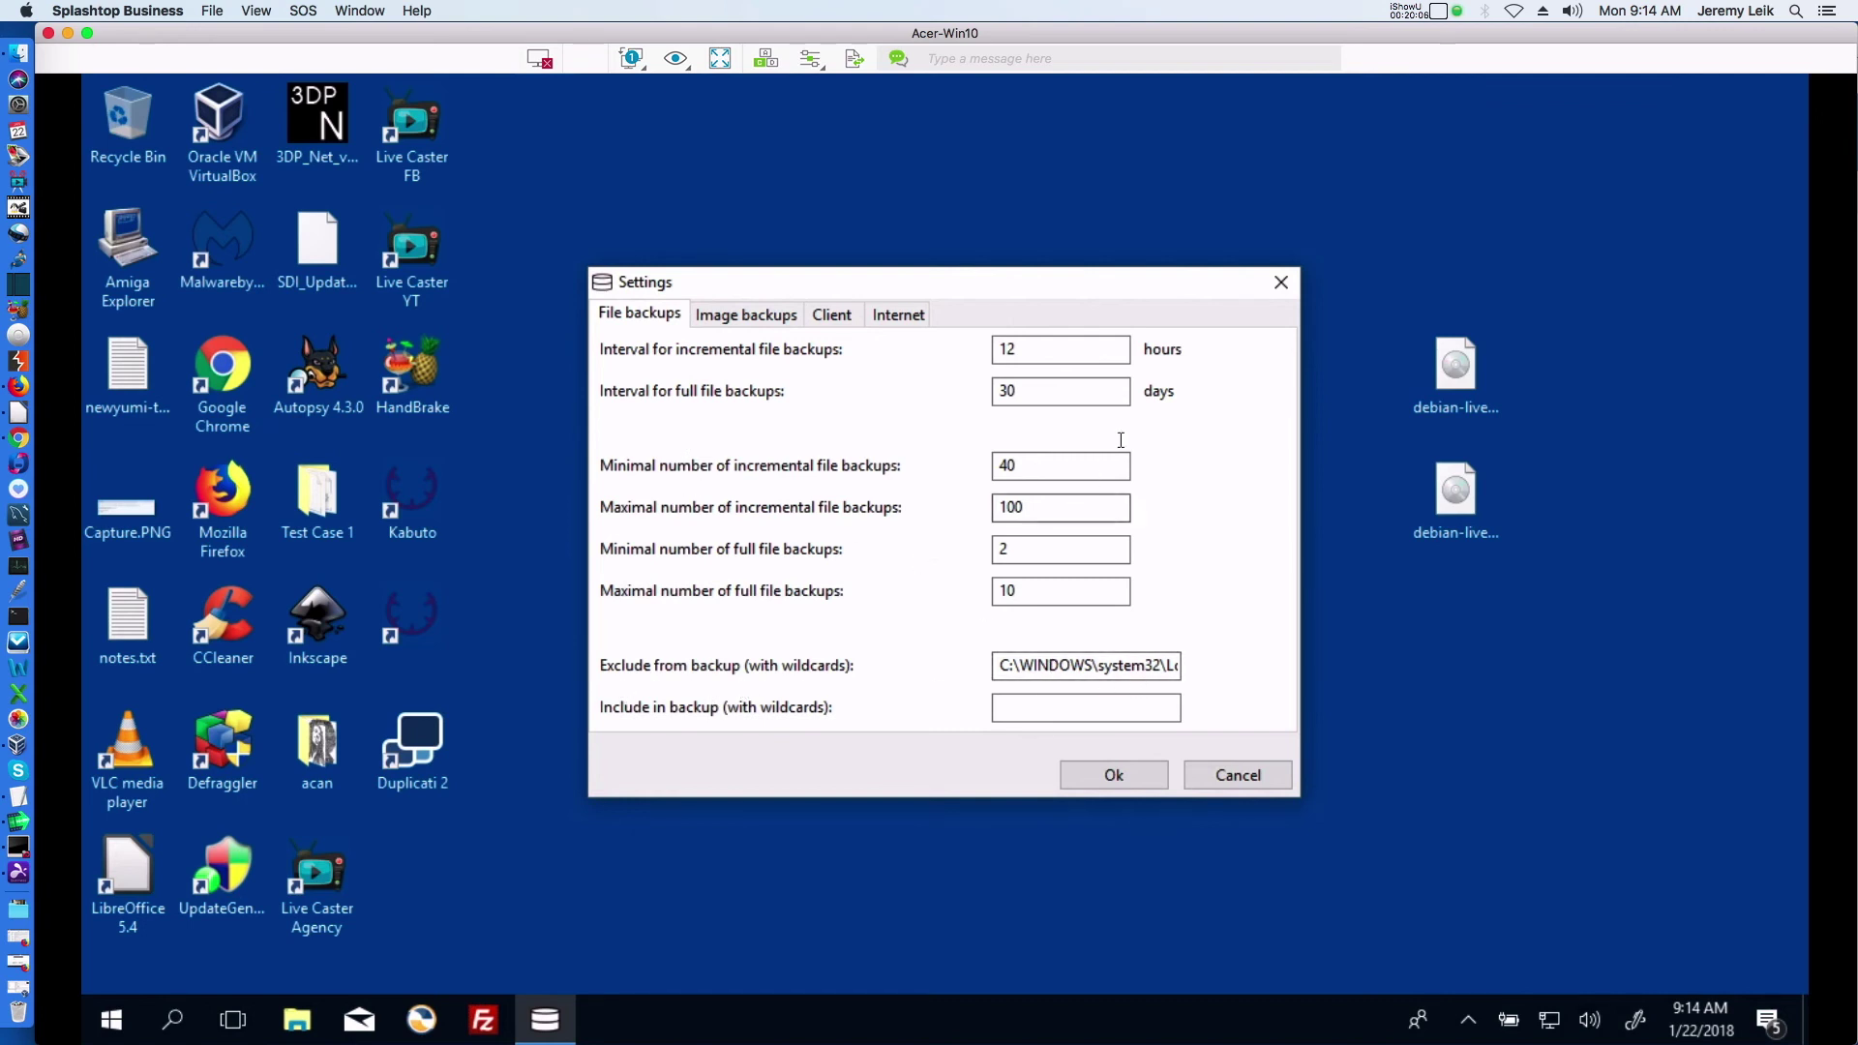
Review the Image, Client, Internet and File backups tabs, then close Settings with Ok
{"action": "left_click", "coordinate": [733, 320]}
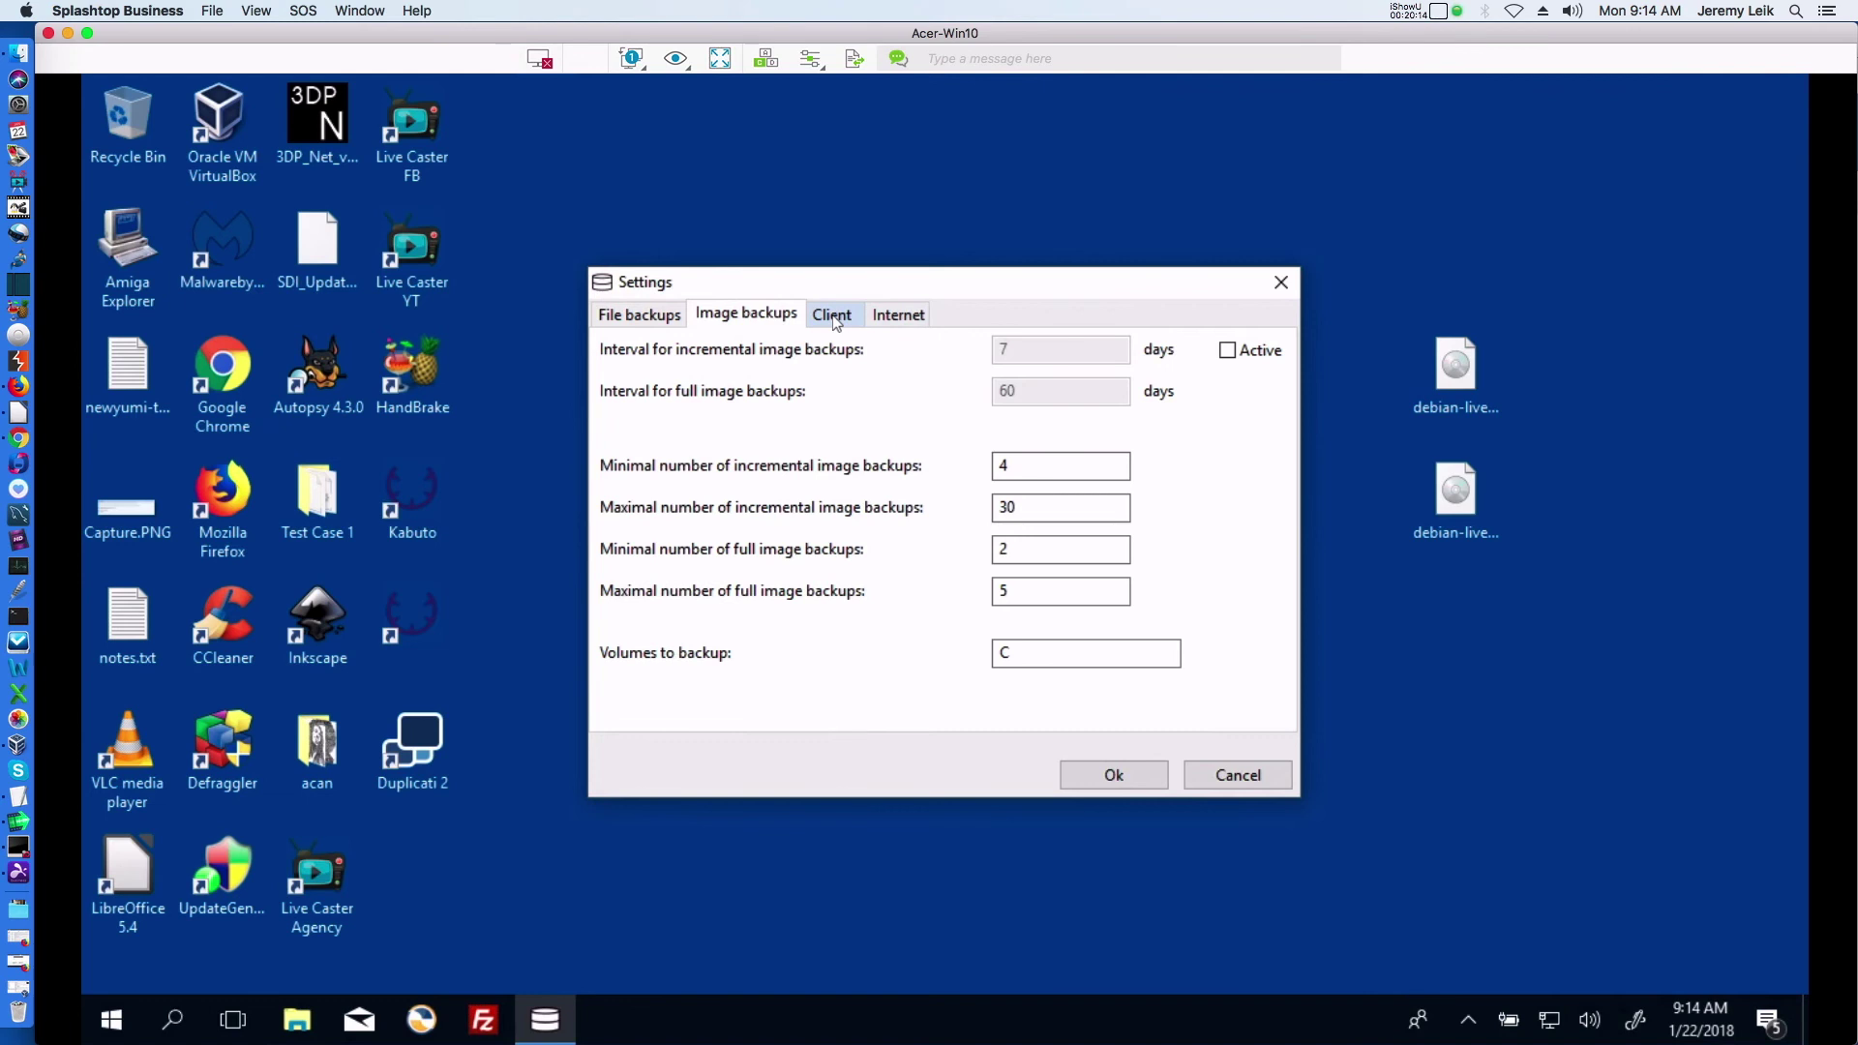
{"action": "left_click", "coordinate": [837, 322]}
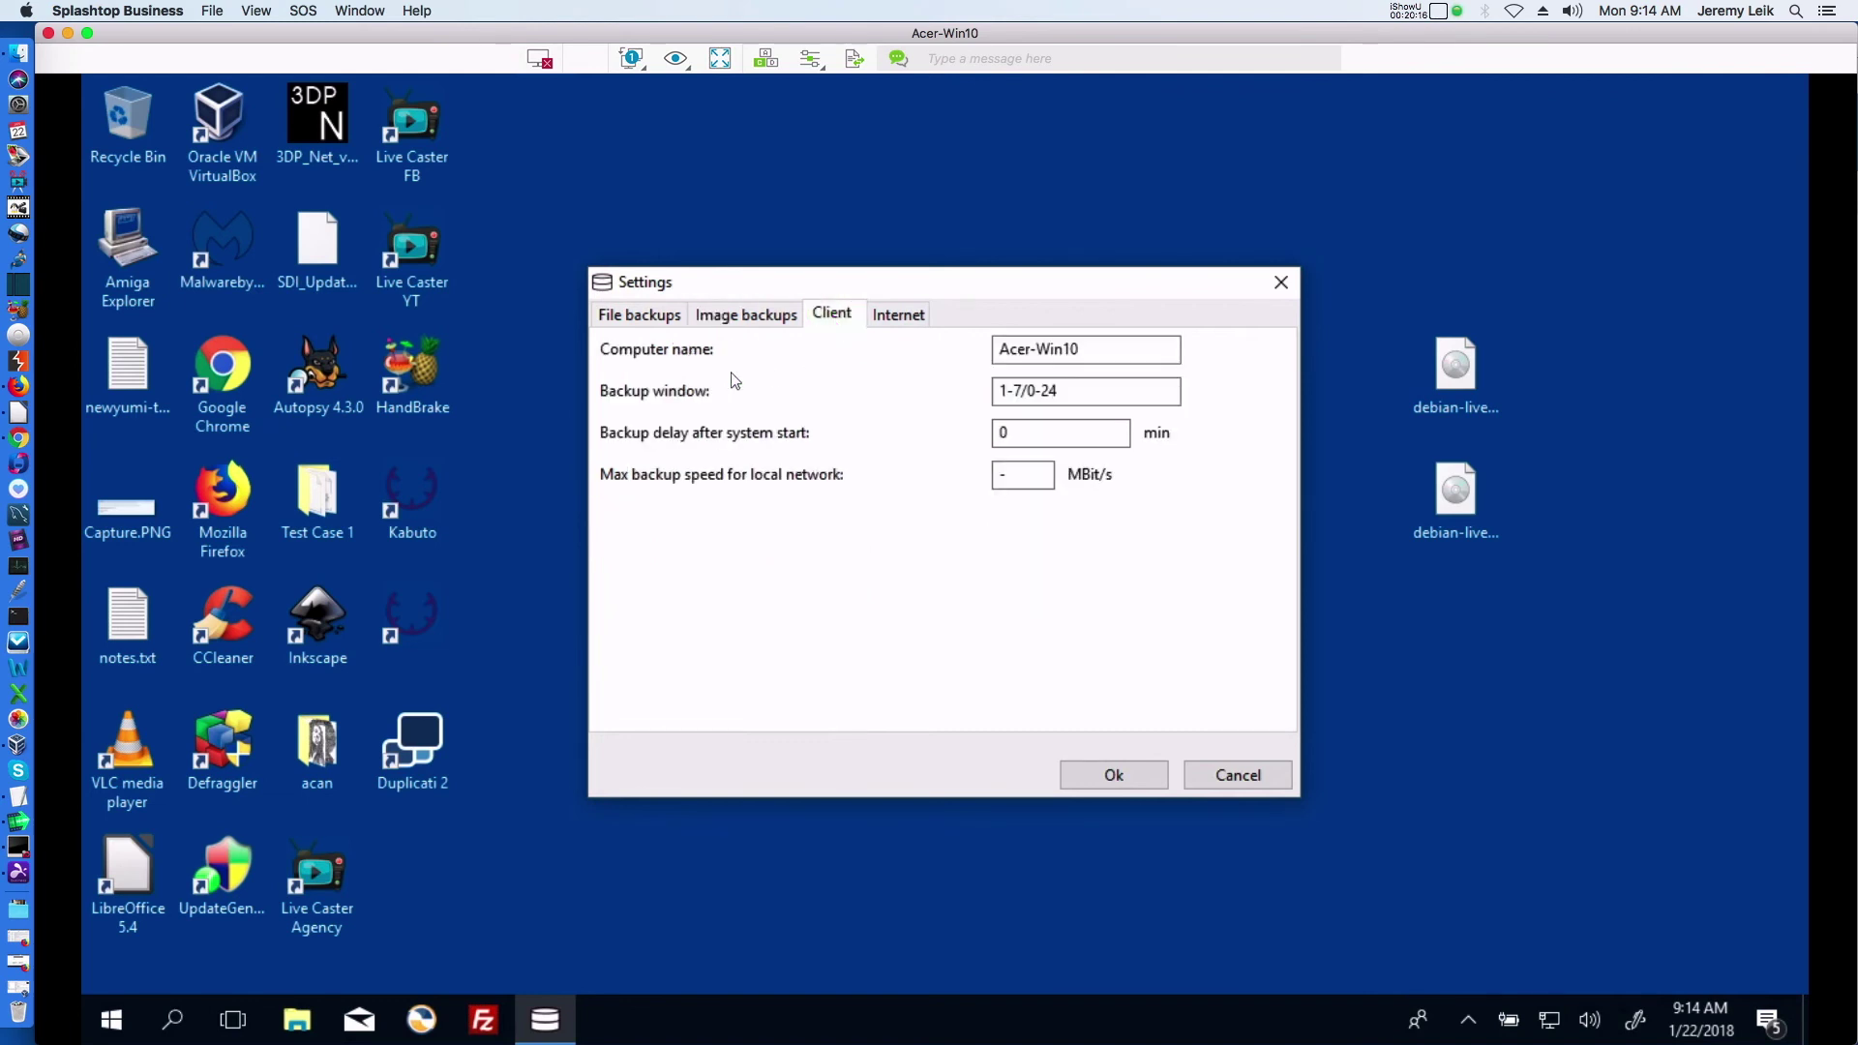
{"action": "left_click", "coordinate": [899, 314]}
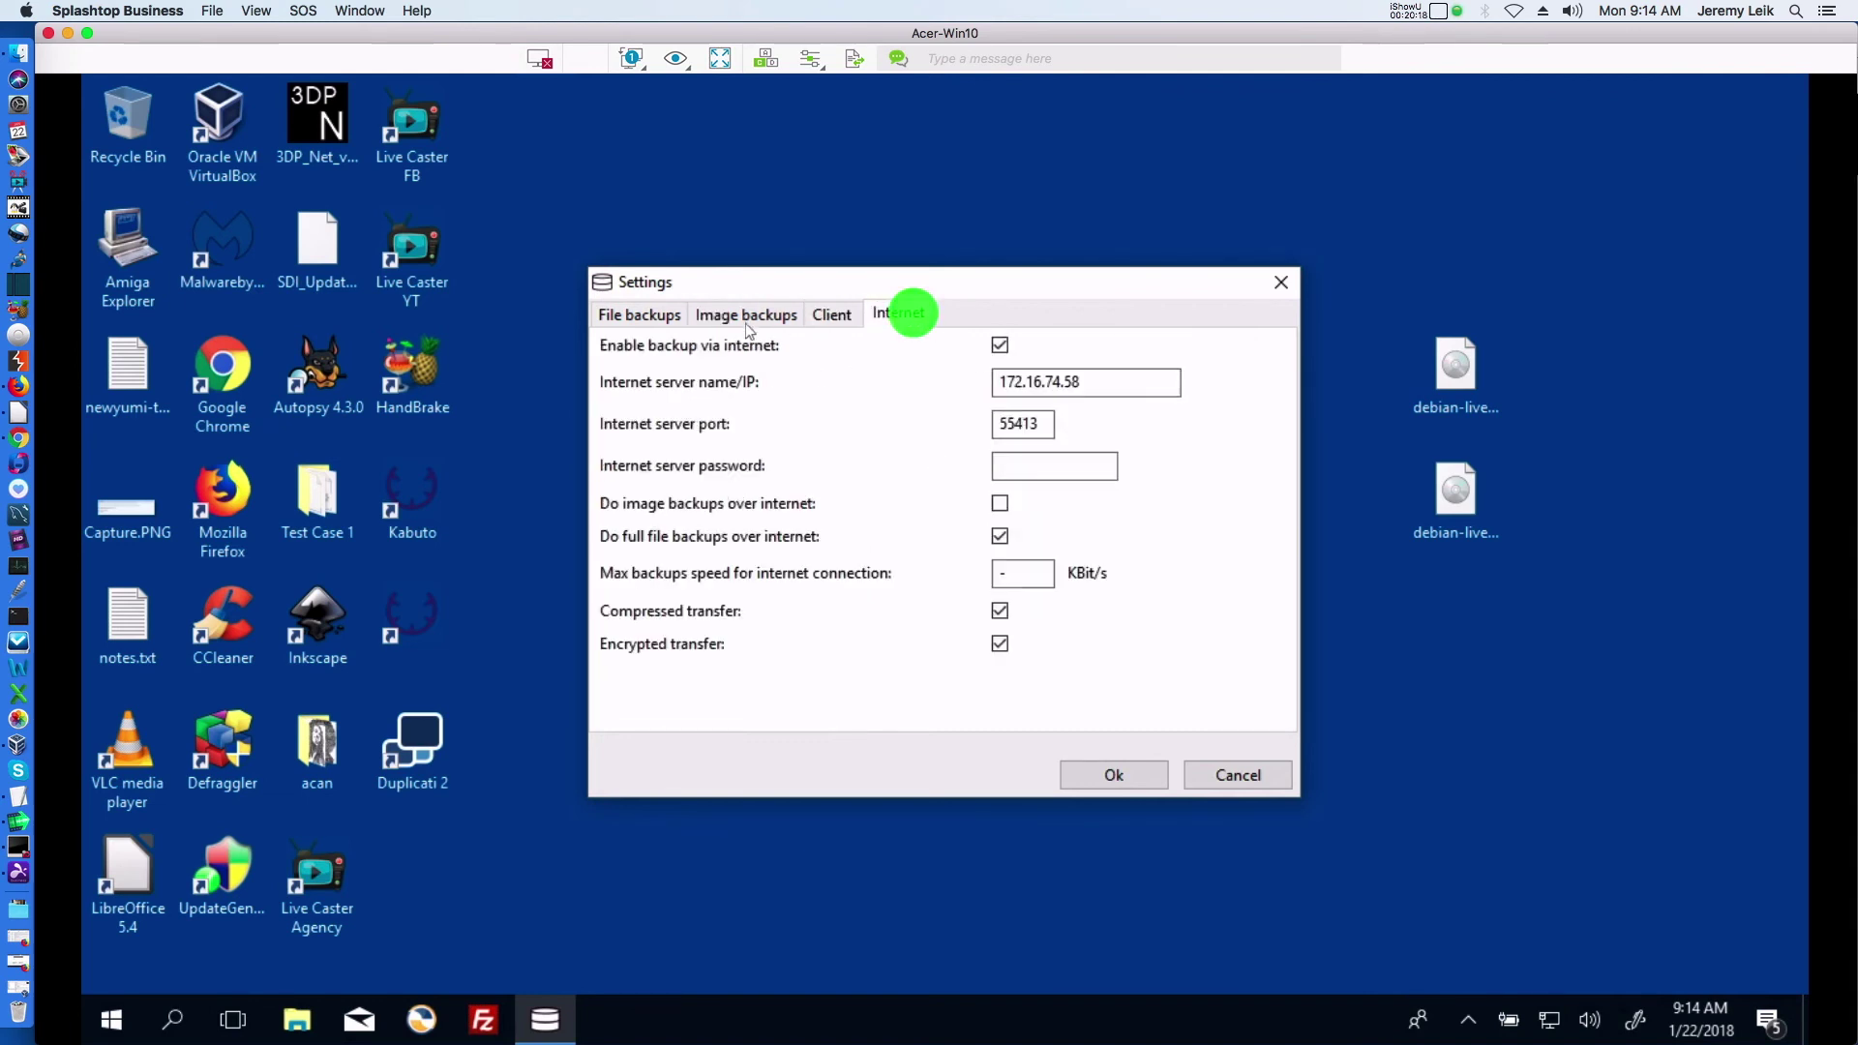
{"action": "left_click", "coordinate": [610, 314]}
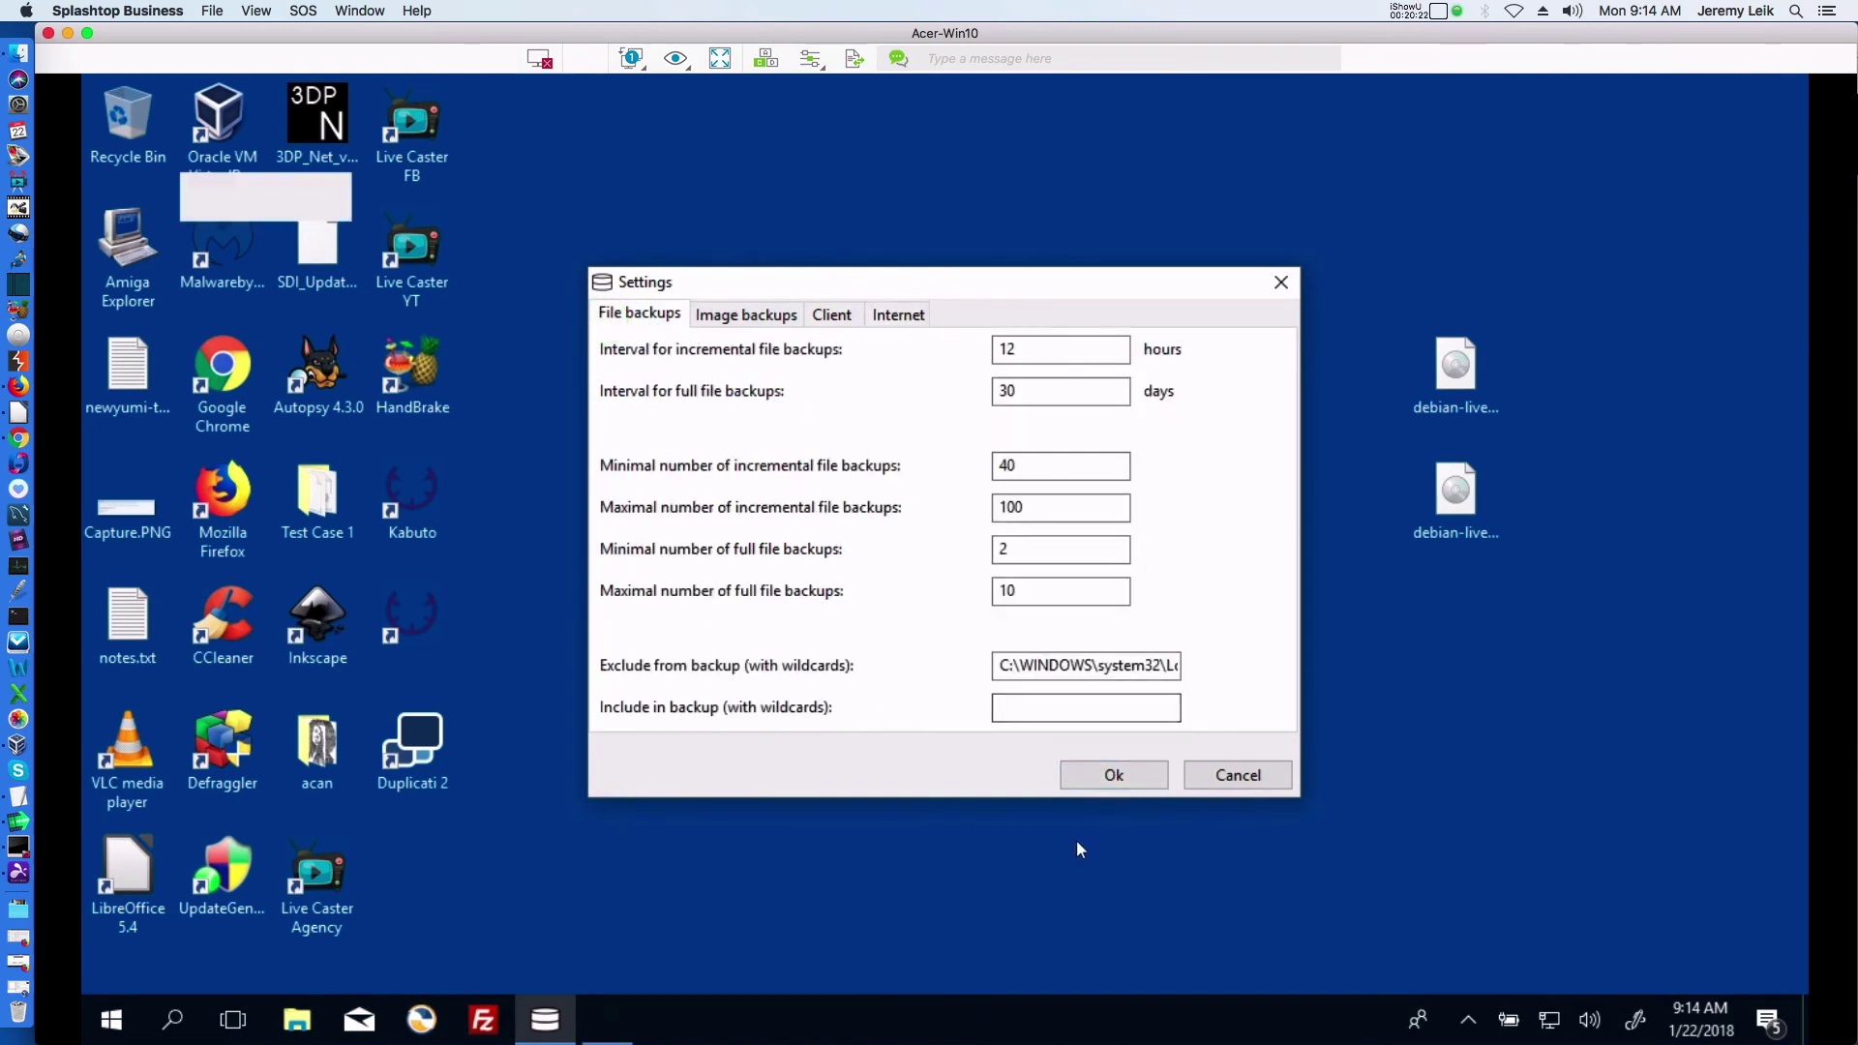
{"action": "left_click", "coordinate": [1114, 775]}
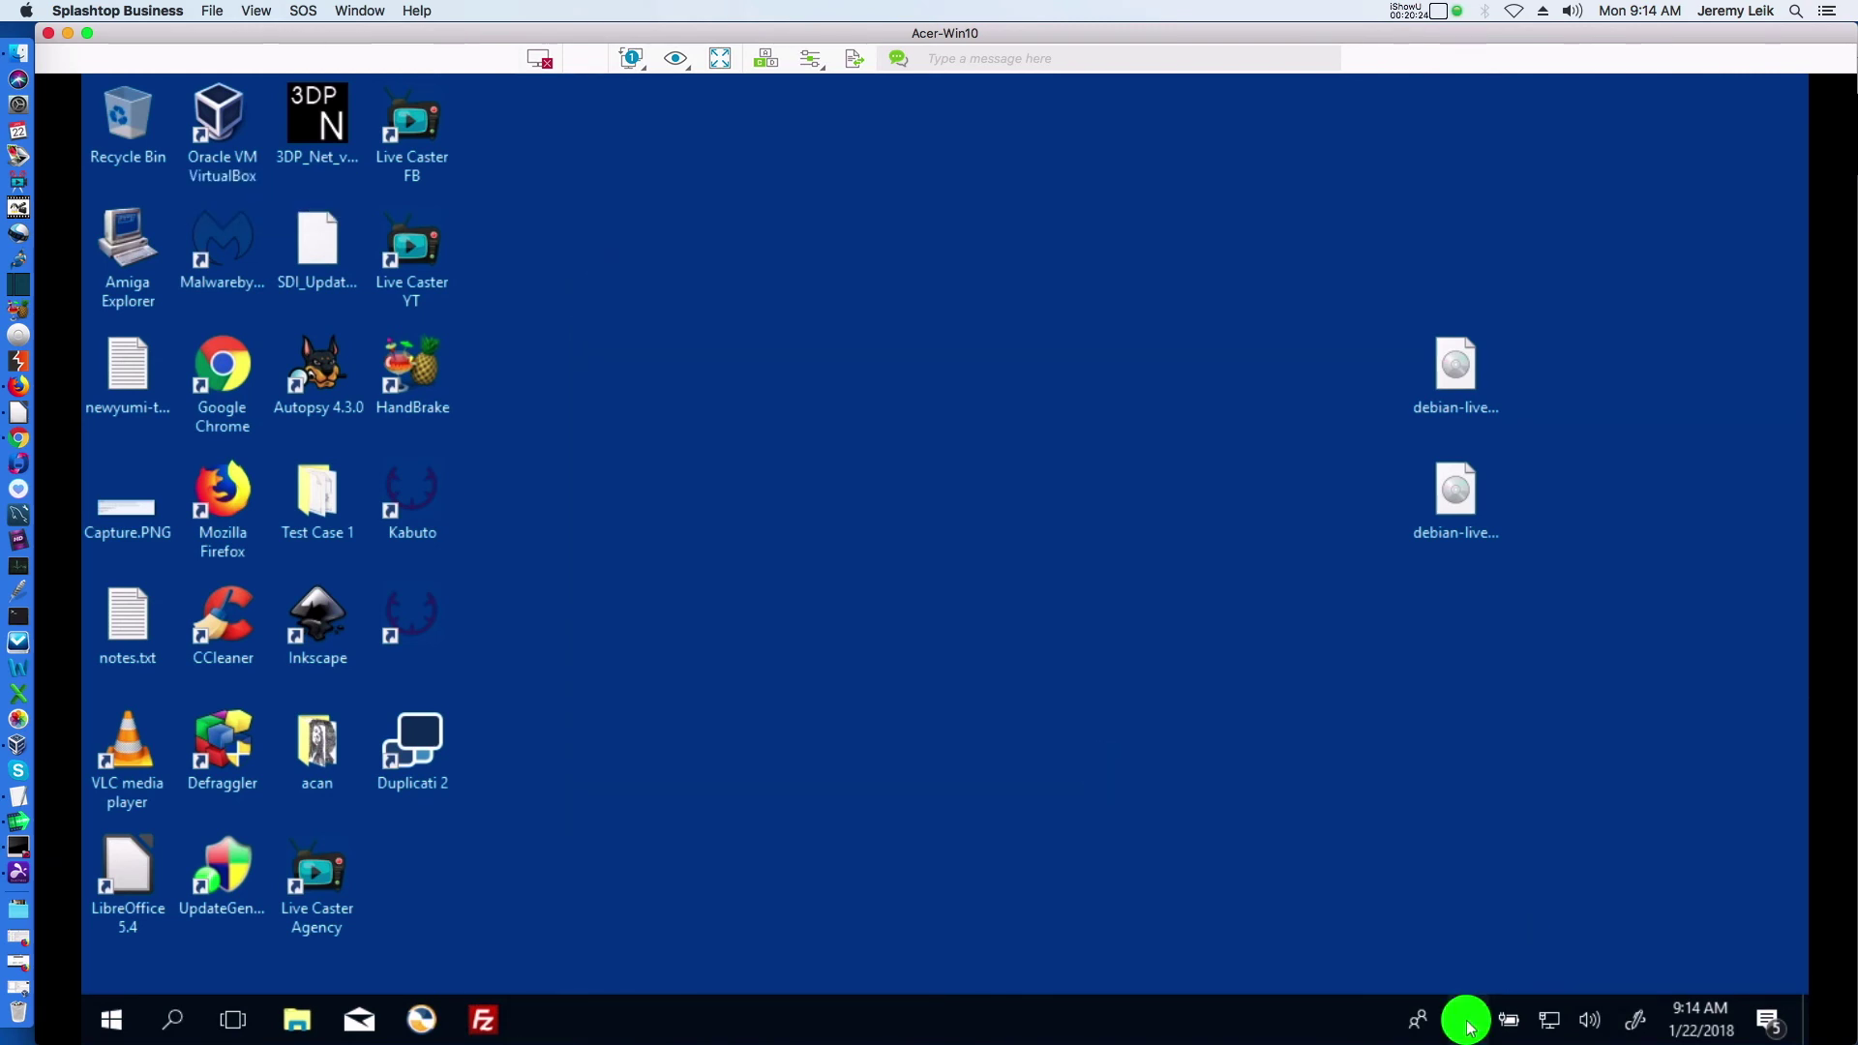
From the UrBackup tray icon, choose Configure components to backup
{"action": "left_click", "coordinate": [1468, 1021]}
{"action": "left_click", "coordinate": [1443, 973]}
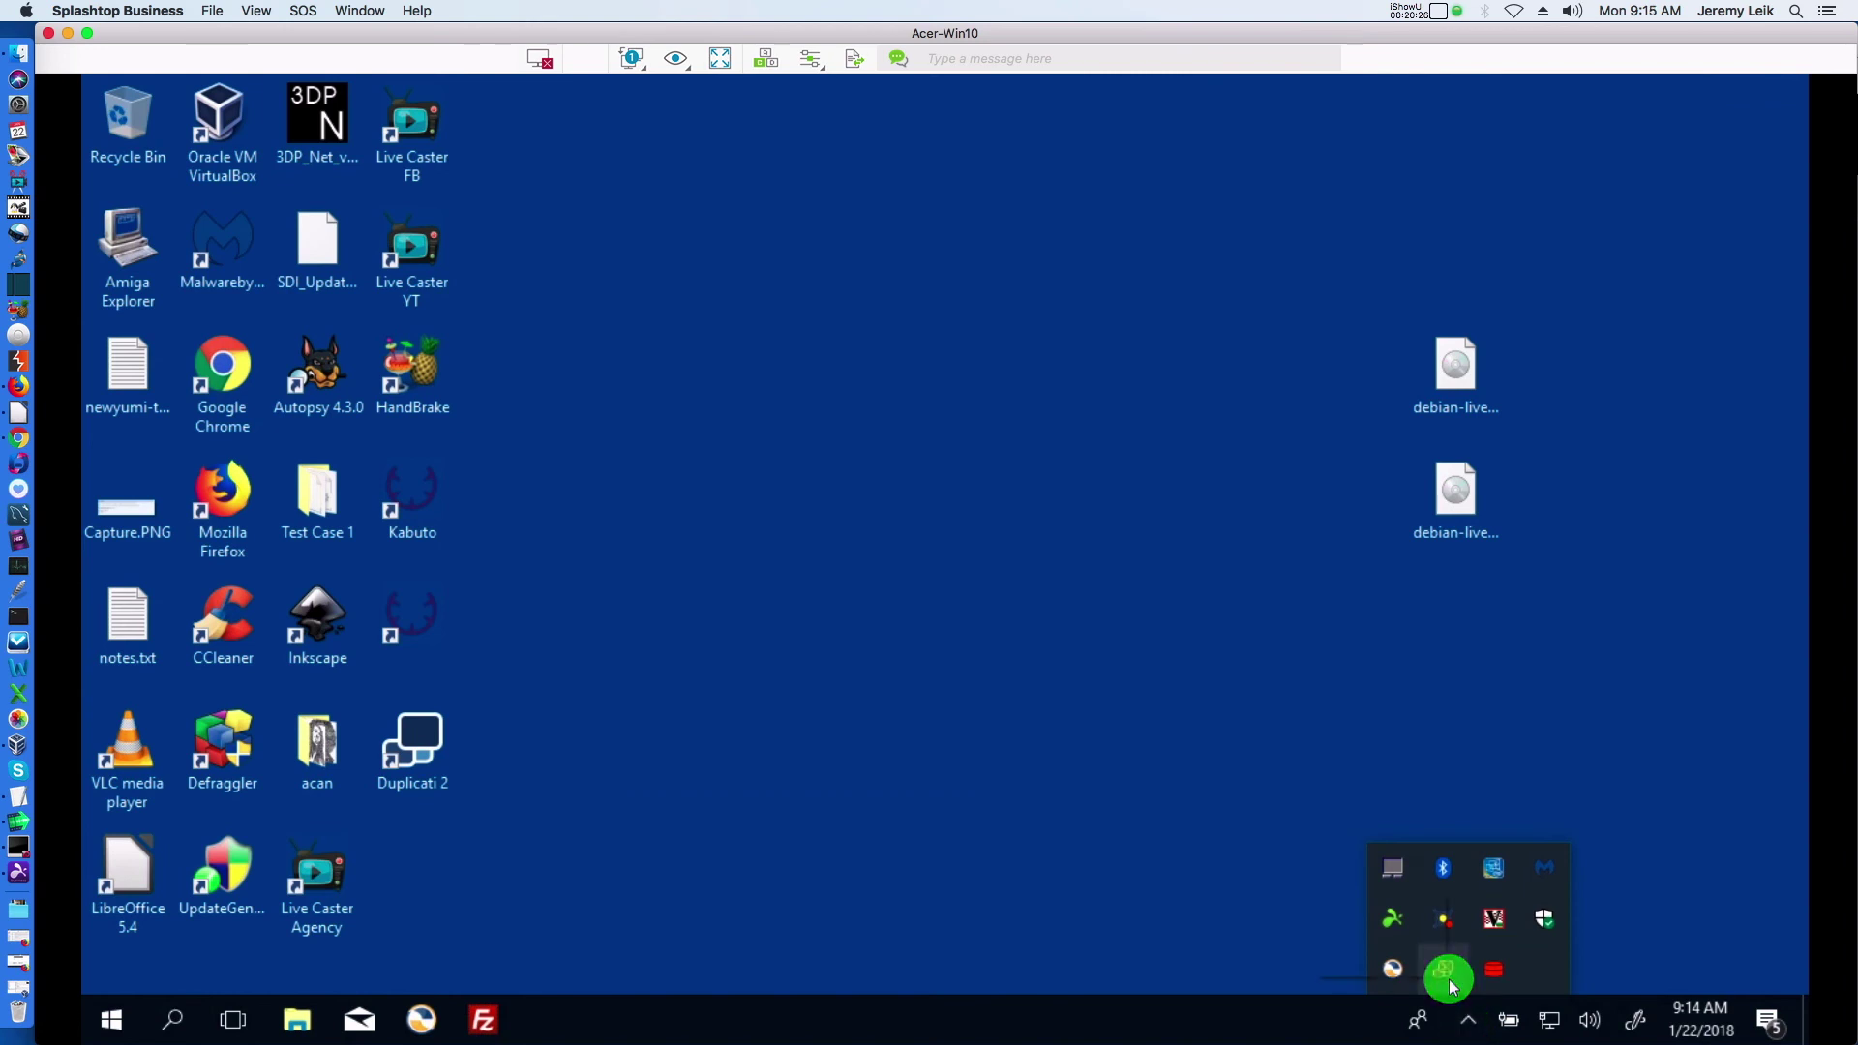
{"action": "left_click", "coordinate": [1495, 971]}
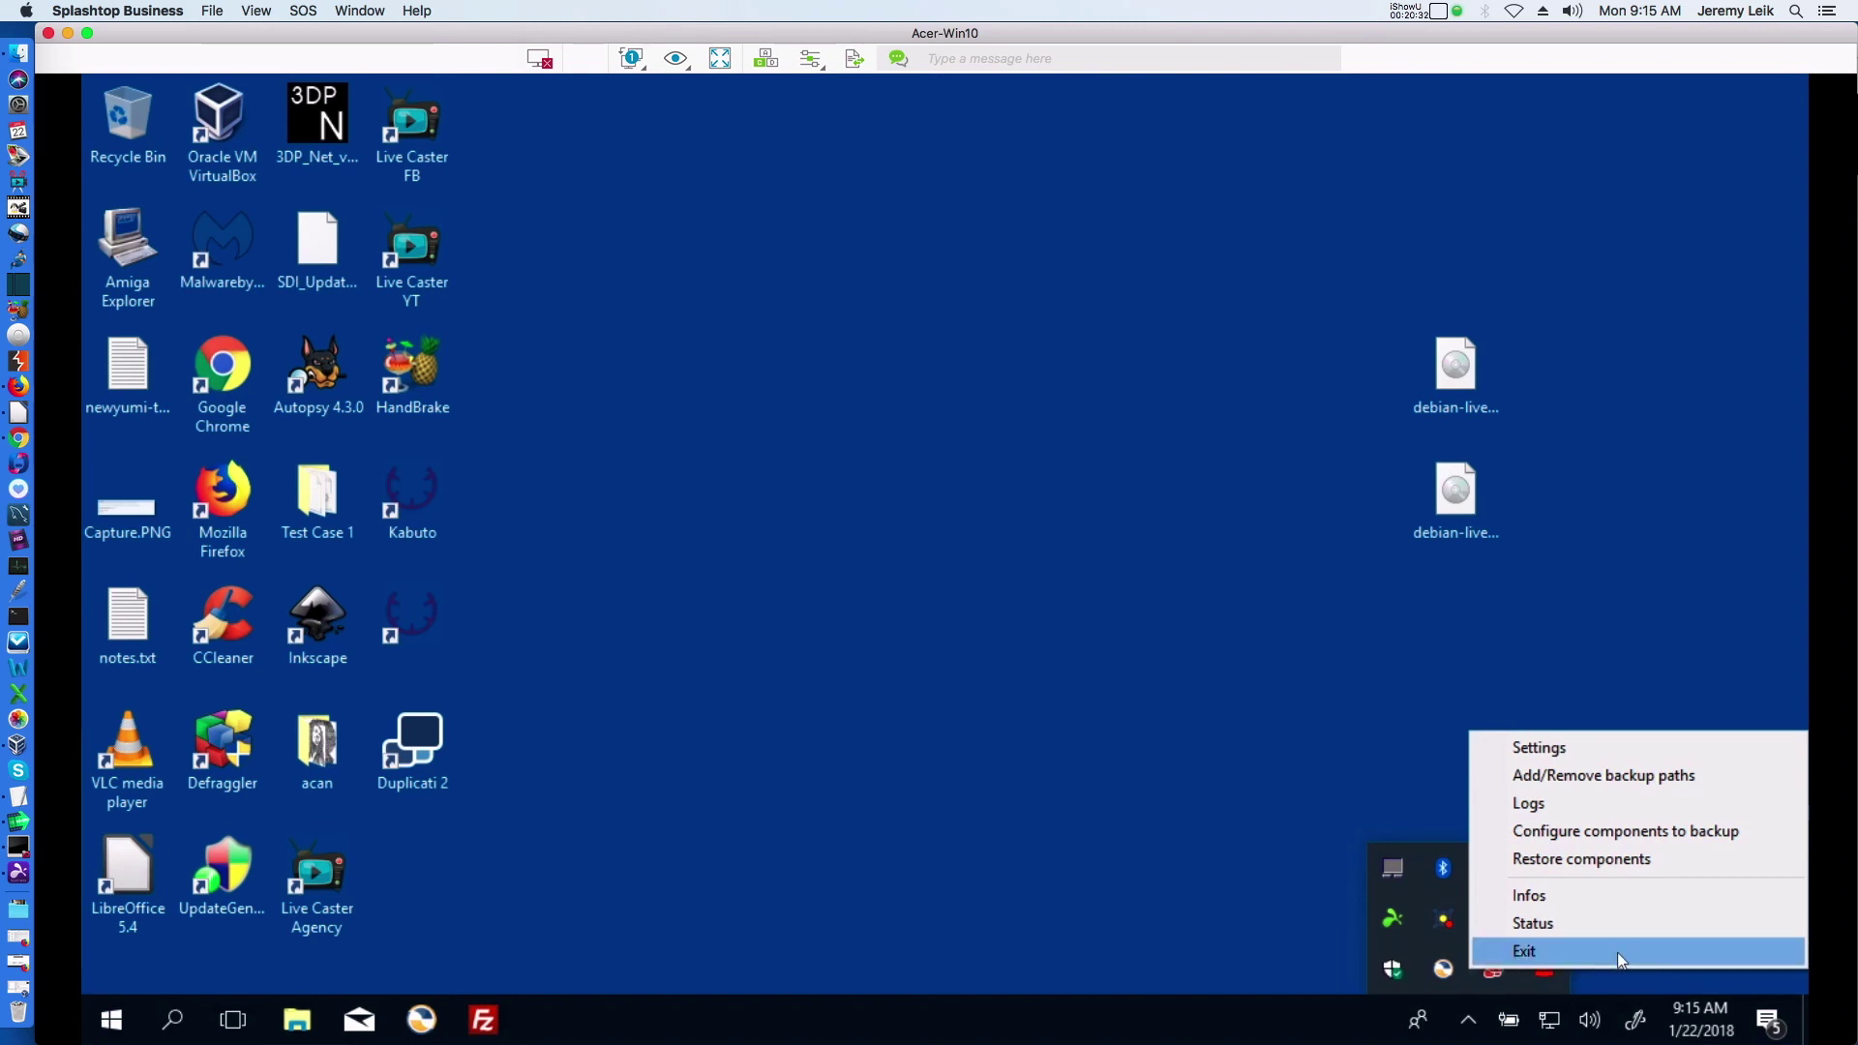
{"action": "left_click", "coordinate": [1513, 838]}
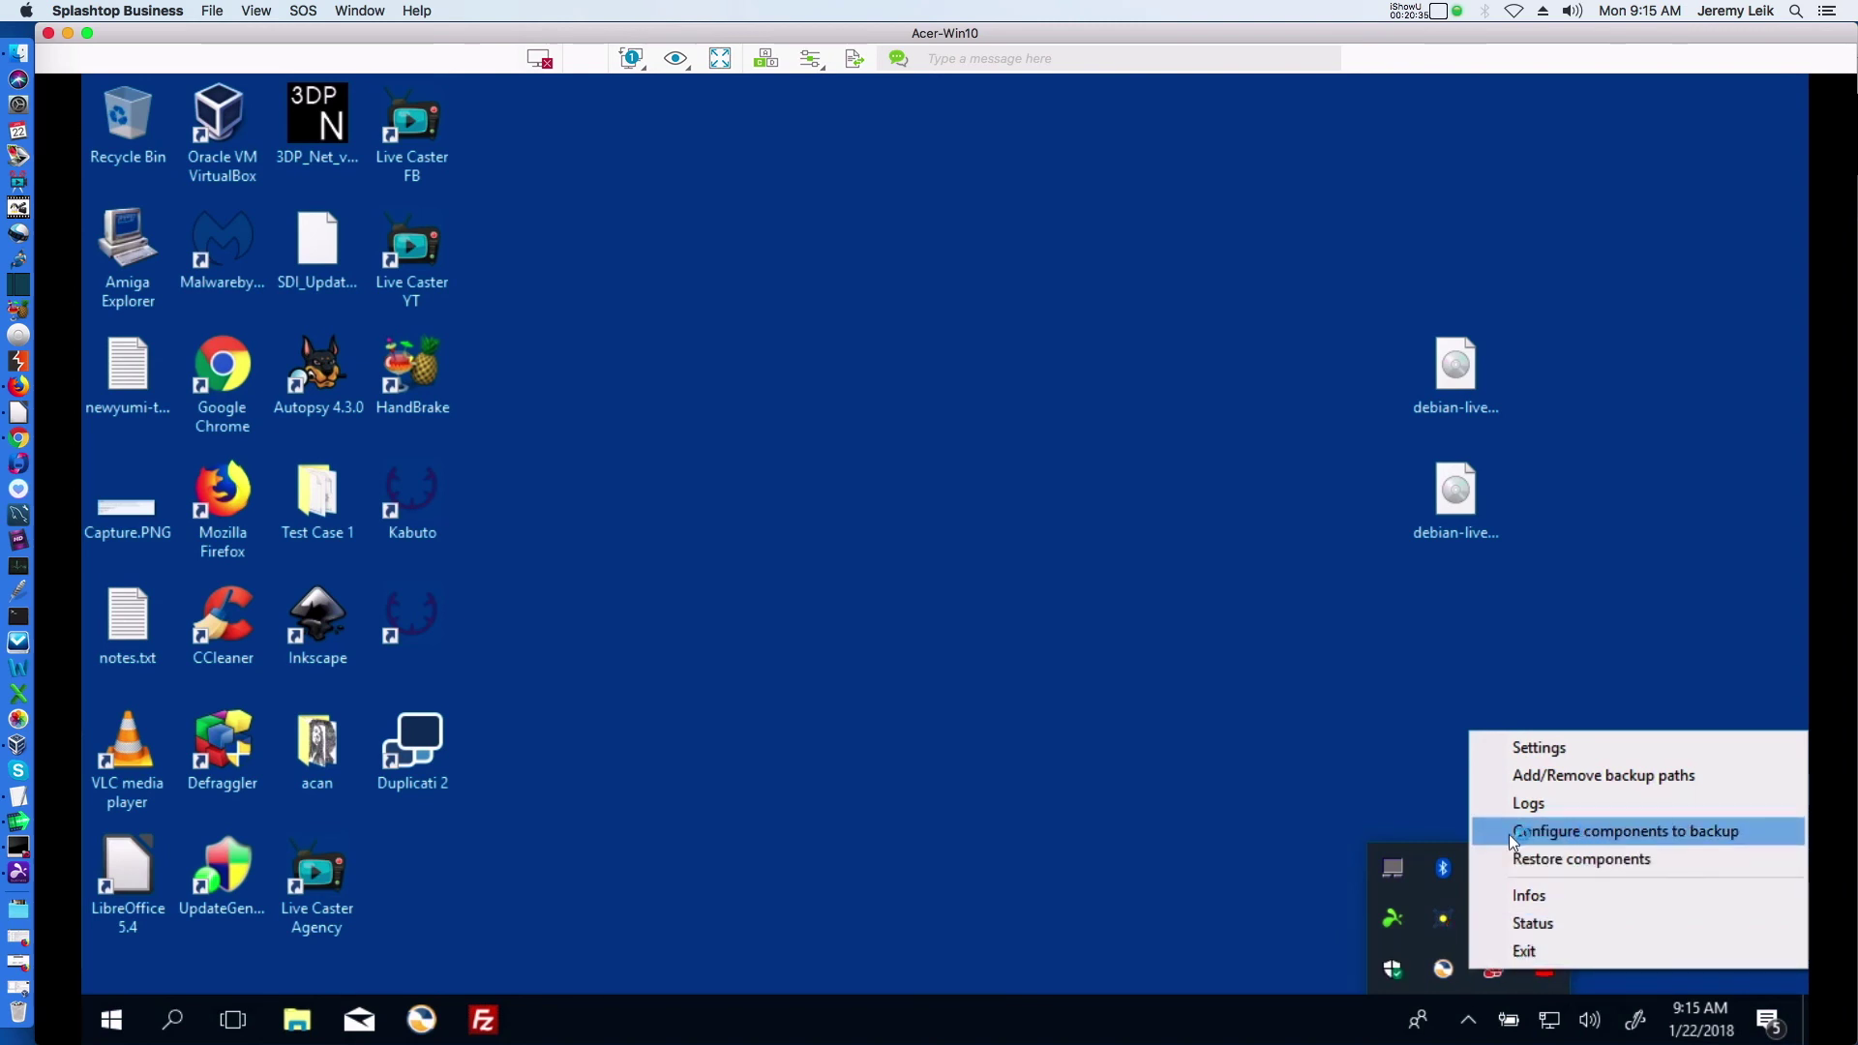
{"action": "left_click", "coordinate": [1575, 839]}
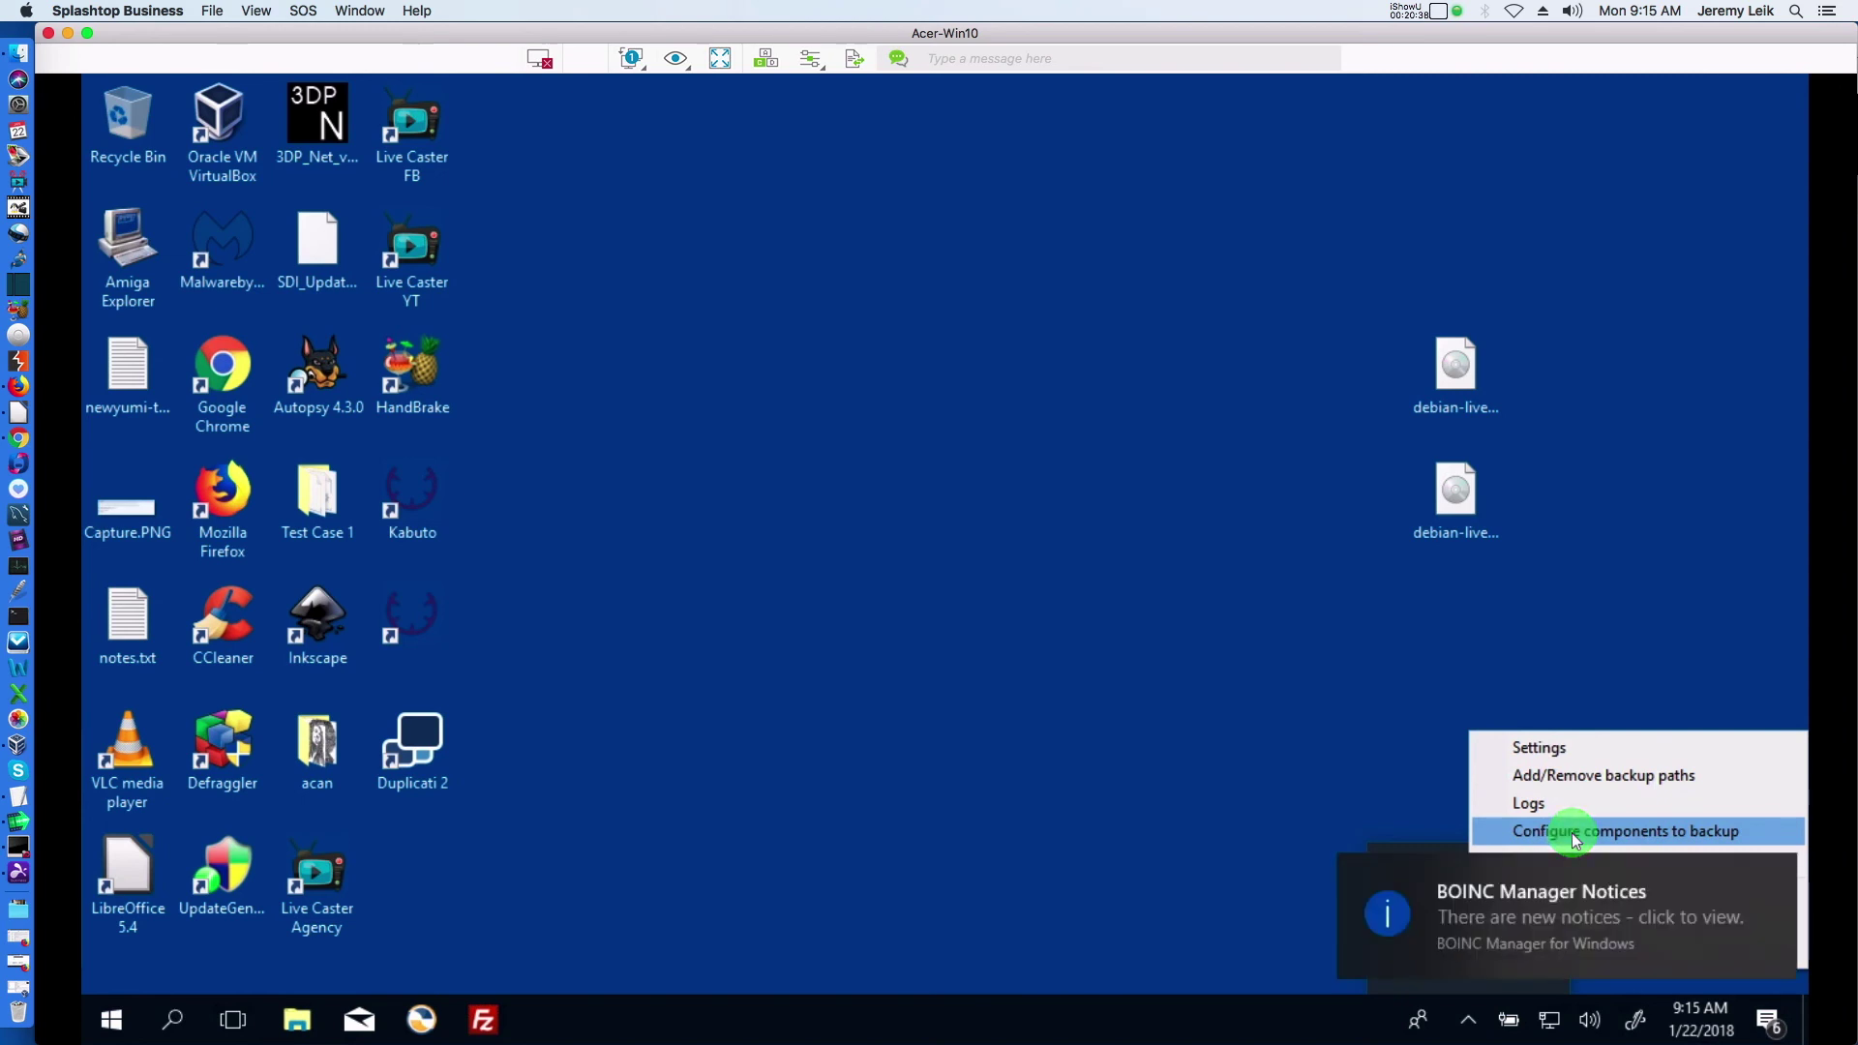
Dismiss the BOINC notice, approve the UAC prompt, cancel the component selection, and reopen the UrBackup menu
{"action": "left_click", "coordinate": [1768, 876]}
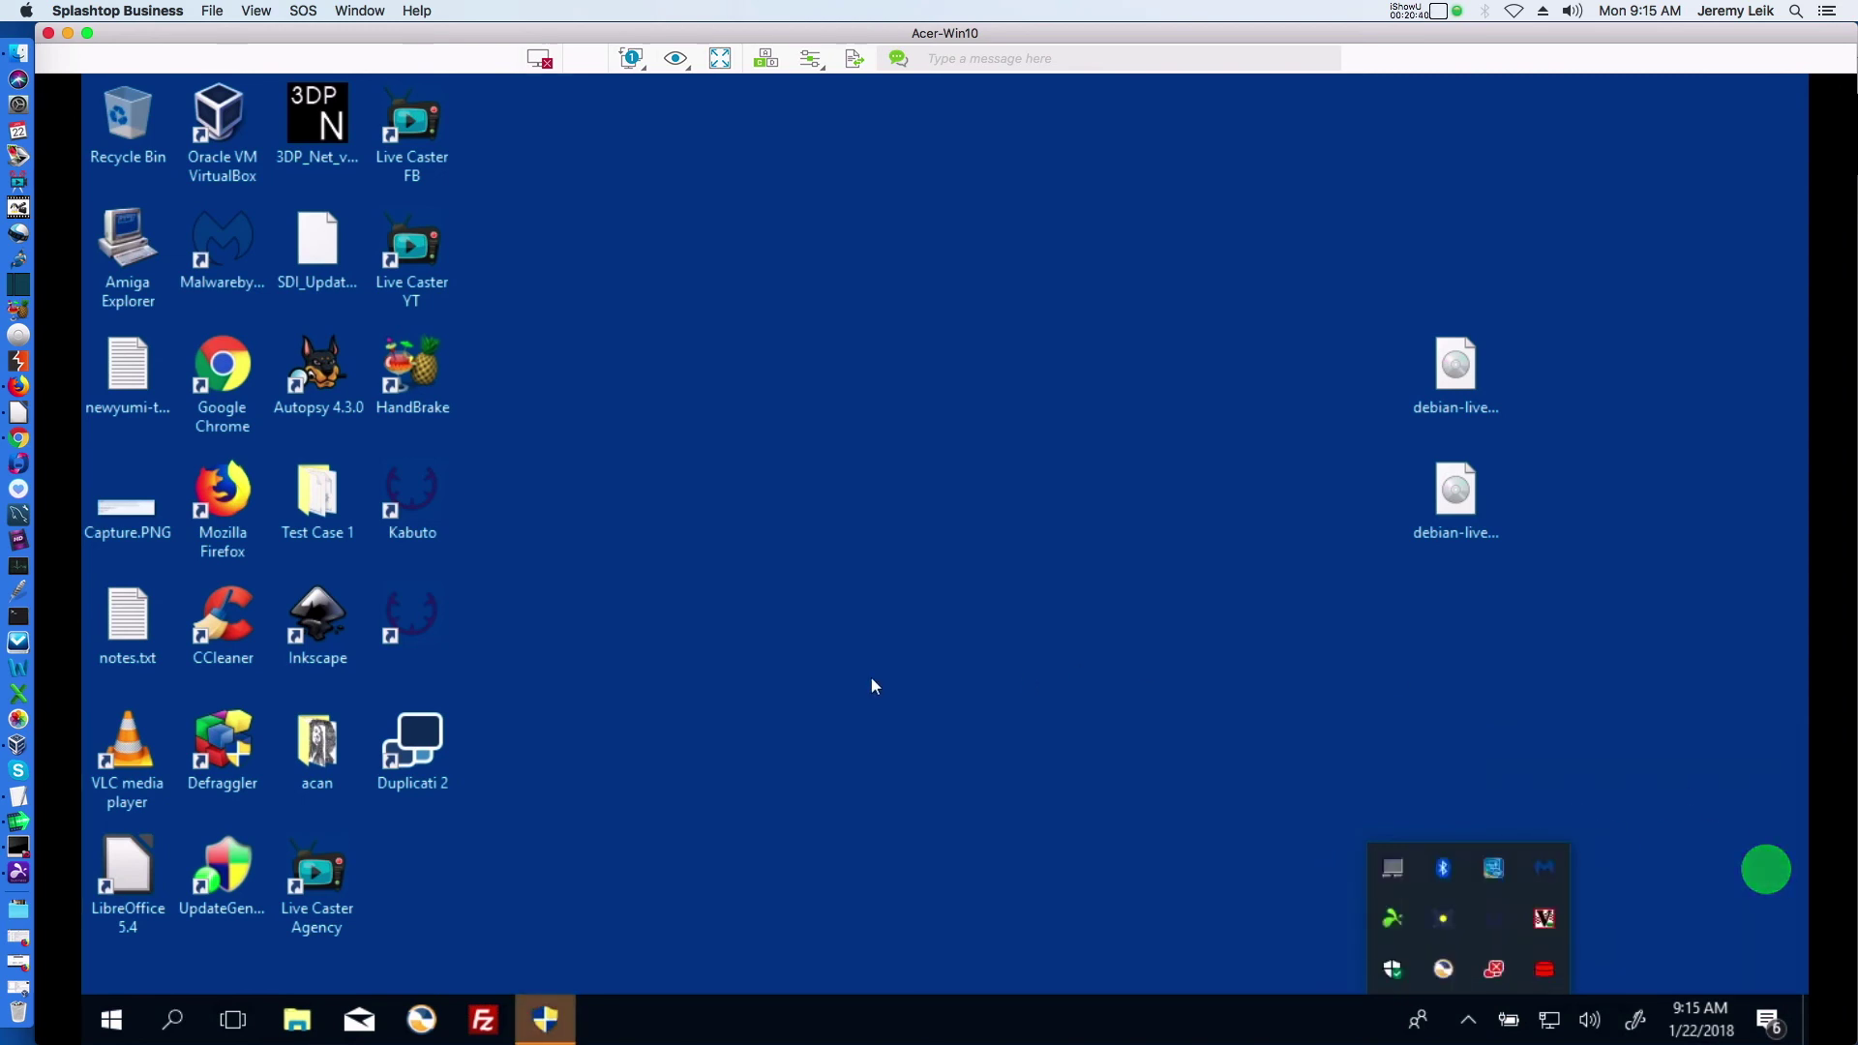
{"action": "left_click", "coordinate": [542, 1014]}
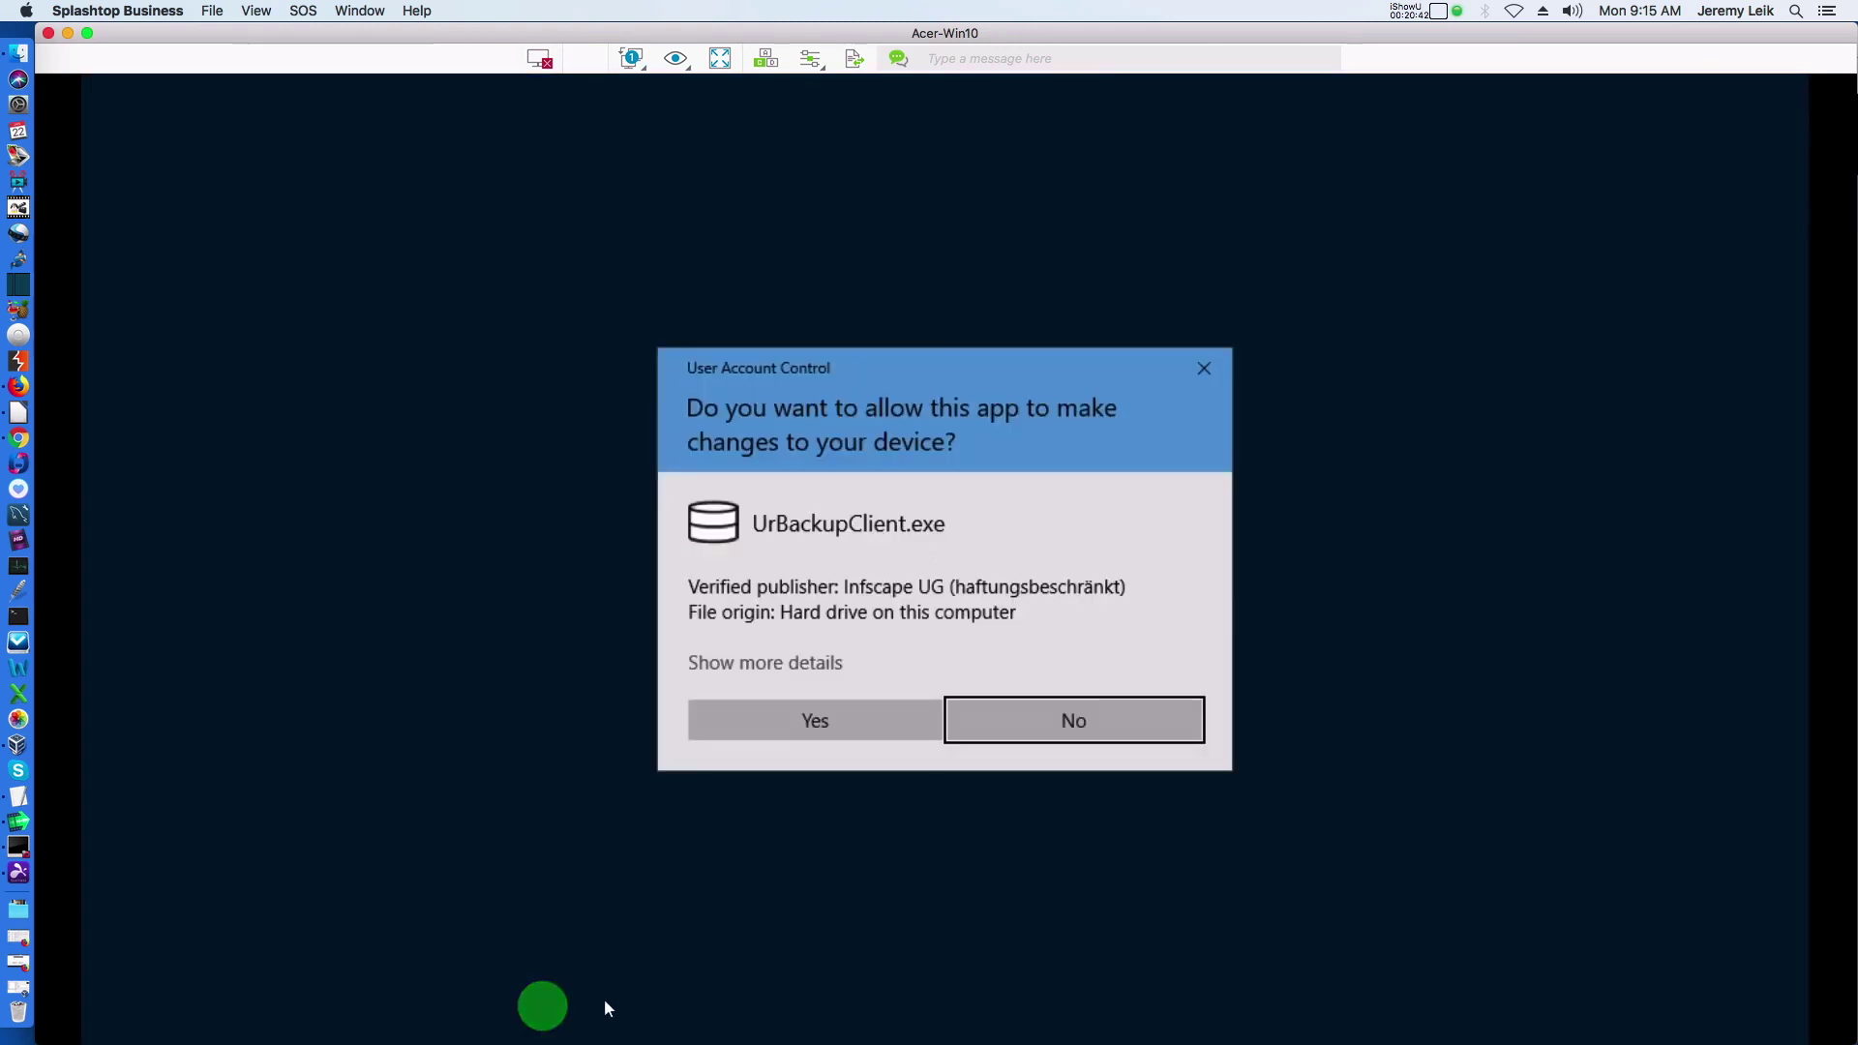
{"action": "left_click", "coordinate": [738, 717]}
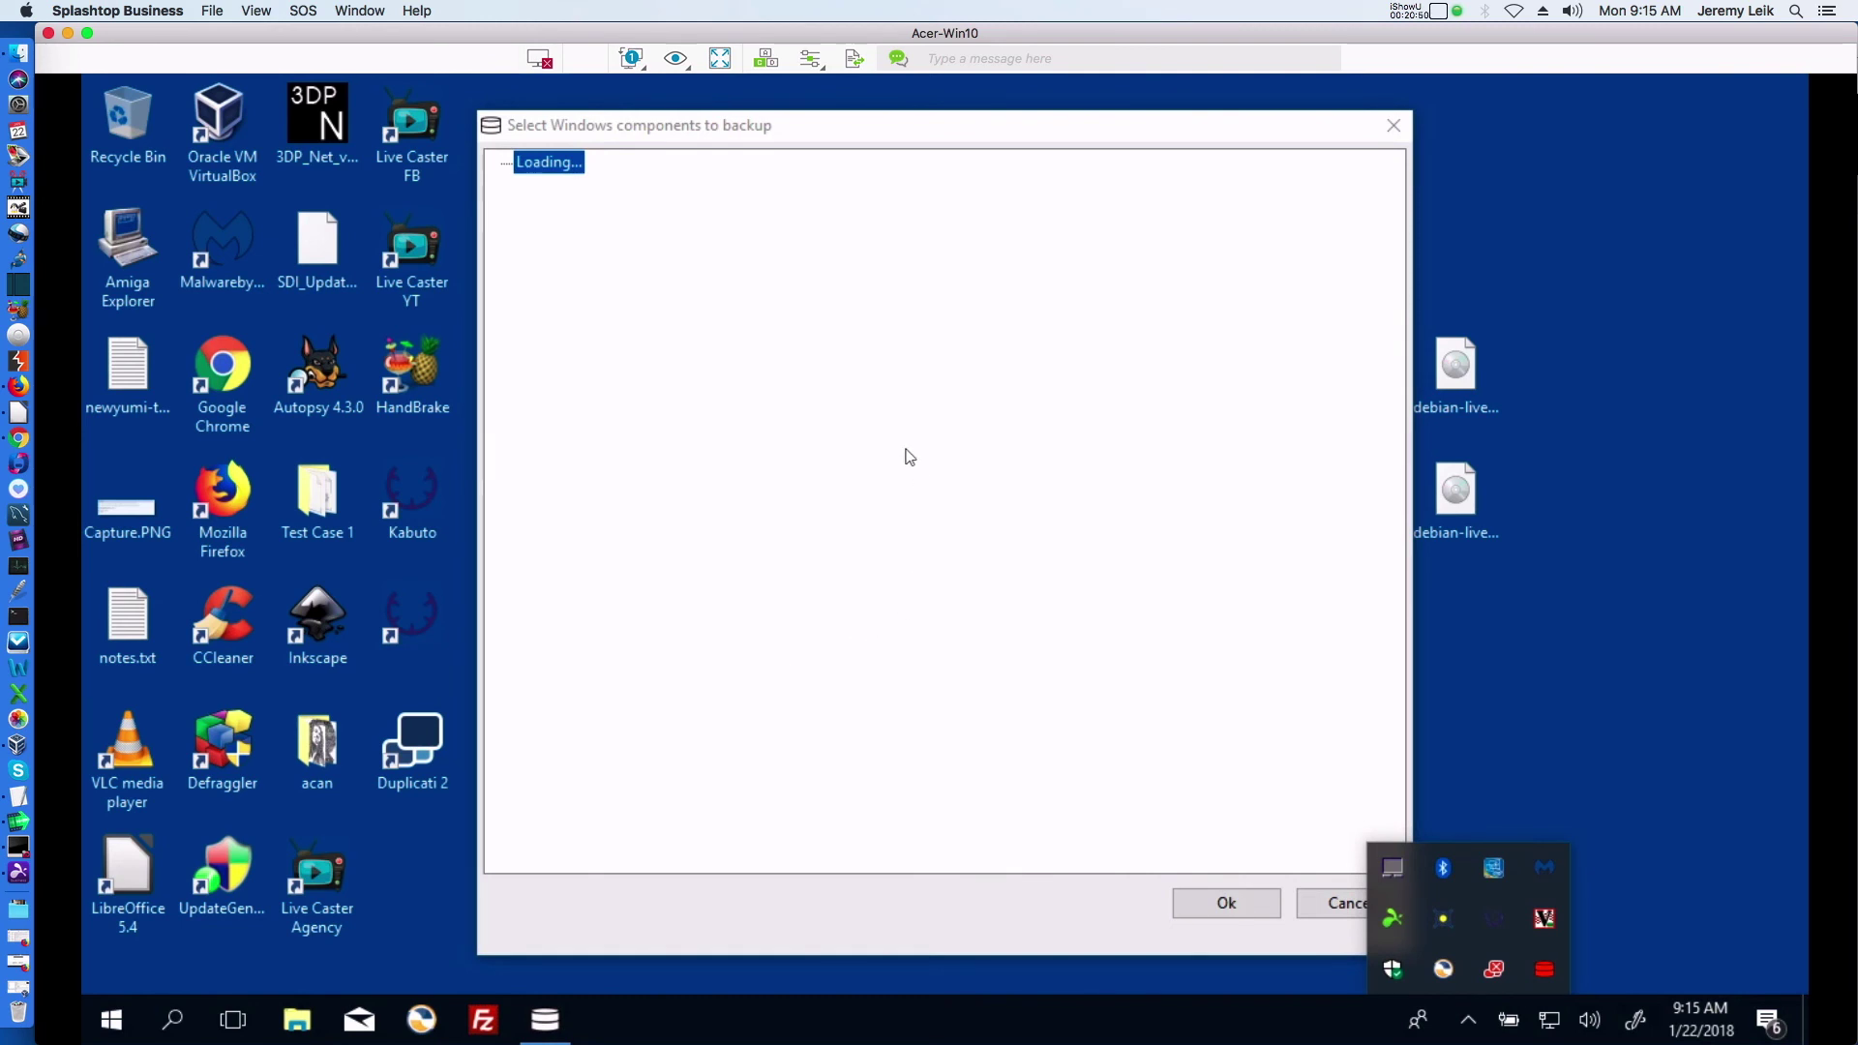
{"action": "left_click", "coordinate": [1336, 908]}
{"action": "left_click", "coordinate": [1546, 970]}
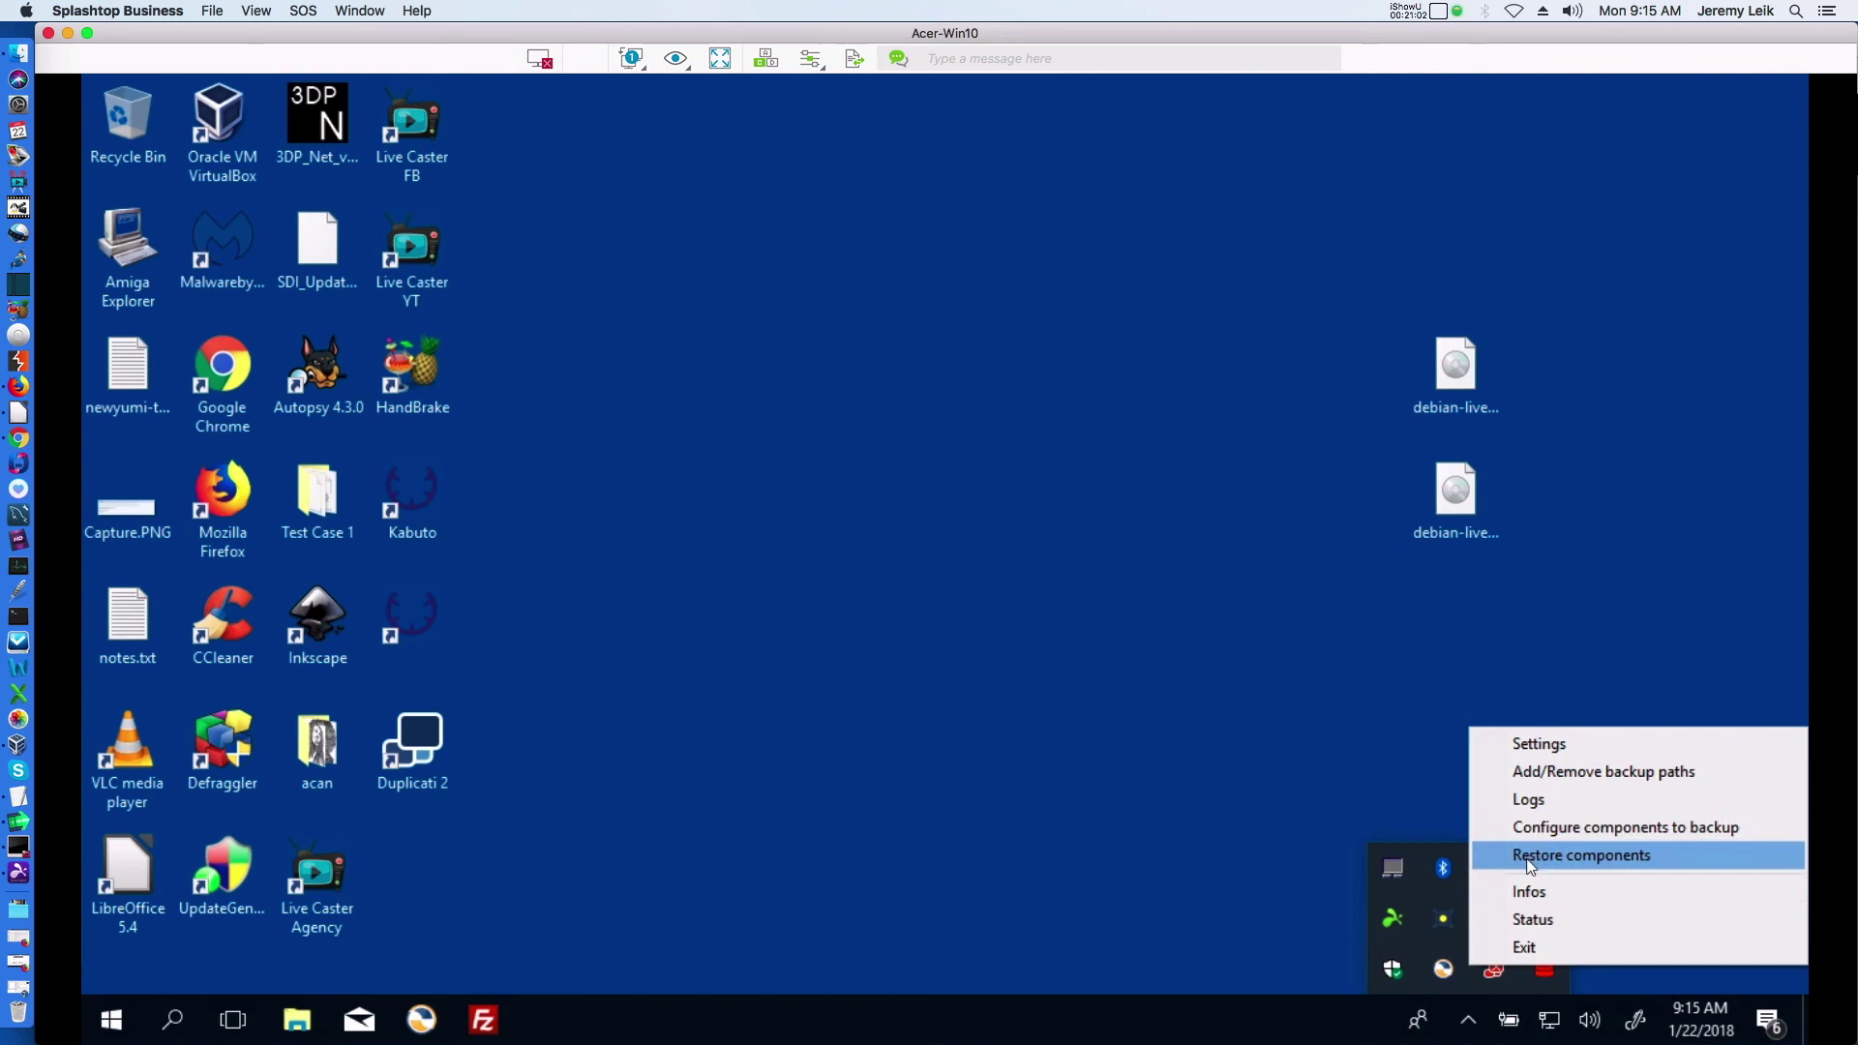
Check UrBackup status (idle, last backup 1/20/2018), close it, and disconnect from Acer-Win10
{"action": "left_click", "coordinate": [1529, 922]}
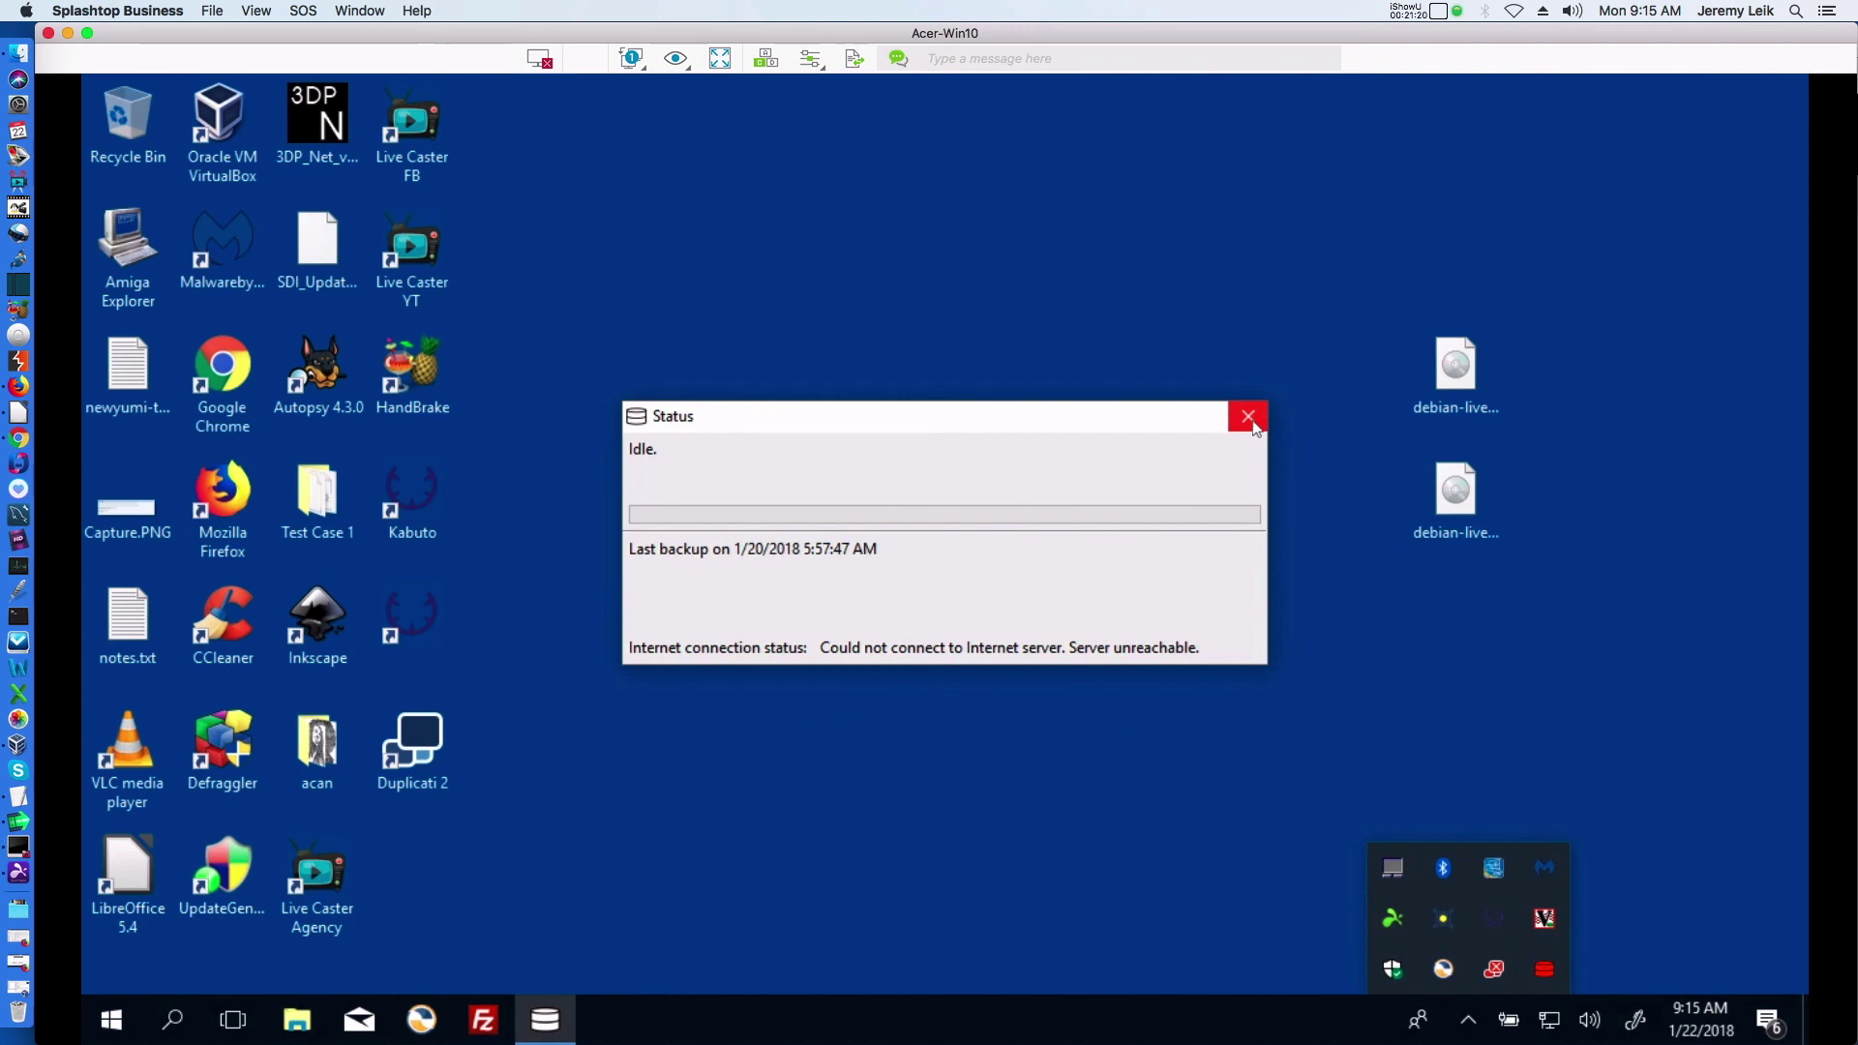
{"action": "left_click", "coordinate": [1248, 417]}
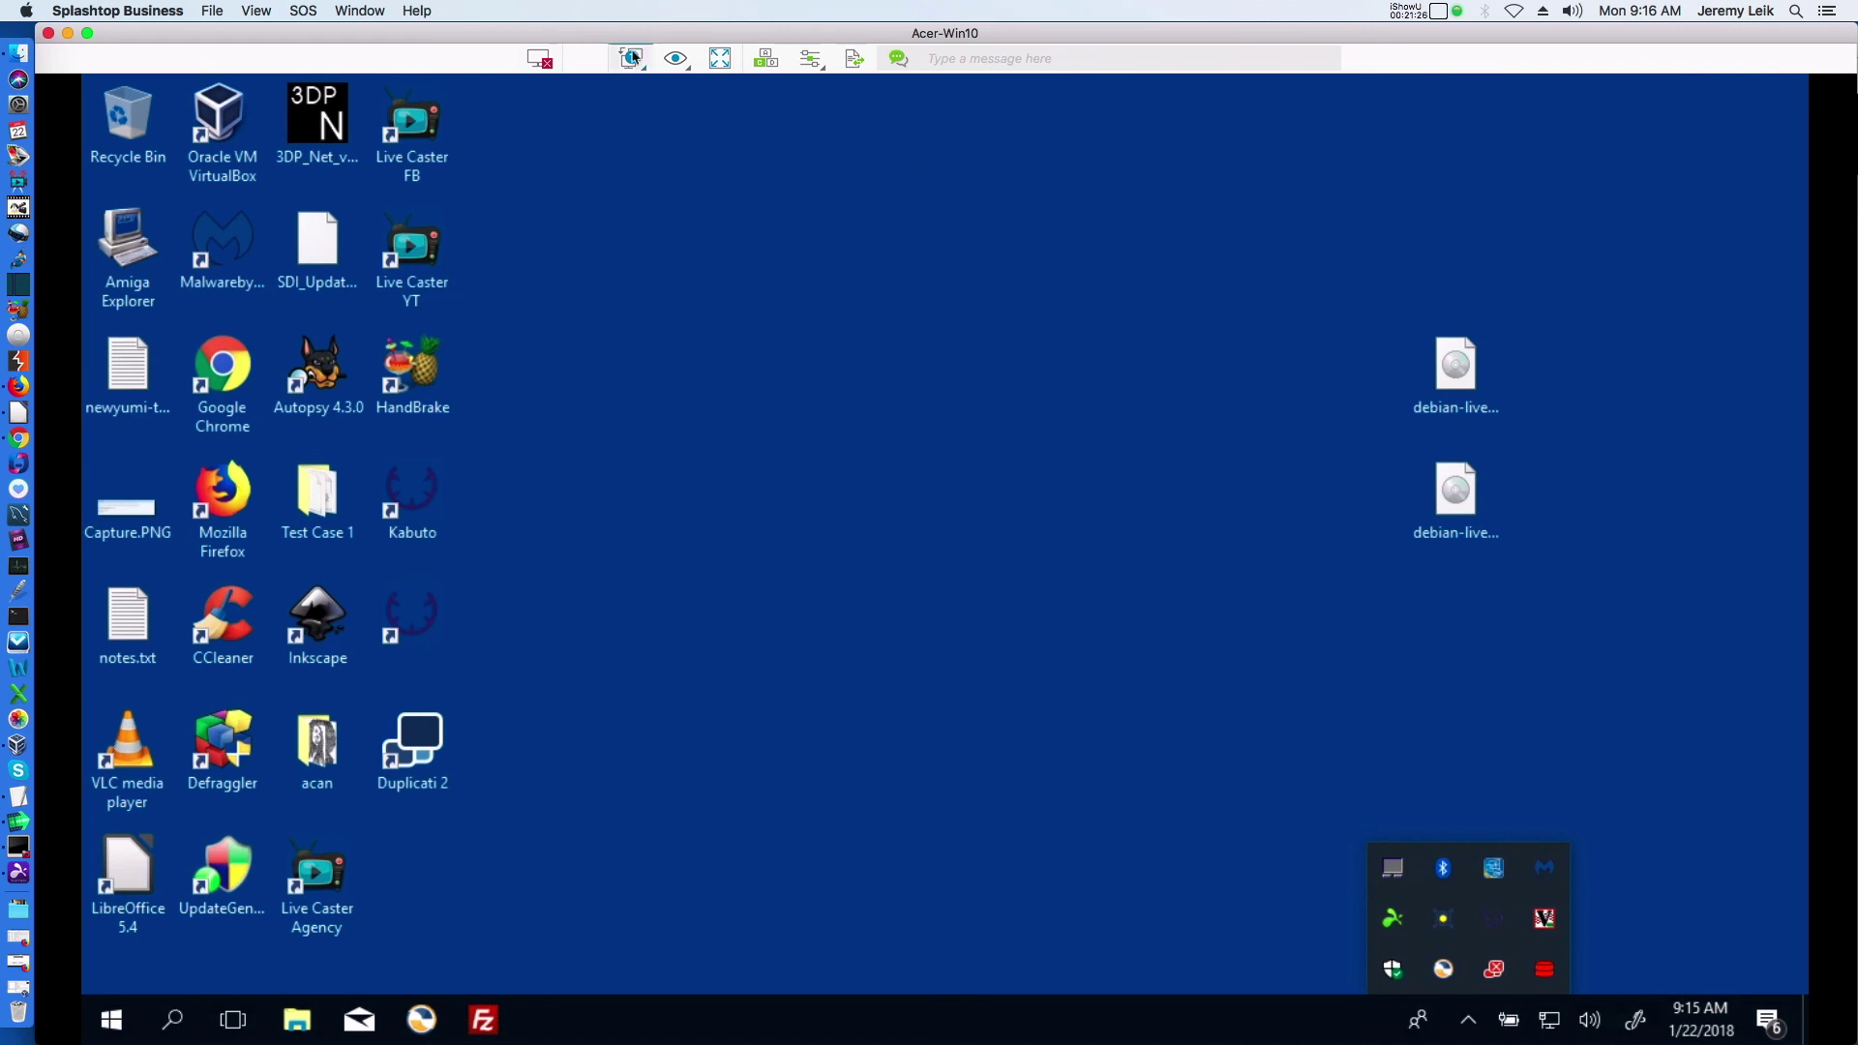
{"action": "left_click", "coordinate": [541, 64]}
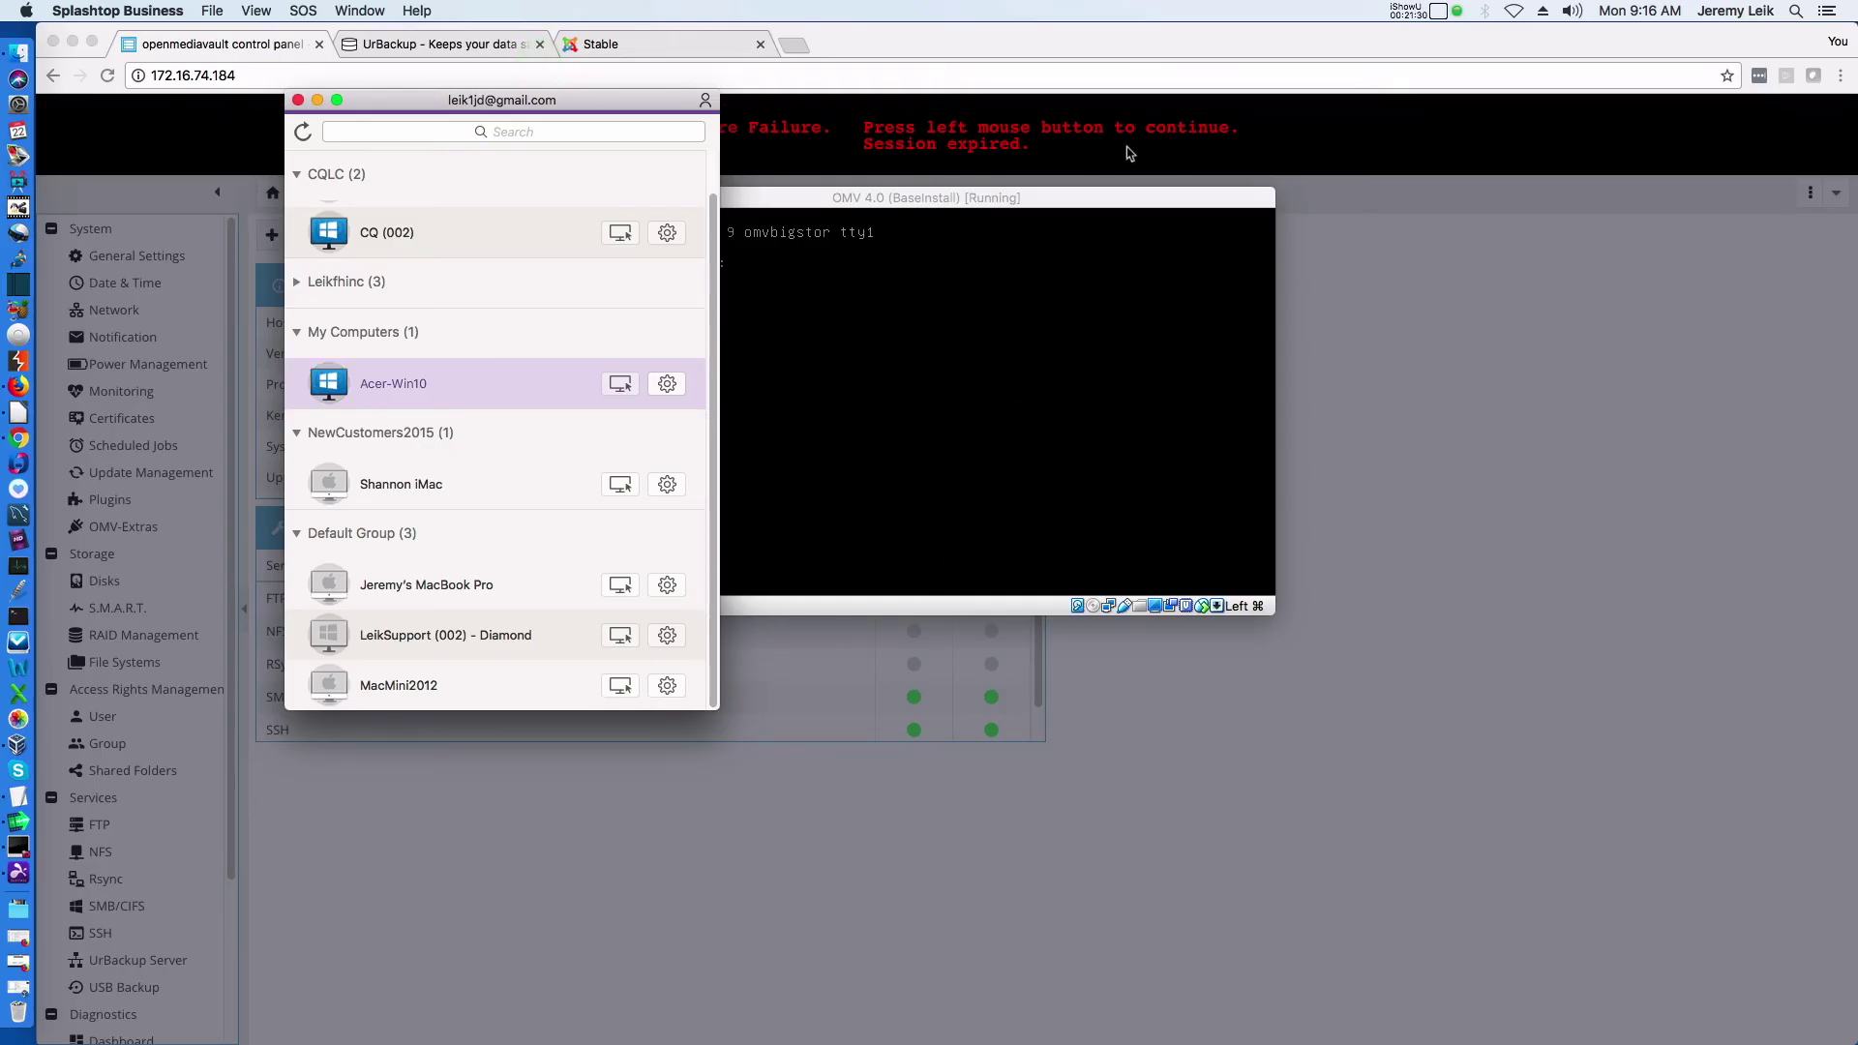
Clear the expired-session message and log back into openmediavault as admin with the account password
{"action": "left_click", "coordinate": [1089, 160]}
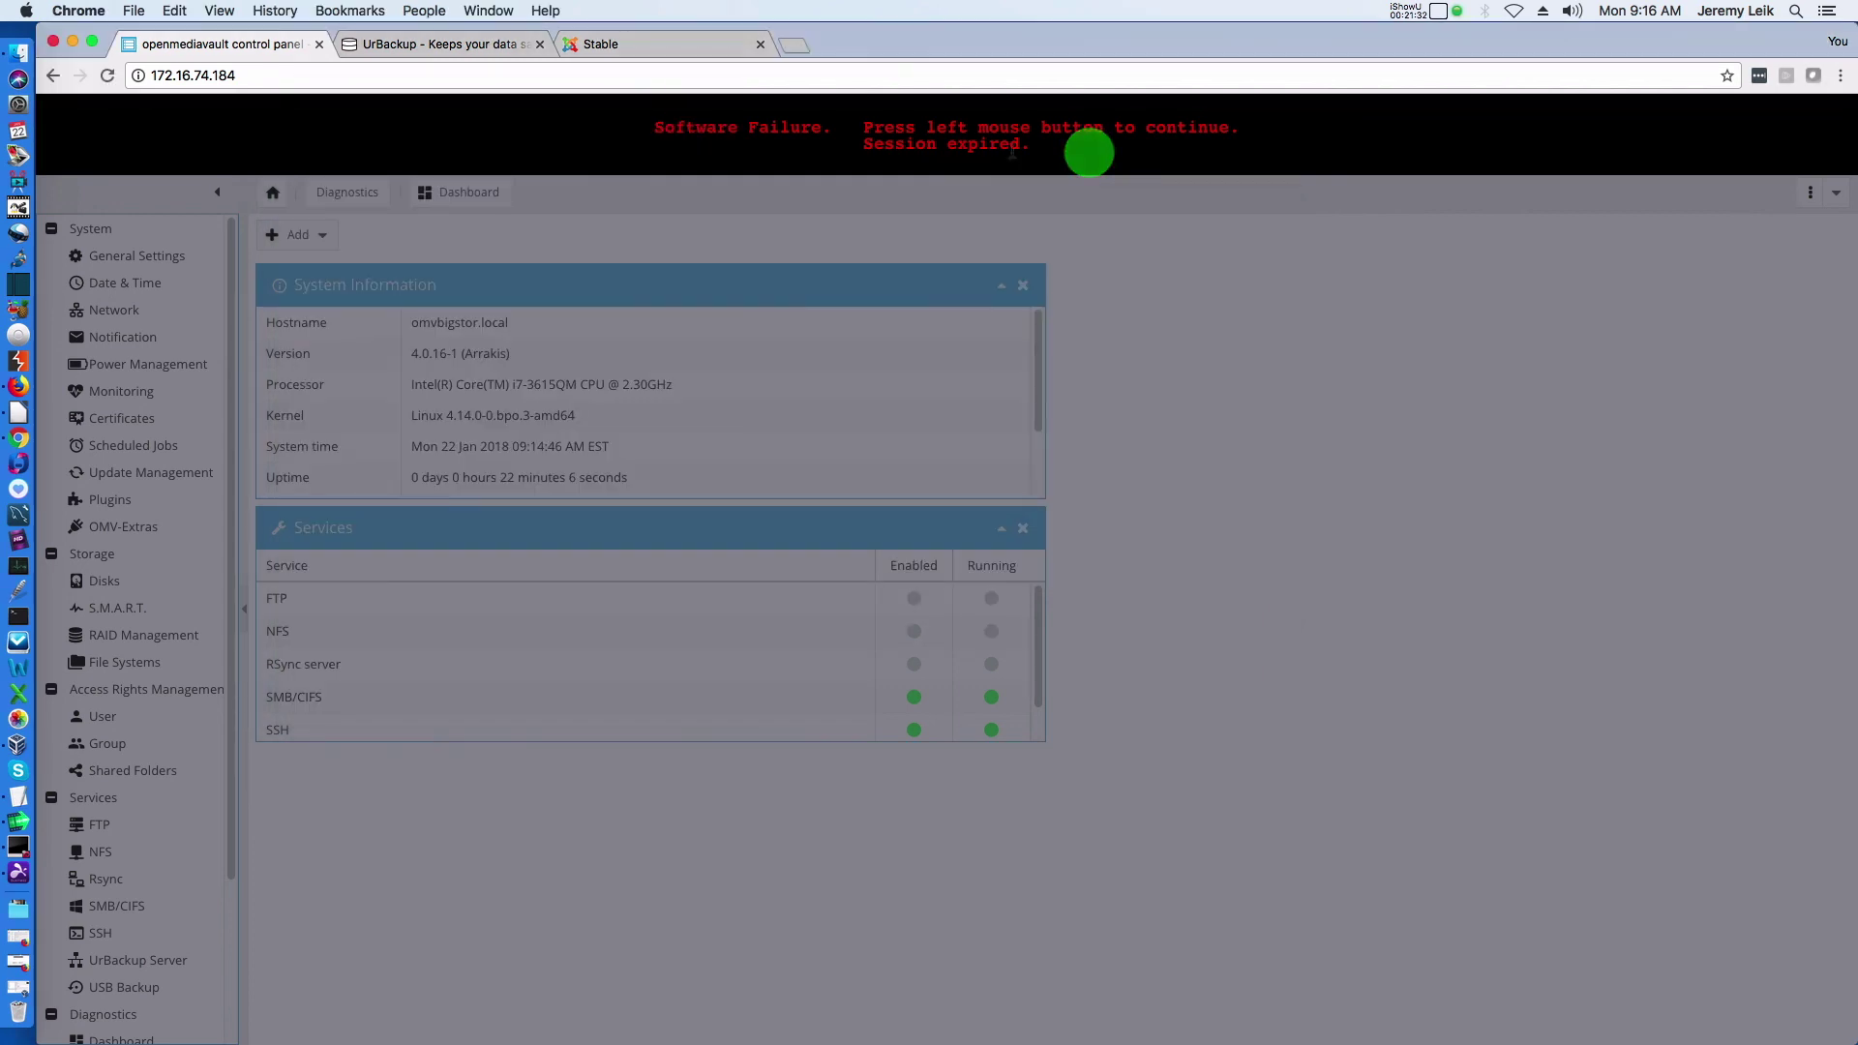
{"action": "left_click", "coordinate": [987, 145]}
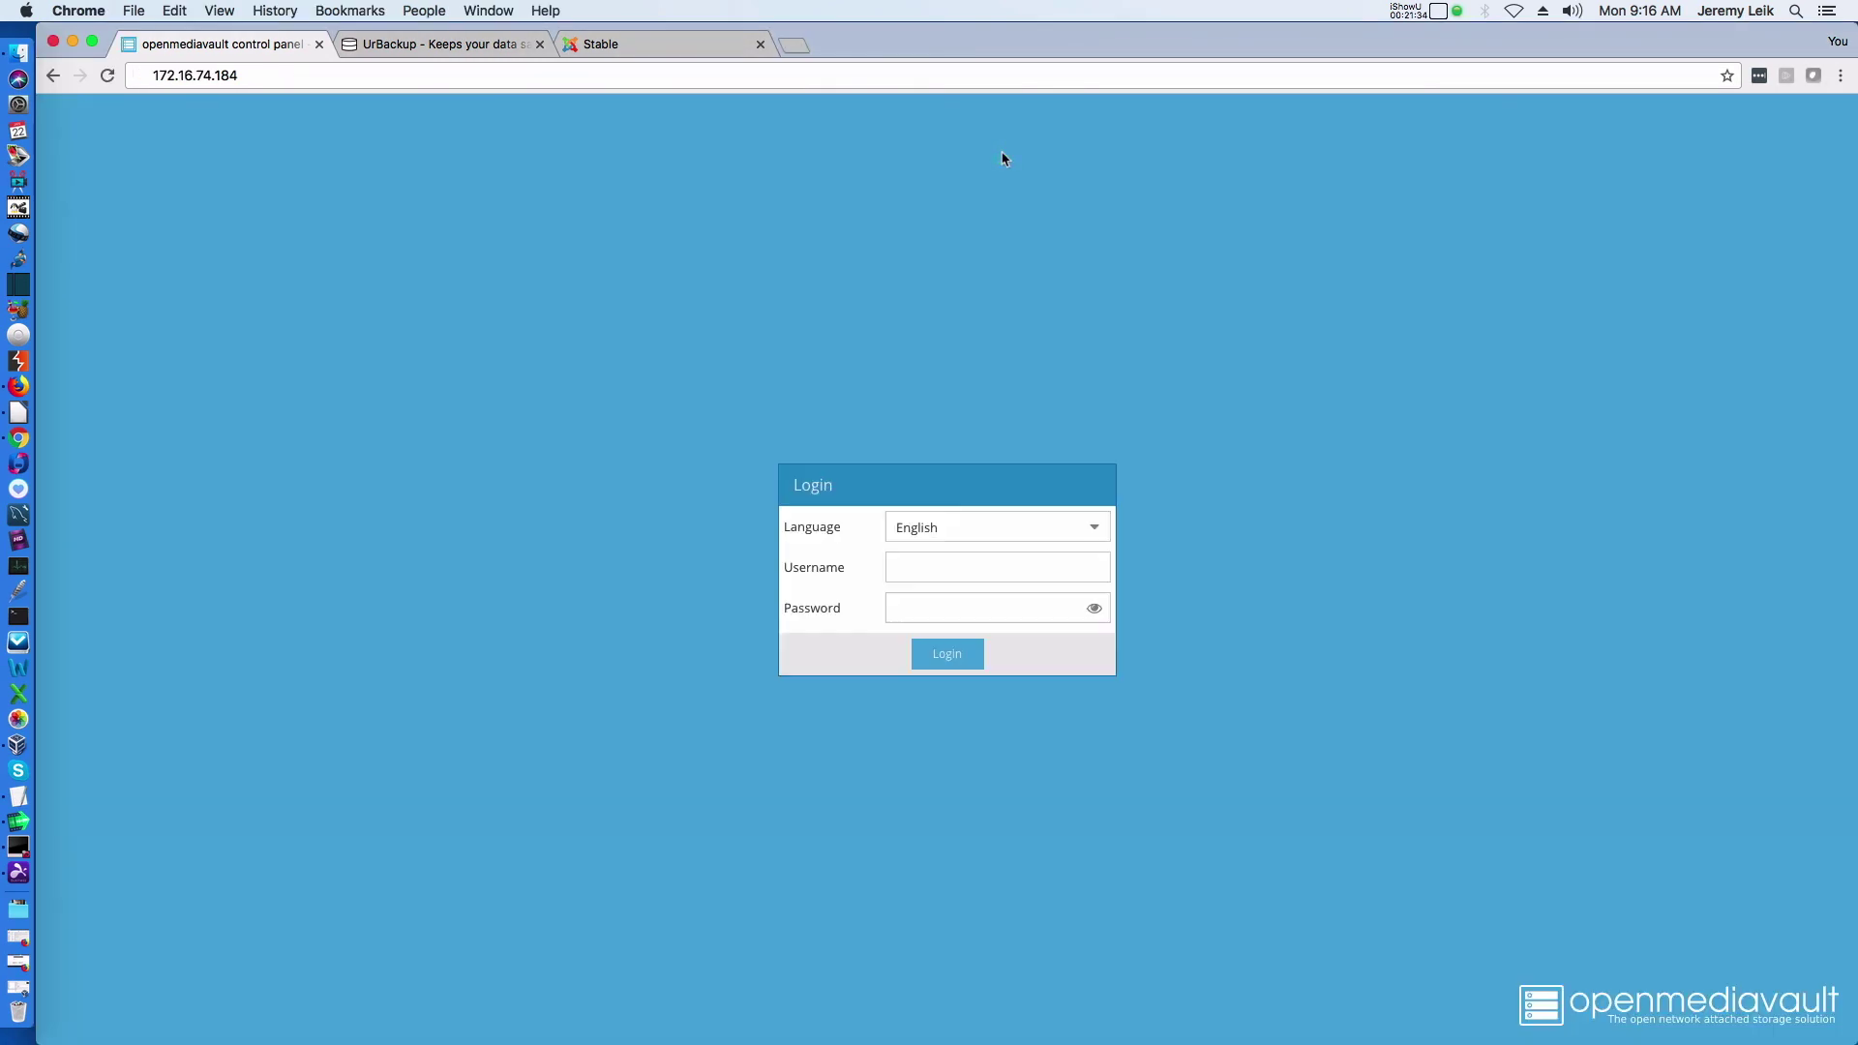
{"action": "type", "text": "admin"}
{"action": "key", "text": "Tab"}
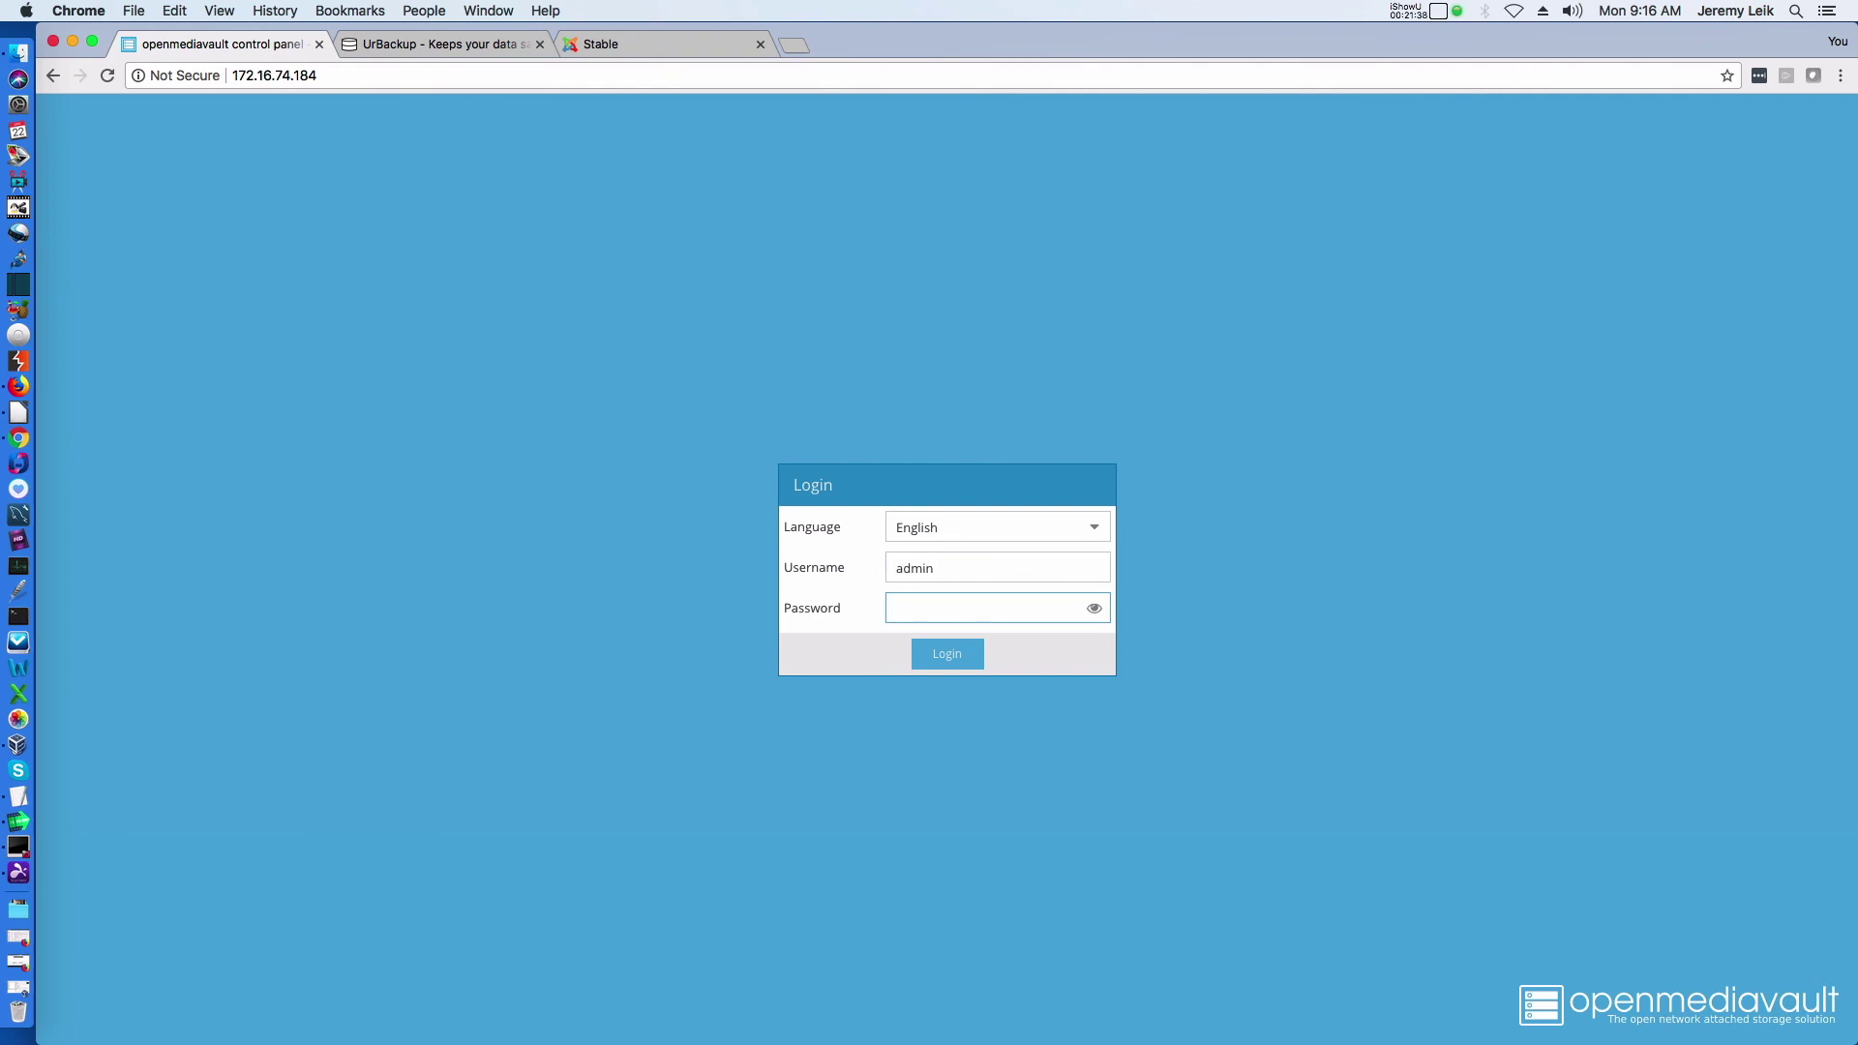
{"action": "type", "text": "•••"}
{"action": "key", "text": "Return"}
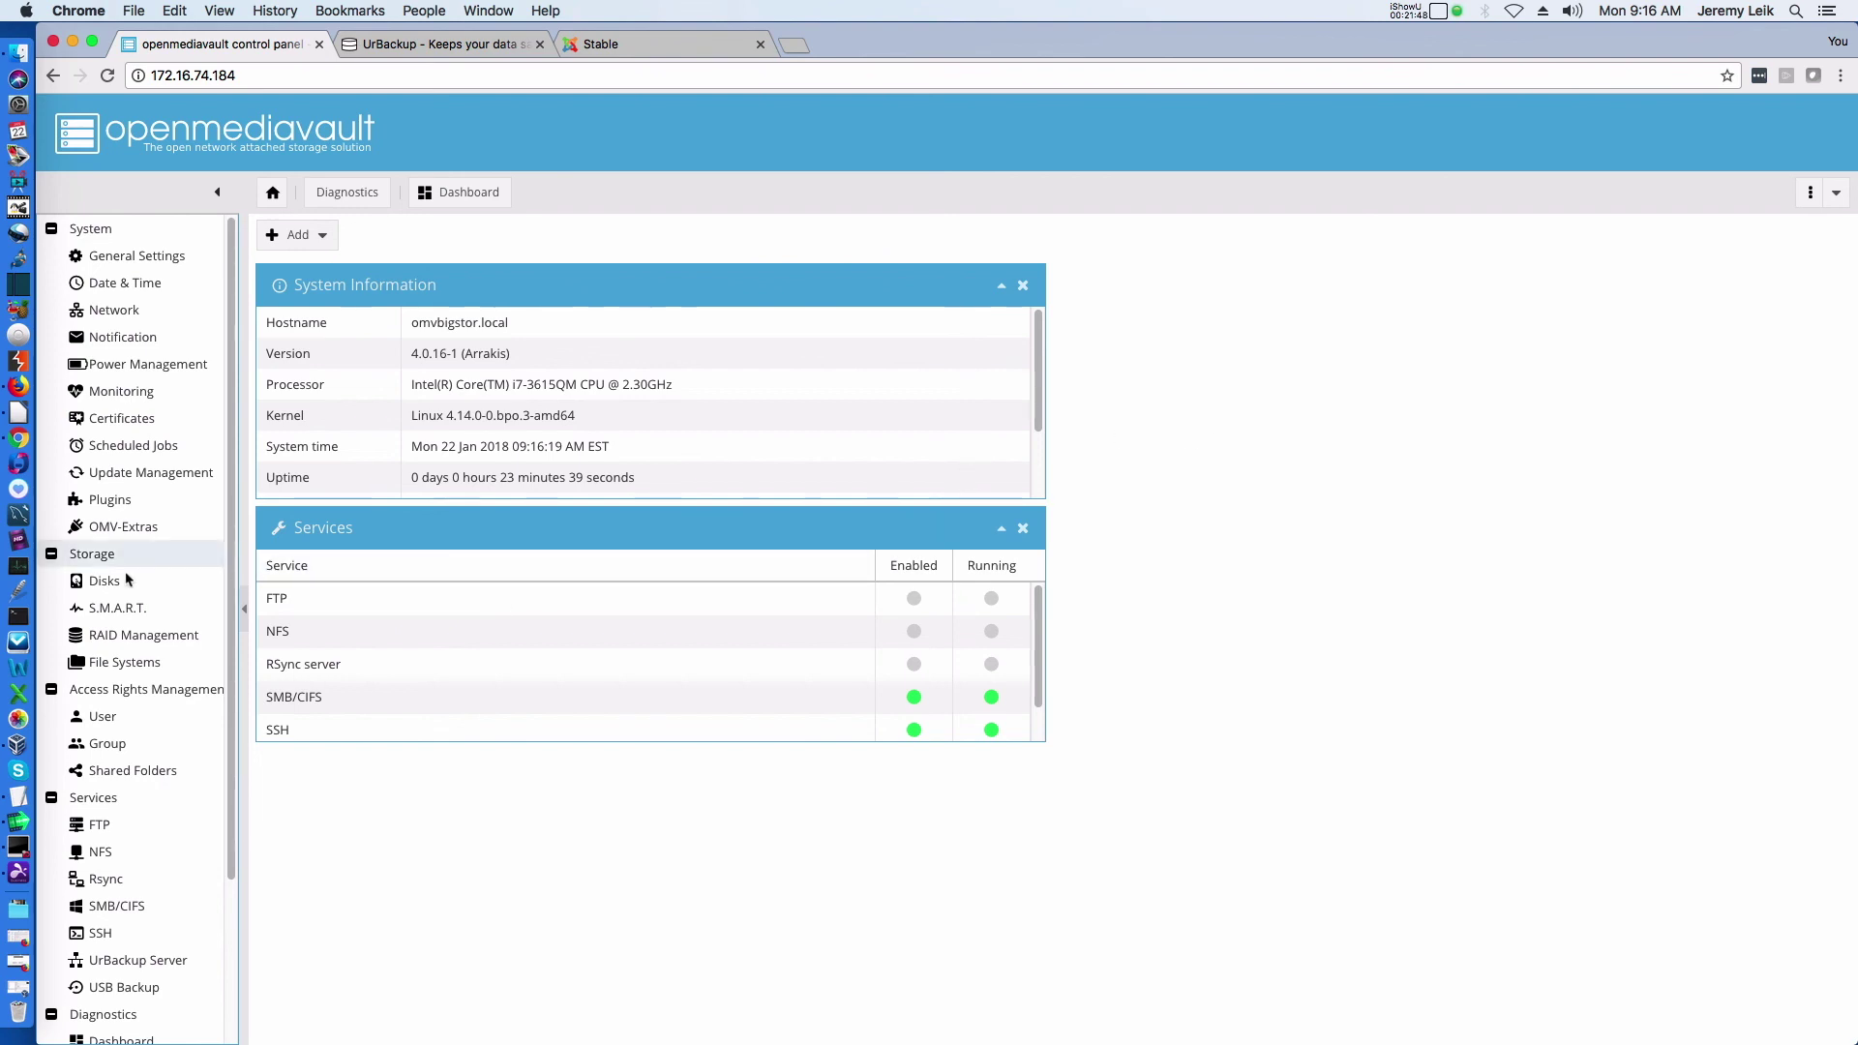
Review the OMV-Extras repositories and the plugin list showing urbackup-server 3.1 and usbbackup installed
{"action": "left_click", "coordinate": [110, 532]}
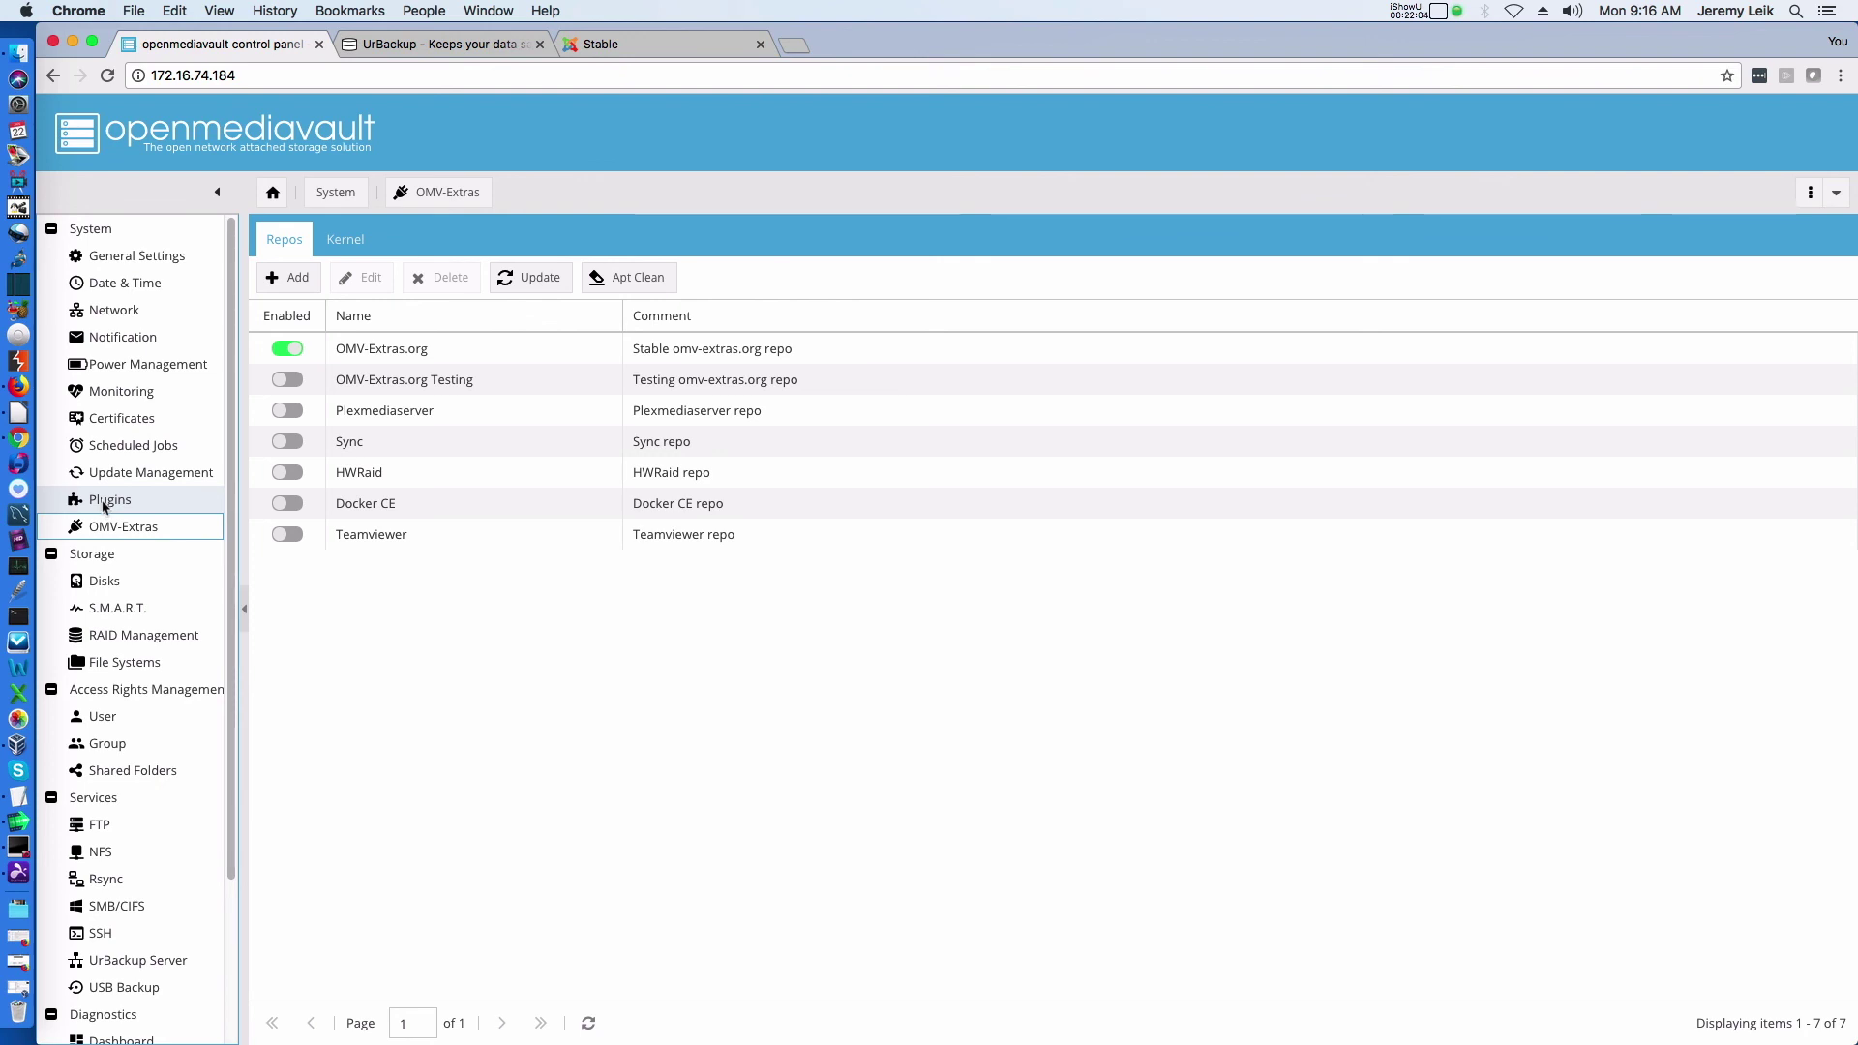
{"action": "left_click", "coordinate": [104, 505]}
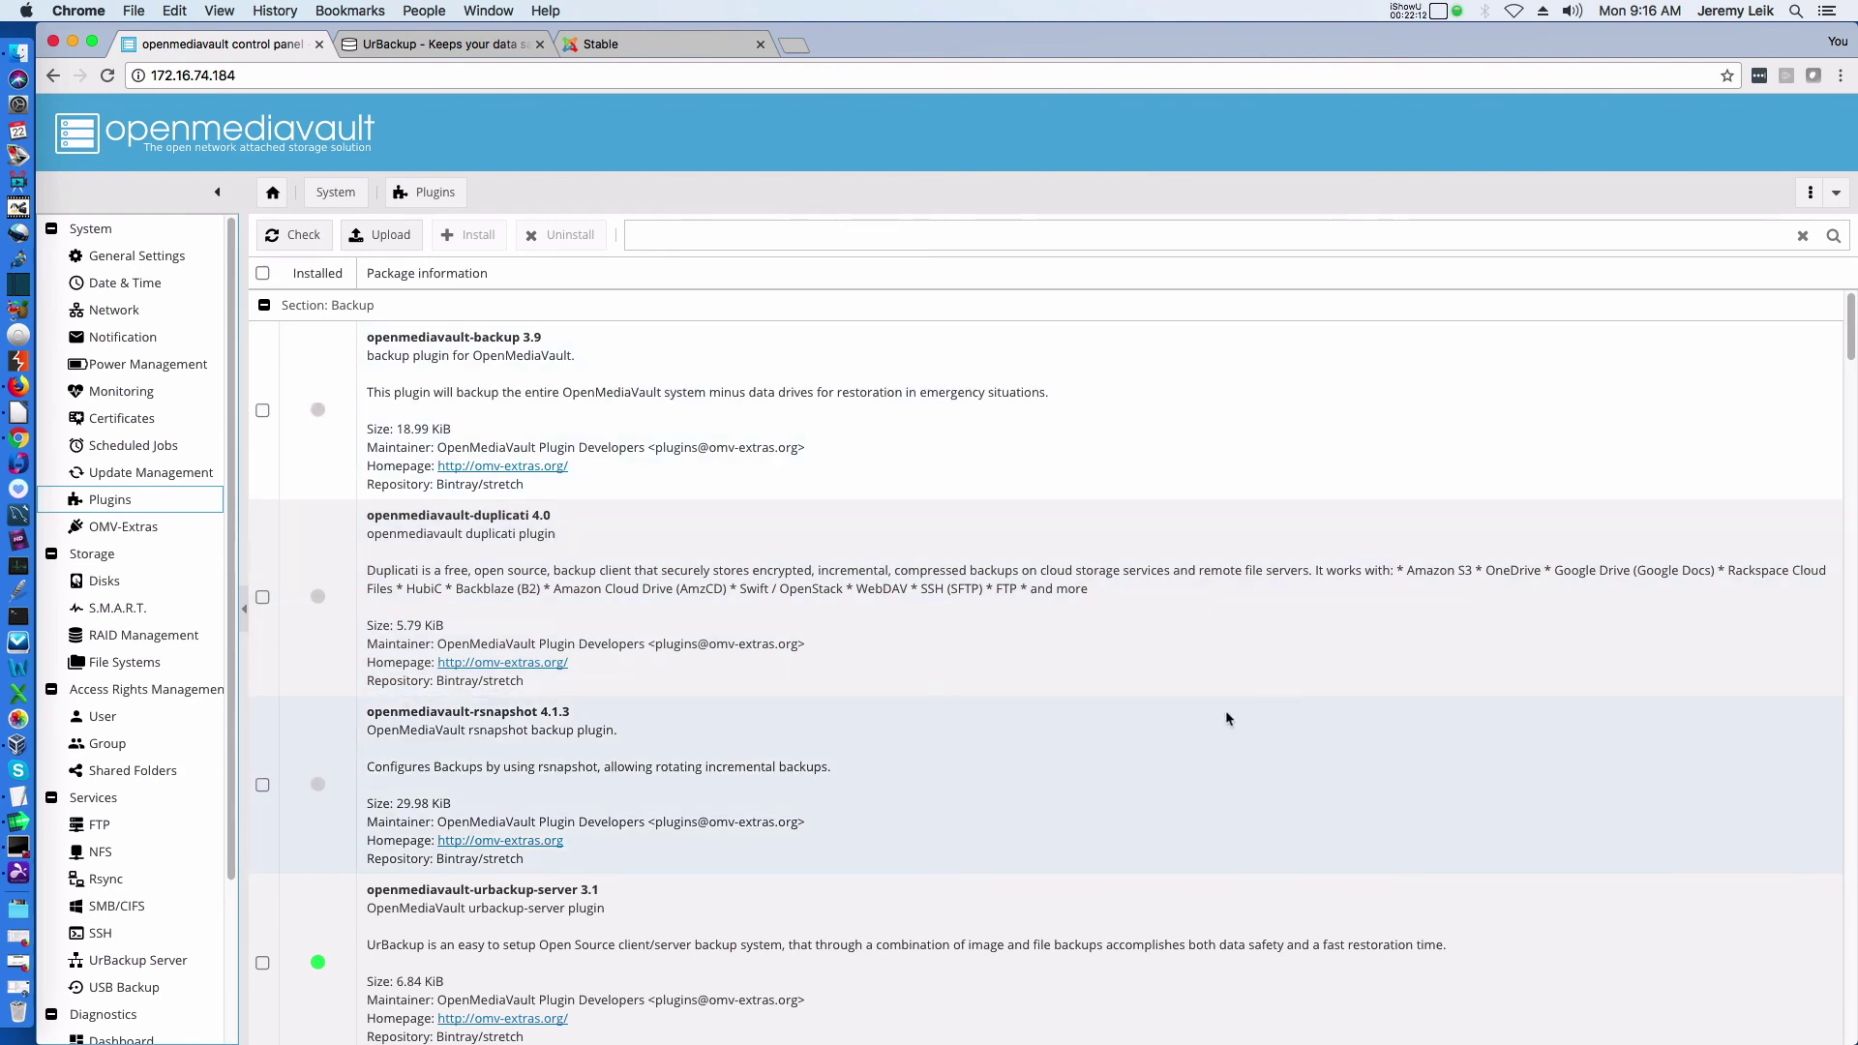
{"action": "scroll", "coordinate": [931, 668], "scroll_direction": "down", "scroll_amount": 10}
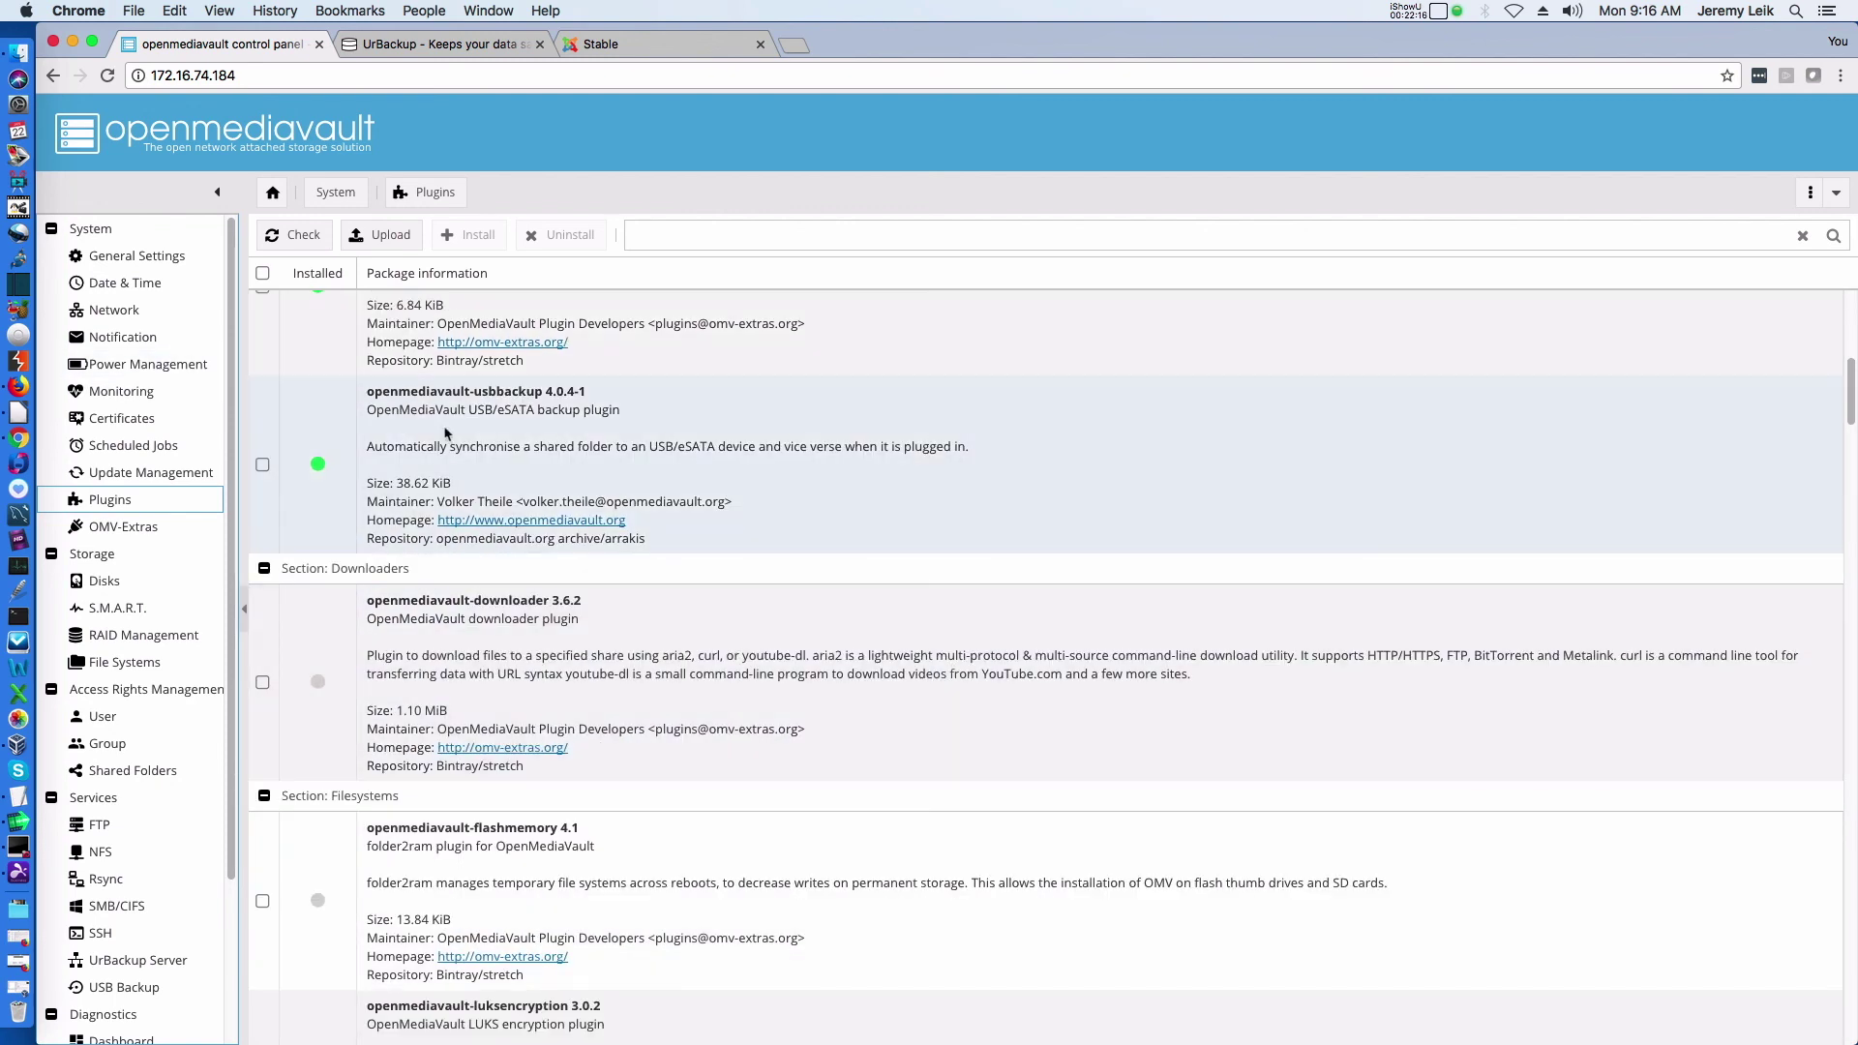
{"action": "scroll", "coordinate": [678, 484], "scroll_direction": "up", "scroll_amount": 4}
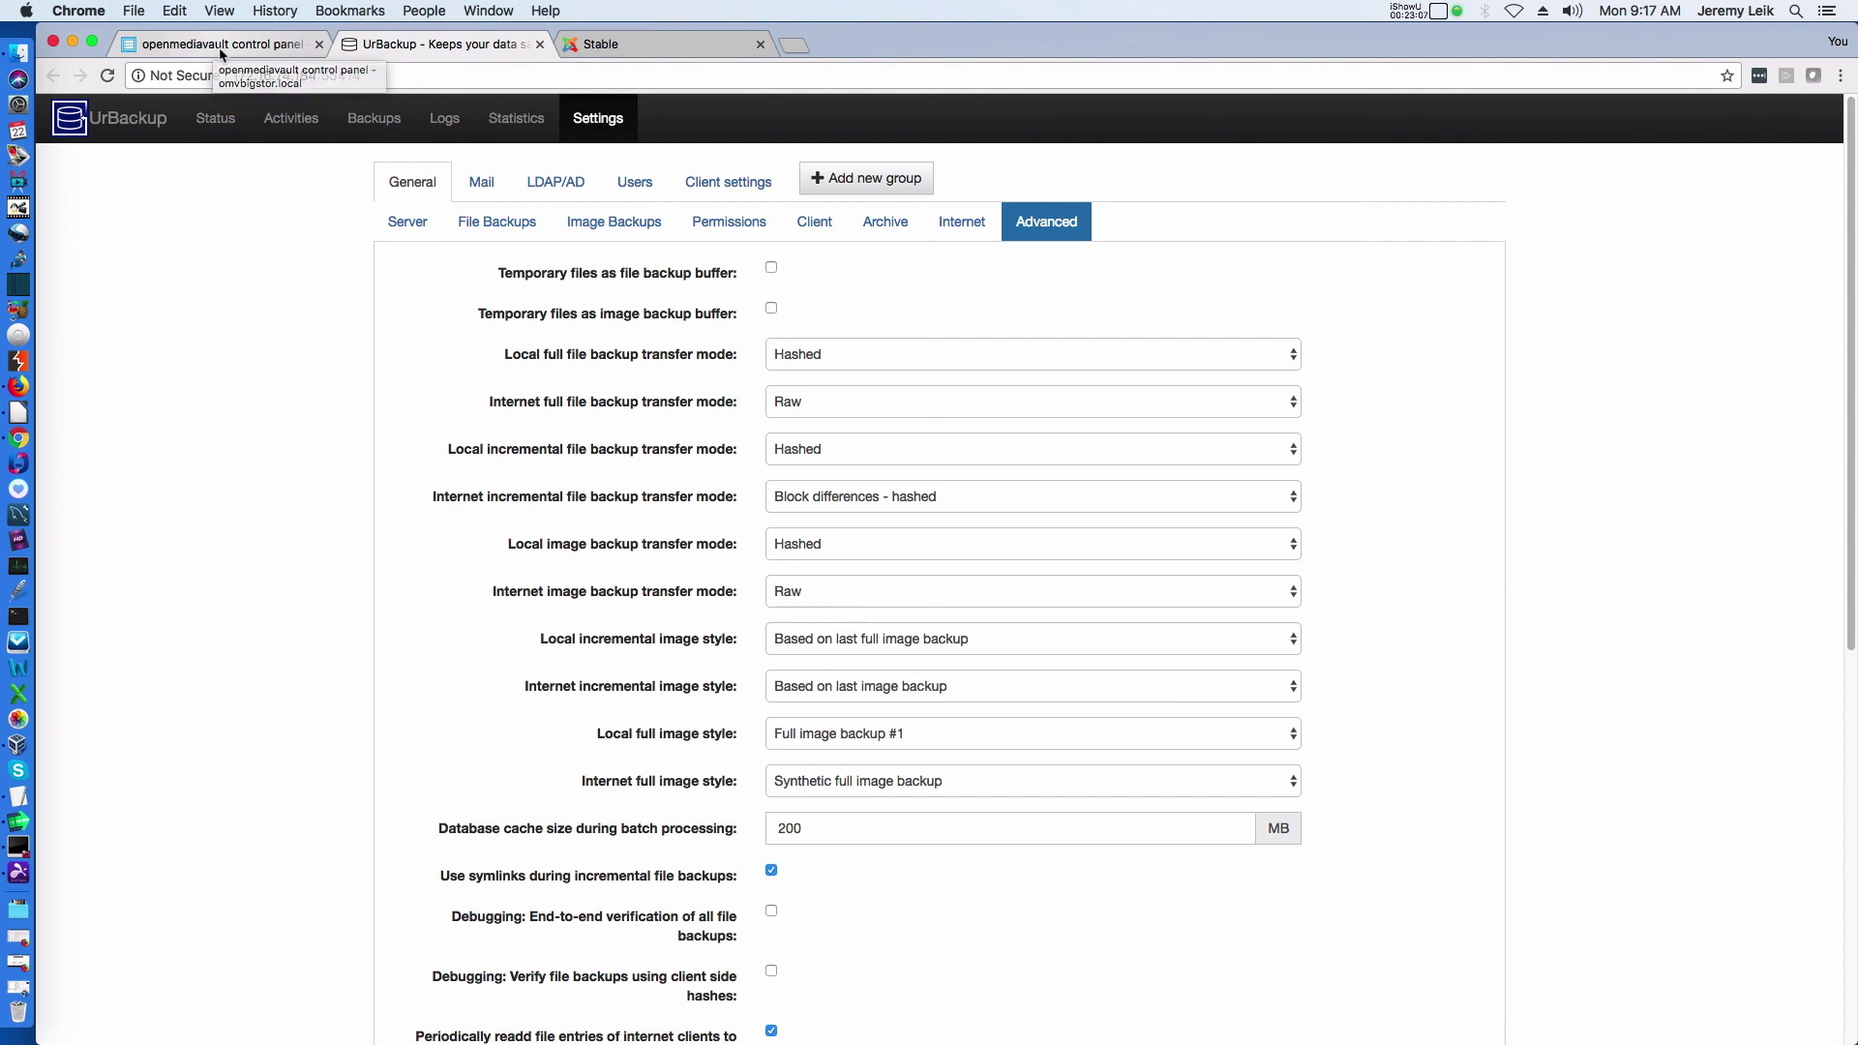
View UrBackup's server settings (storage /media/BACKUP/urbackup), then return to openmediavault's UrBackup Server page
{"action": "left_click", "coordinate": [387, 223]}
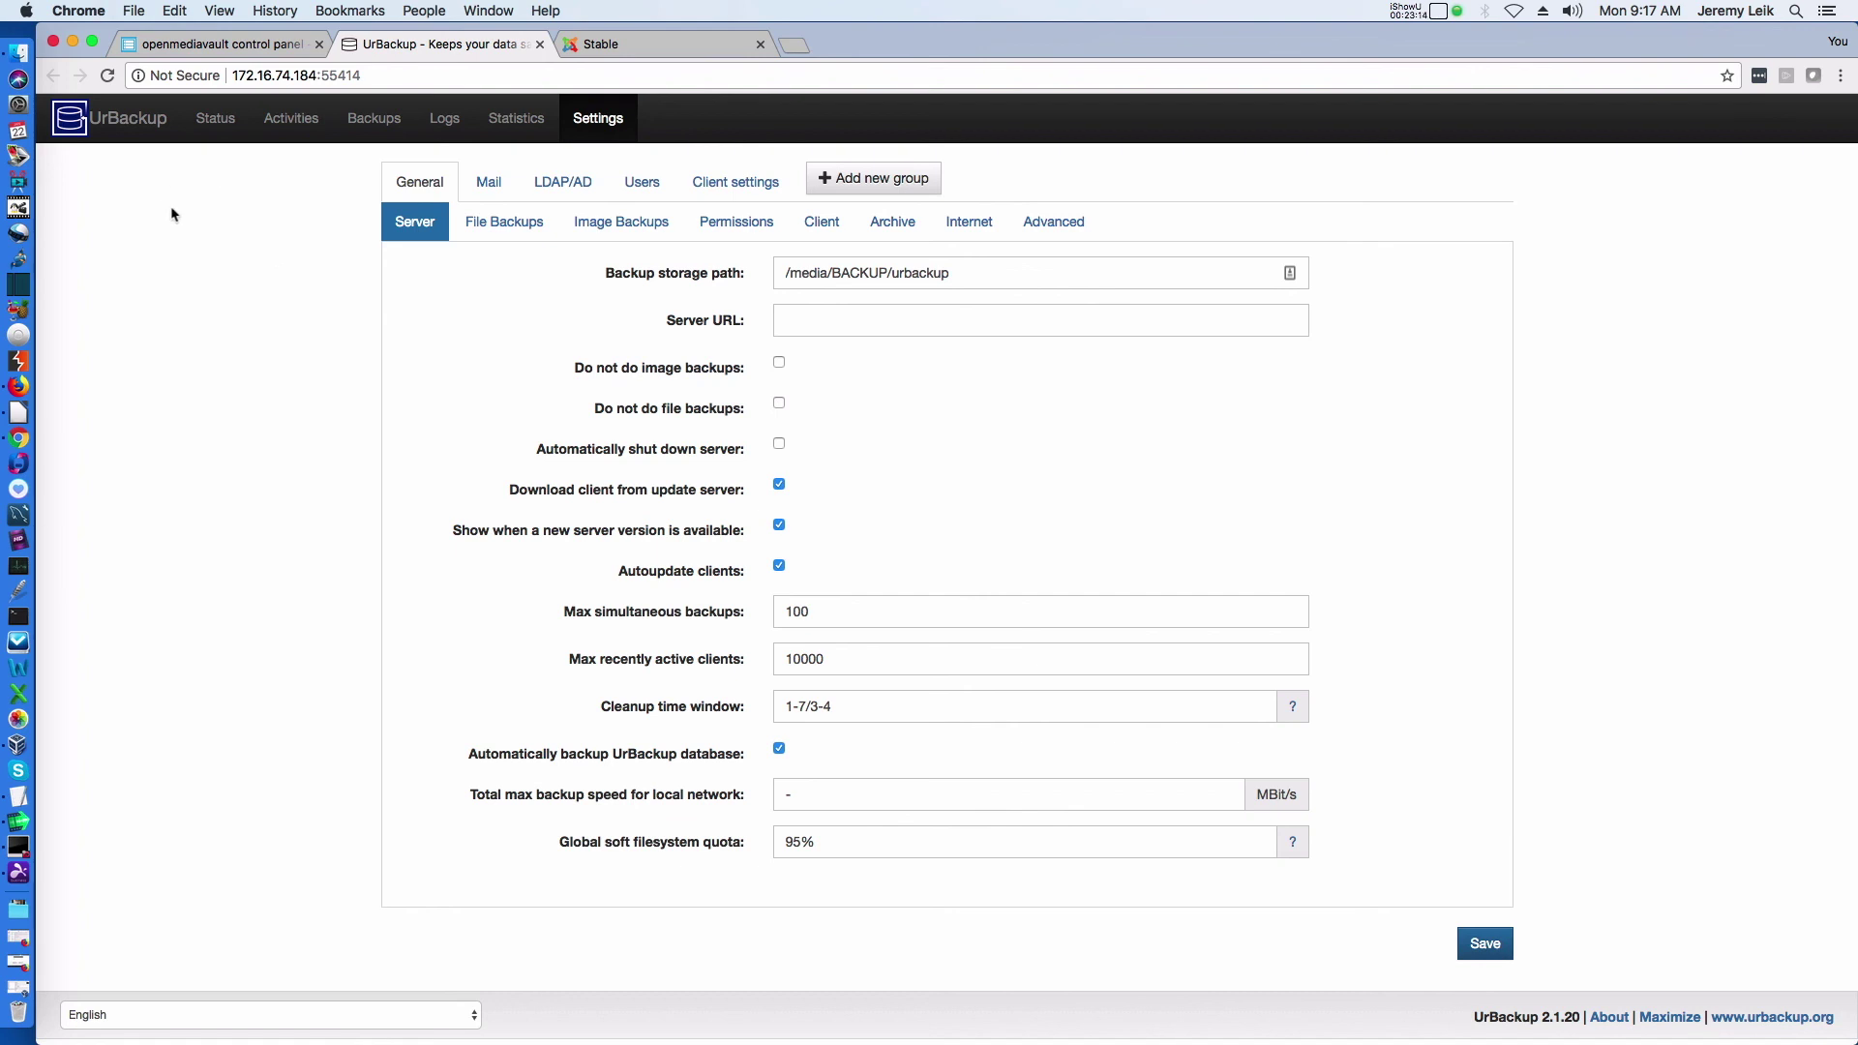
{"action": "left_click", "coordinate": [203, 46]}
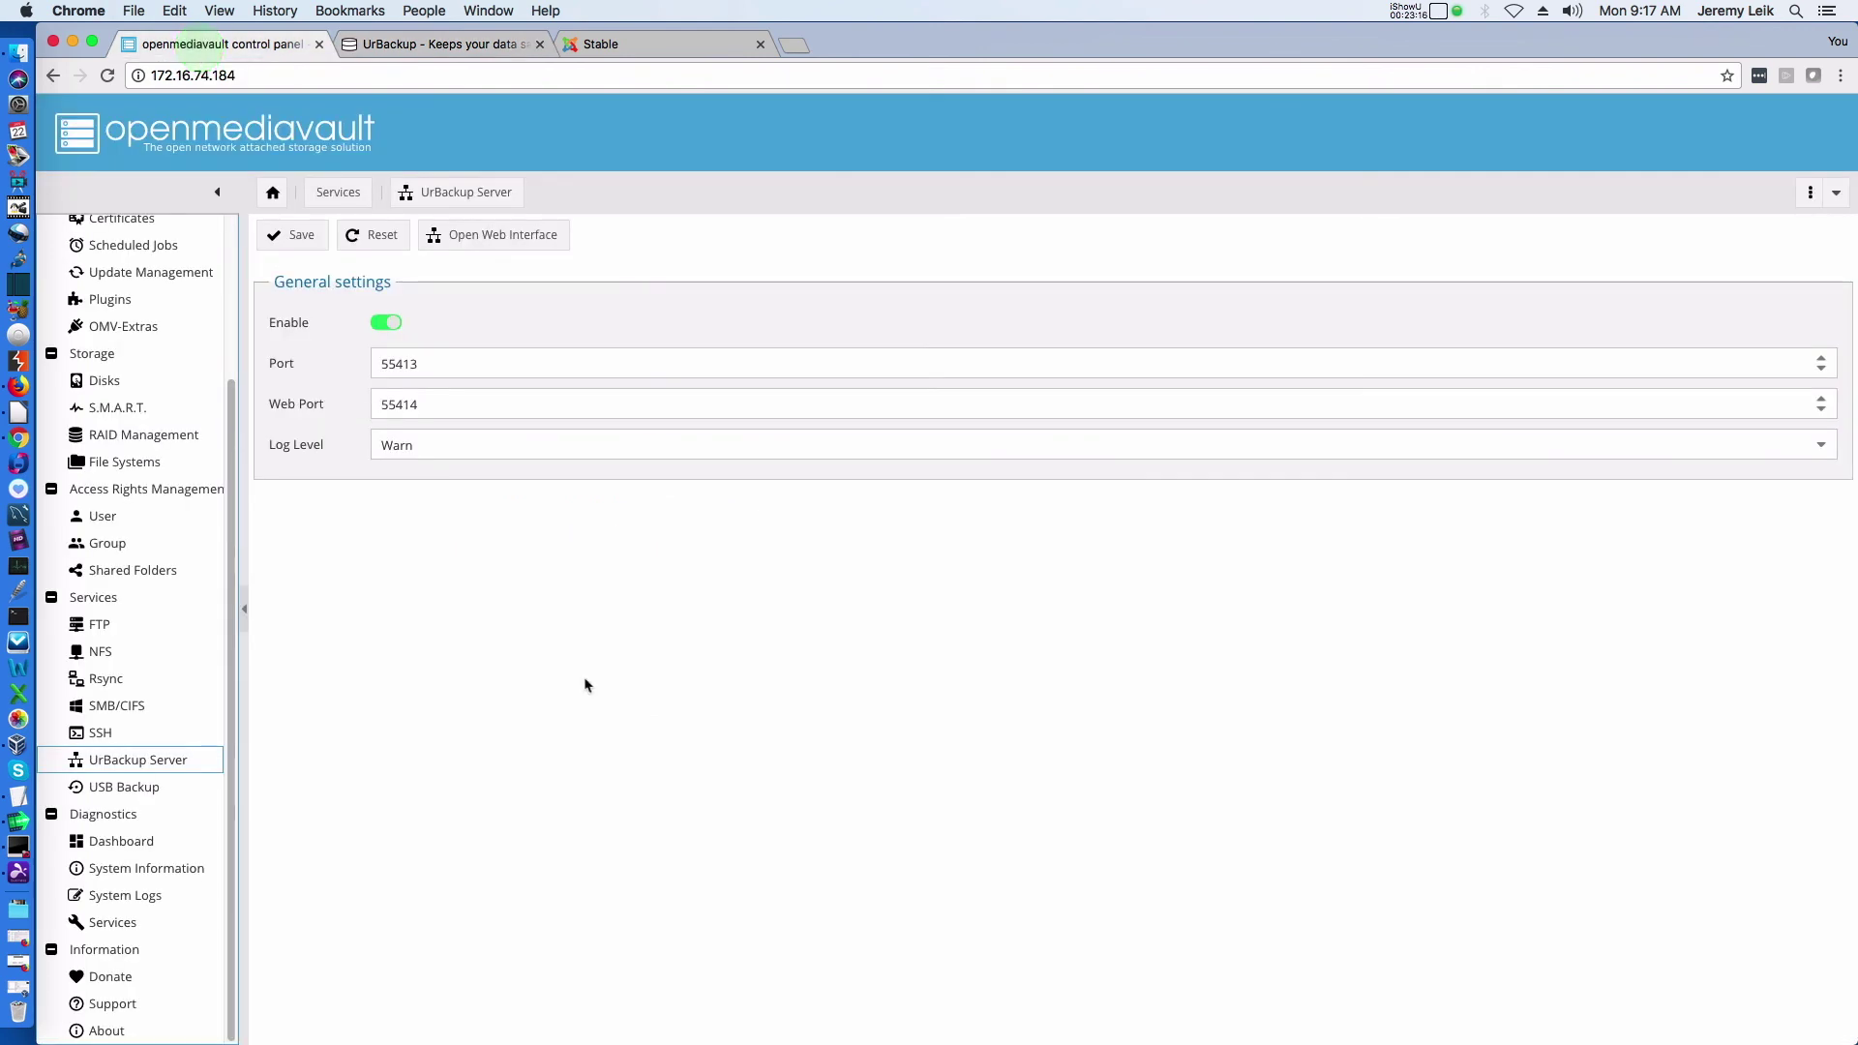
{"action": "scroll", "coordinate": [198, 431], "scroll_direction": "up", "scroll_amount": 3}
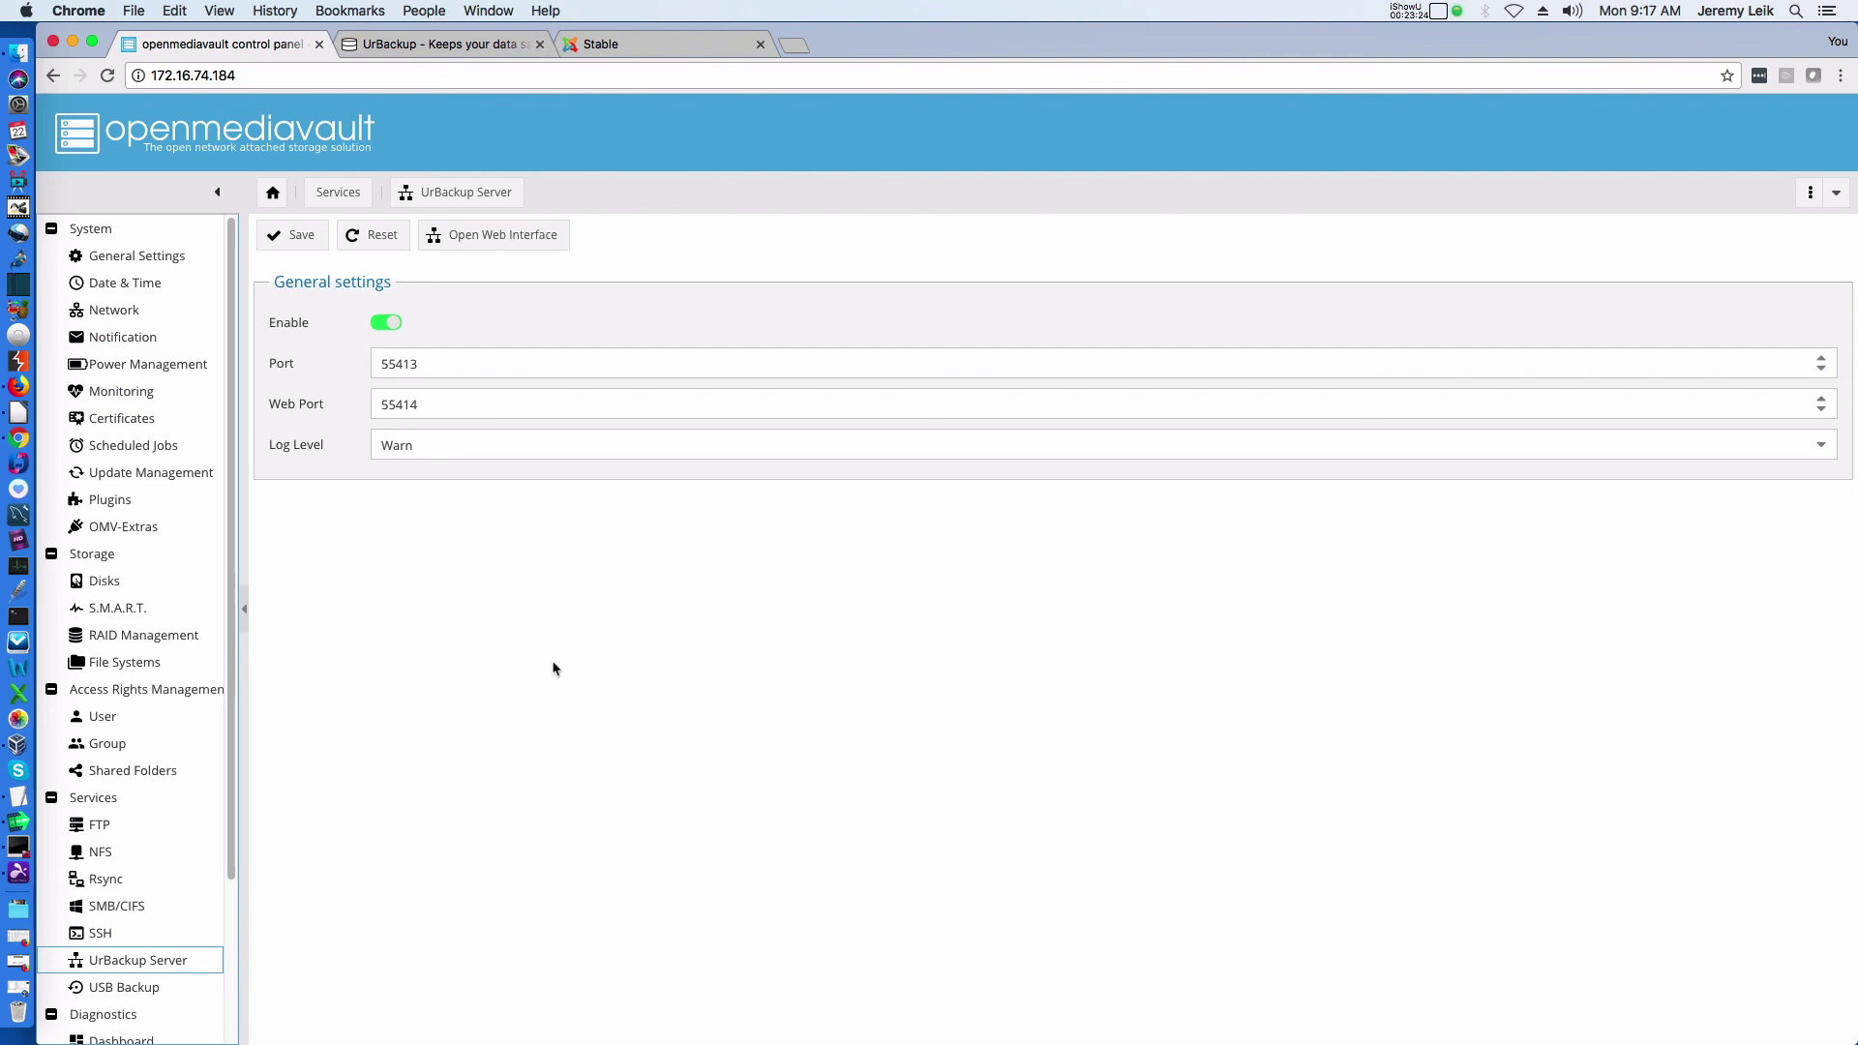
{"action": "scroll", "coordinate": [124, 693], "scroll_direction": "down", "scroll_amount": 3}
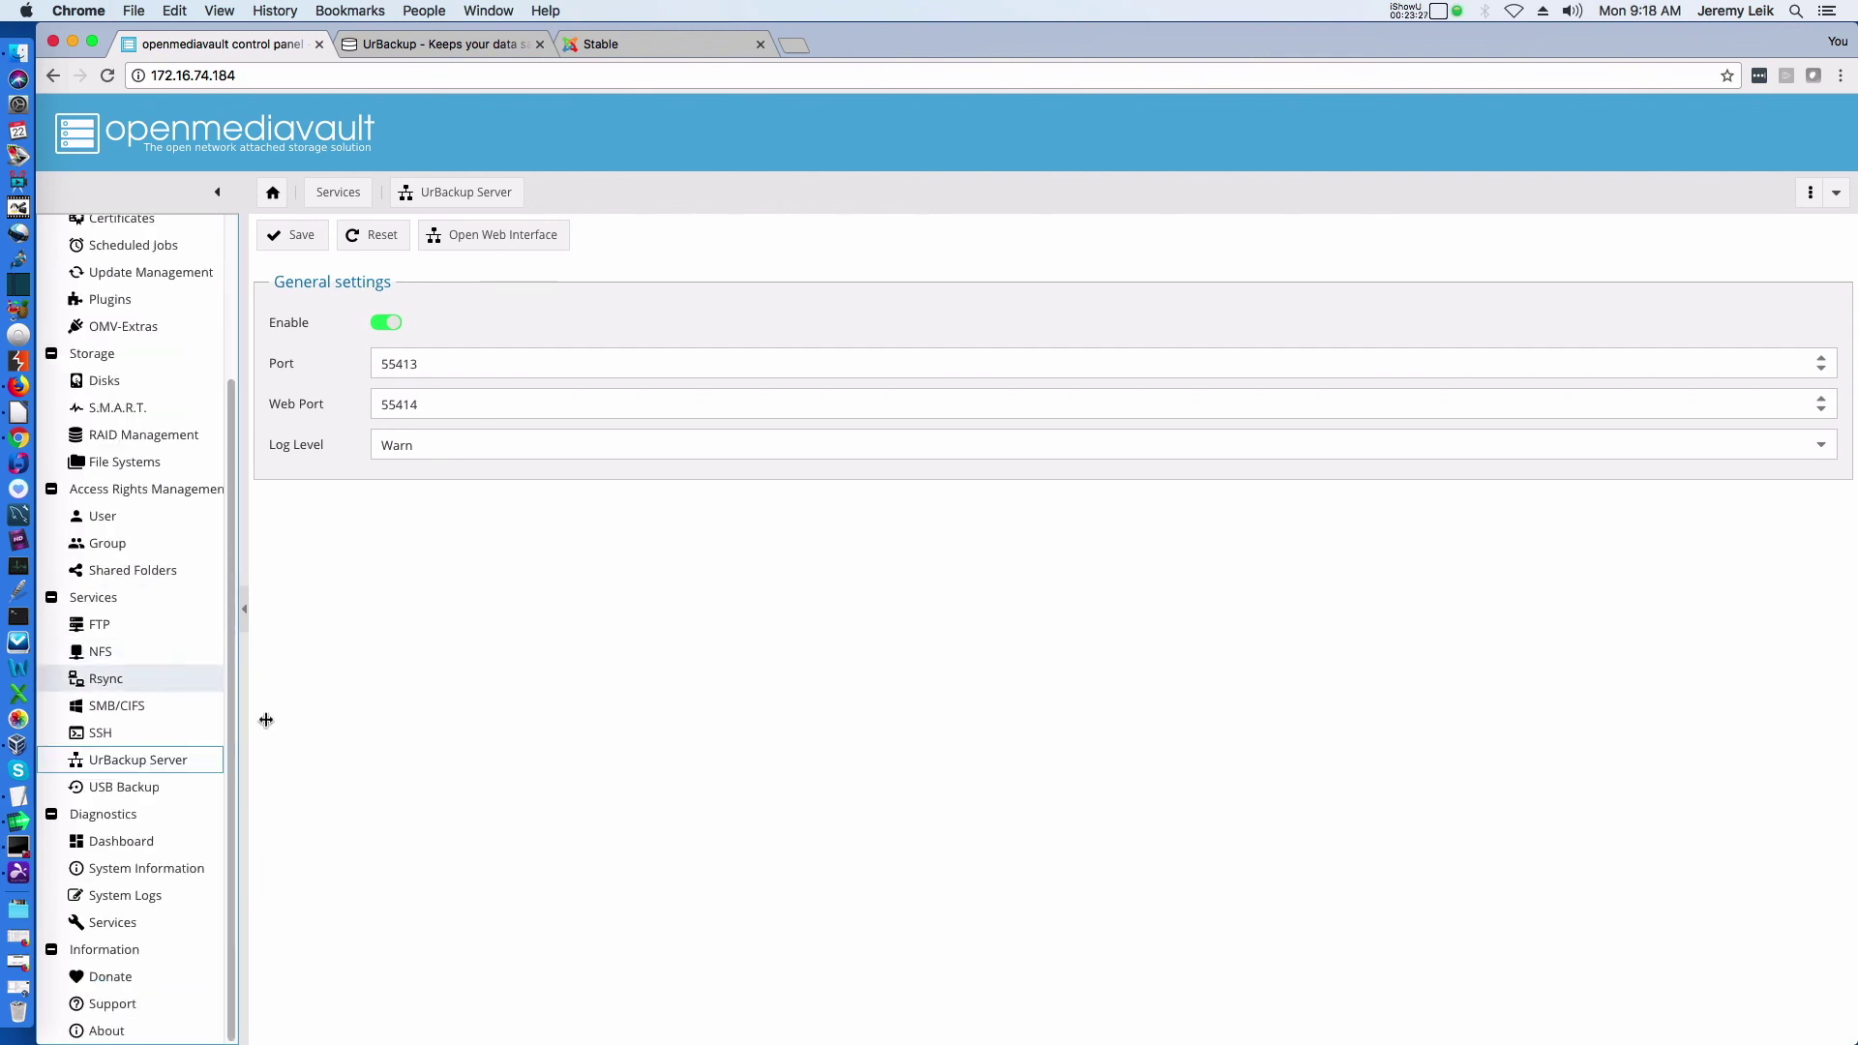